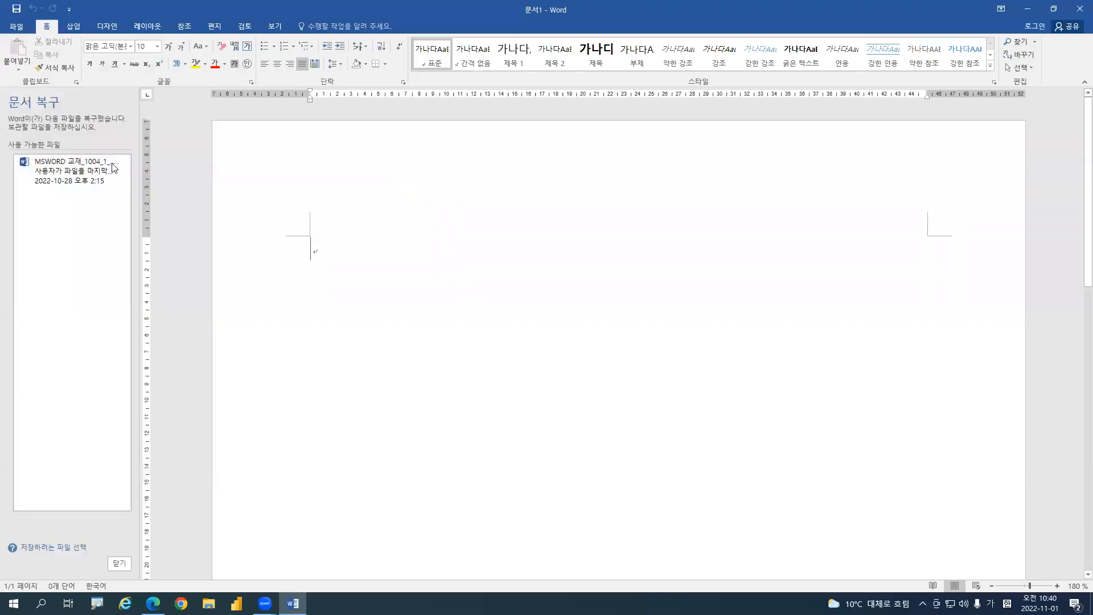
Dismiss the document recovery list, set paragraph spacing after to 0 pt, and set multiple line spacing to 1.15
left_click(120, 564)
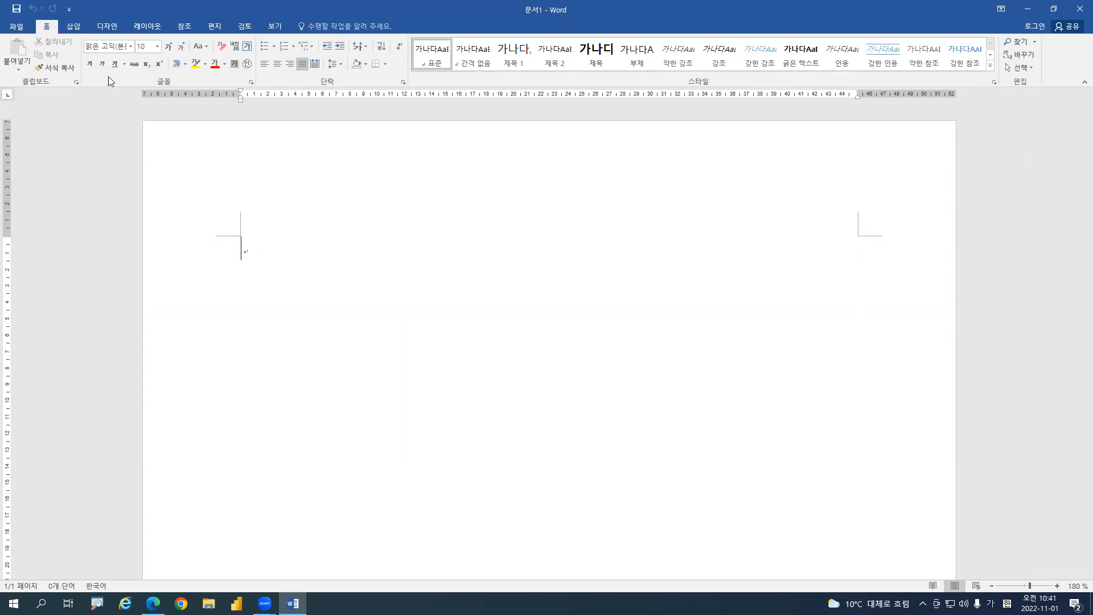
left_click(403, 83)
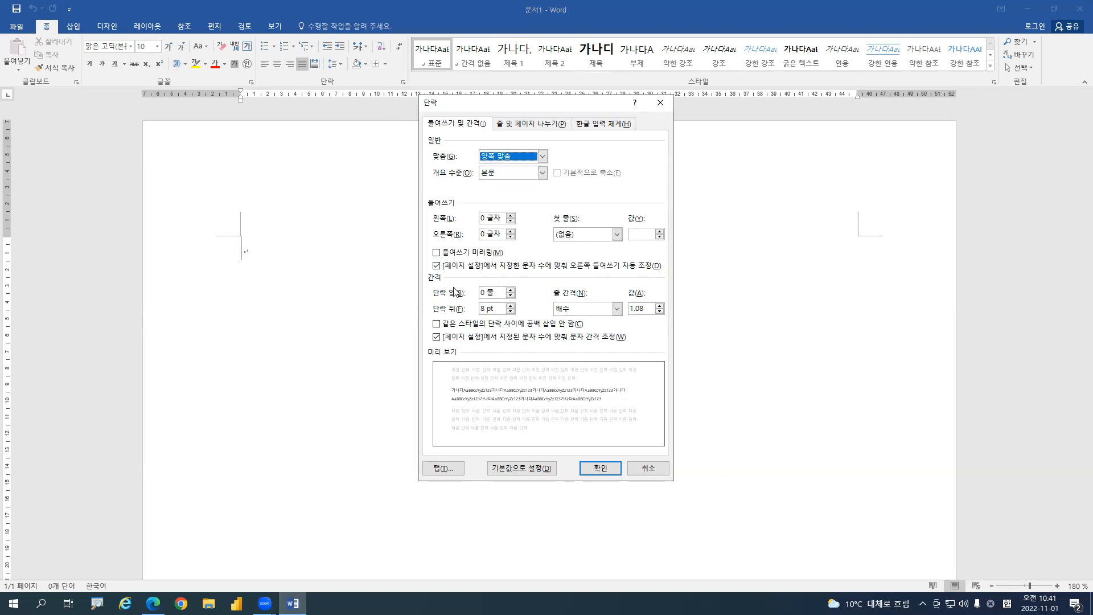
left_click(482, 309)
type("0")
left_click_drag(647, 310, 621, 311)
type("15")
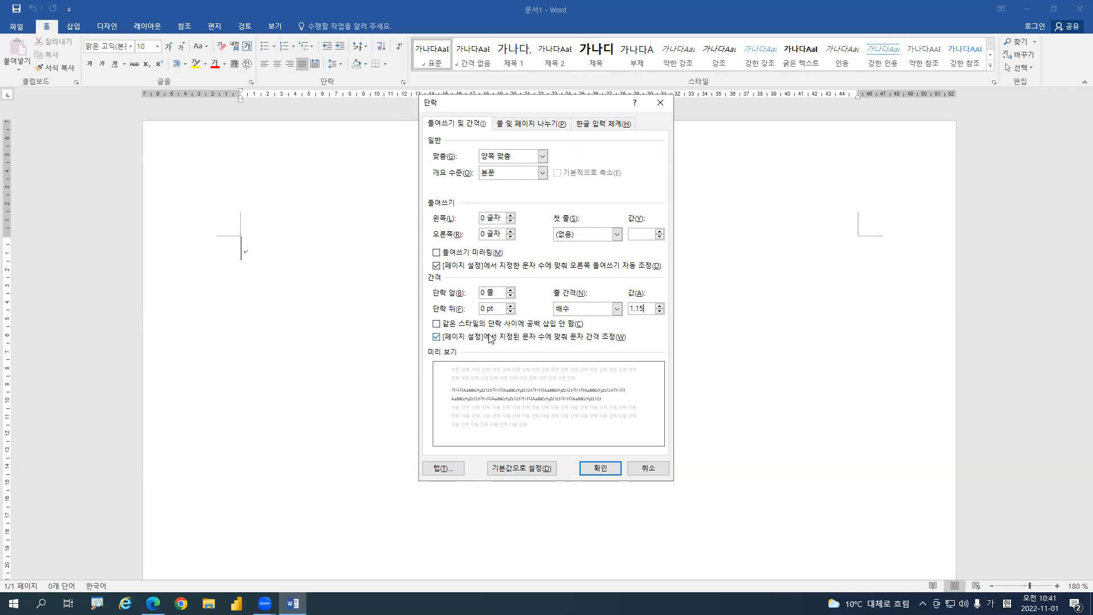
Turn on widow/orphan control (단락의 첫 줄이나 마지막 줄 분리 방지) and apply the paragraph settings
left_click(526, 126)
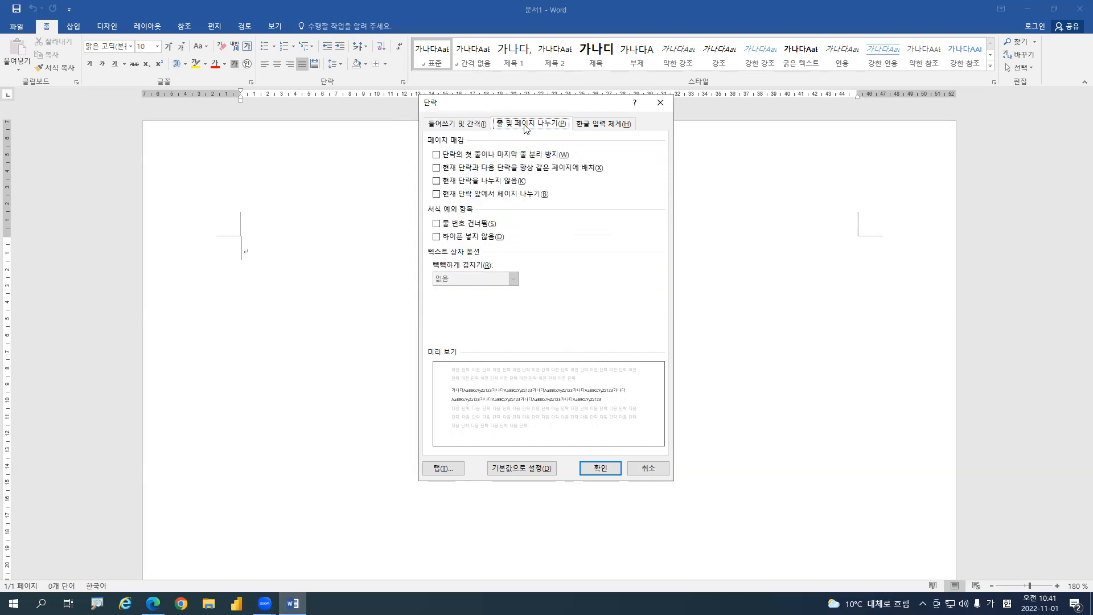
left_click(441, 158)
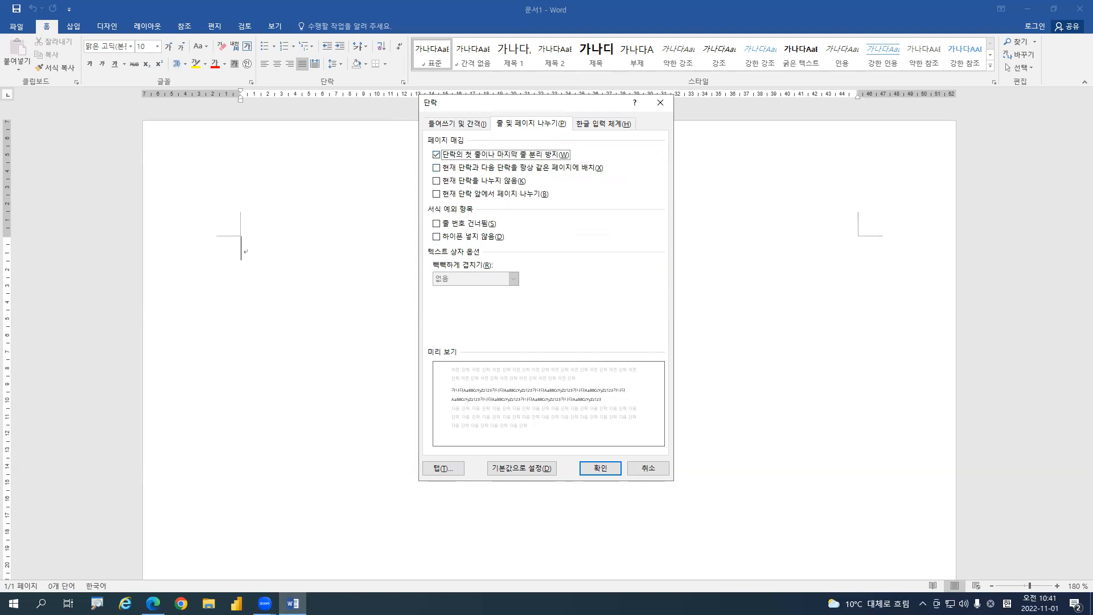
key("alt+Tab")
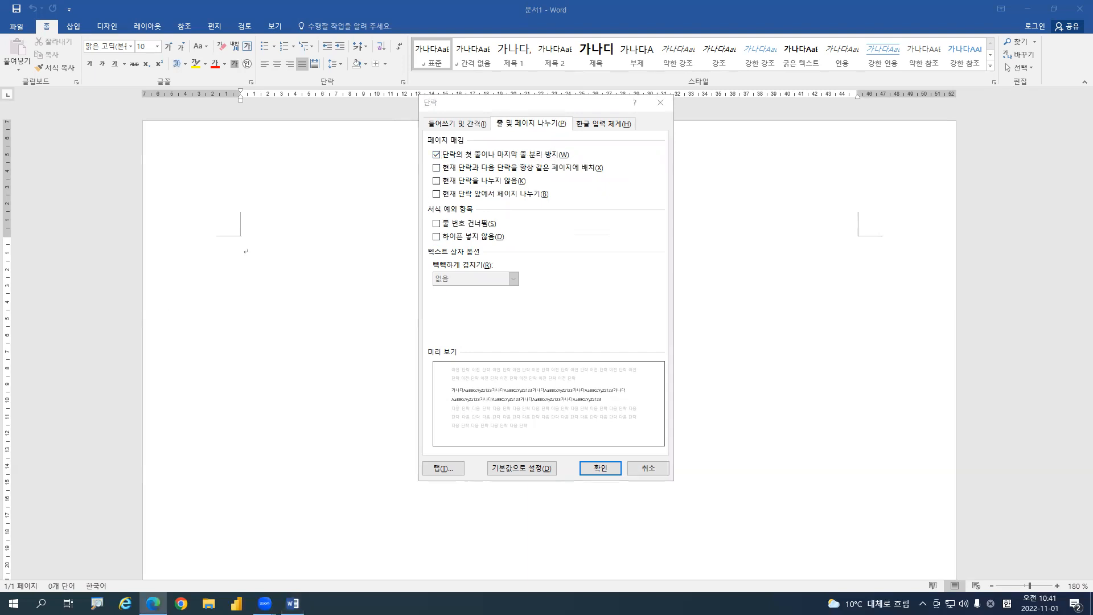
left_click(603, 470)
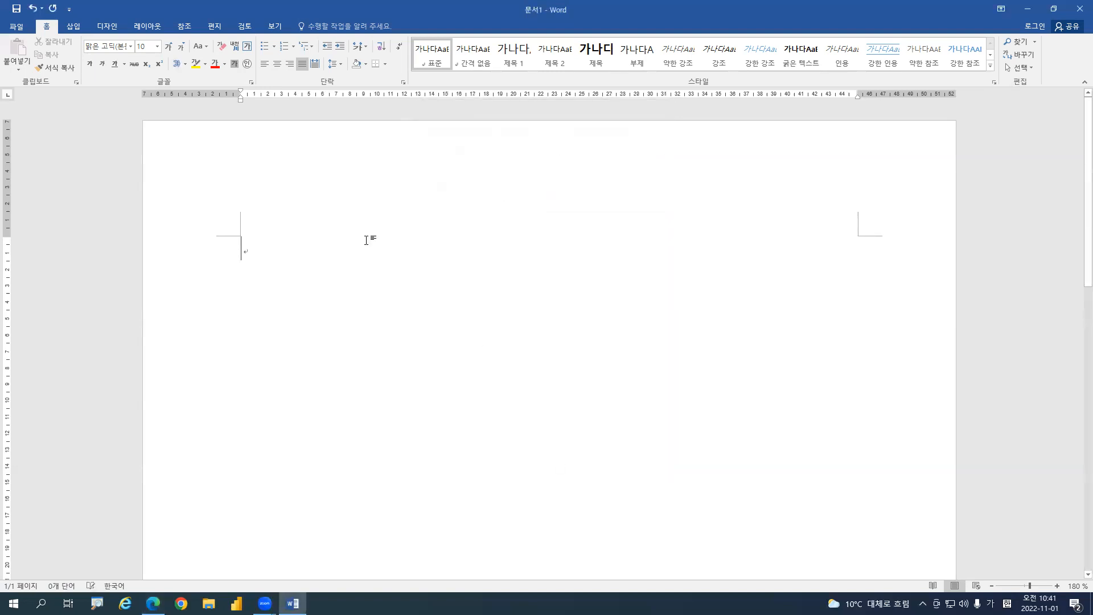
Set the page margins to 1 cm at the top and bottom and 1.1 cm at the left and right
left_click(150, 27)
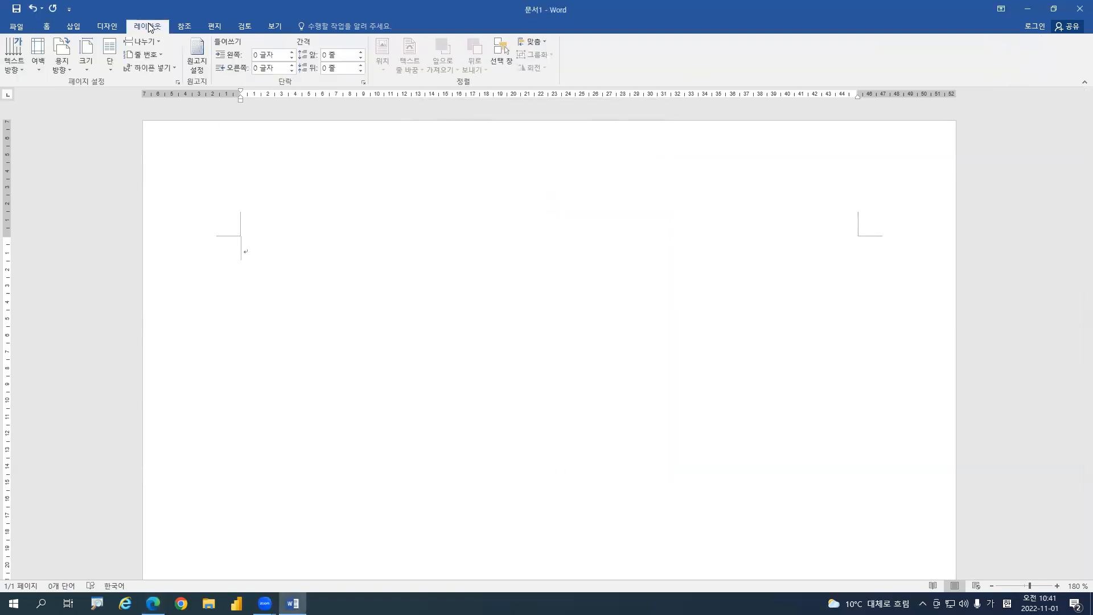
left_click(177, 83)
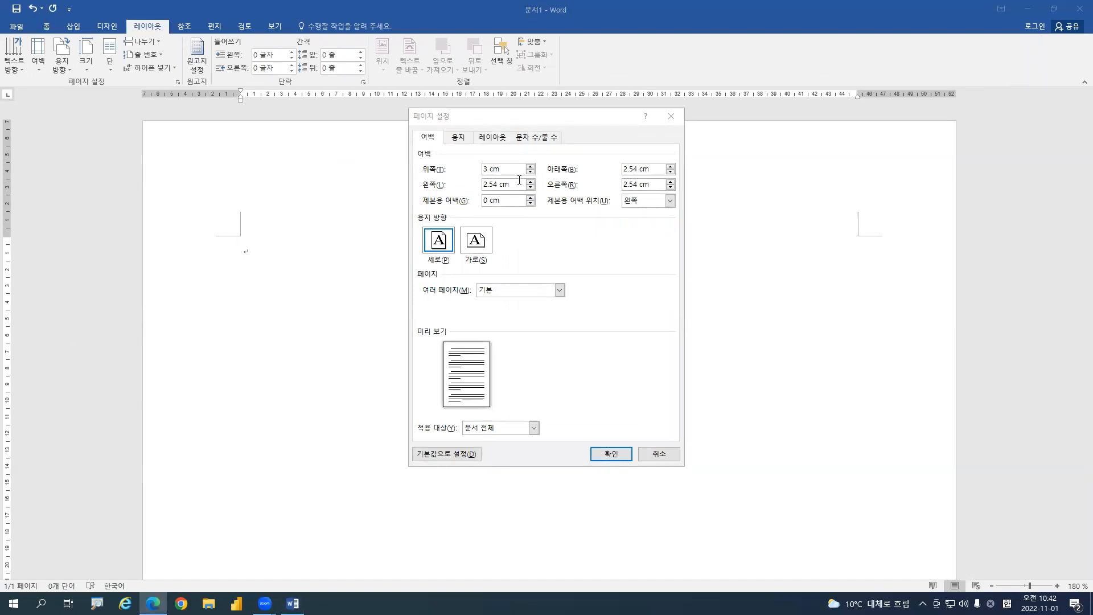
left_click(475, 175)
type("1")
key("Tab")
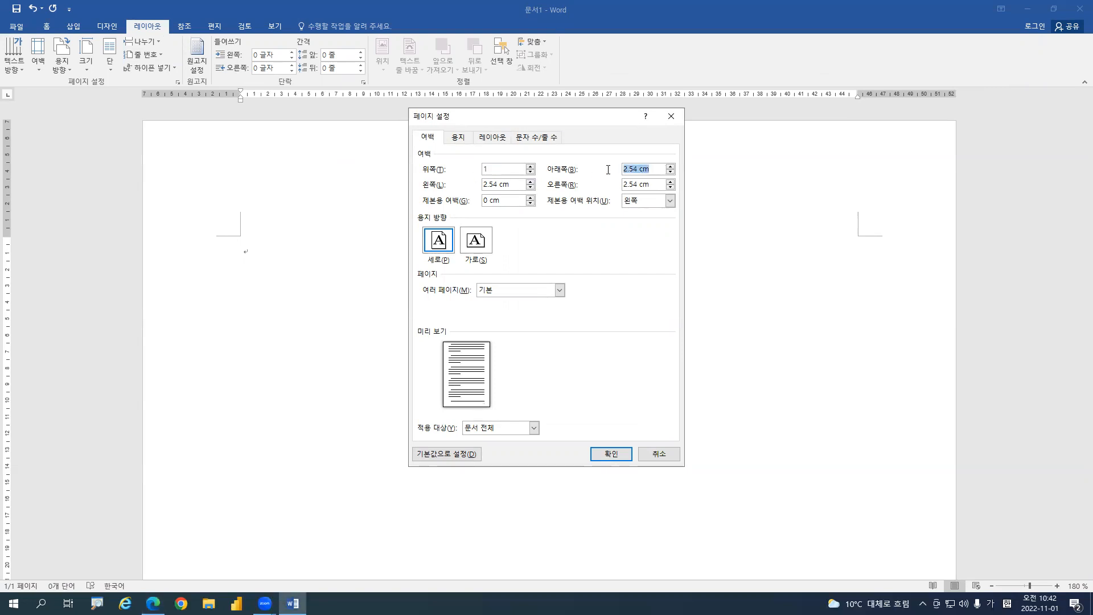
type("1")
left_click_drag(512, 183, 461, 185)
type("1.1")
left_click_drag(654, 184, 615, 189)
type("1.1")
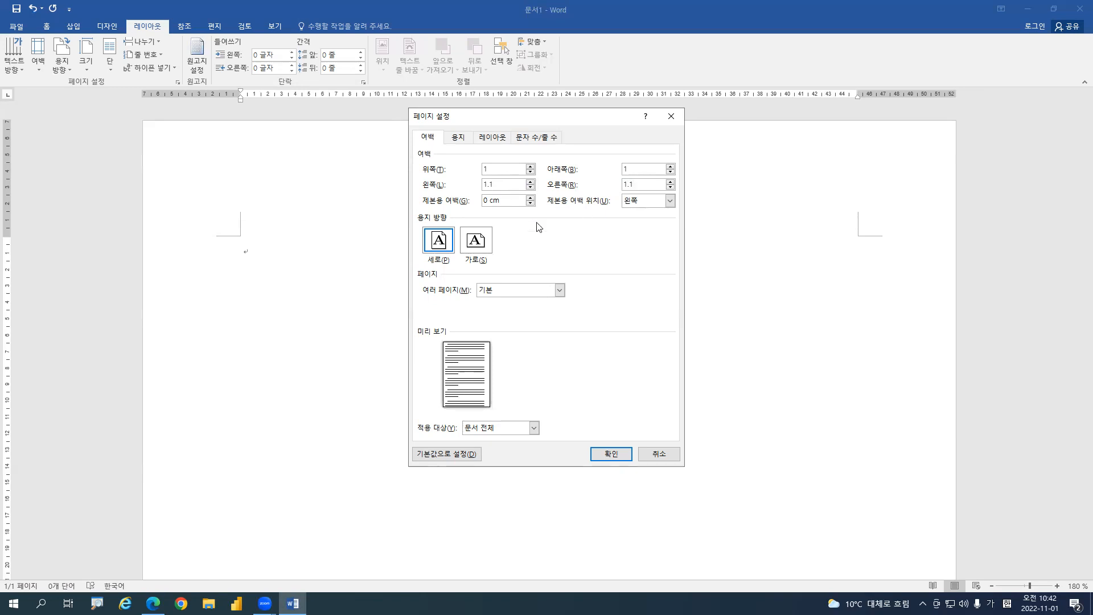
Set the header and footer distances from the edge to 1 cm each and apply the page setup
left_click(490, 139)
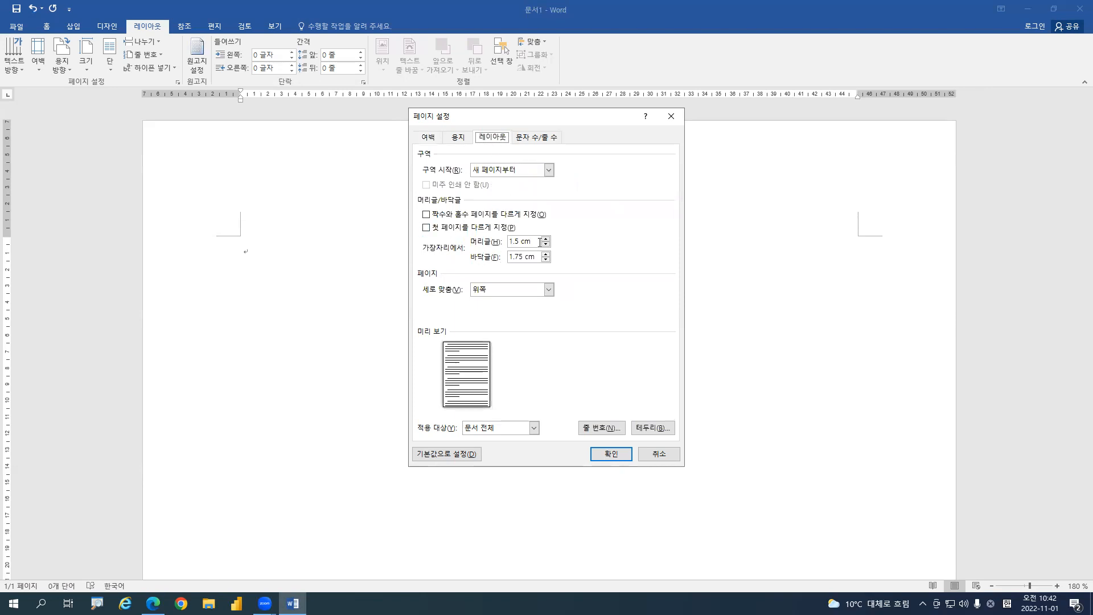
left_click_drag(538, 241, 508, 242)
key("alt+Tab")
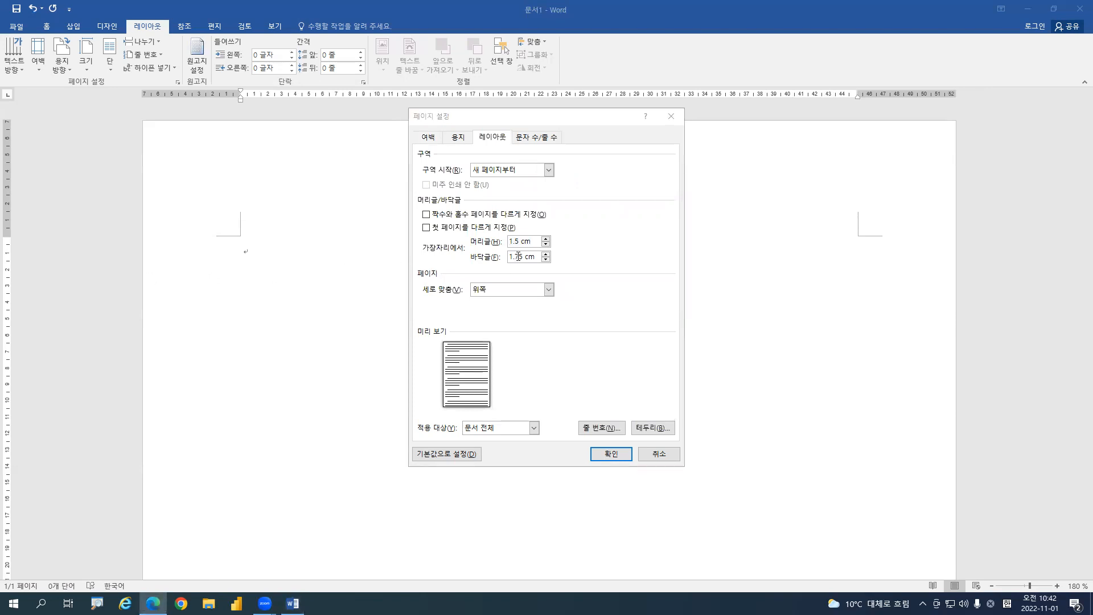
key("alt+Tab")
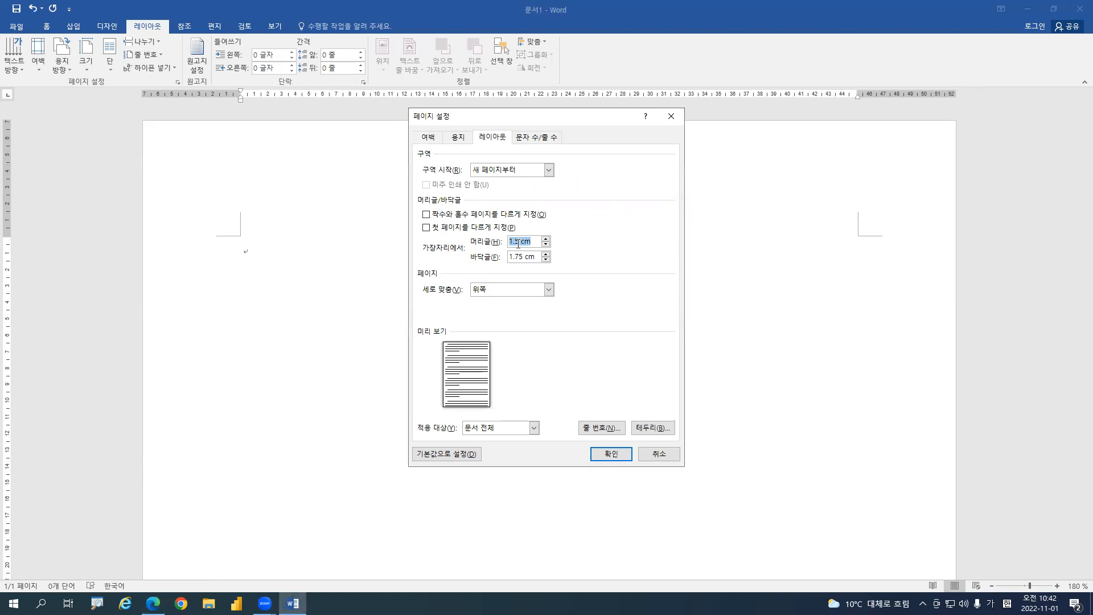
type("1")
key("Tab")
type("1")
key("alt+Tab")
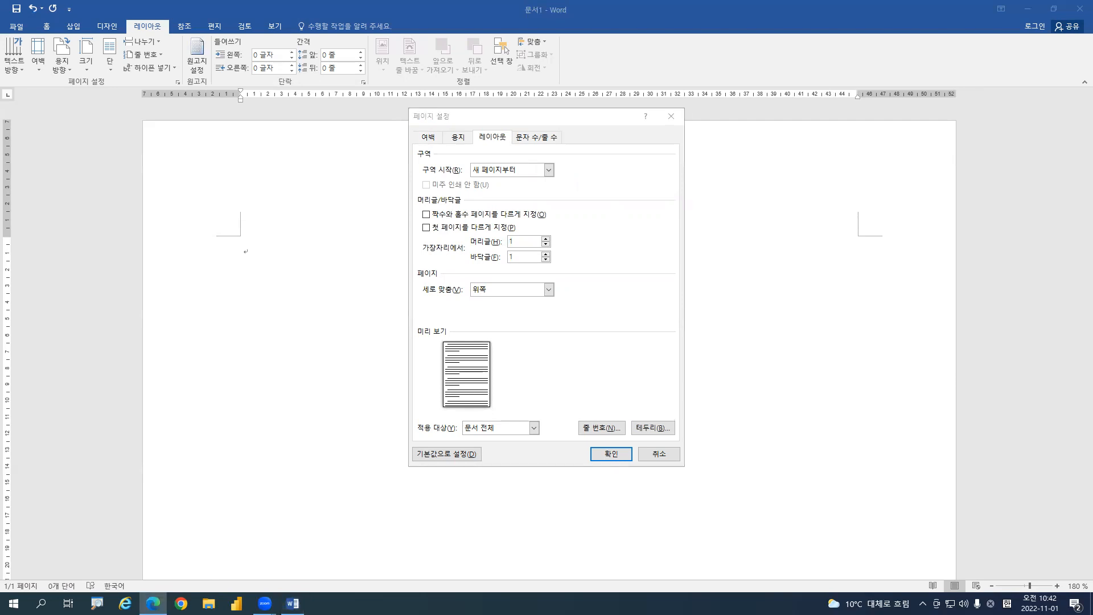
left_click(611, 454)
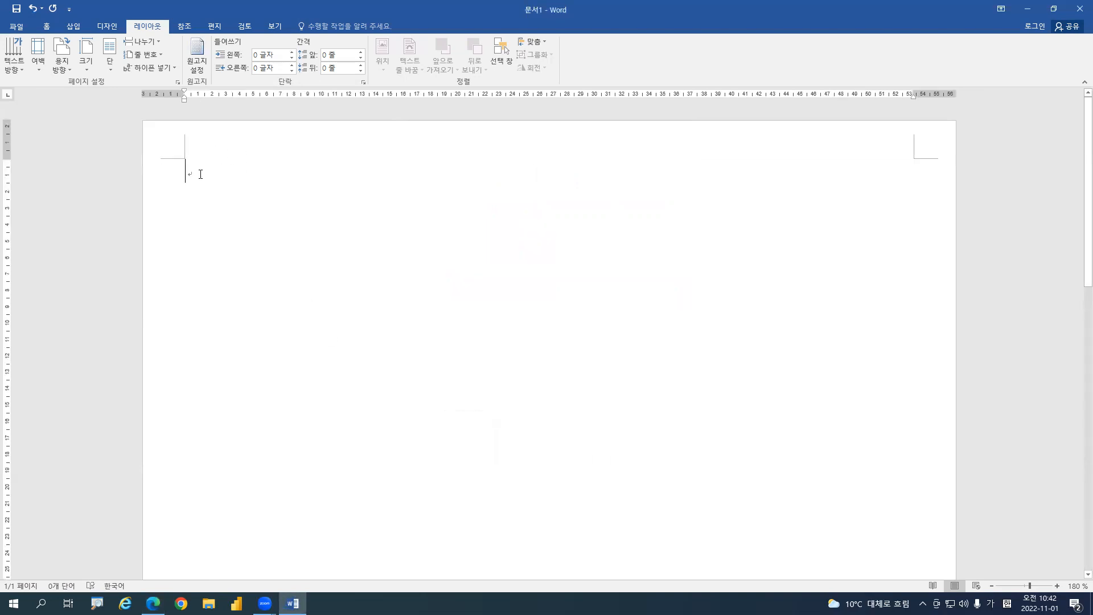
Enter the question numbers "1." and "2." with four blank lines between them and four line breaks after "2."
type("1.")
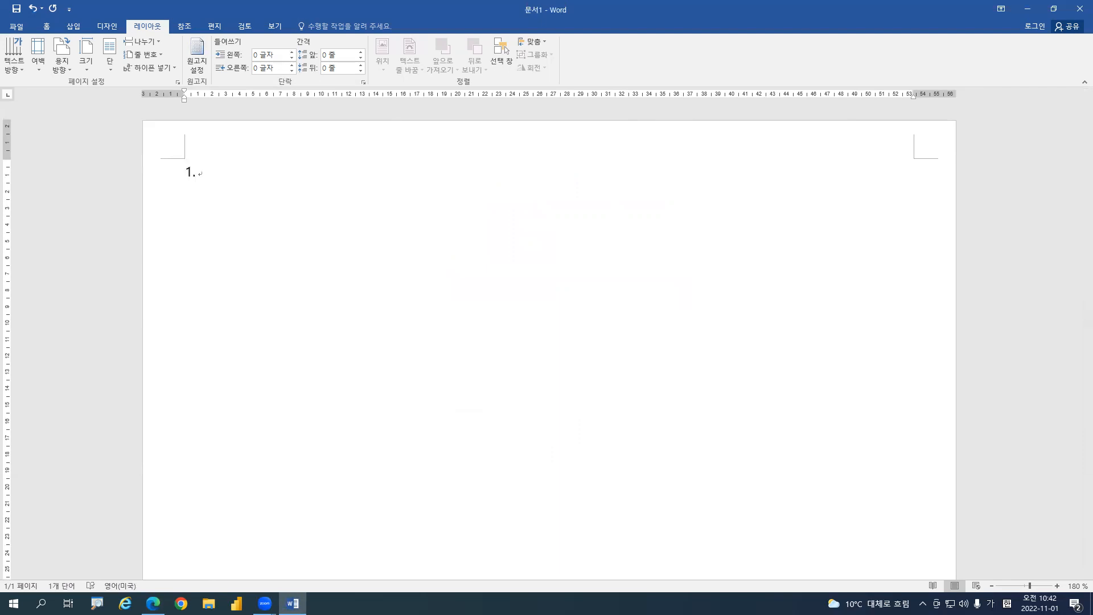
key("Return")
key("Return")
key("Return")
type("2.")
key("Return")
key("Return")
key("Return")
key("Return")
Insert a next-page section break after the blank lines below "2."
left_click(156, 41)
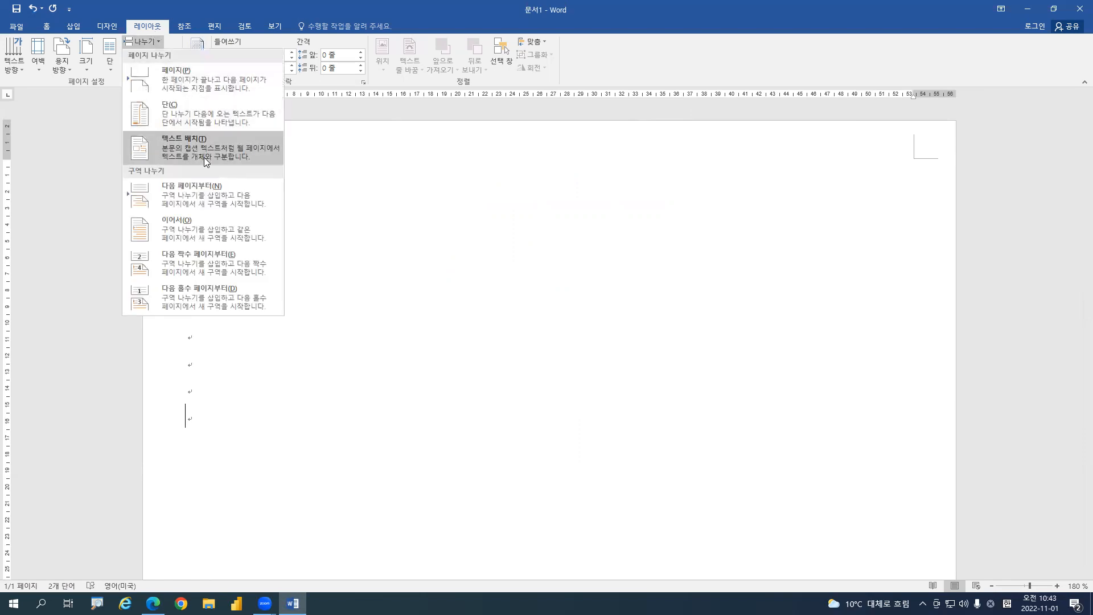
left_click(189, 185)
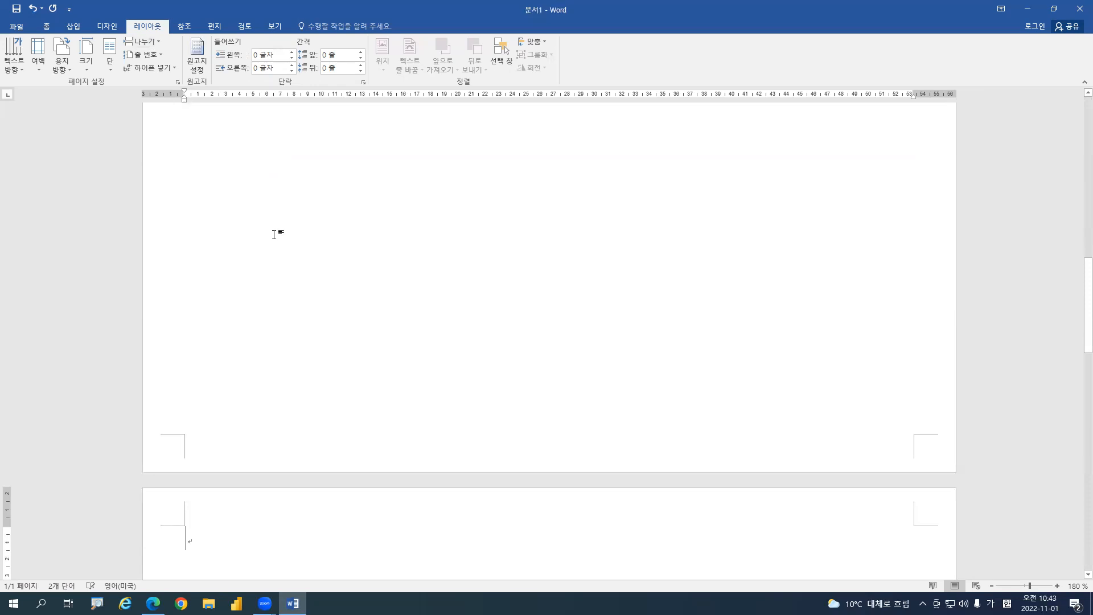
scroll(274, 234, "down", 2)
scroll(274, 233, "down", 3)
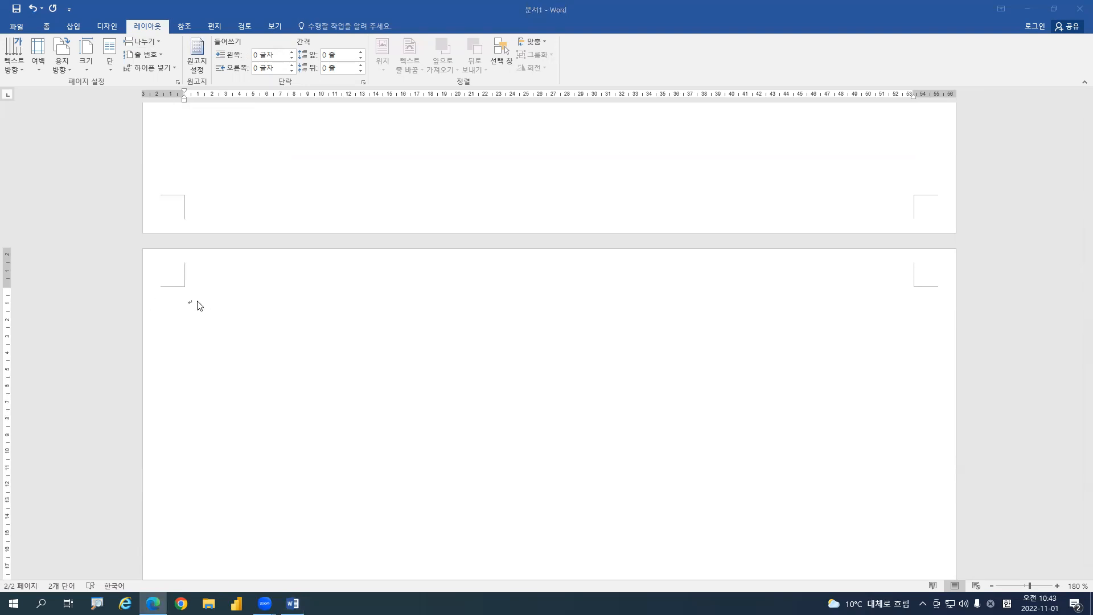
On the second page, enter "3." and "4." with four blank lines between them and six line breaks after "4."
left_click(184, 306)
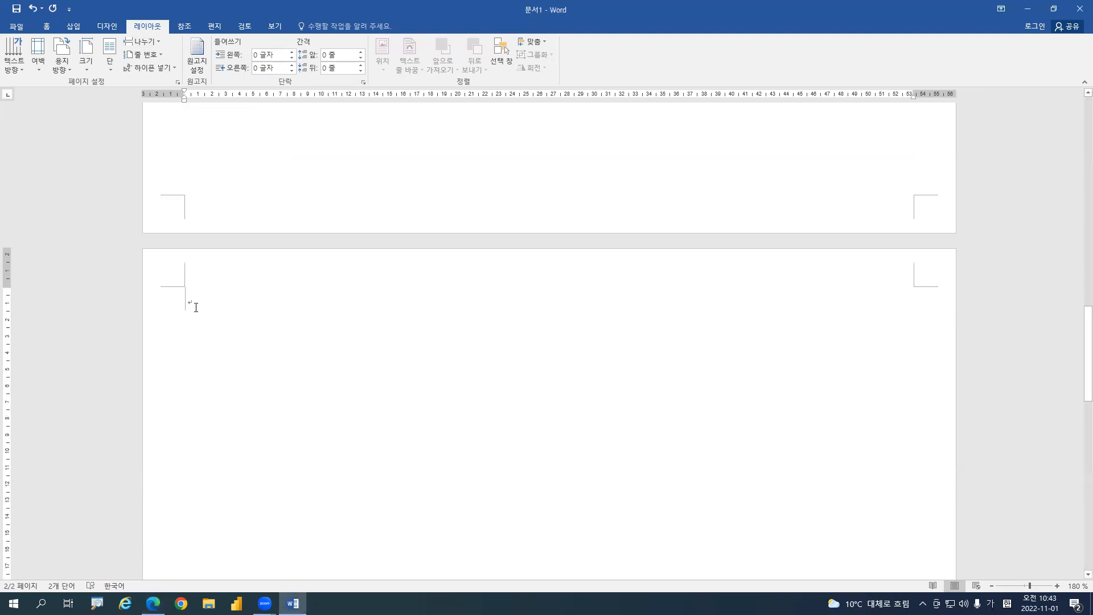
type("3.")
key("Return")
key("Return")
key("Return")
key("Return")
key("Return")
type("4")
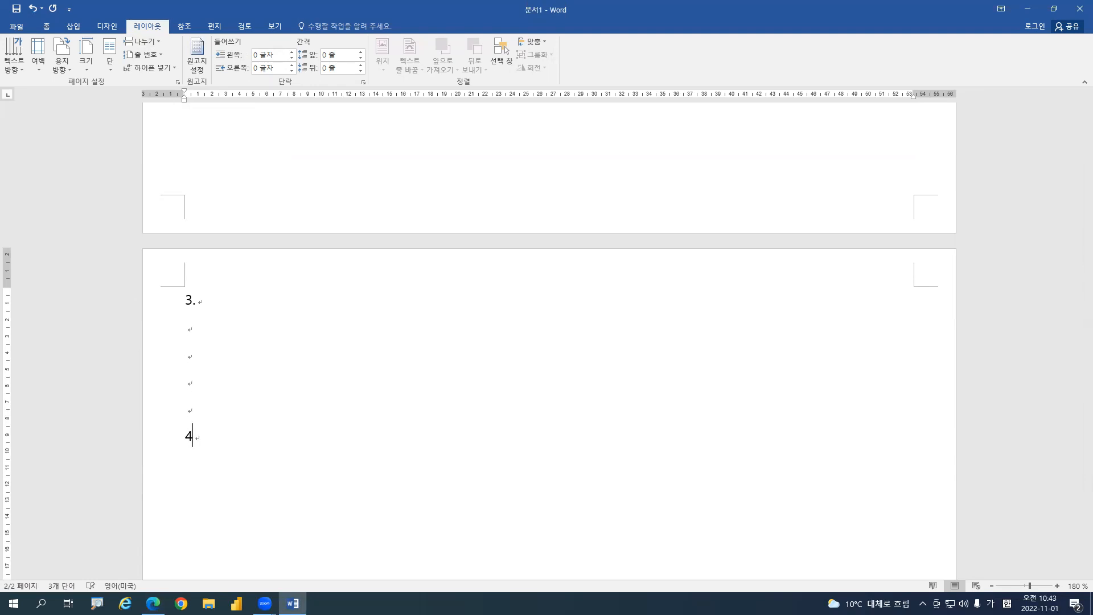
type(".")
key("Return")
key("Return")
key("Return")
key("Return")
key("Return")
key("Return")
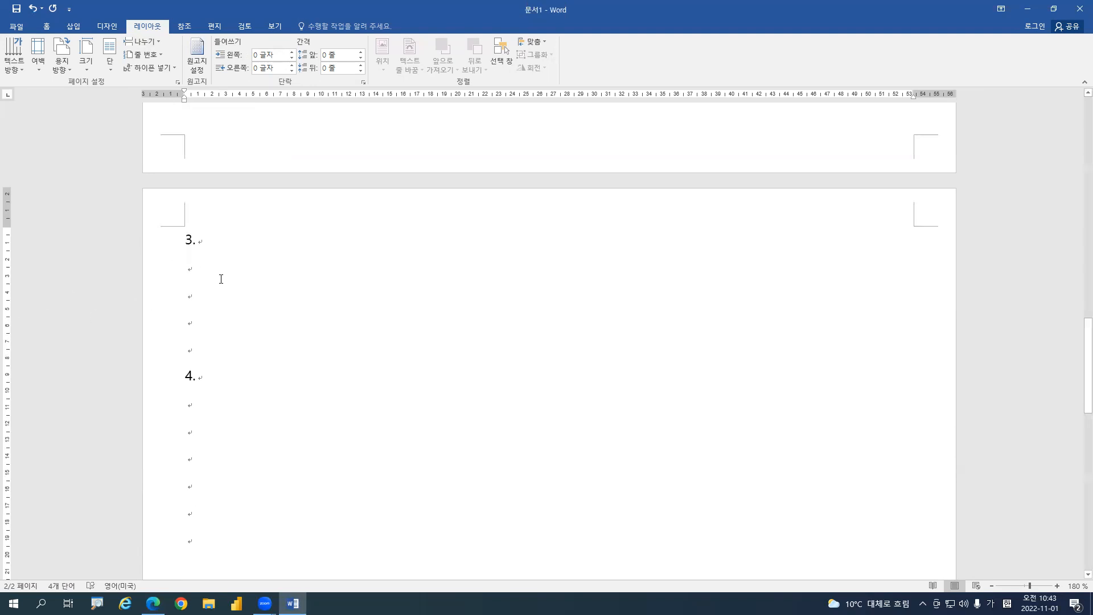
On the first blank line below "1.", enter the English text "With the development research, computer"
scroll(220, 277, "up", 6)
scroll(219, 279, "up", 8)
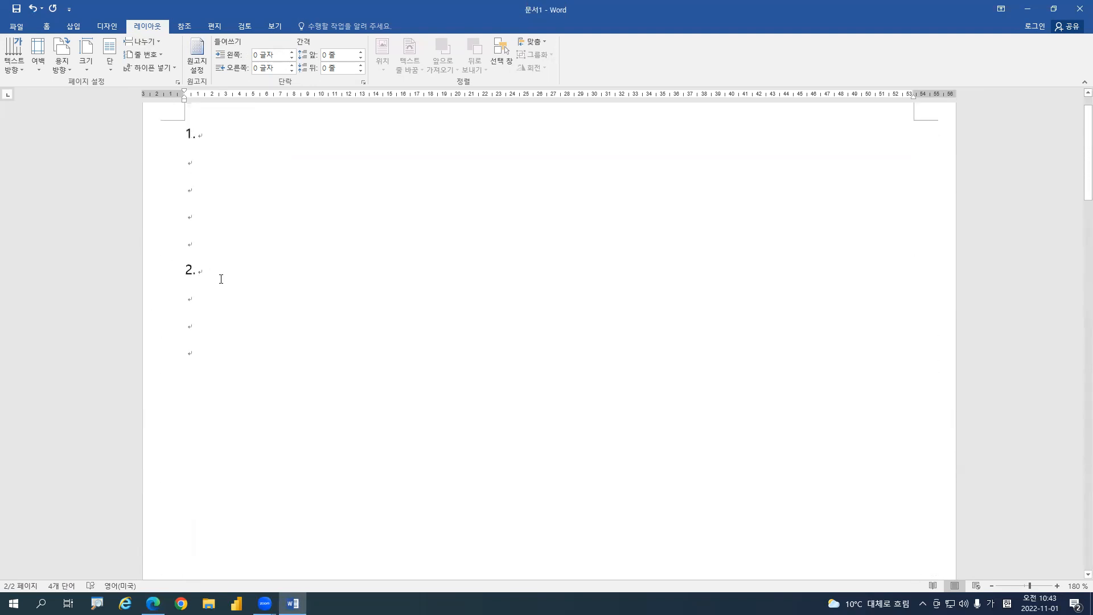
left_click(199, 209)
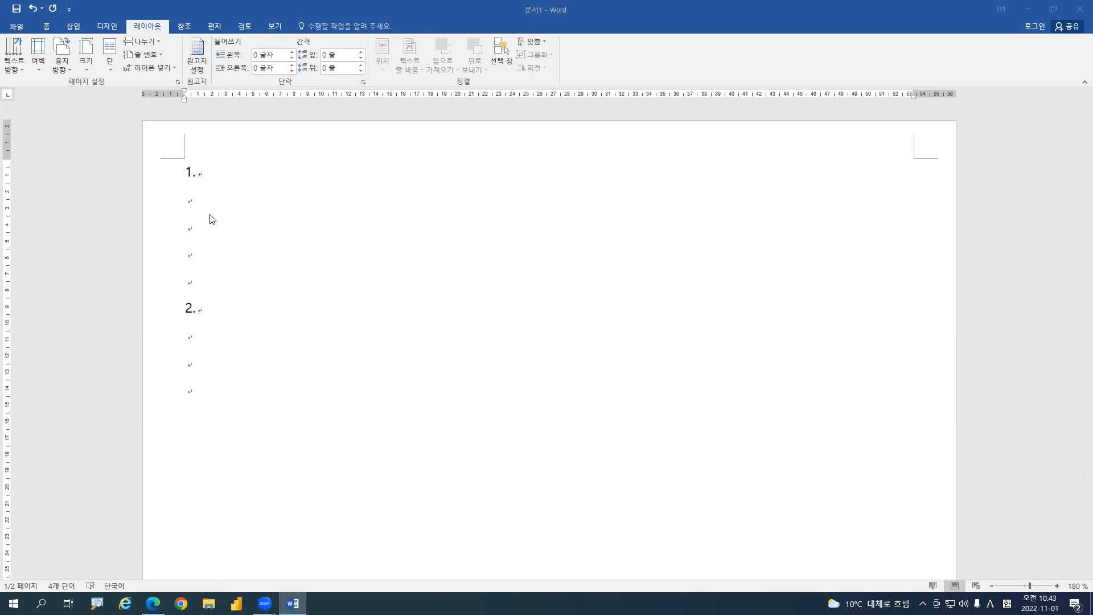
left_click(186, 198)
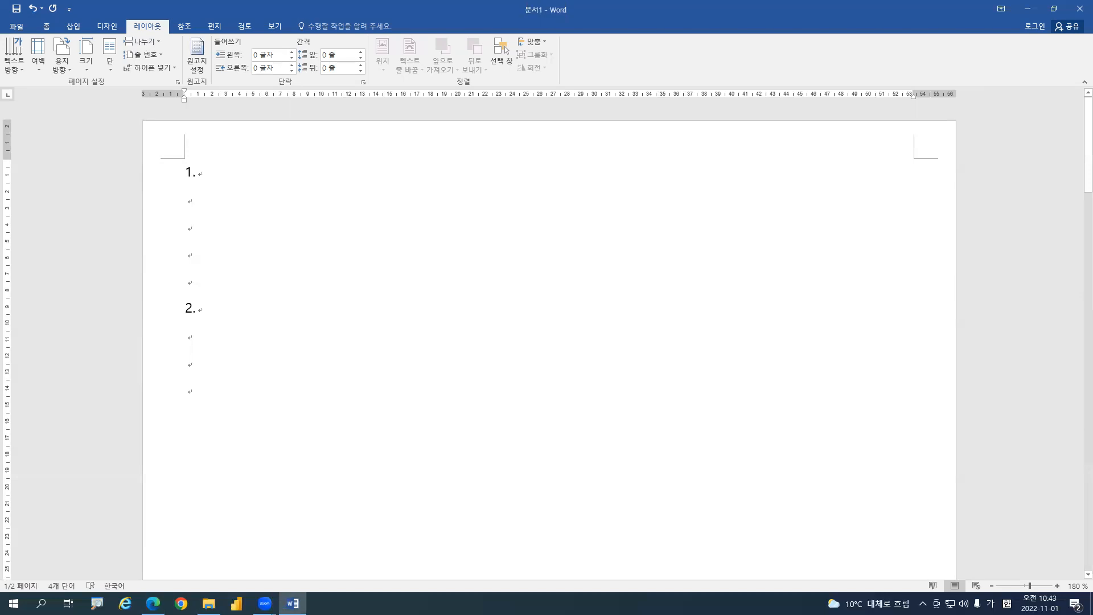
left_click(152, 603)
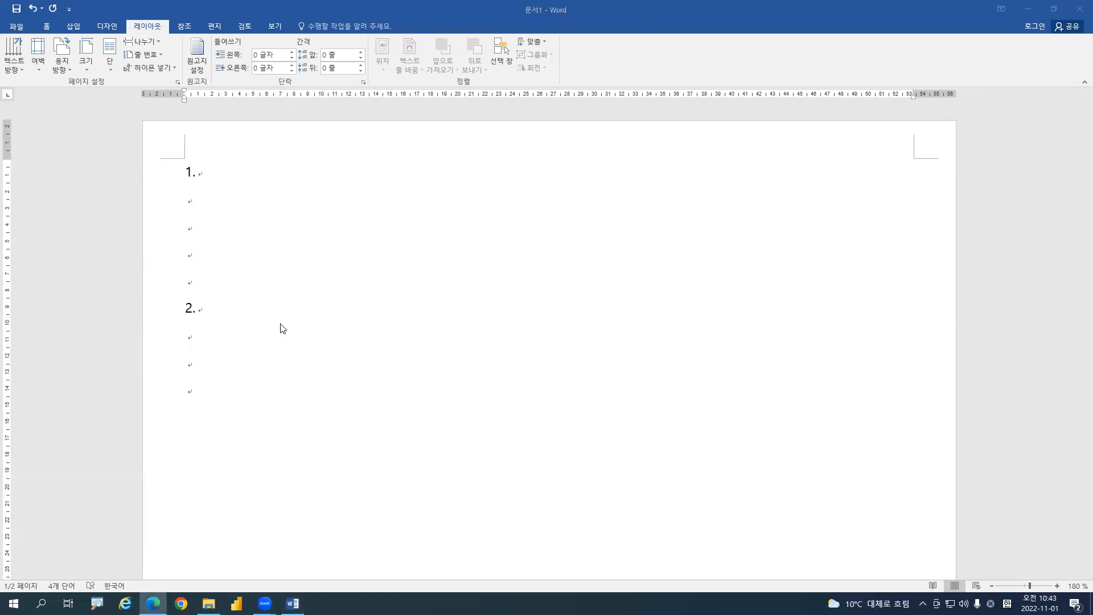
left_click(214, 199)
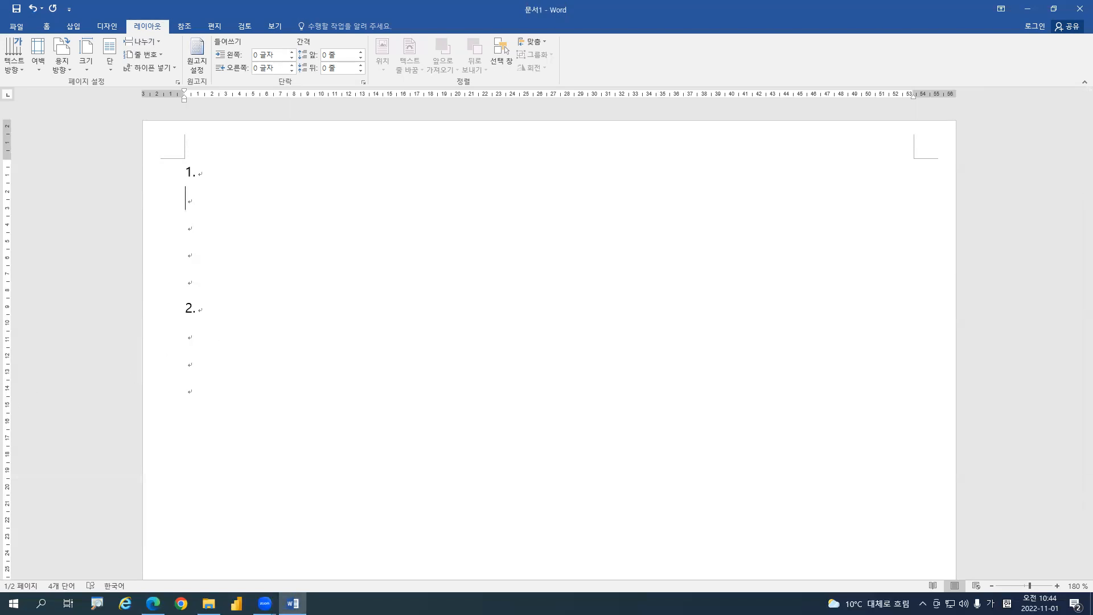
type("ㅍ")
key("BackSpace")
key("Hangul")
type("With")
type("the devl")
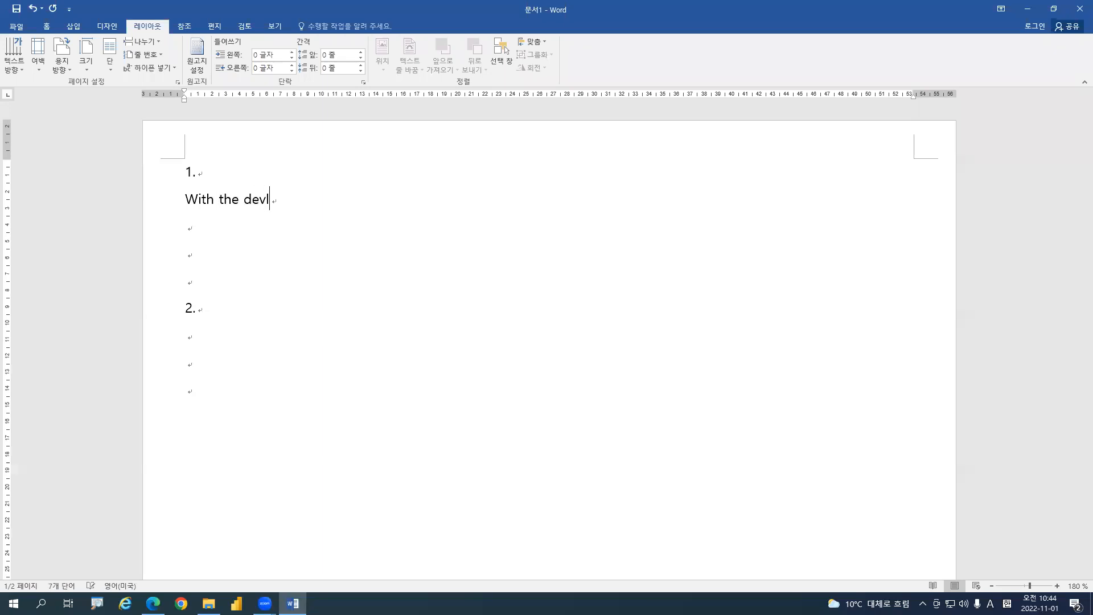
key("BackSpace")
type("elopment rea")
key("BackSpace")
type("se")
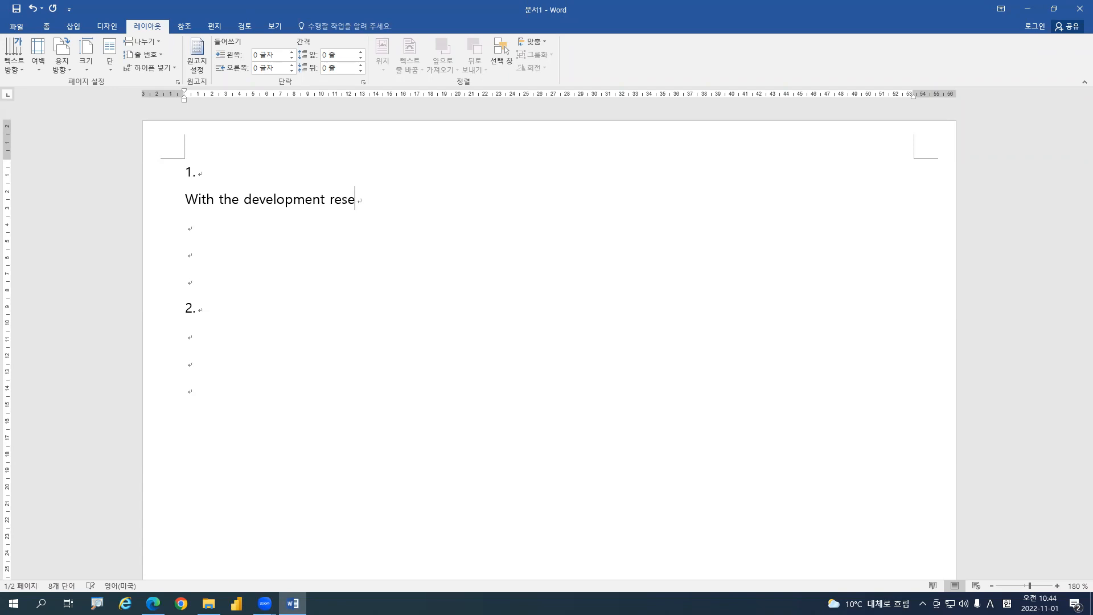
type("arch, computer tunc")
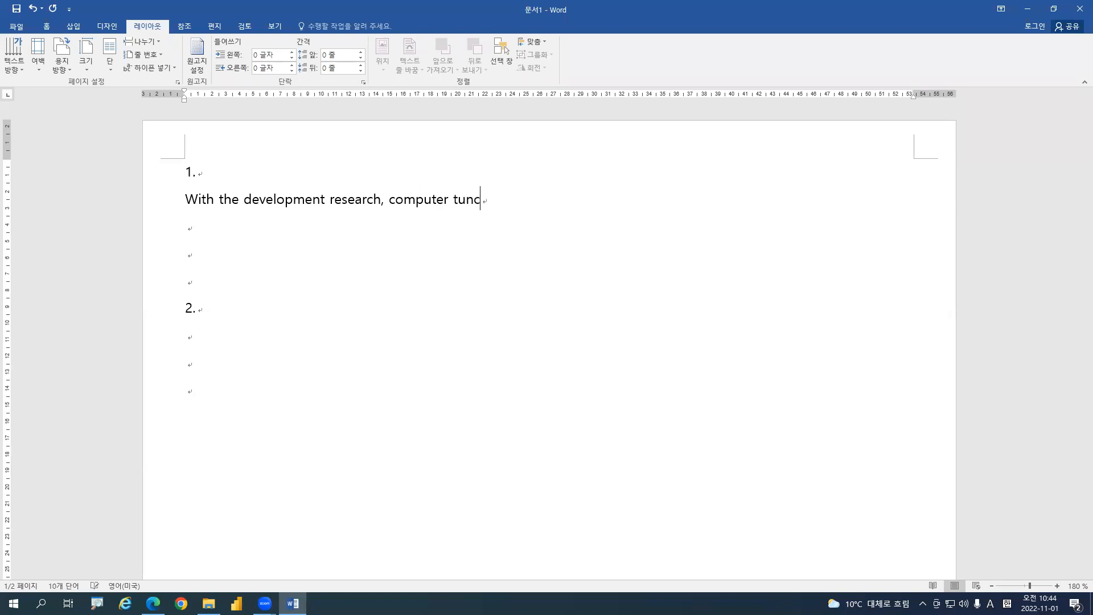
Continue the English answer after "computer" with the text "functions are fused with objects in the physical world."
key("BackSpace")
key("BackSpace")
key("BackSpace")
key("BackSpace")
type("functions at")
key("BackSpace")
type("re fused w")
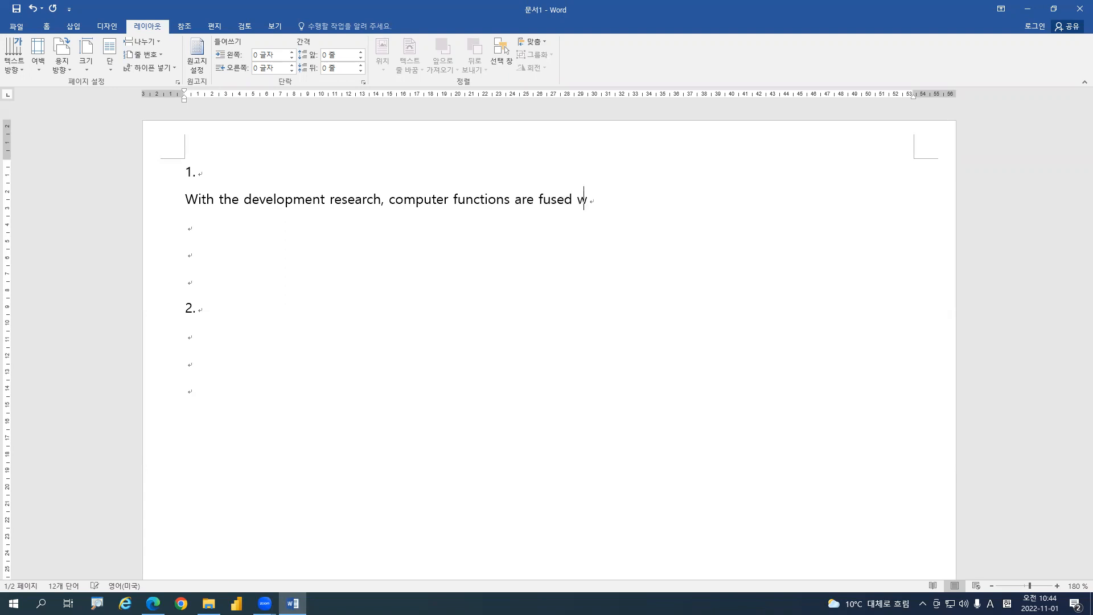
type("ith objects in the ")
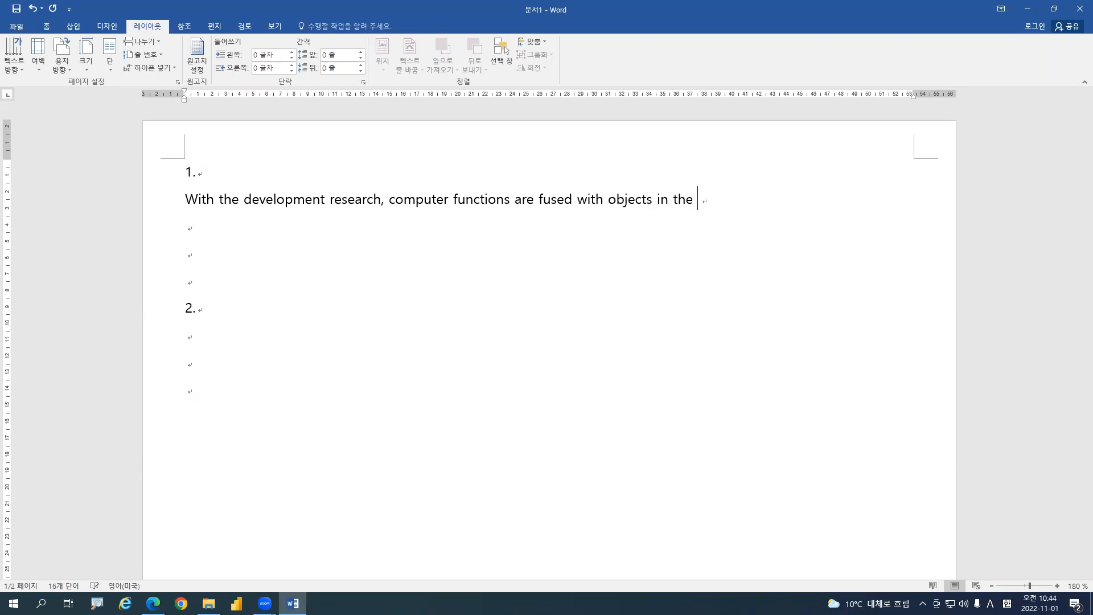
type("physical world. i")
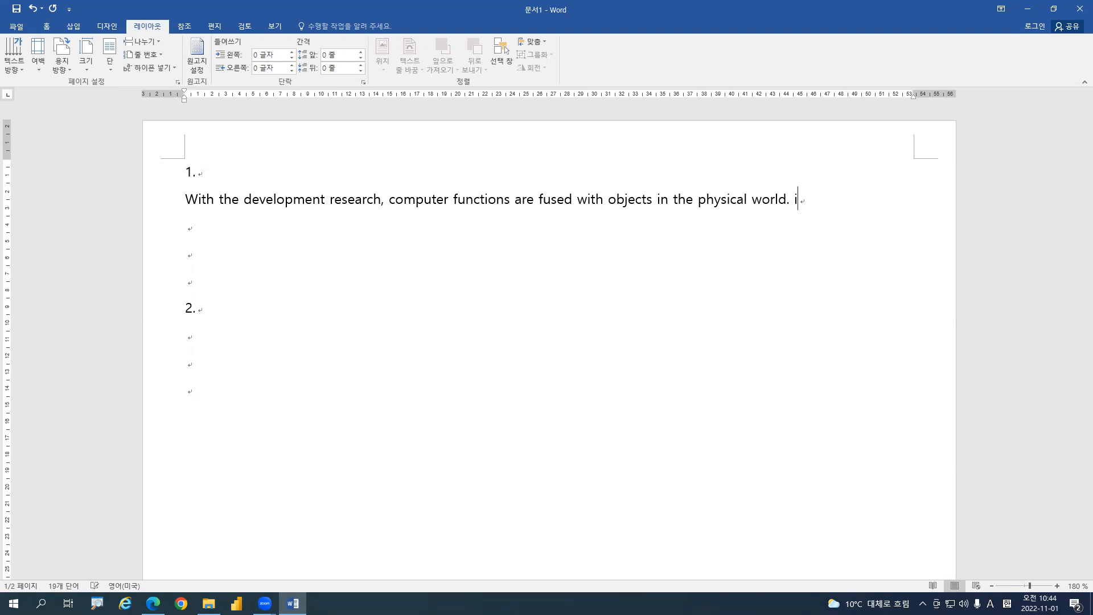
Add the sentence "It can be seen as a system that includes artificial intelligence such as medical, aviation, factory, and energy."
type("It can be seen as a ")
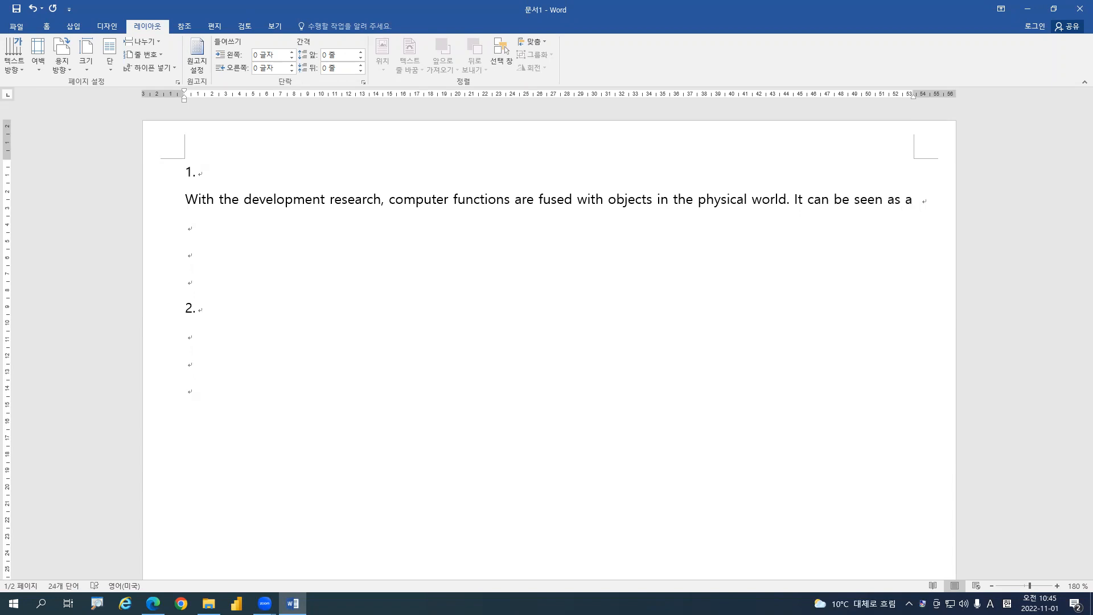
type("system")
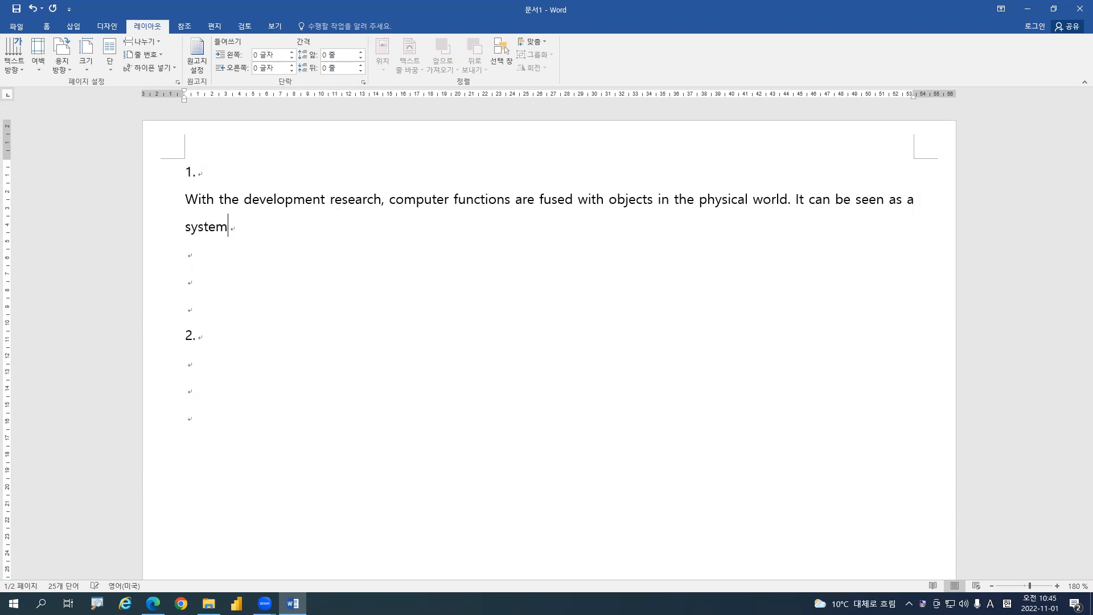
type(" that includes ")
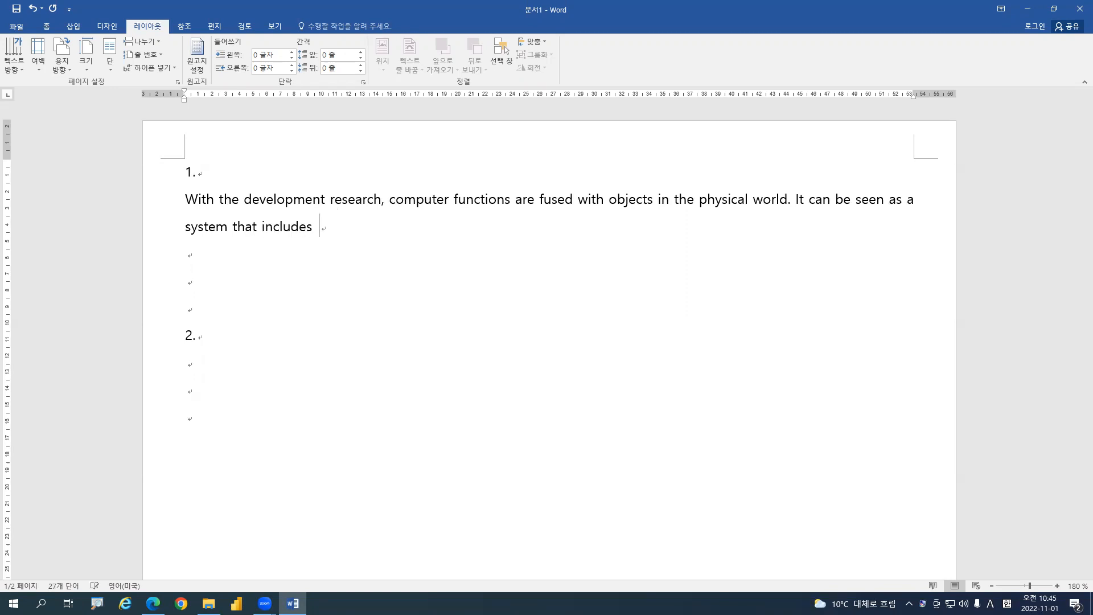
type("artifici")
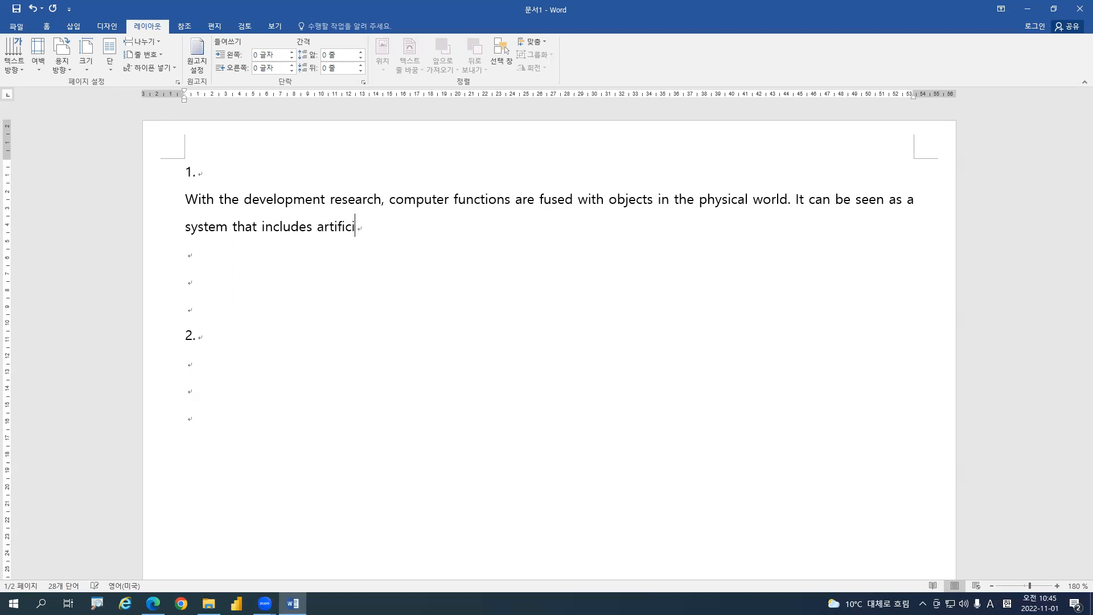
type("al intelligence ")
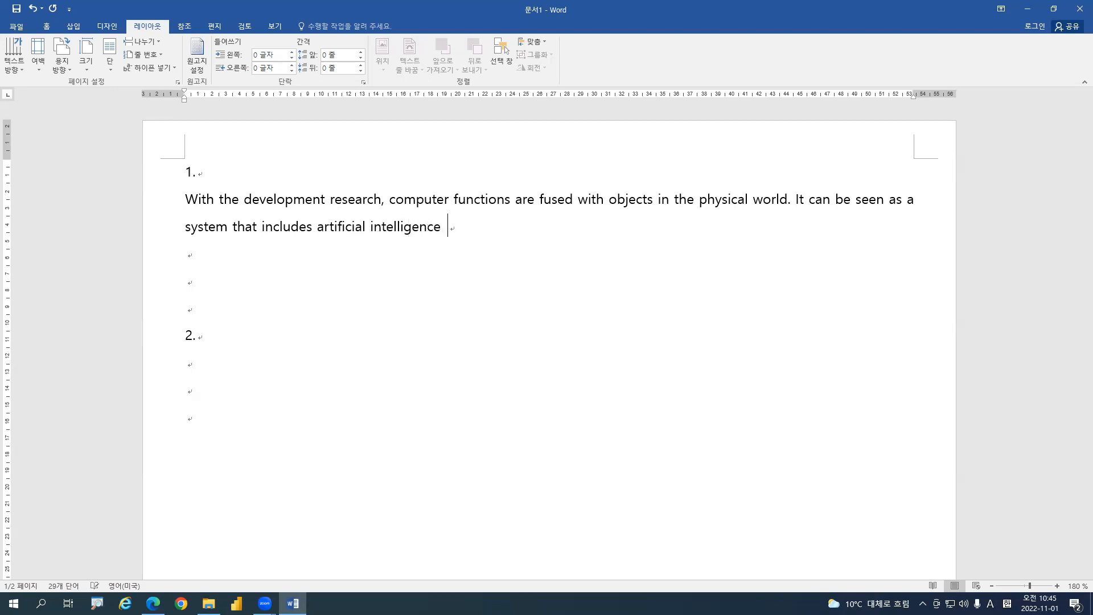
type("such as medical")
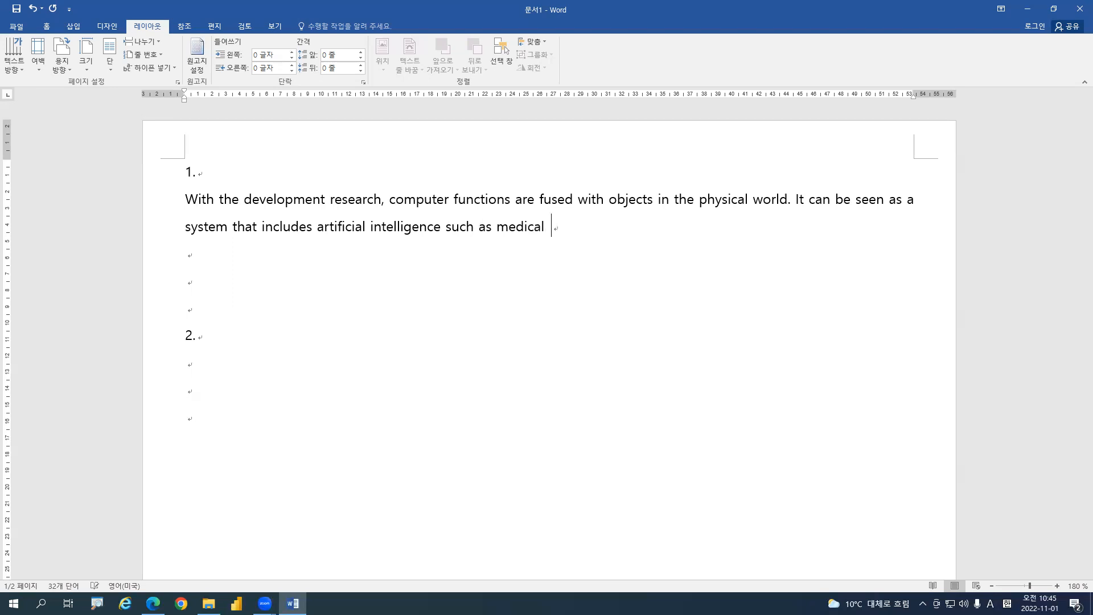
key("BackSpace")
type("l, aviation, factory, an")
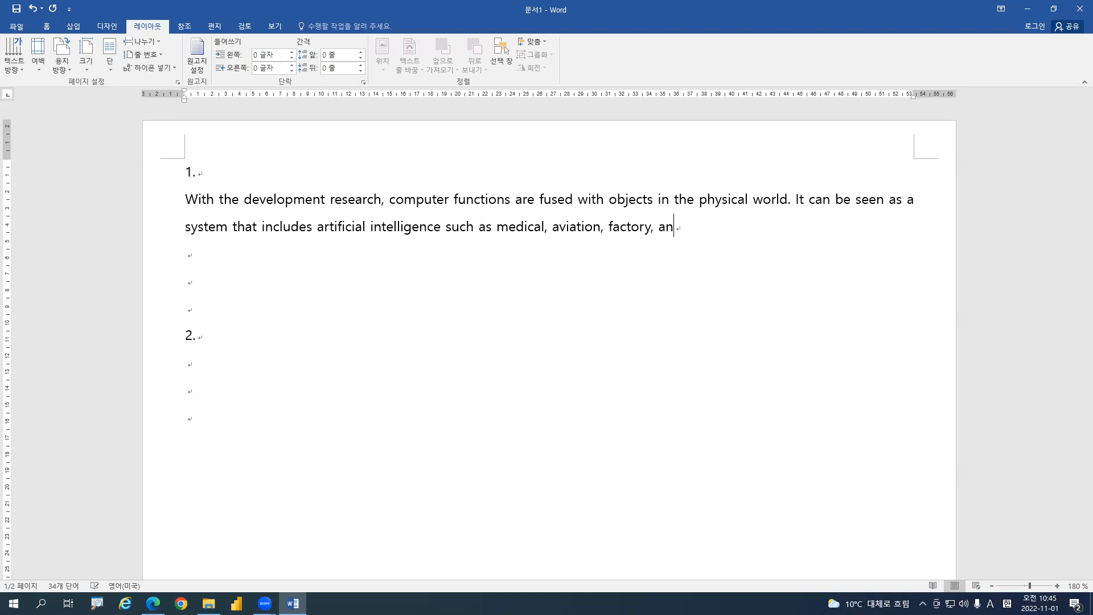
type("d energy.")
Start a new paragraph below the English answer with the Korean text "사이버물리시스템은 융합연구의 발전 시스템으로, 일반적으로는"
key("Return")
type("사이버물")
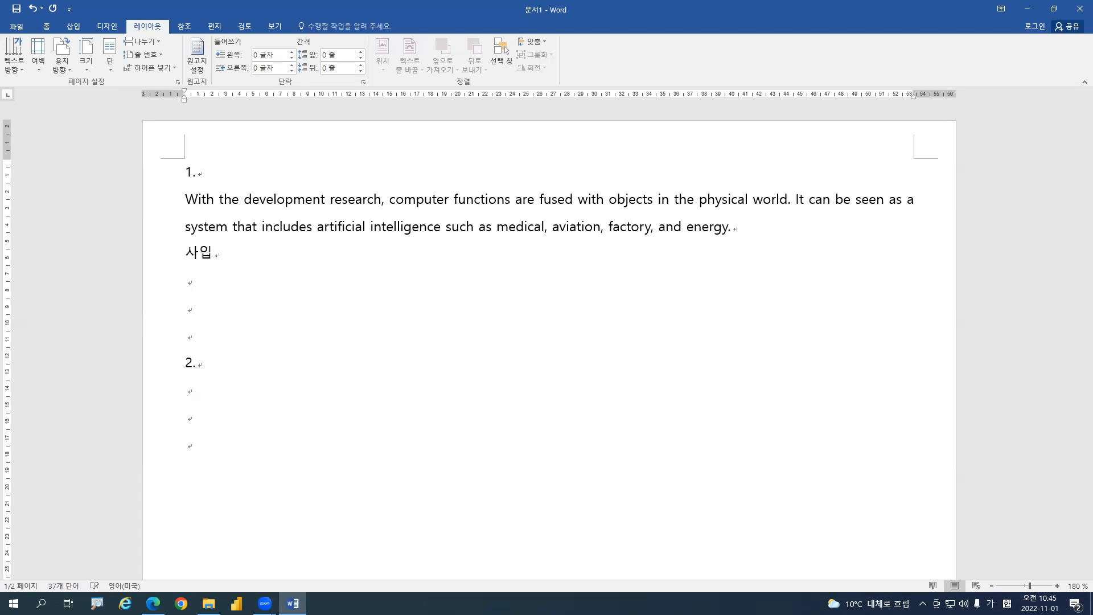
type("리시스템은 유")
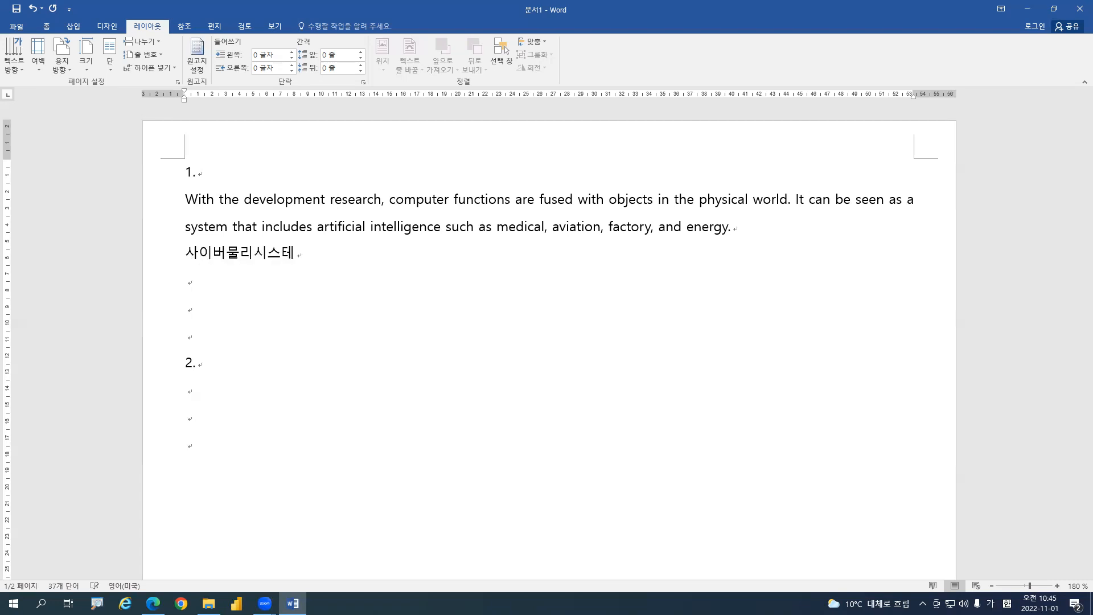
type("융합")
type("연구의 ")
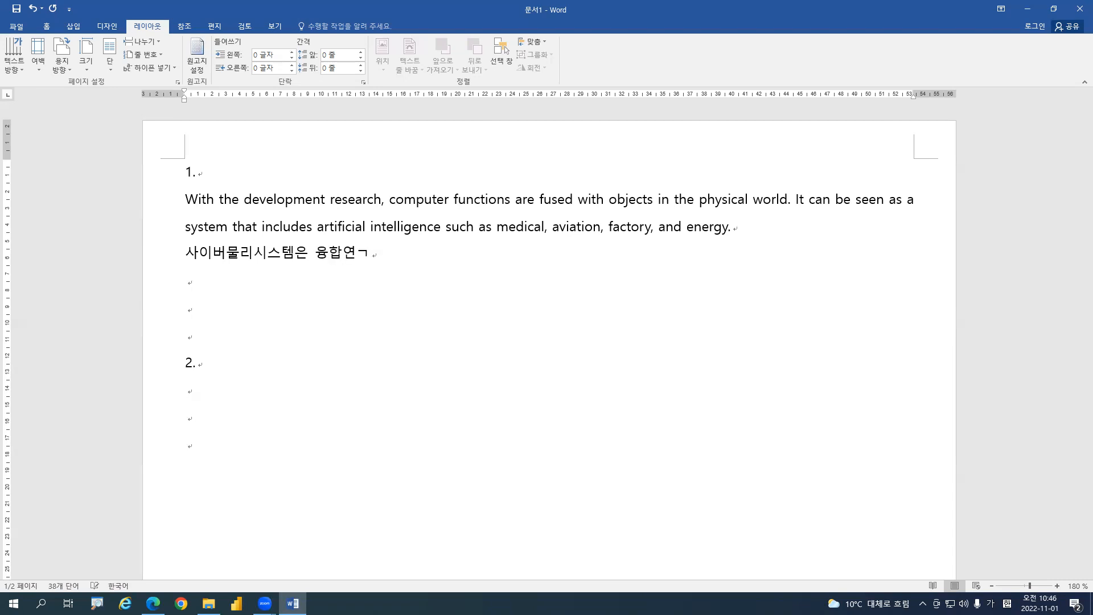
type("발전")
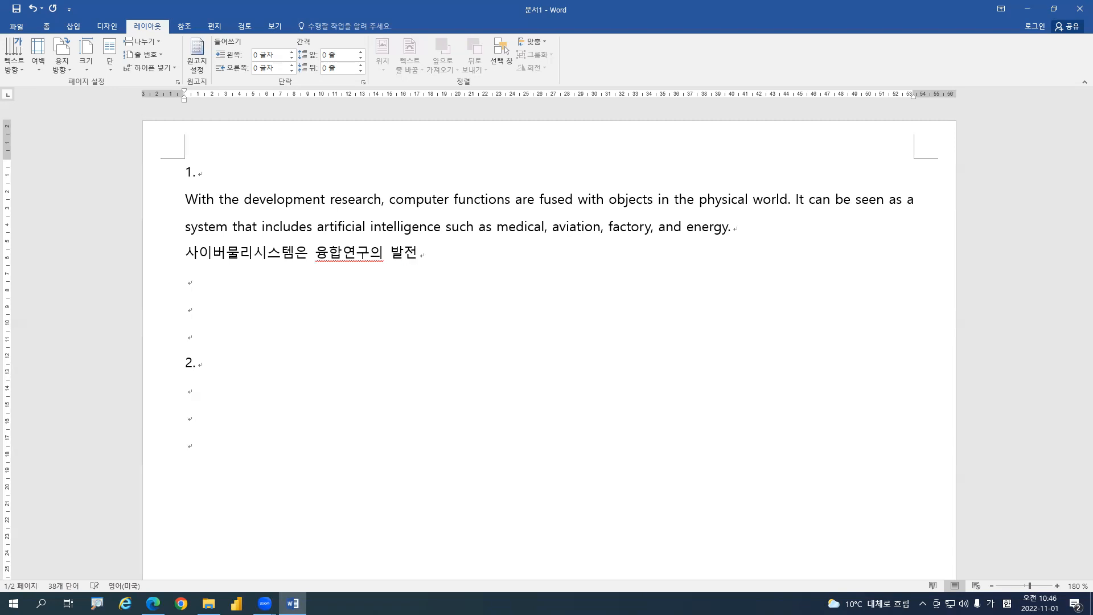
type(" 시스템으로 ")
type(", 잆")
type("반적으로느")
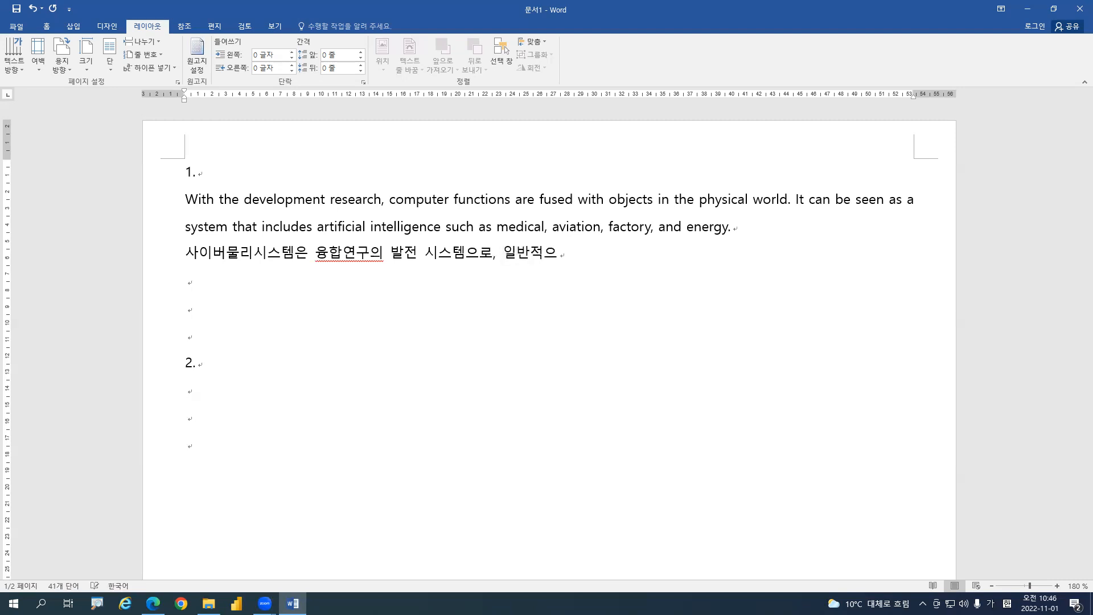
type("는 ")
Complete the Korean sentence with "다양한 컴퓨터 기능들이 물리 세계의 일반적인 사물들과 융합된 형태인 시스템을 의미한다."
type("타양")
key("BackSpace")
key("BackSpace")
type("다양한 컴퓨터")
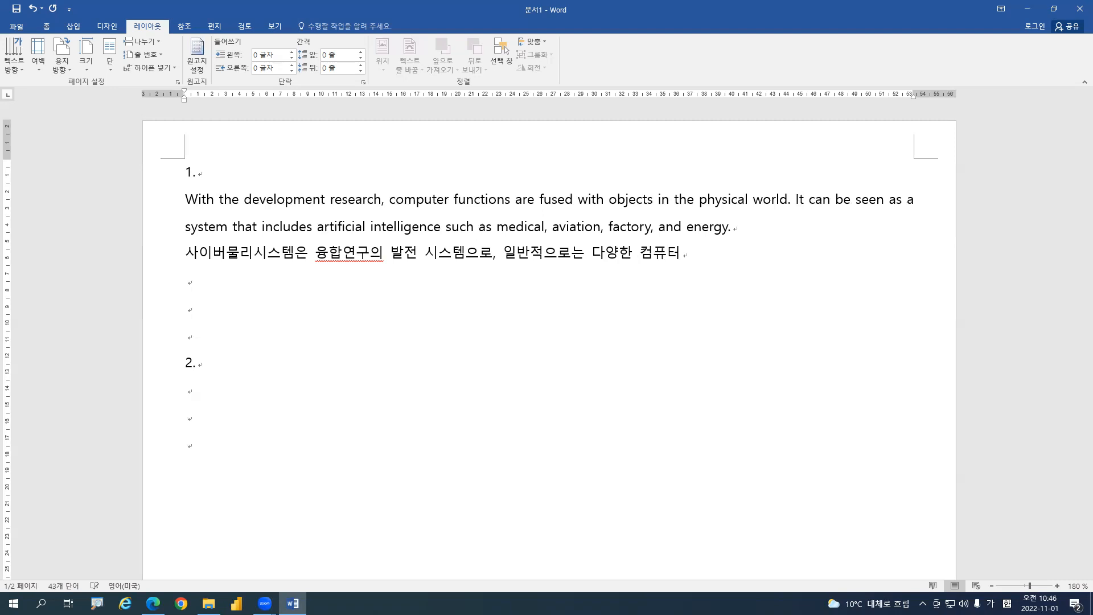
type(" 기느ㅇ들이 ㅁㅜㄹ리 세계의")
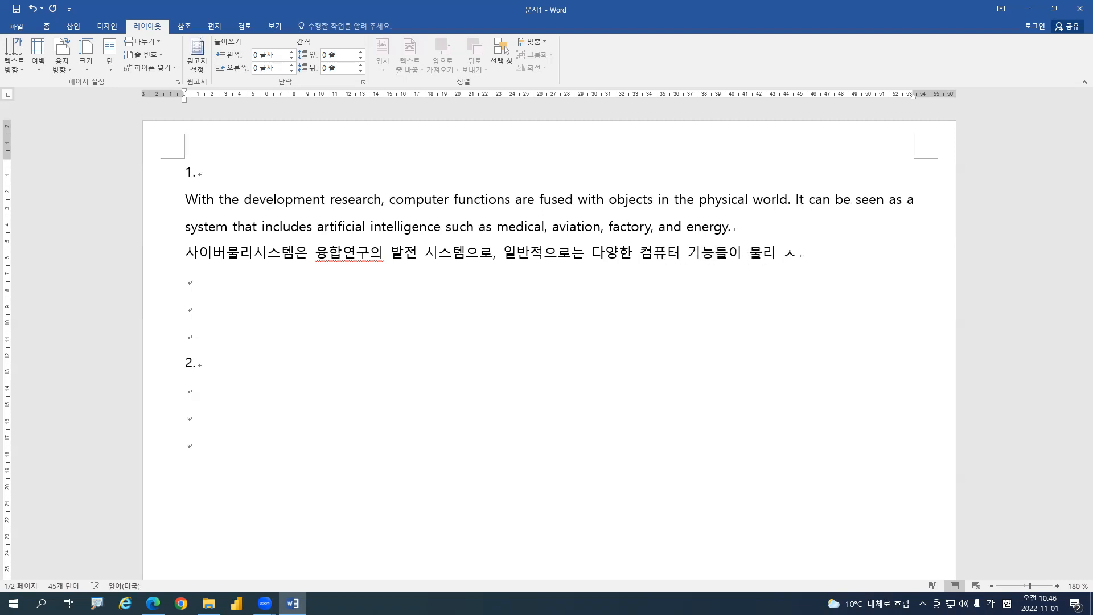
type(" 일반적인 ㅅ")
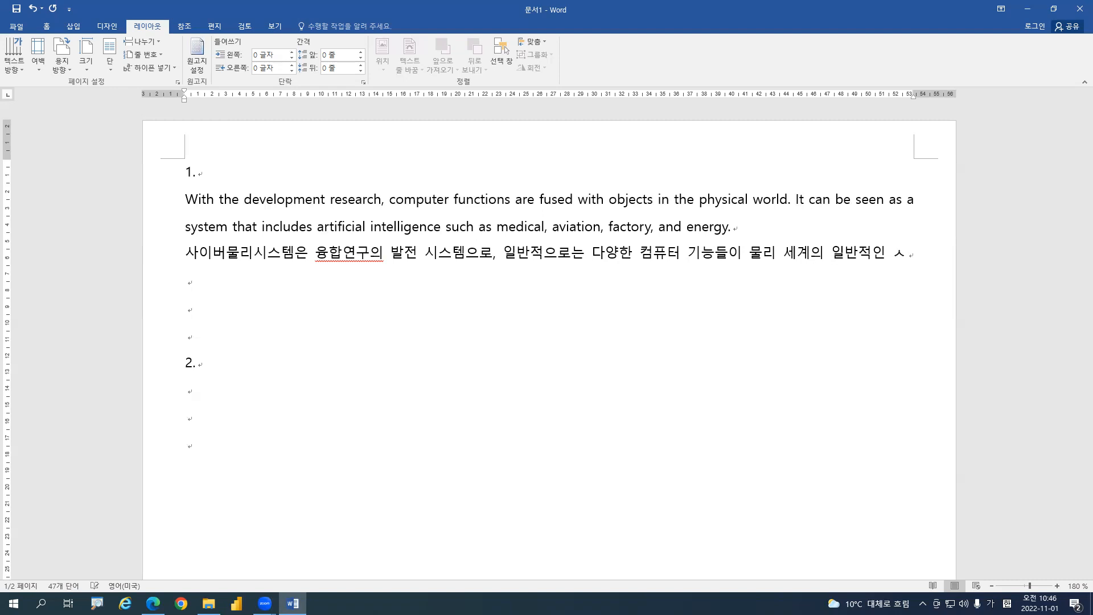
key("BackSpace")
type("사물들과")
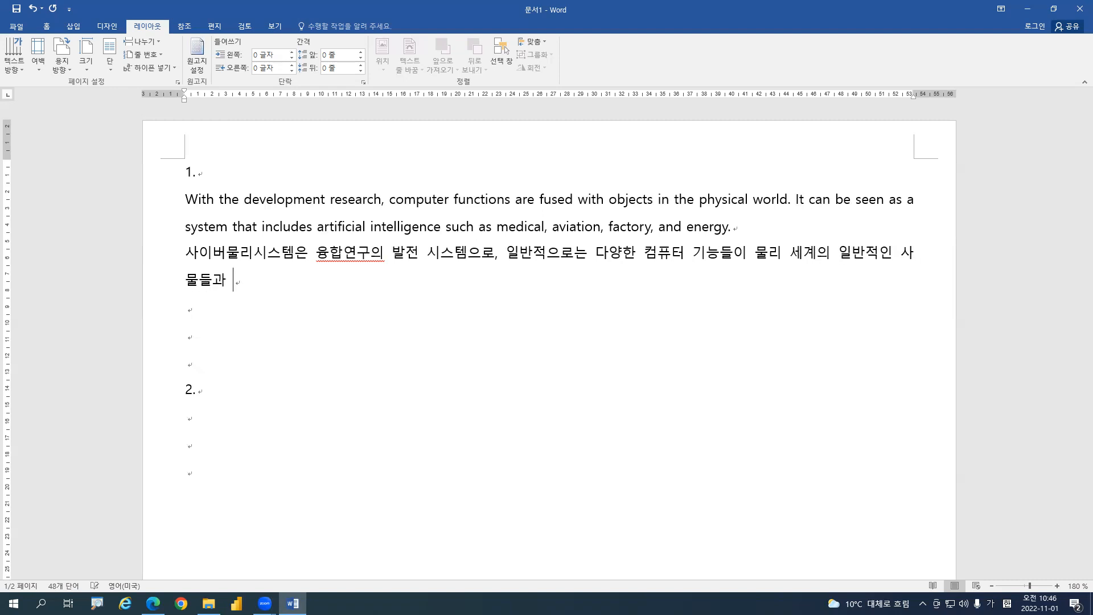
type(" 융합된 형태인 ")
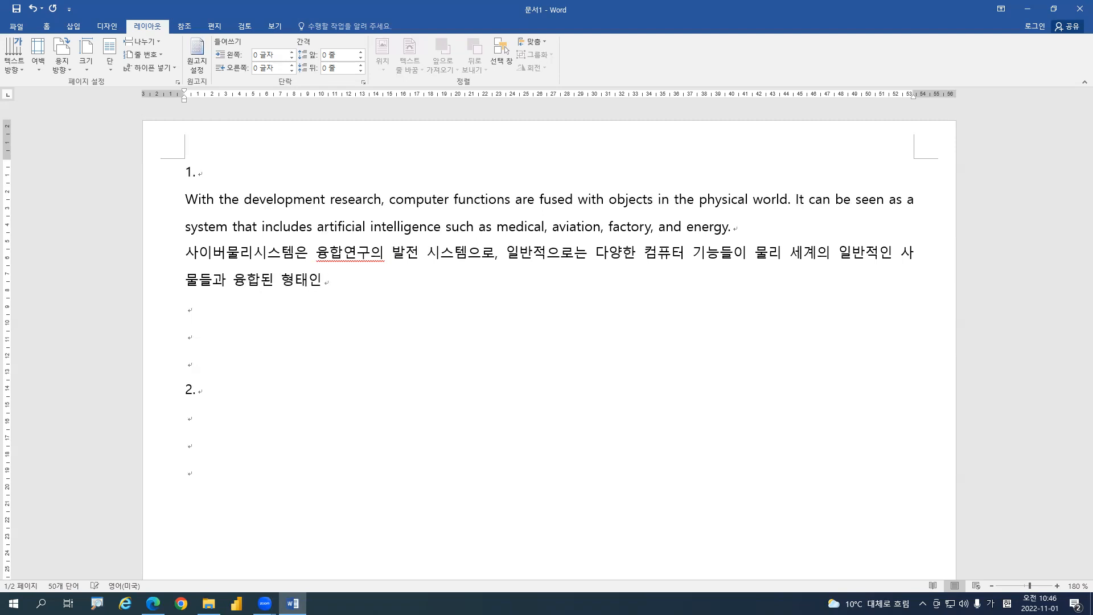
type("시스템을 의미한다.")
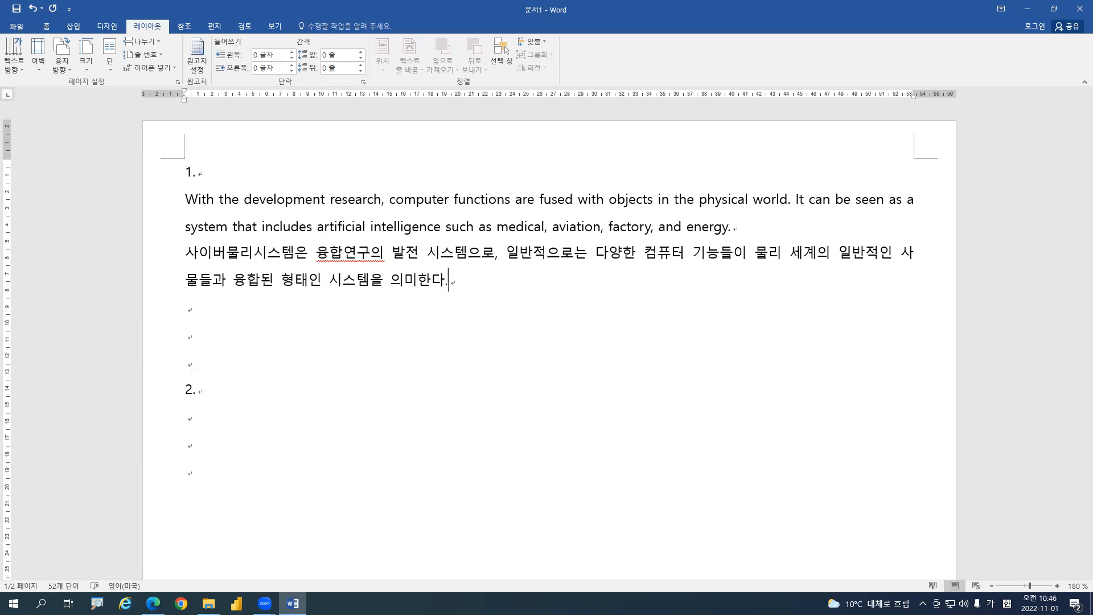
Select the English and Korean paragraphs under "1." and start a new style from their formatting, named "fusion"
key("alt+Tab")
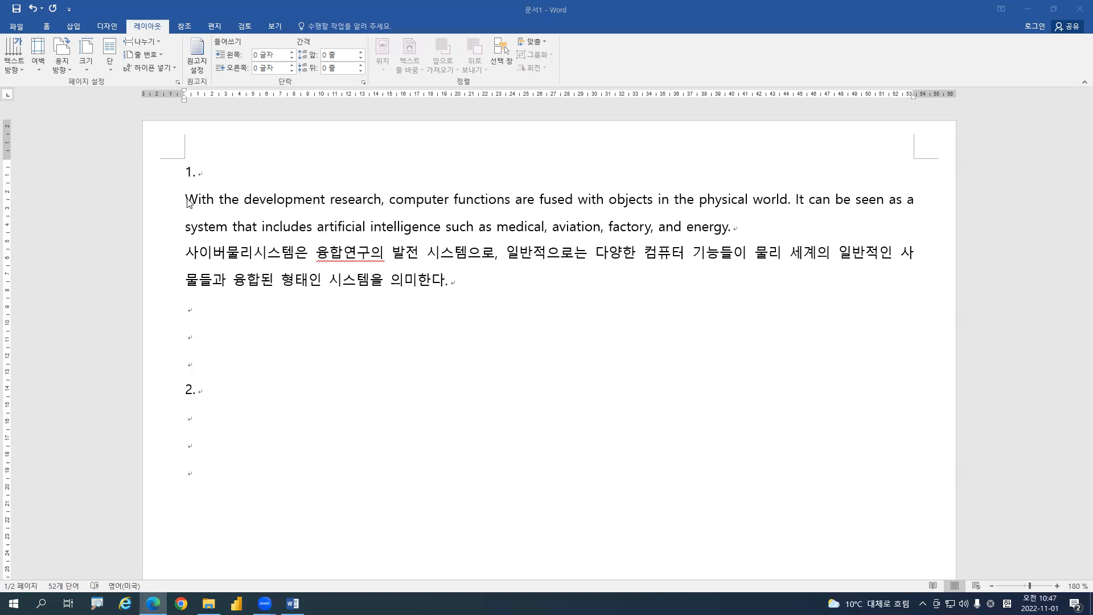
left_click_drag(187, 200, 453, 287)
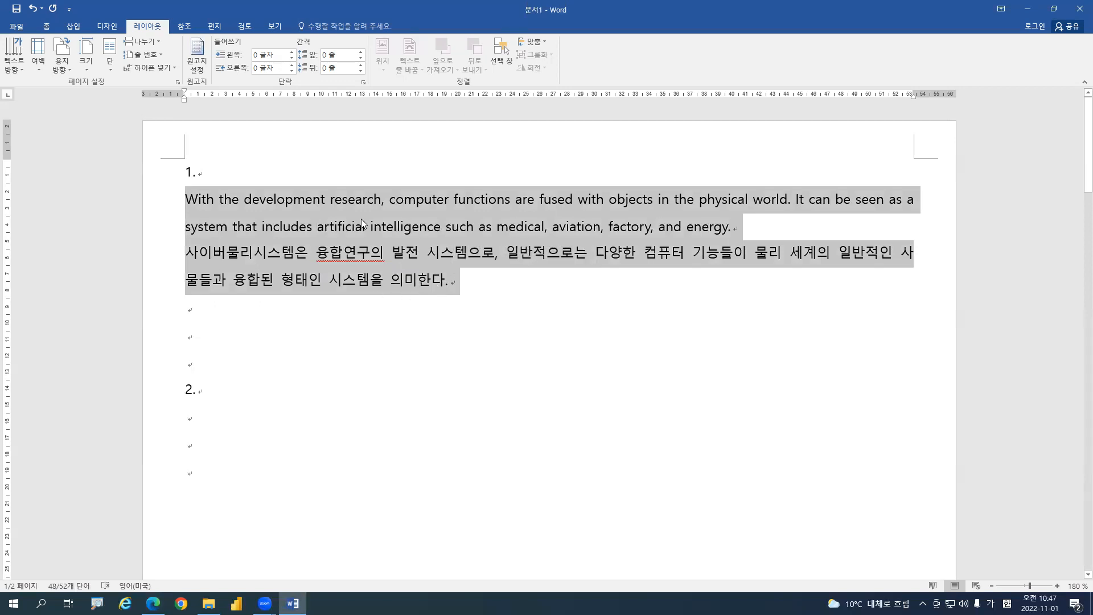
left_click(46, 27)
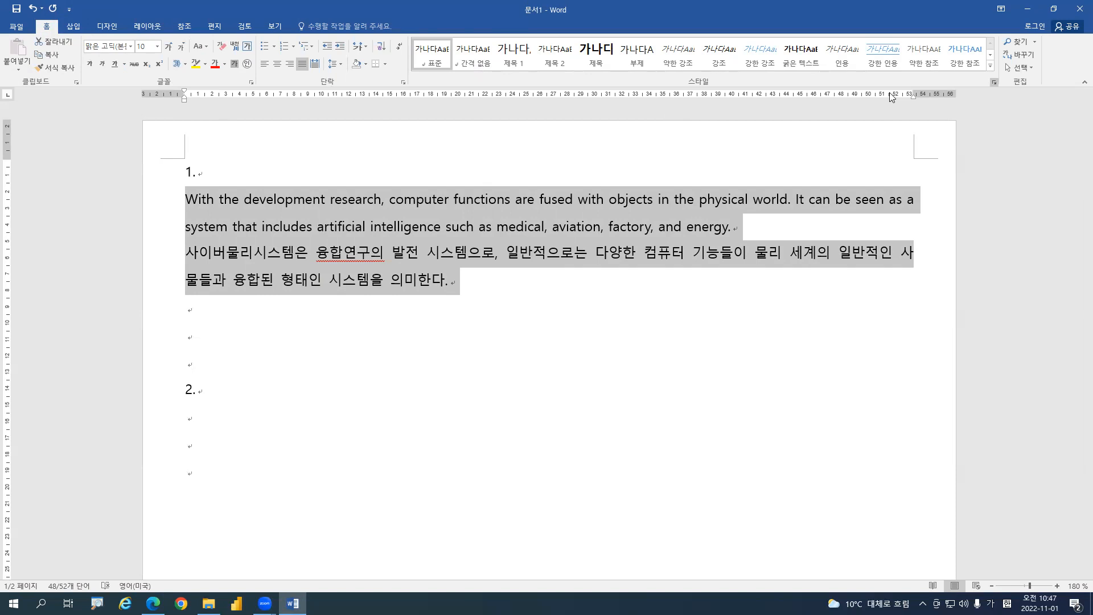
left_click(994, 82)
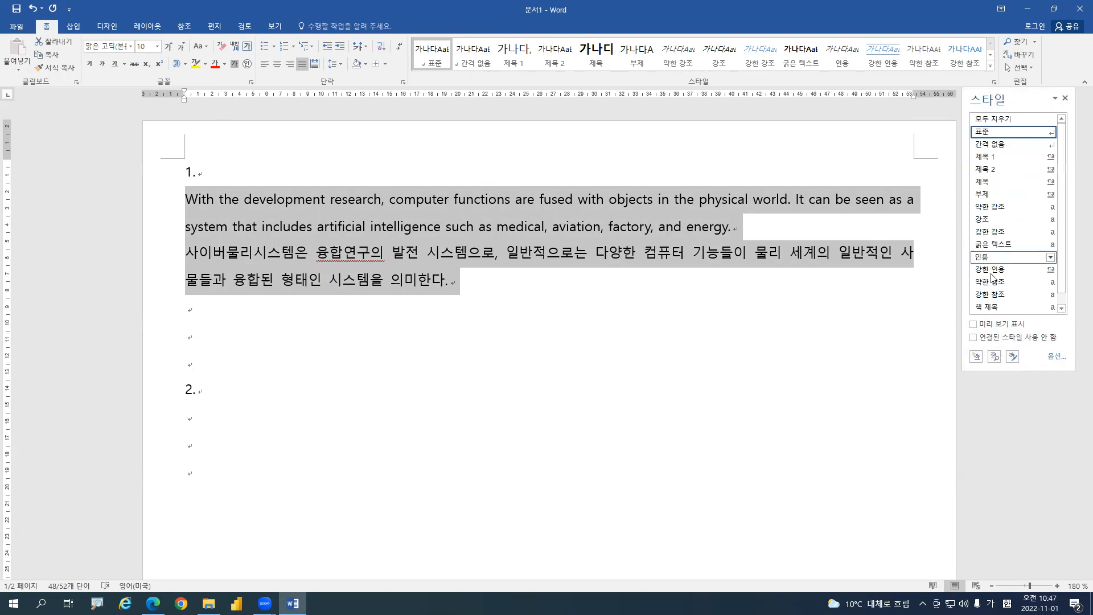
left_click(977, 357)
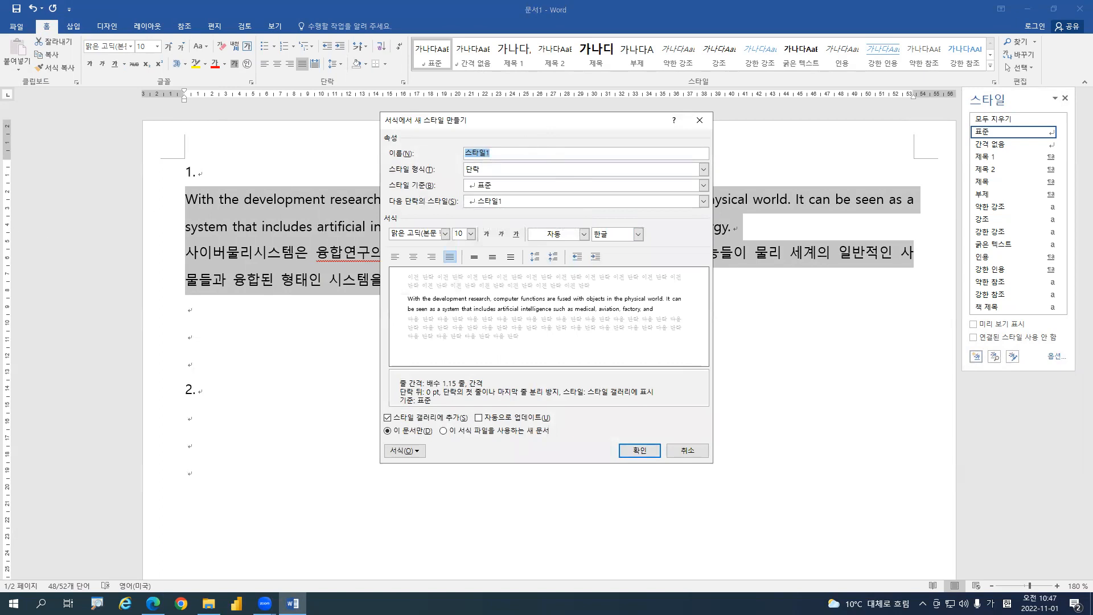
key("alt+Tab")
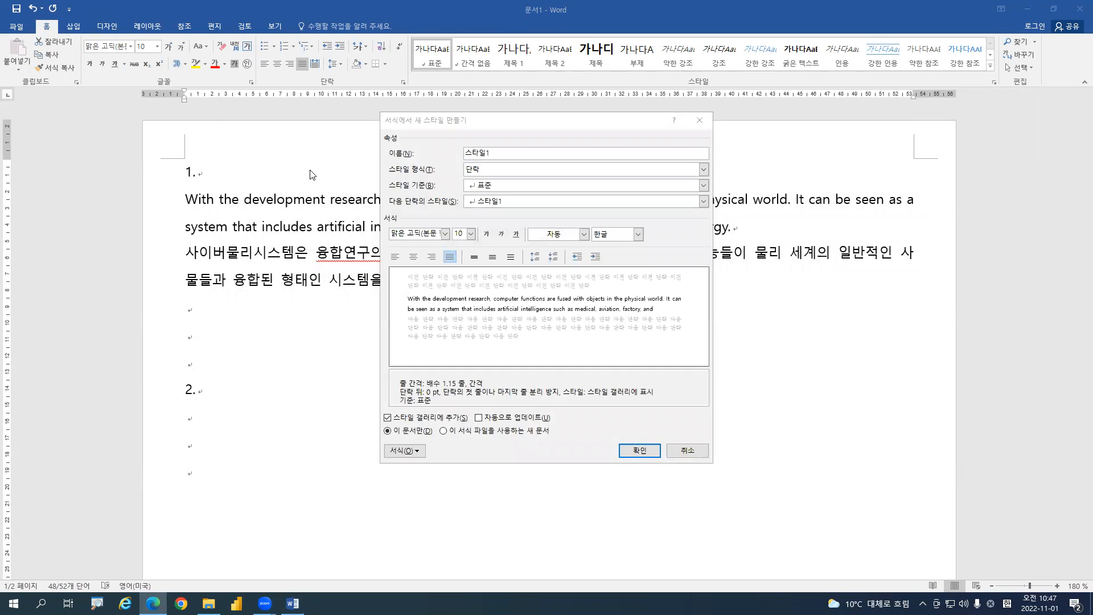
key("alt+Tab")
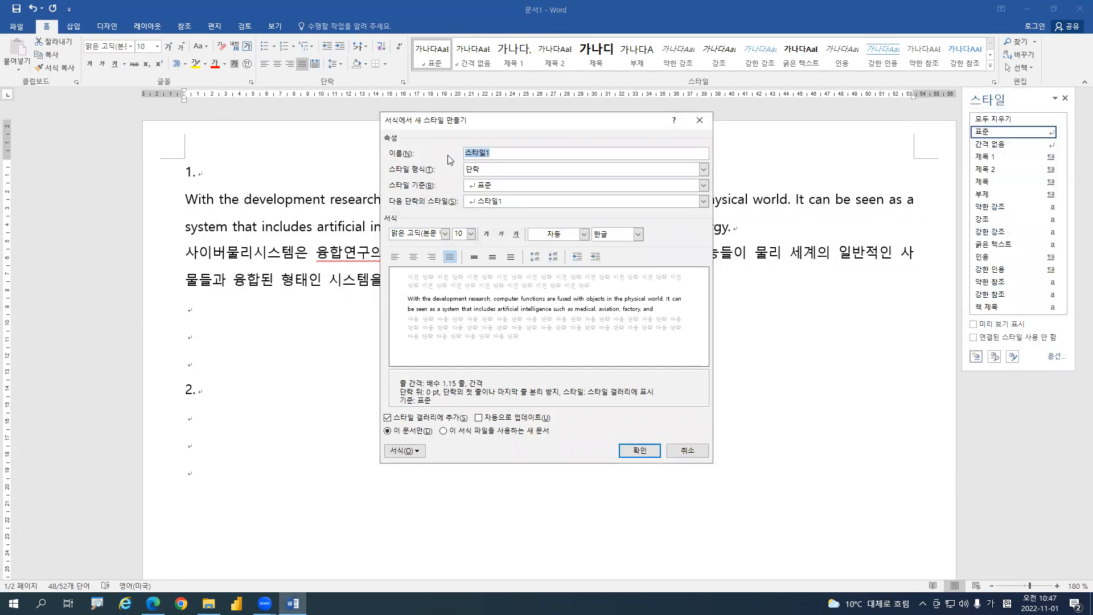
key("BackSpace")
key("Hangul")
type("fusion")
In the new style's paragraph format, set the left indent to 1.5 characters and the spacing after the paragraph to 1 line
left_click(411, 451)
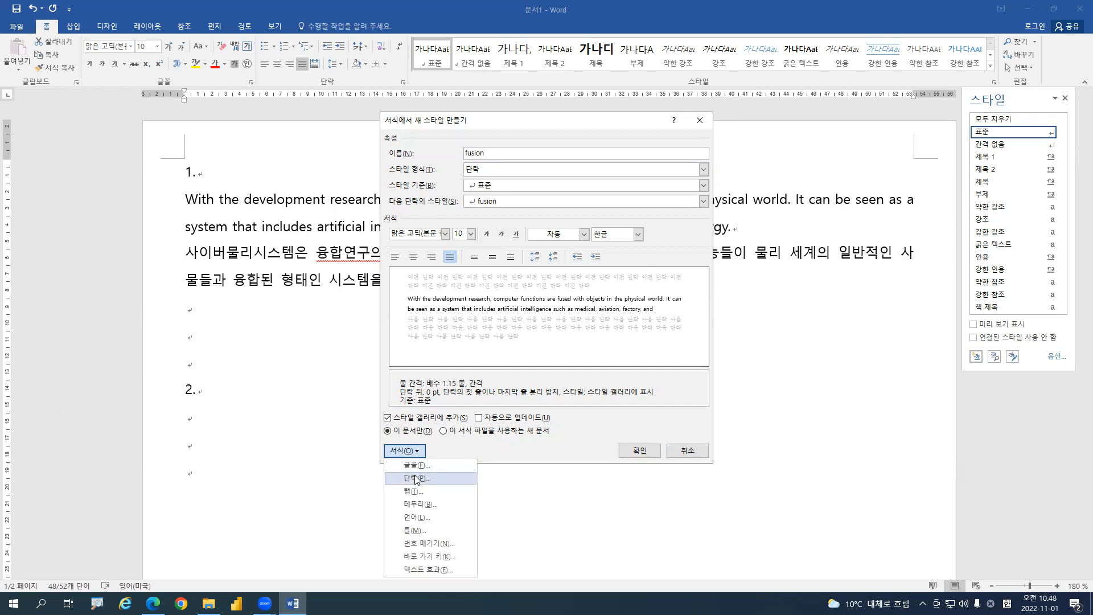
left_click(416, 478)
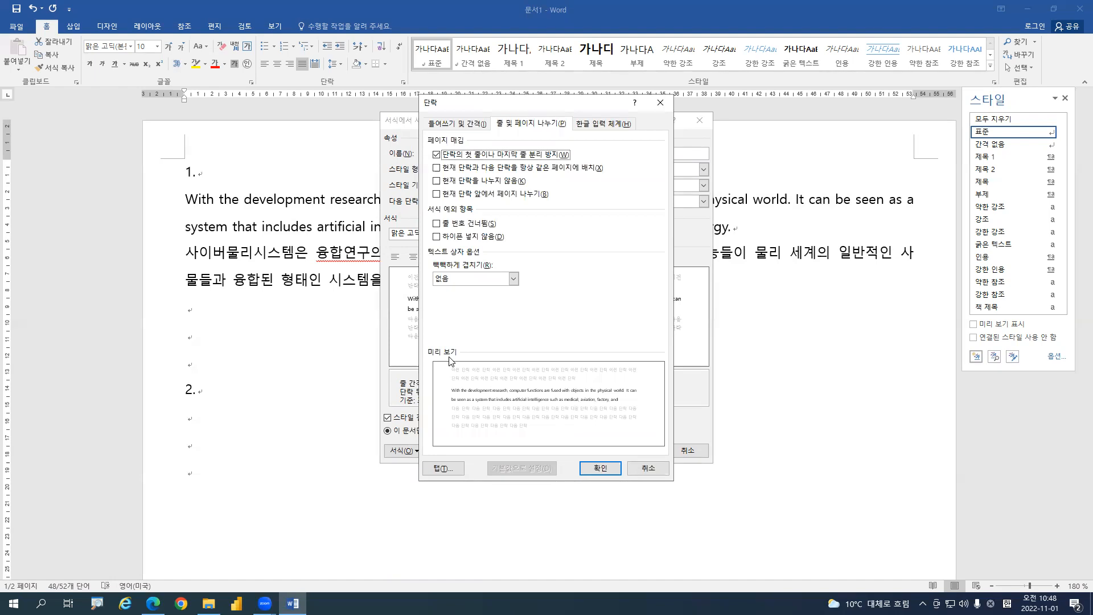
left_click(464, 130)
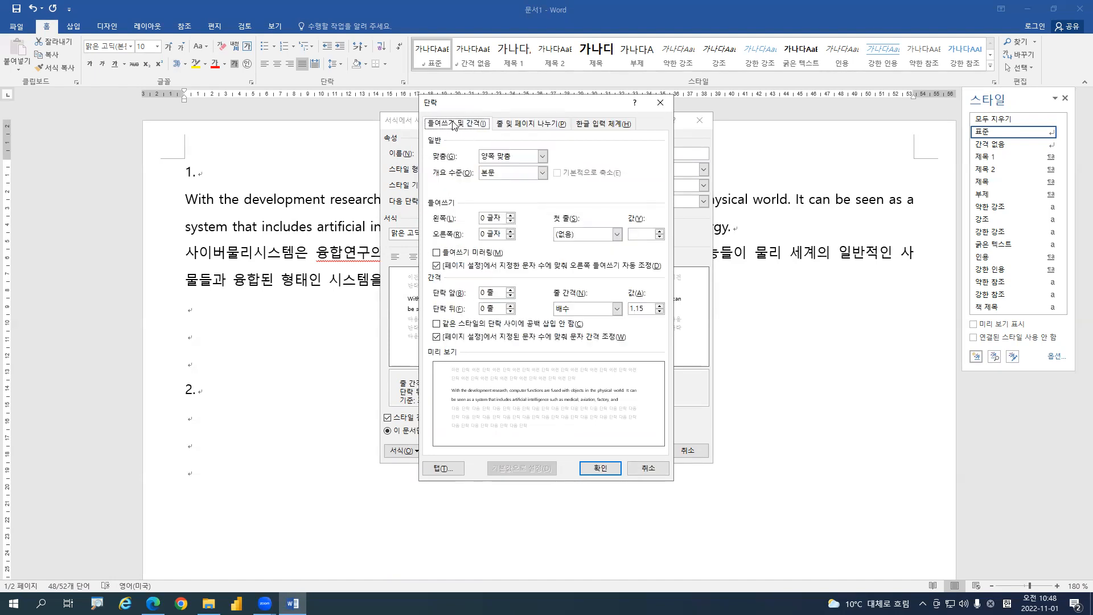
left_click(479, 219)
type("1.5")
key("alt+Tab")
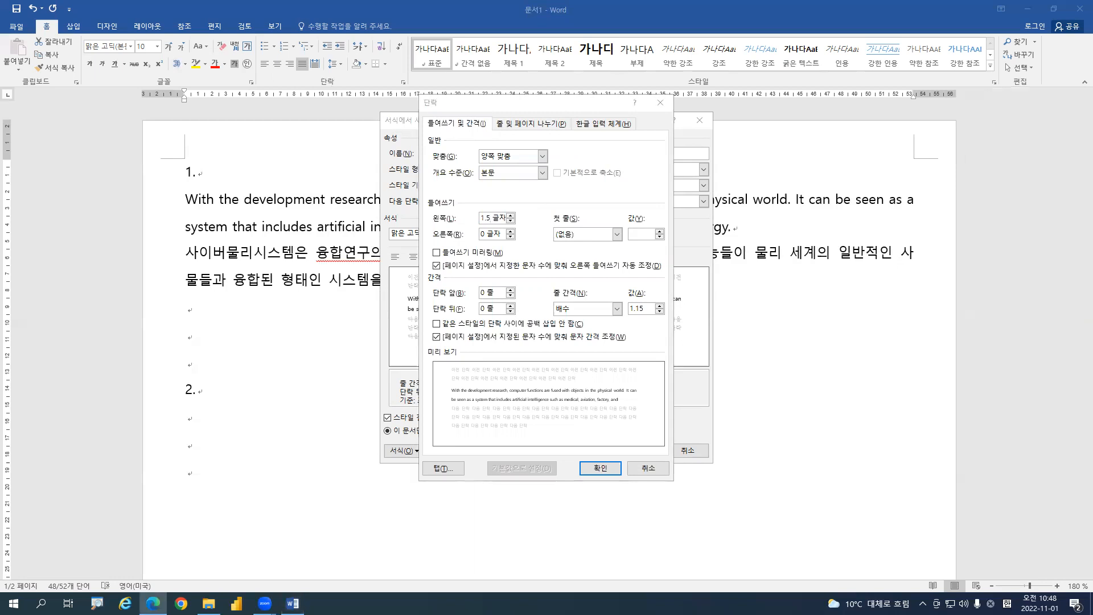
left_click(482, 309)
key("Delete")
type("1")
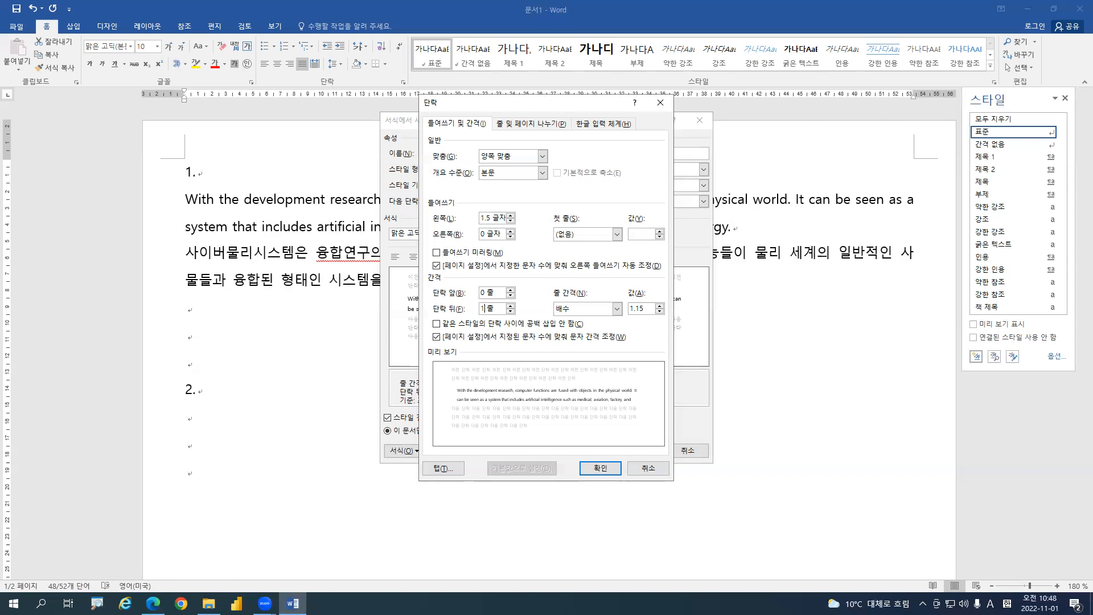
key("alt+Tab")
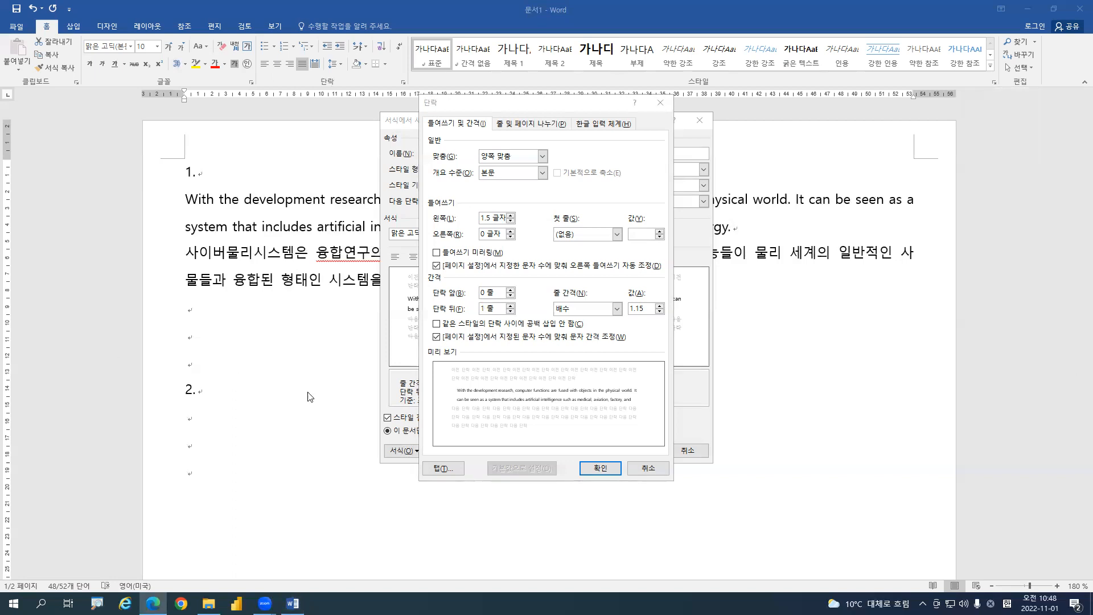
left_click(605, 470)
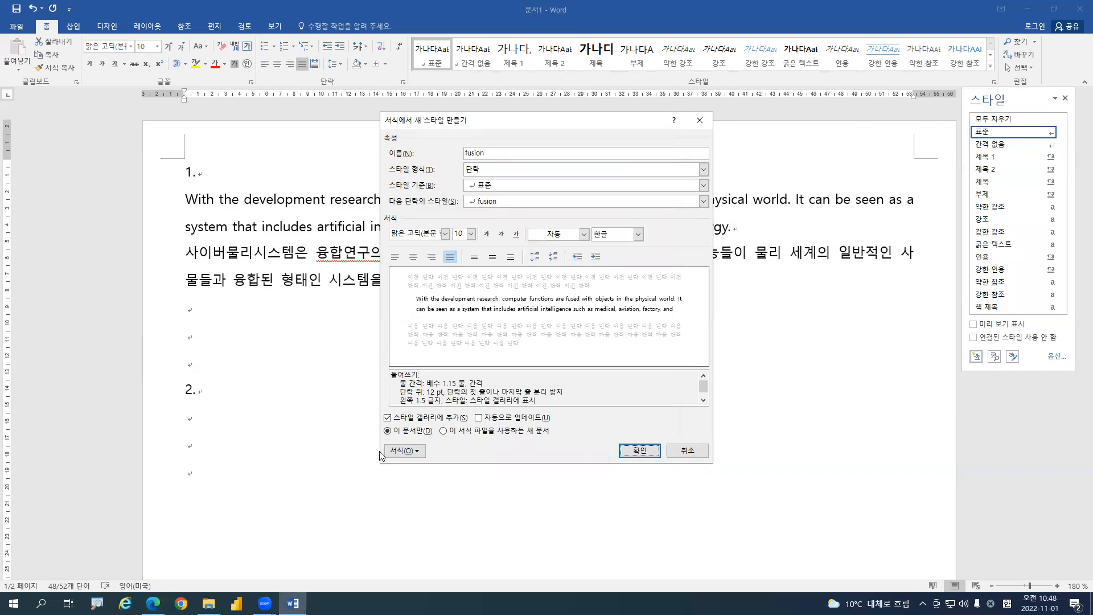
In the new style's font settings, set the Korean font to 궁서 and the Latin font to 돋움
left_click(421, 451)
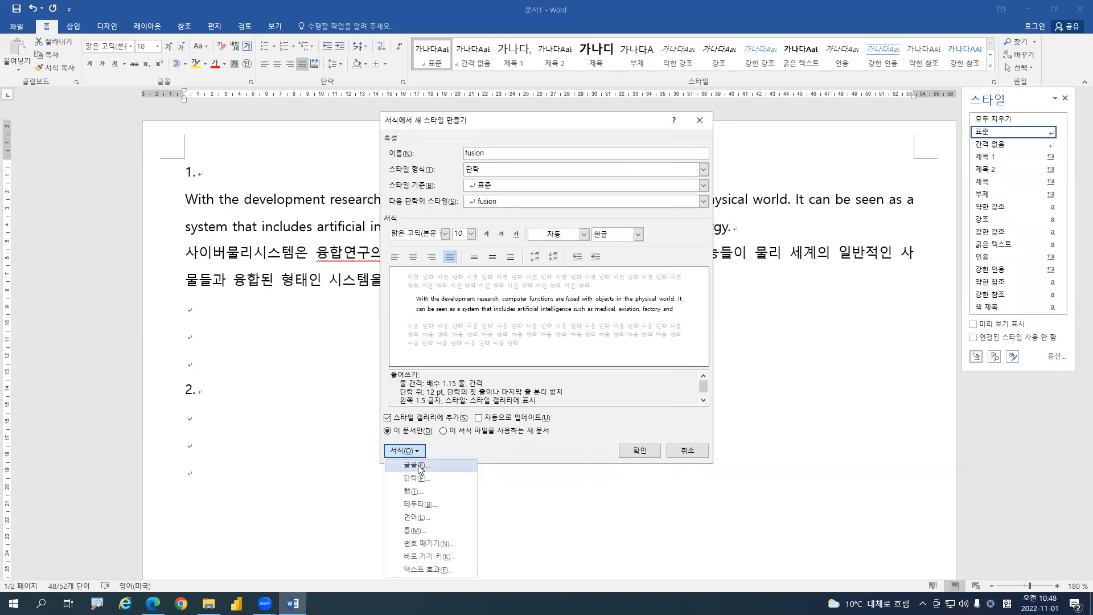
left_click(420, 466)
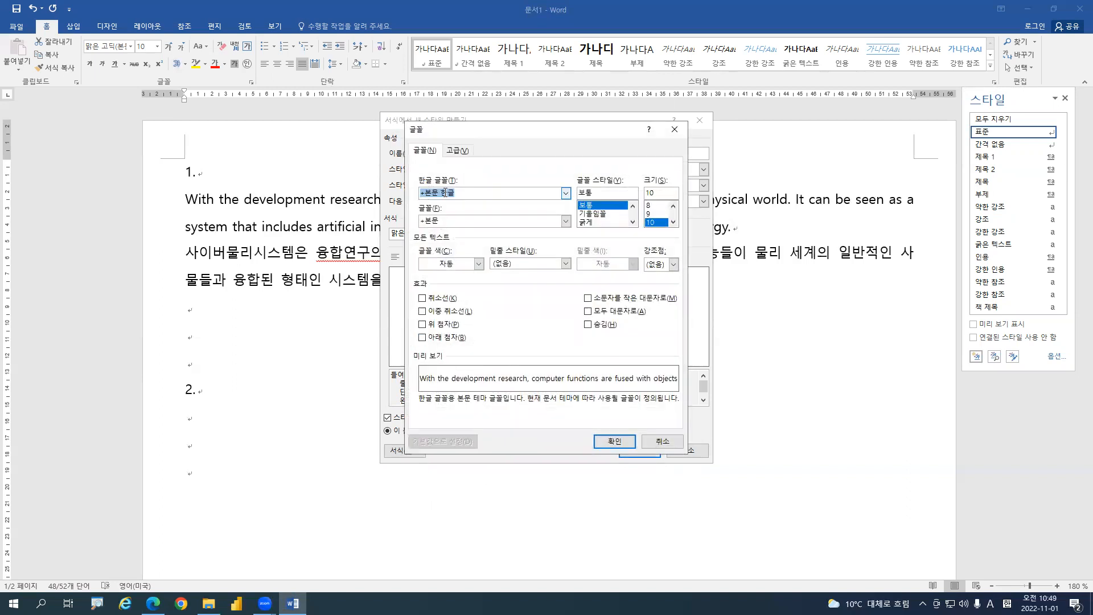
type("r")
key("Hangul")
type("궁서")
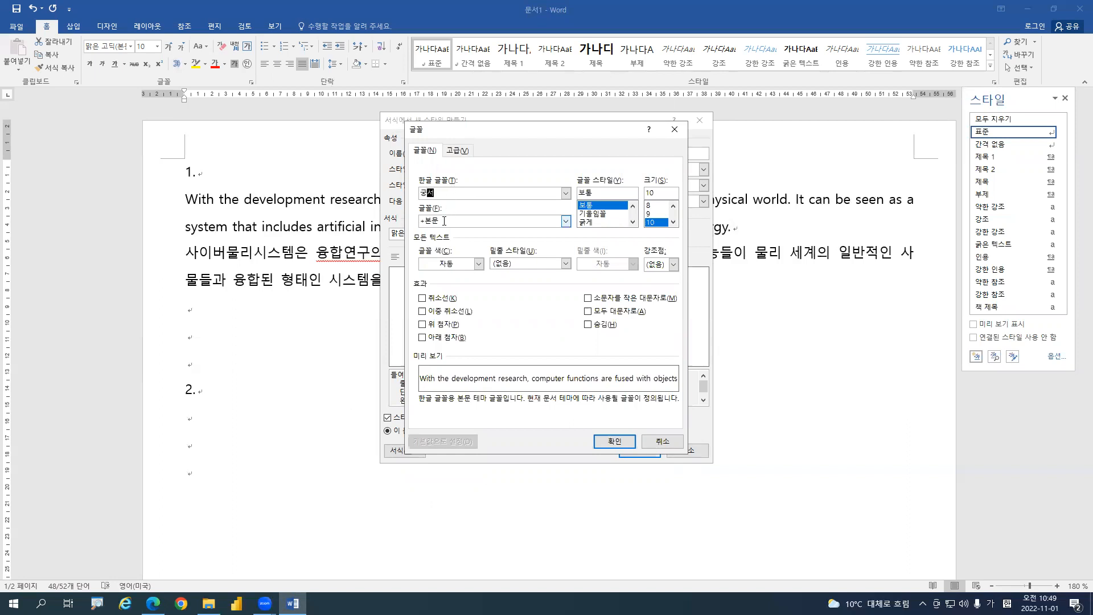
left_click_drag(444, 221, 420, 221)
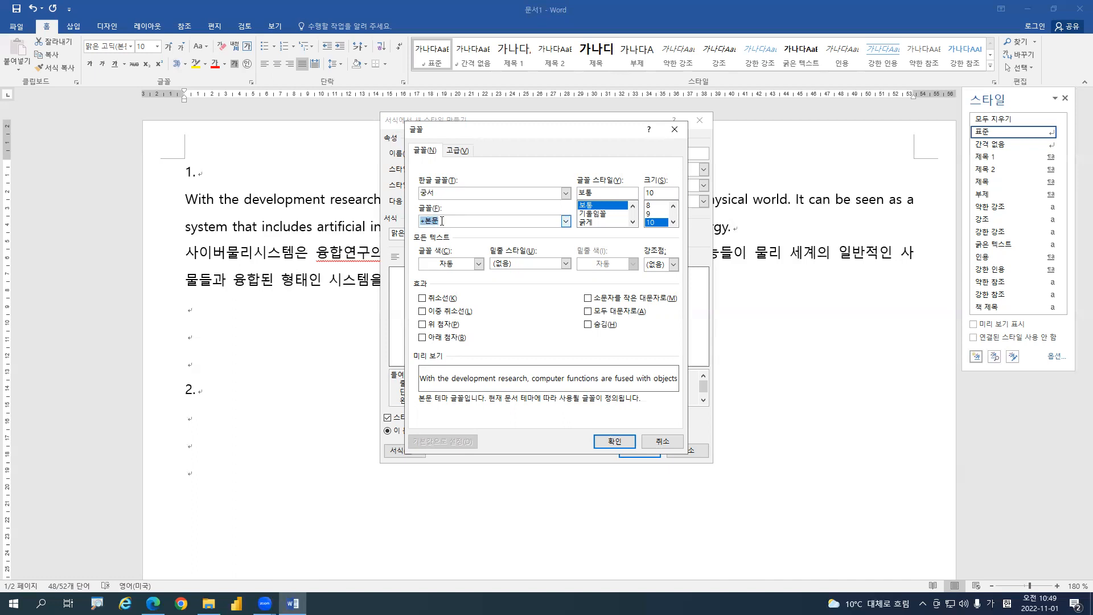
type("도ㅇ")
left_click(648, 225)
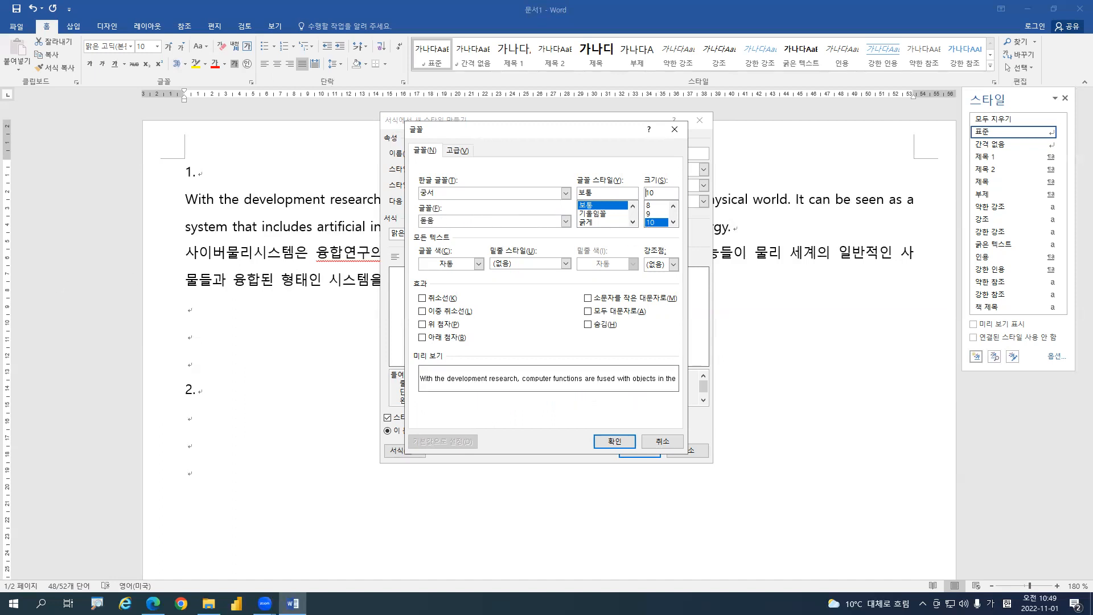
key("alt+Tab")
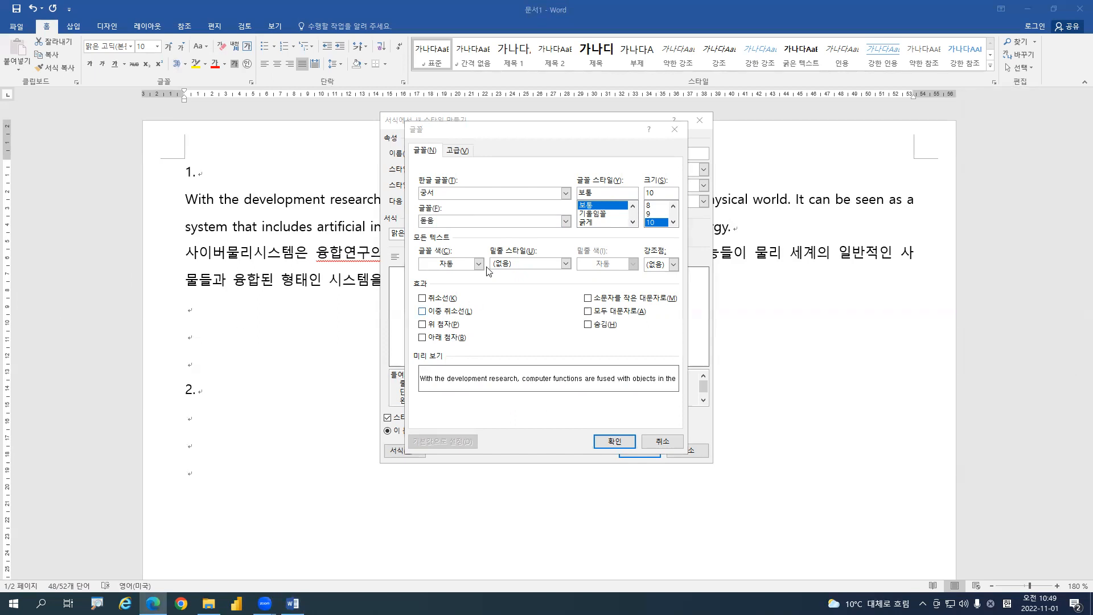
Set the style's character scale to 95% with standard spacing, and create the "fusion" style on the selected paragraphs
left_click(455, 151)
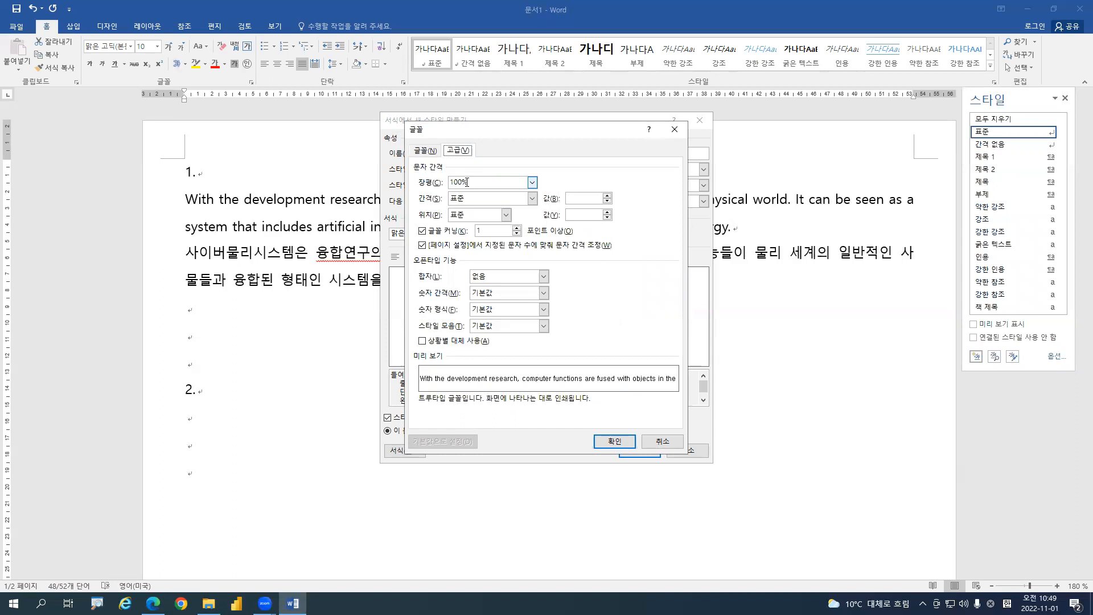
mouse_move(463, 182)
left_mouse_down()
mouse_move(447, 183)
mouse_move(473, 183)
mouse_move(444, 184)
left_mouse_up()
type("95")
left_click(482, 198)
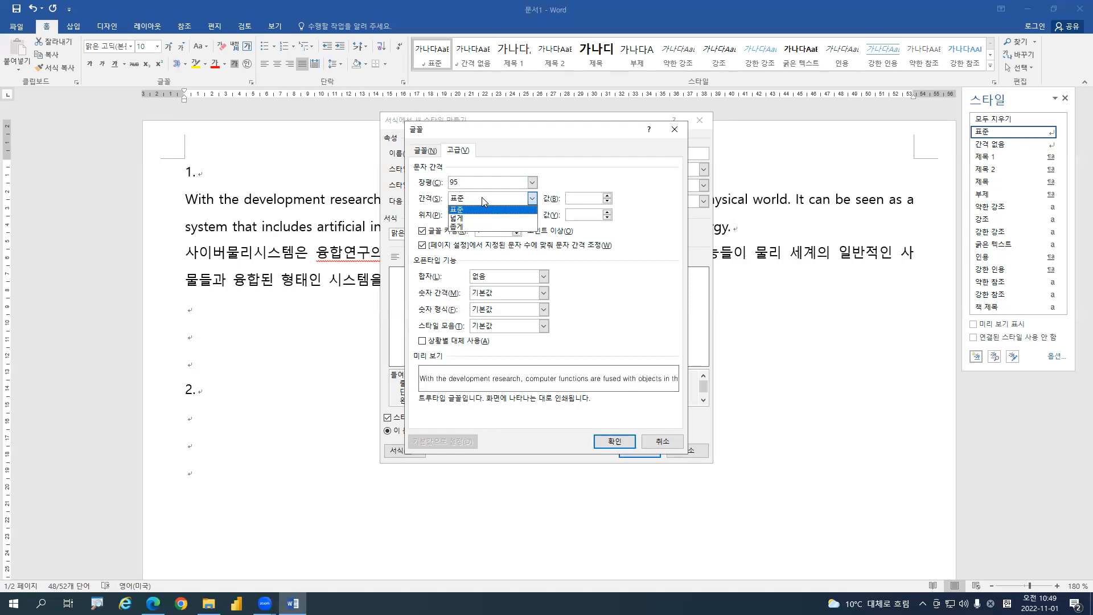
left_click(482, 197)
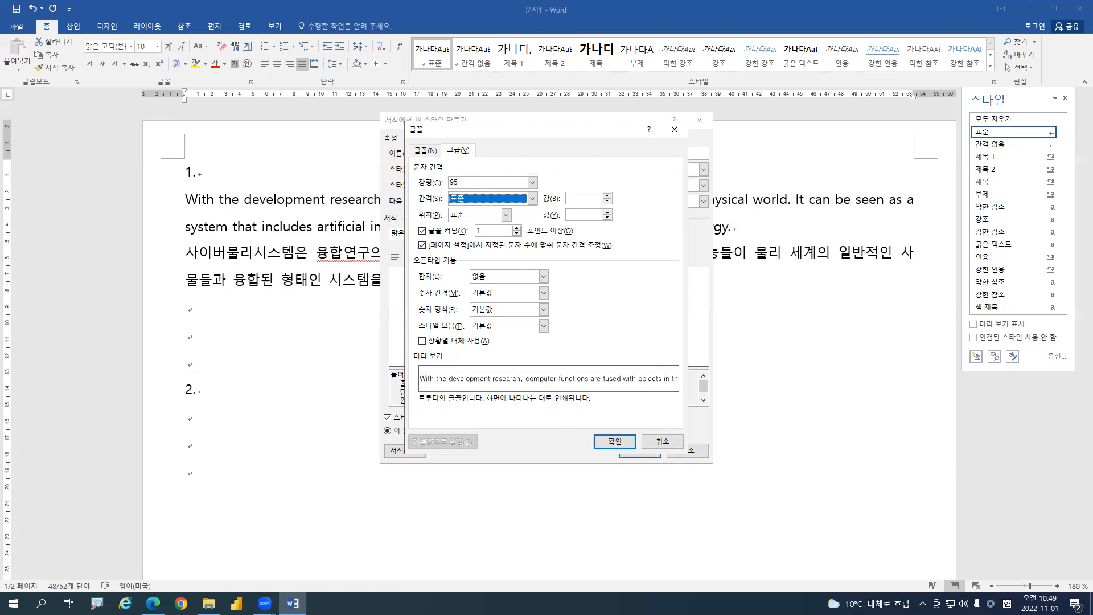
key("alt+Tab")
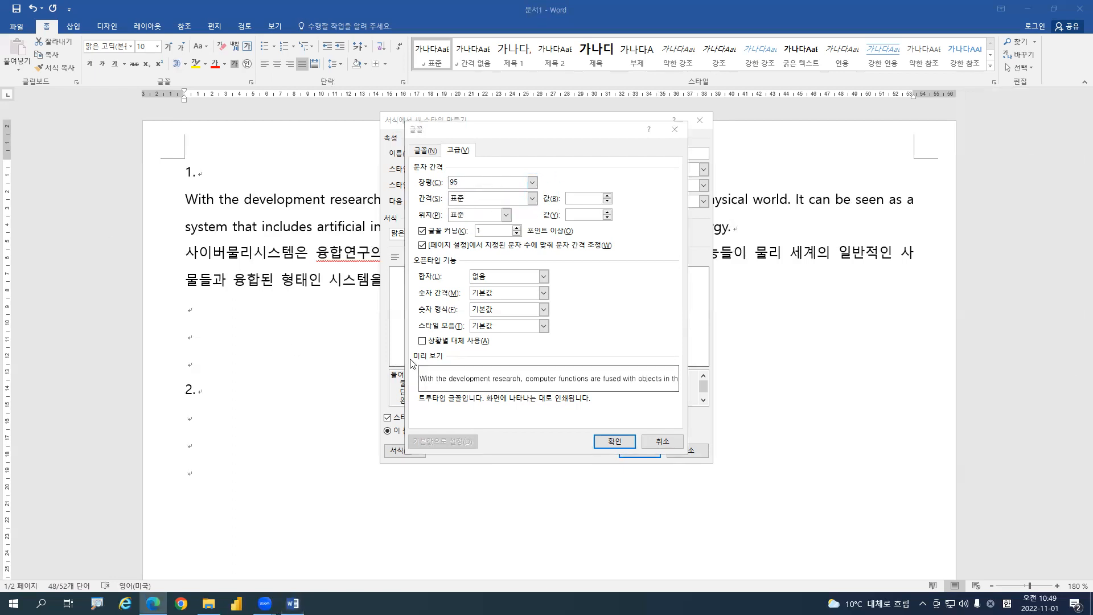
left_click(613, 447)
left_click(613, 445)
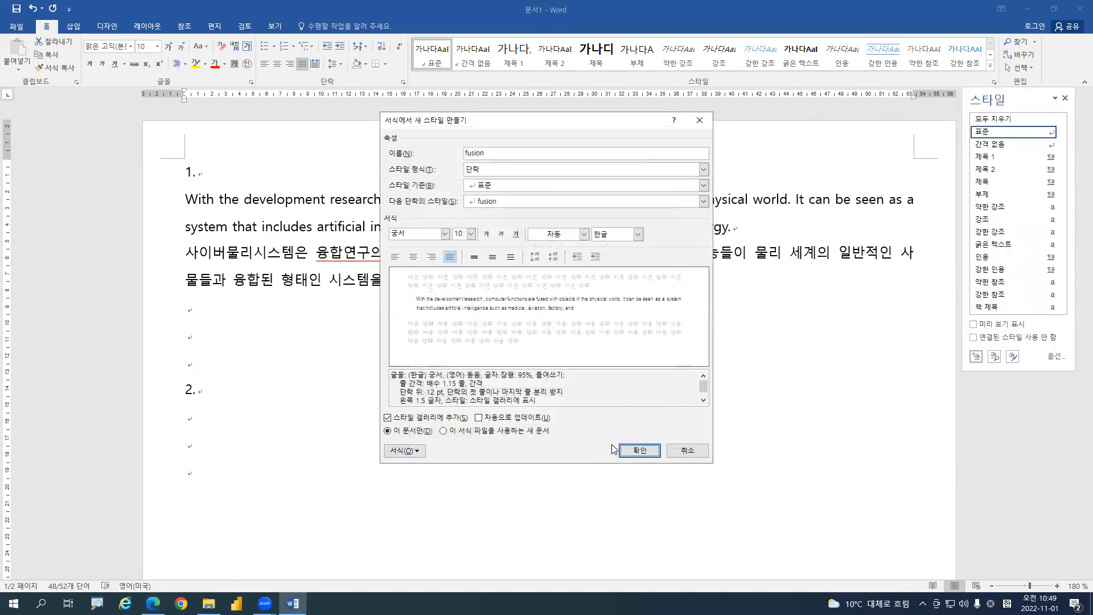
left_click(640, 451)
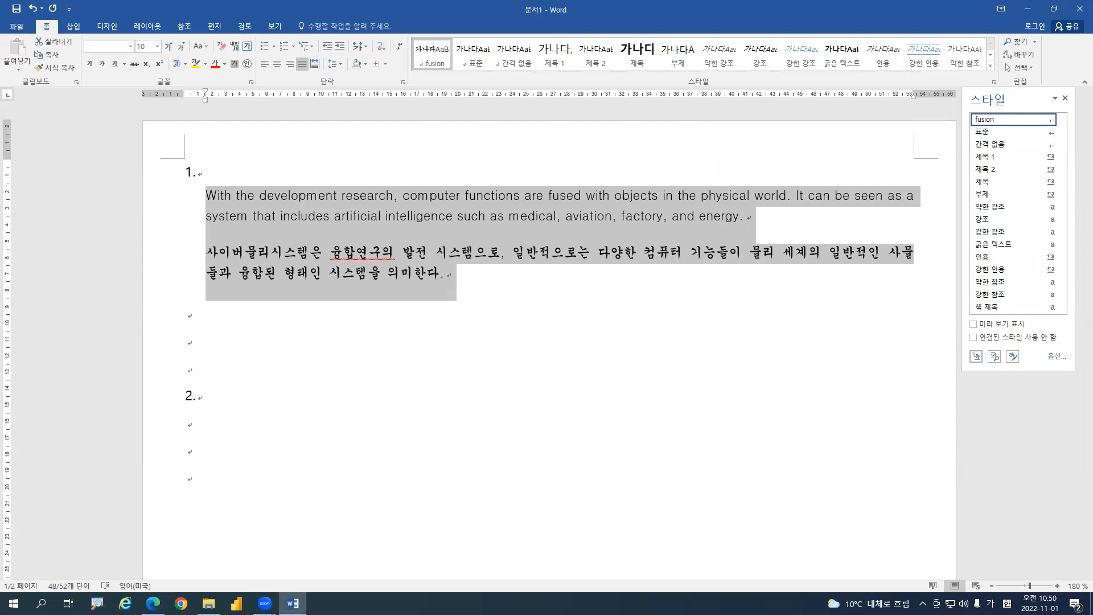
Insert a table with six columns and five rows in the empty paragraph below "2."
key("alt+Tab")
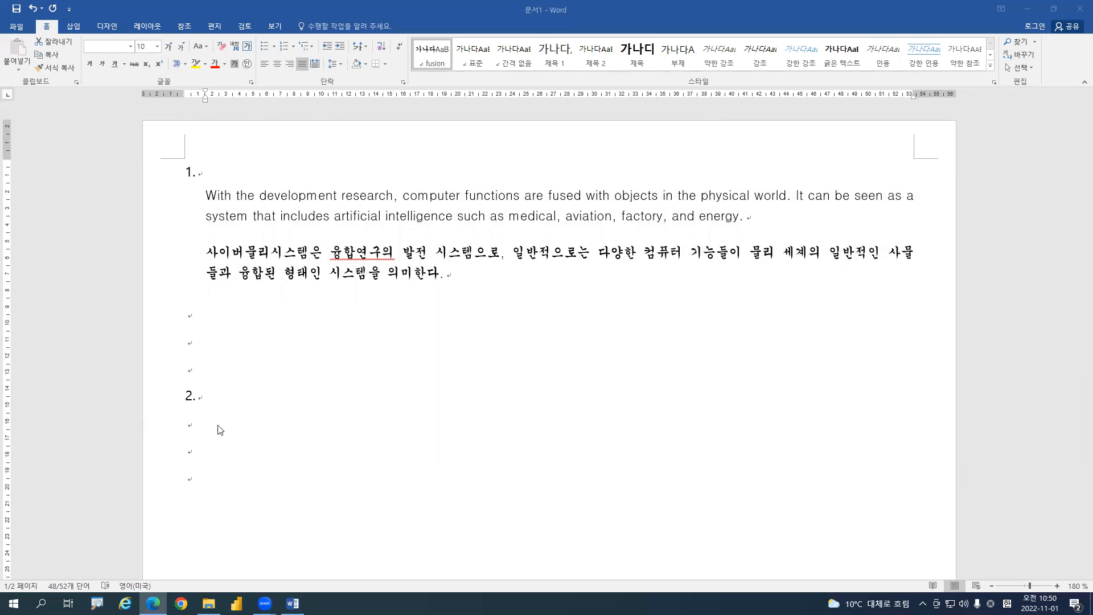
key("alt+Tab")
left_click(189, 432)
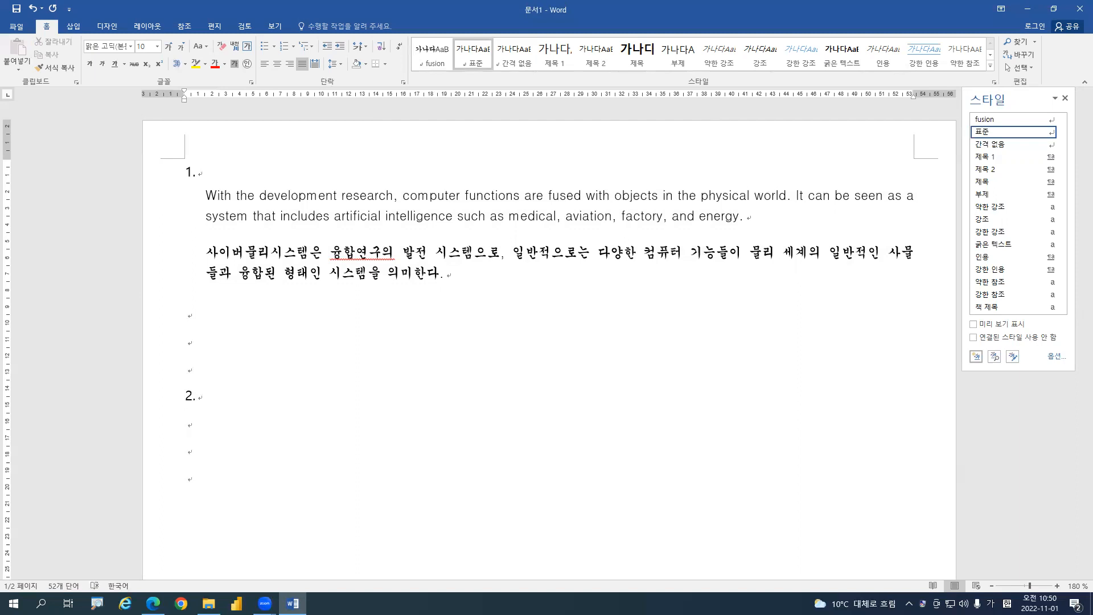
left_click(73, 26)
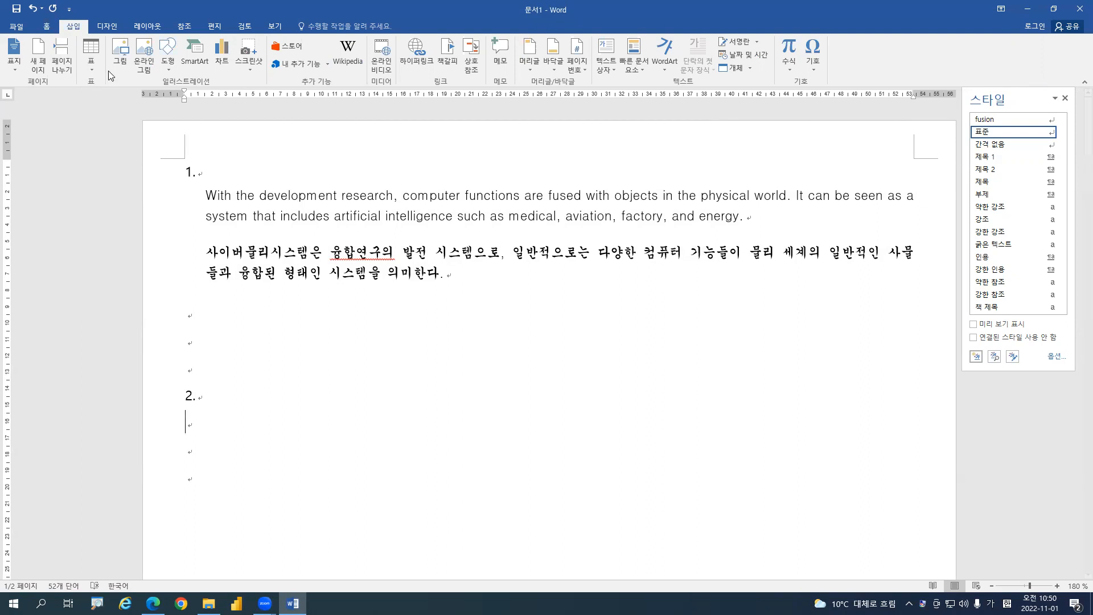
left_click(89, 70)
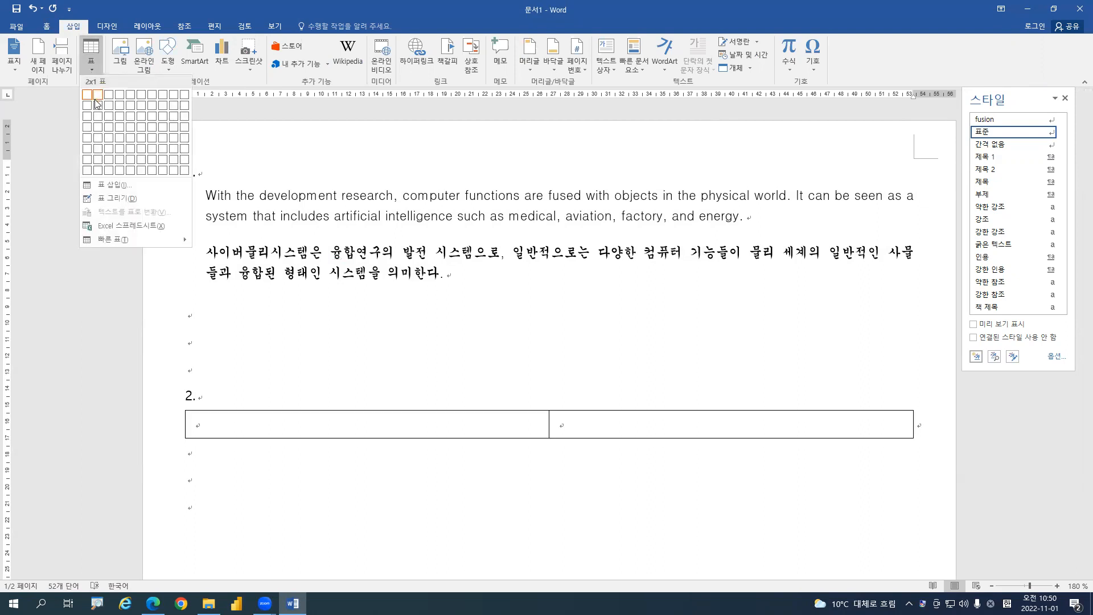
left_click(143, 138)
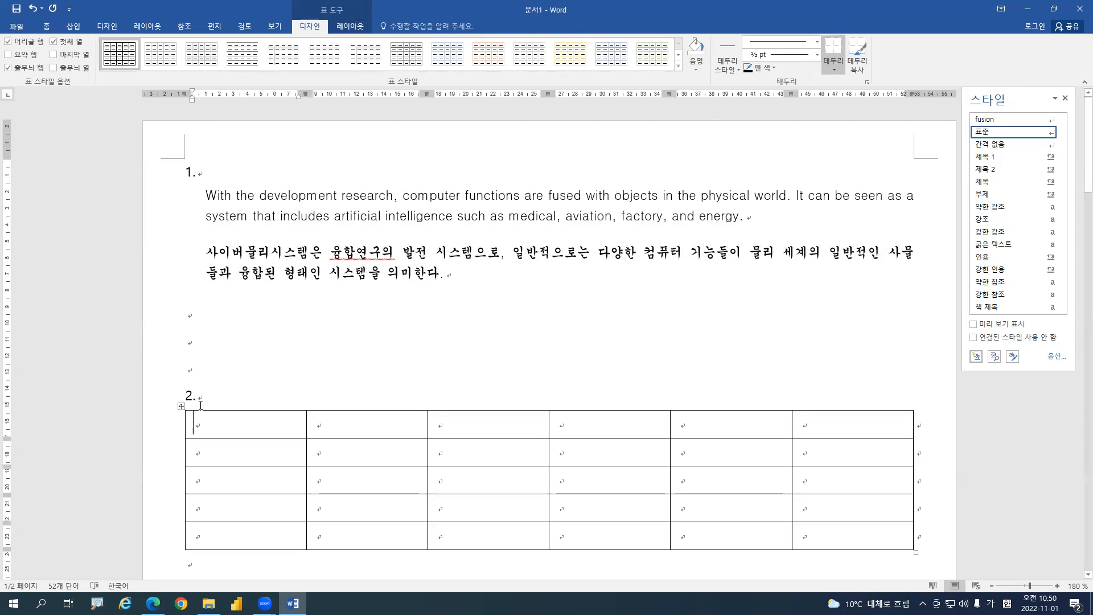
Fill the table's first column from top to bottom with 구분, 도시계획, 방재, 보건 and 교통
type("ㄱㅜ분")
key("Down")
type("도시계획")
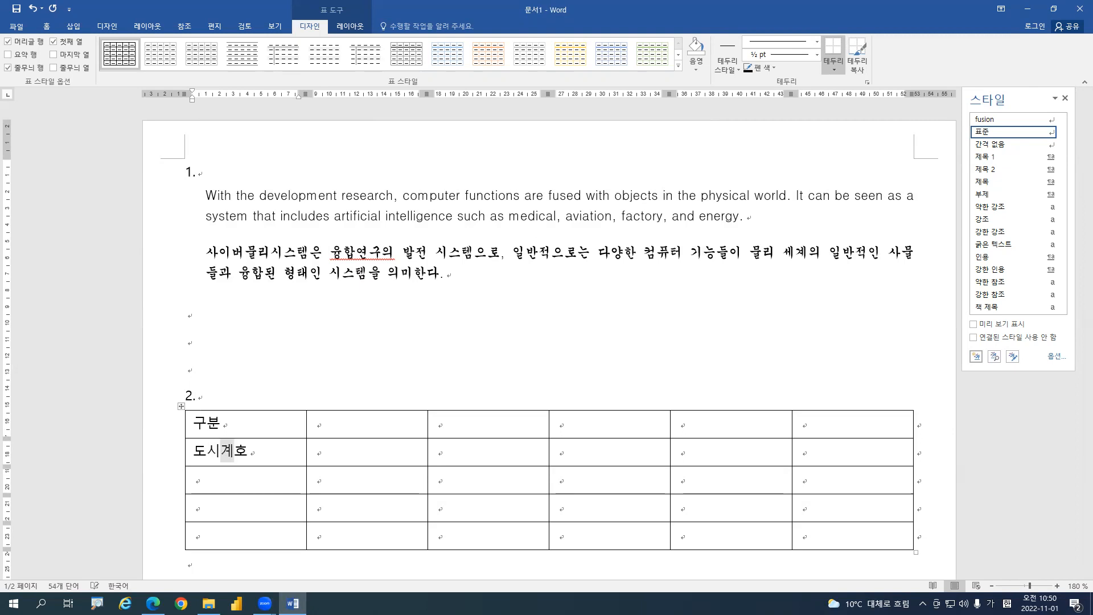
key("Down")
type("방재")
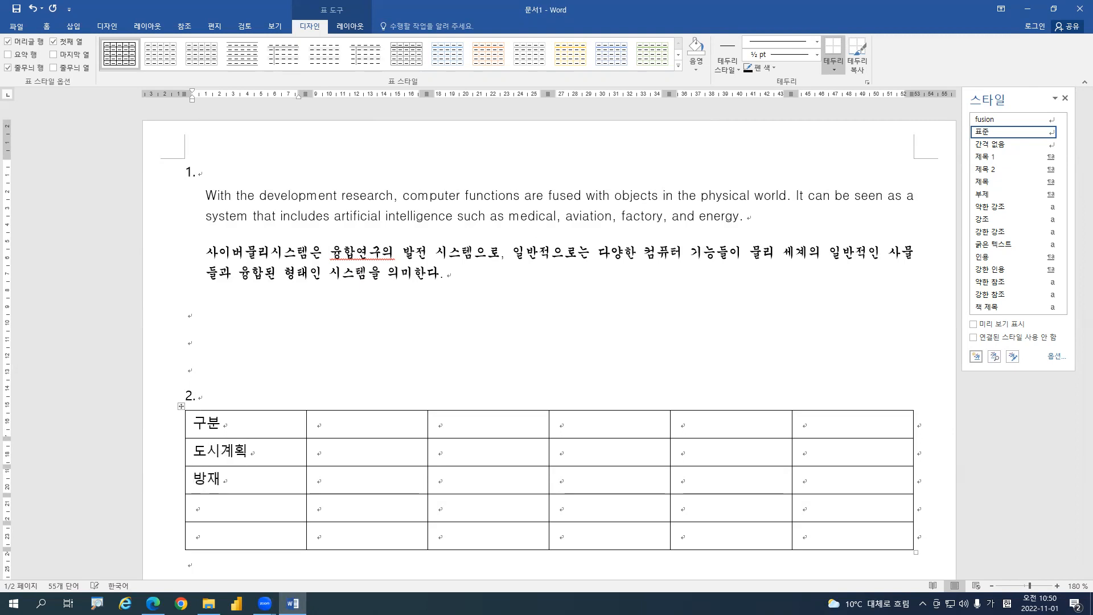
key("Down")
type("보건")
key("Down")
type("ㄱ")
type("ㅇ")
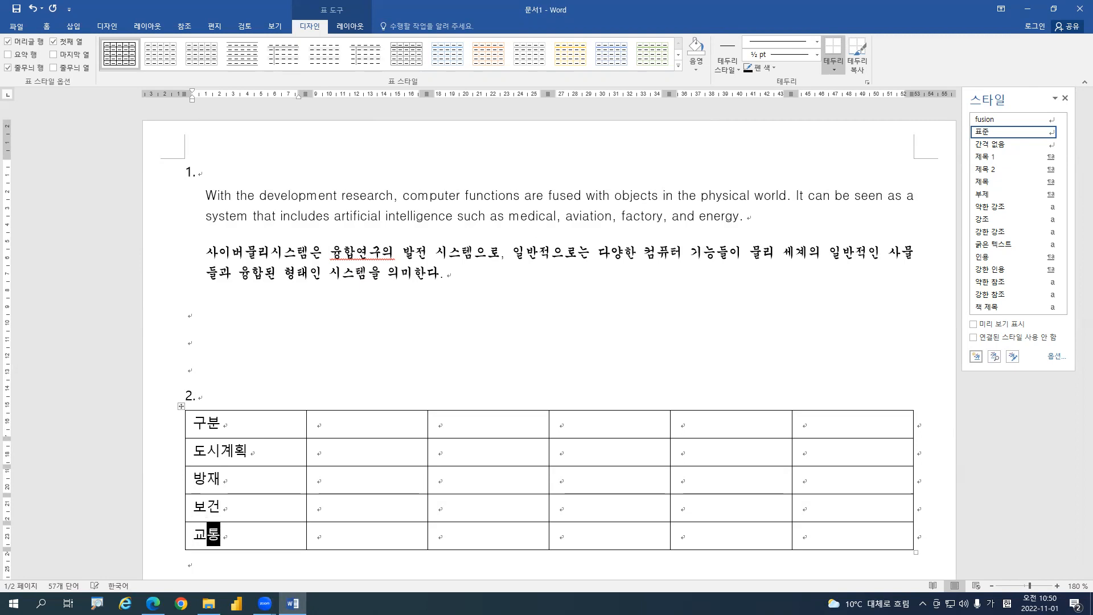
Enter 2018년 in the second header cell, and copy it into the third header cell changed to 2019년
left_click(318, 421)
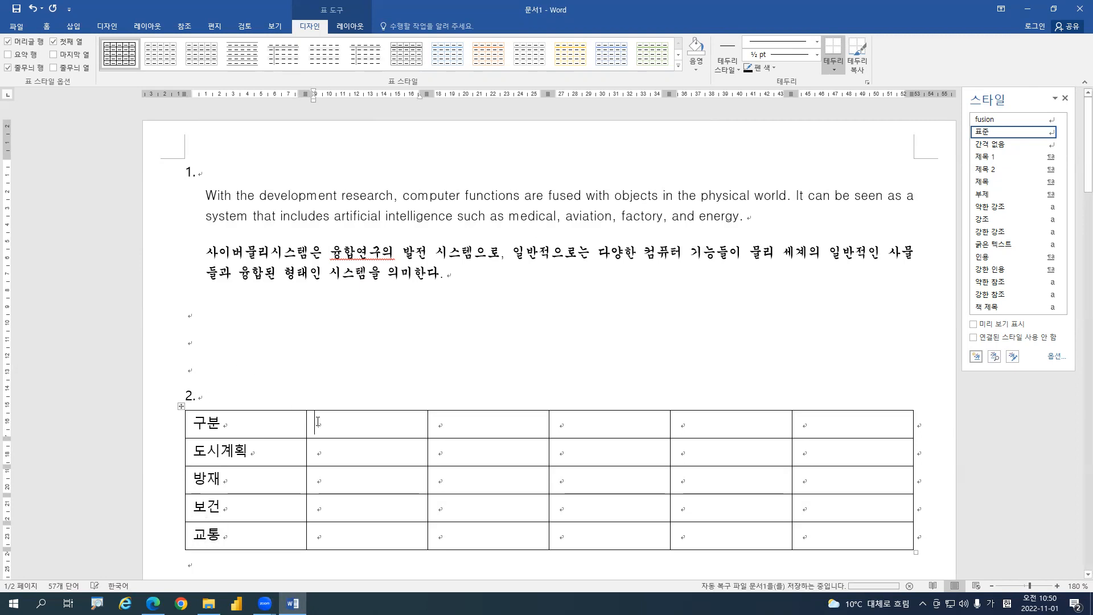
type("201")
type("8년")
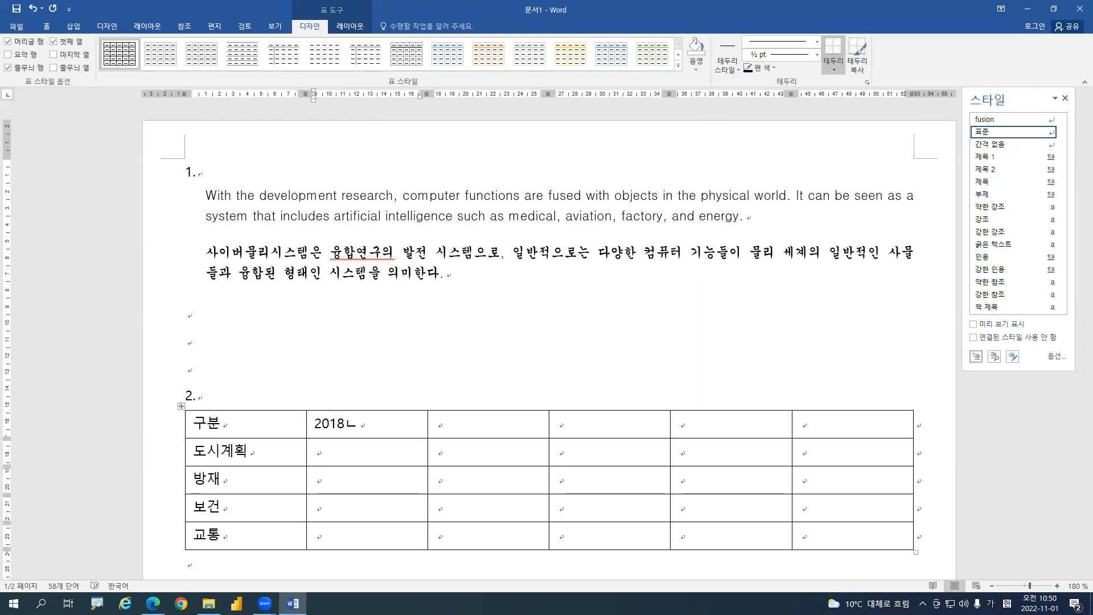
key("shift+Left")
key("shift+Left")
key("shift+Left")
key("shift+Left")
key("shift+Left")
key("ctrl+c")
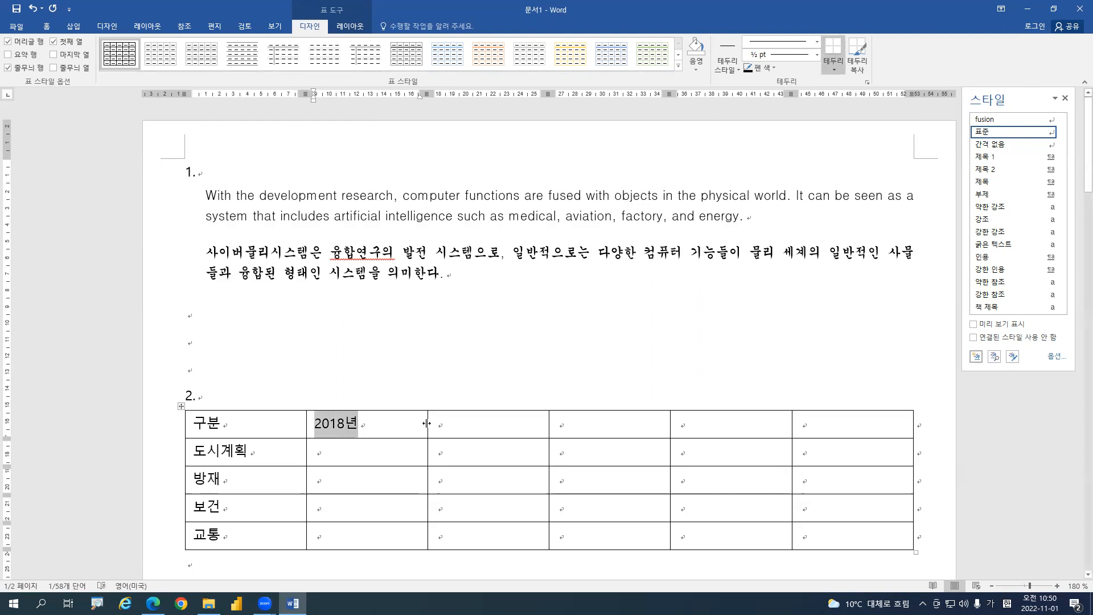
left_click(445, 426)
key("ctrl+v")
left_click(461, 420)
key("Delete")
type("9")
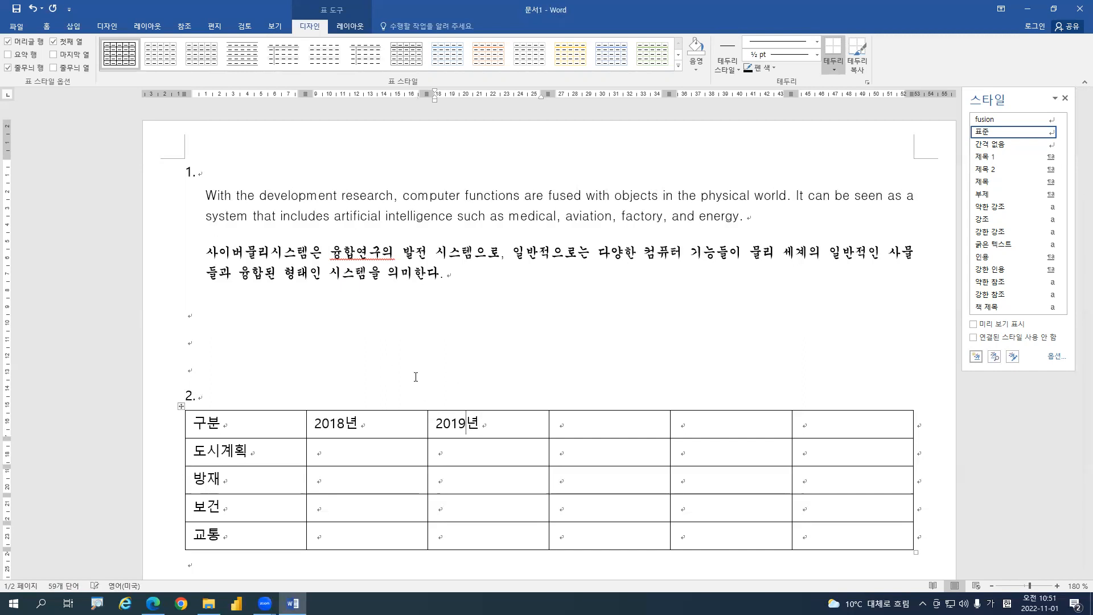
Fill the remaining header cells with 2020년, 2021년 and 합계, reusing the copied year text for the two years
left_click(575, 428)
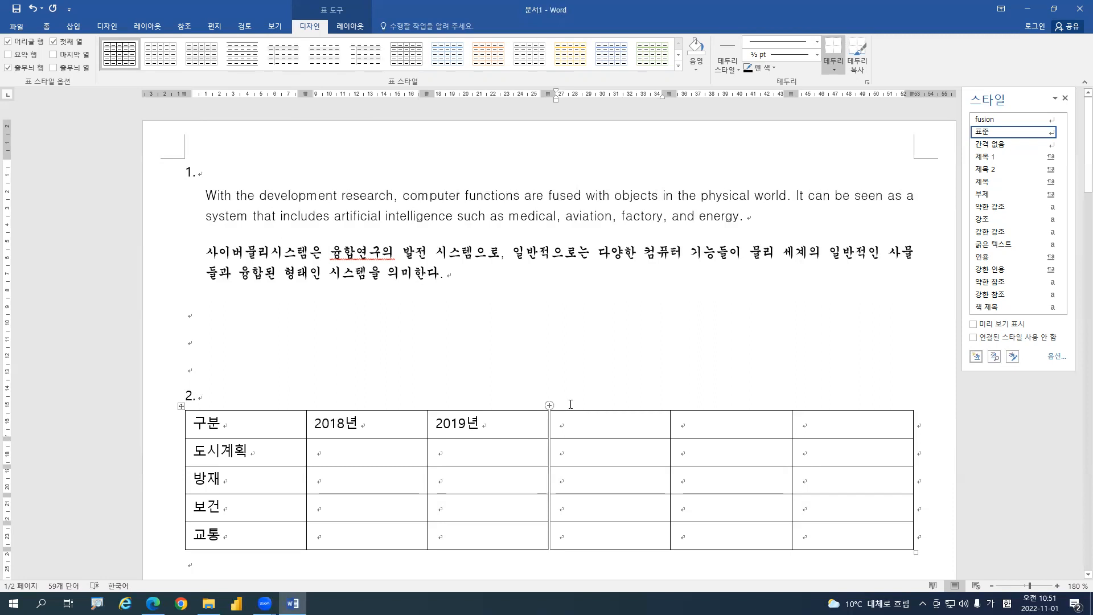
key("ctrl+v")
left_click(574, 422)
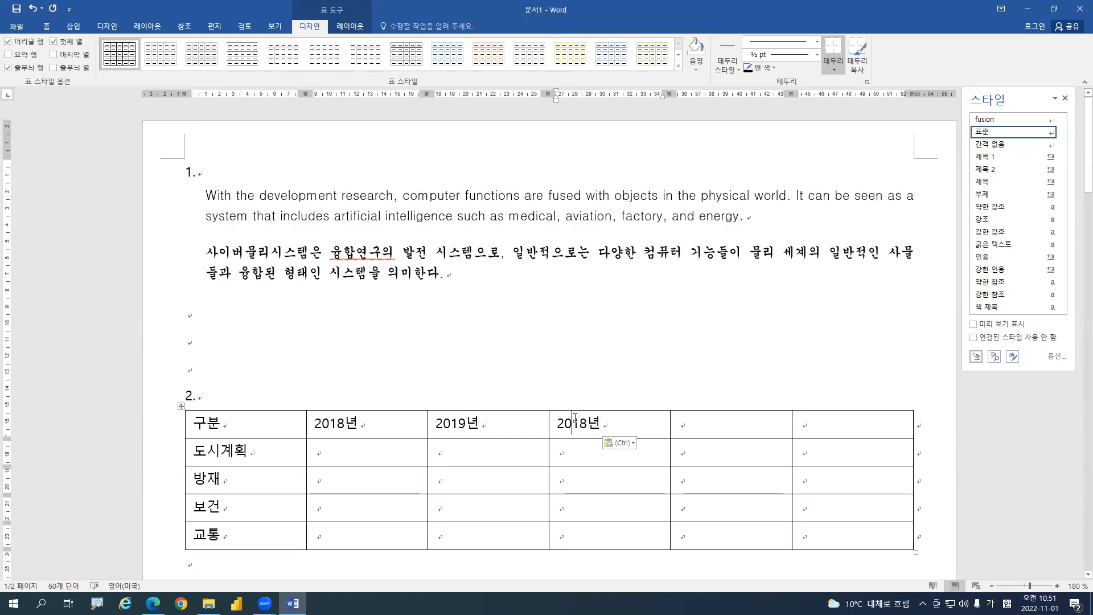
key("Delete")
key("Delete")
type("20")
left_click(703, 426)
key("ctrl+v")
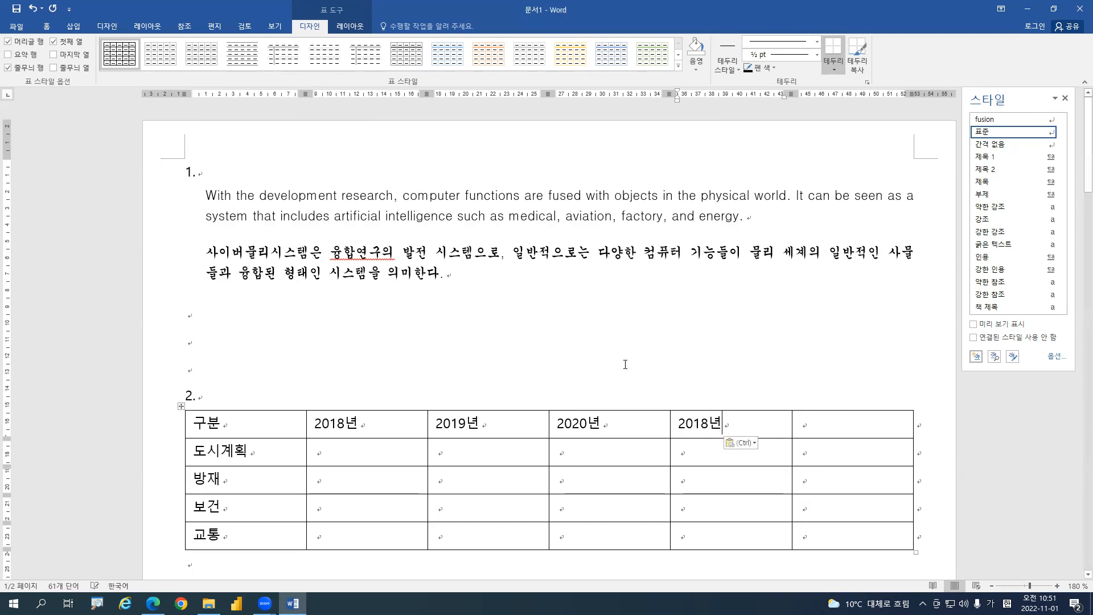
key("Left")
key("Left")
key("Left")
key("Delete")
key("Delete")
type("21")
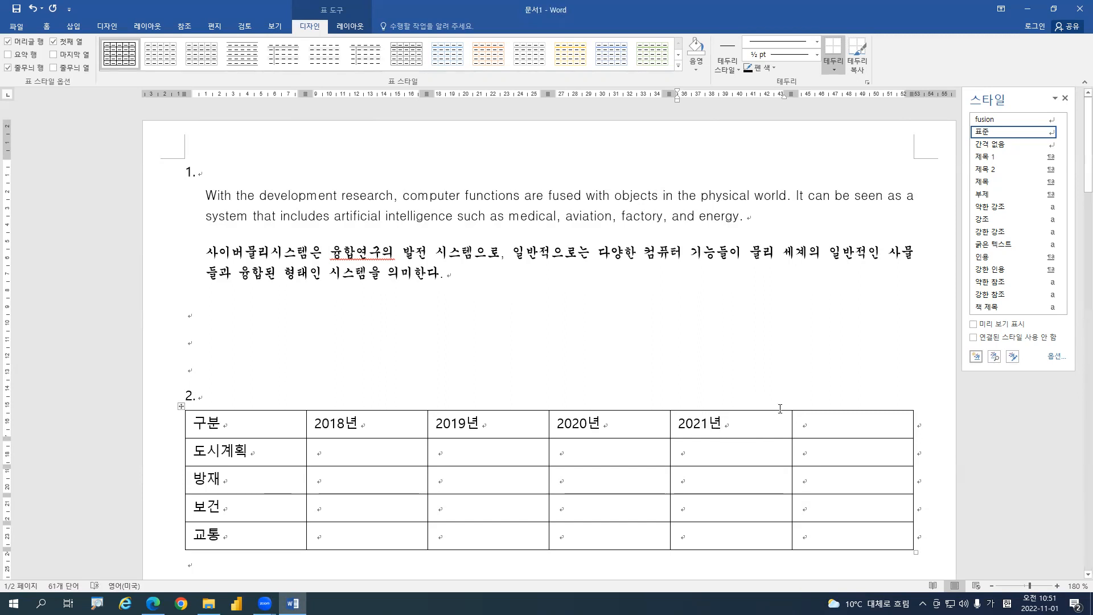
left_click(809, 421)
type("합ㄱㅖ")
Fill the 2018년 column from top to bottom with 13, 23, 21 and 18
left_click(326, 454)
type("13")
key("Down")
type("23")
type("21")
key("Down")
type("18")
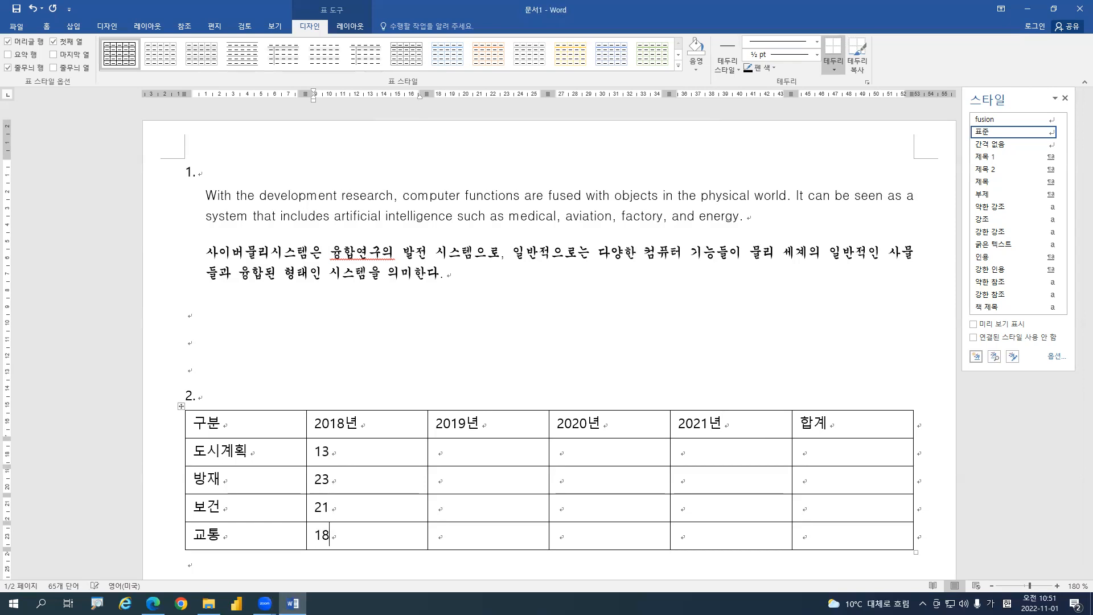
Fill the 2019년 column from top to bottom with 15, 29, 13 and 16
left_click(464, 453)
scroll(464, 453, "down", 3)
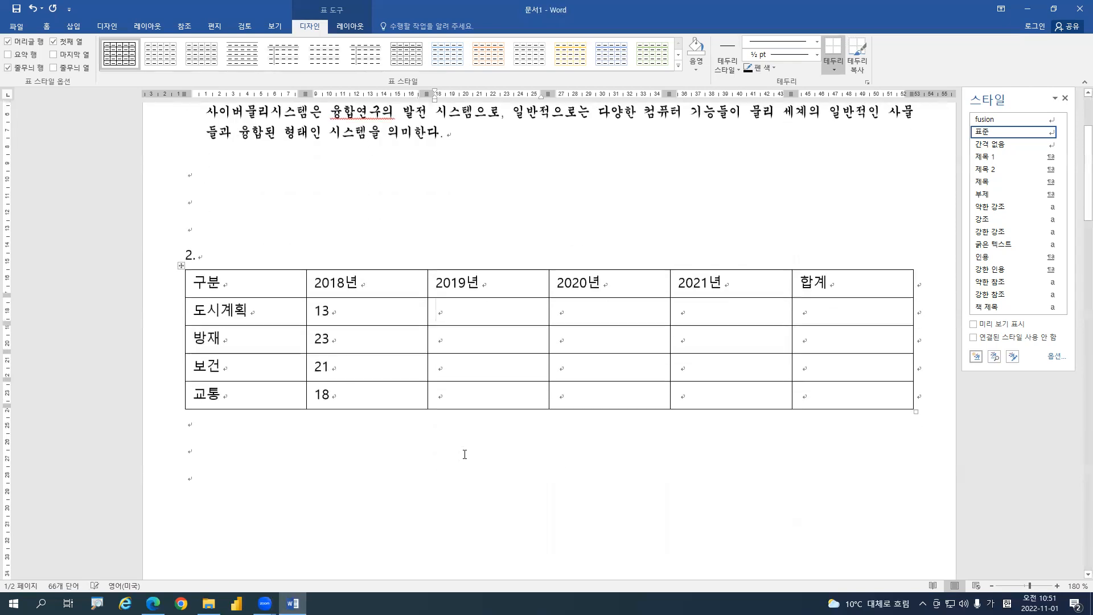
type("15")
key("Down")
type("29")
key("Down")
type("13")
key("Down")
type("16")
Fill the 2020년 column from top to bottom with 10, 12, 10 and 19
key("Right")
key("Up")
key("Up")
key("Up")
type("10")
key("Down")
type("12")
key("Down")
type("10")
key("Down")
type("18")
key("BackSpace")
type("9")
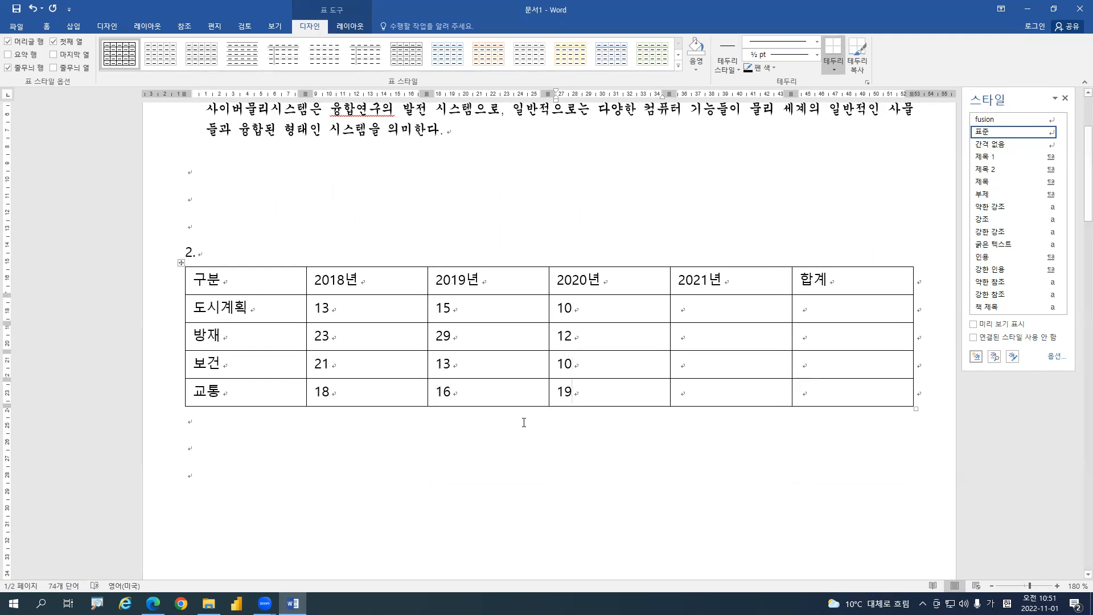
Fill the 2021년 column from top to bottom with 22, 20, 12 and 16
left_click(687, 308)
type("22")
key("Down")
type("20")
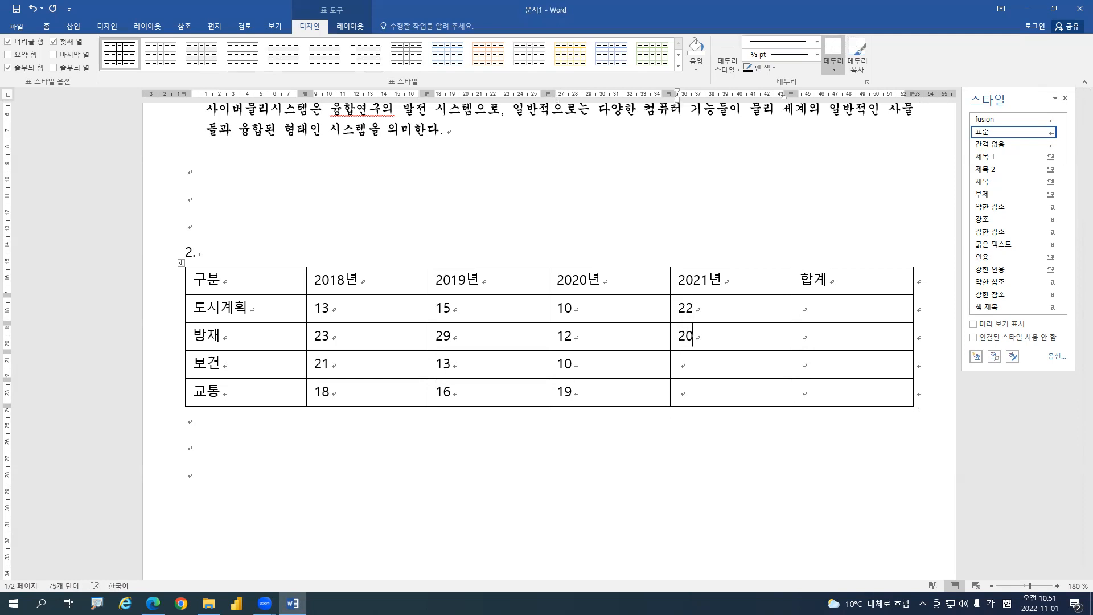
key("Down")
type("12")
key("Down")
type("16")
left_click(814, 310)
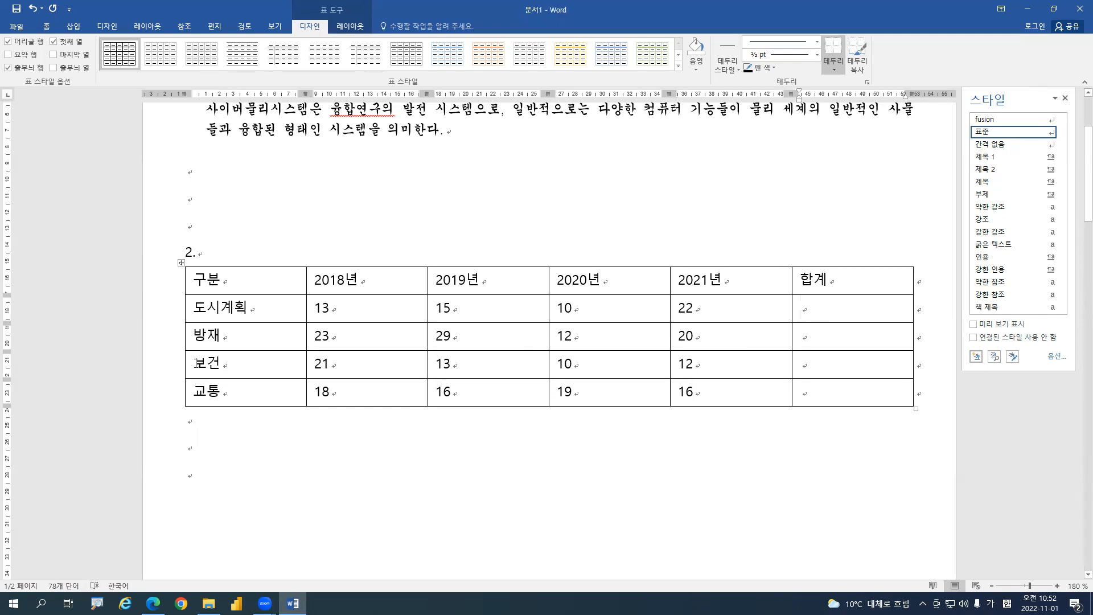
key("alt+Tab")
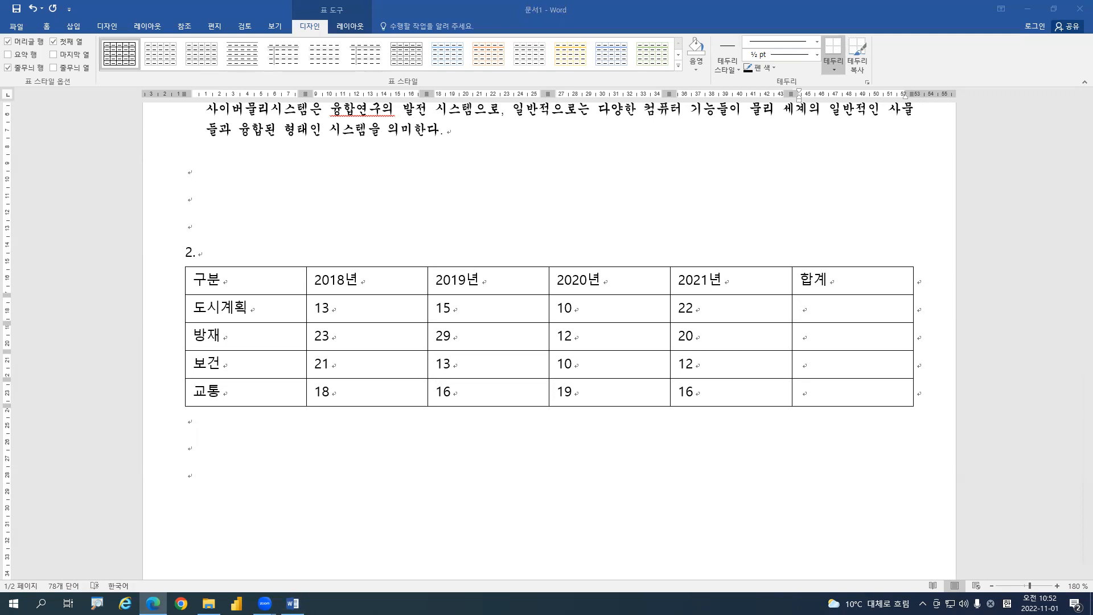
key("alt+Tab")
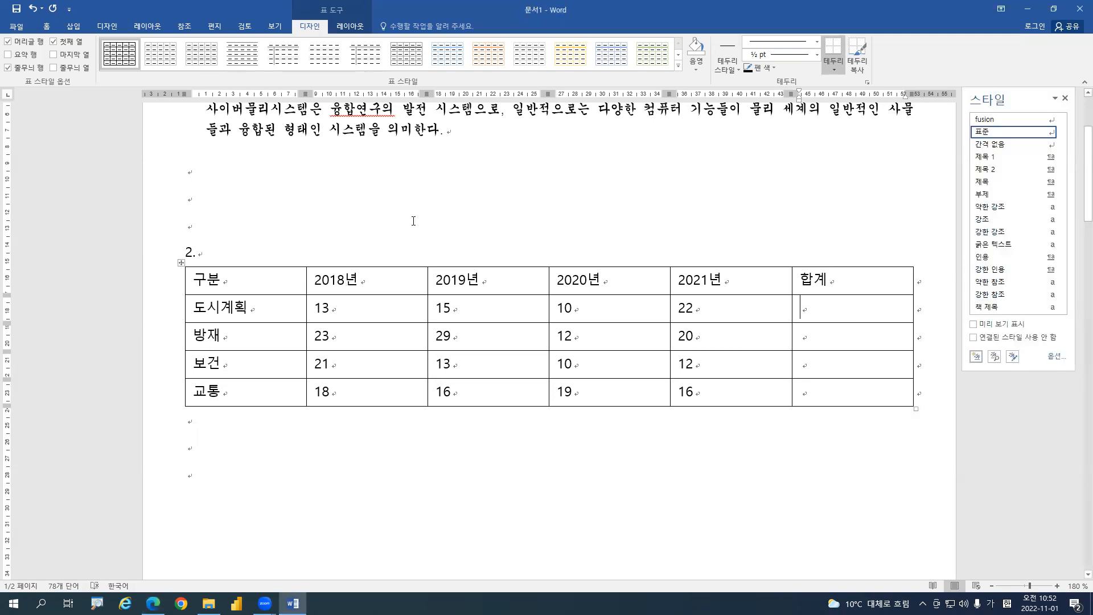
left_click(526, 336)
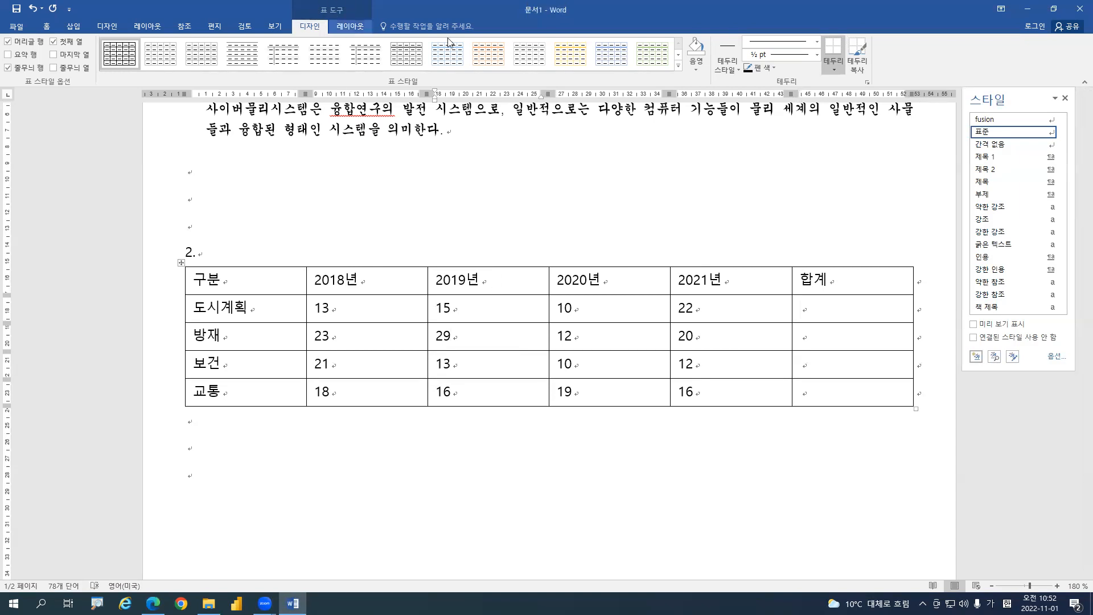
left_click(510, 47)
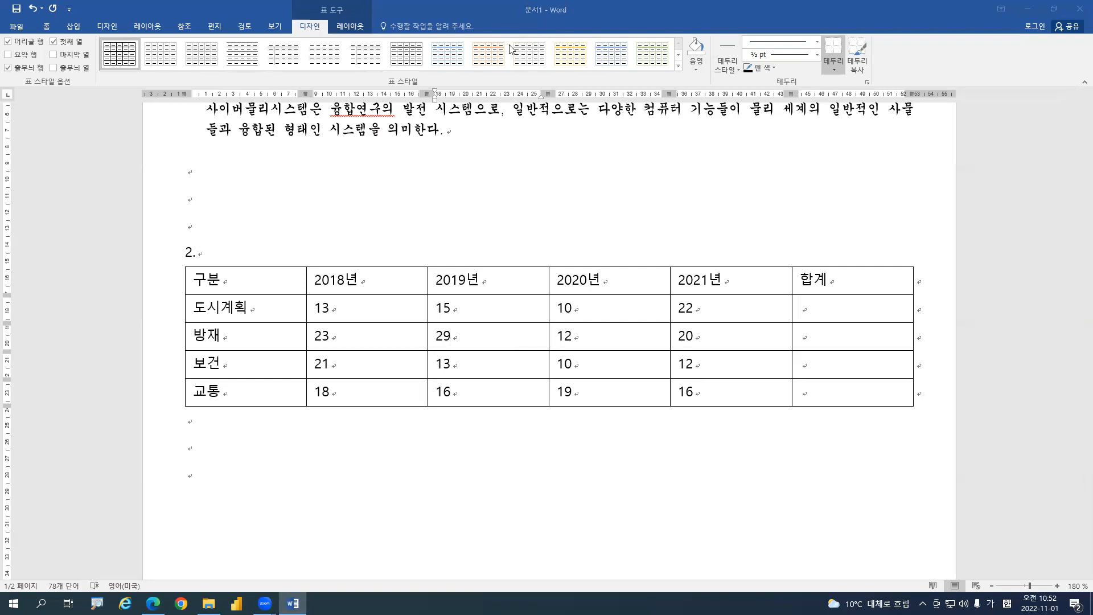
Apply a ½ pt double-line border along the line beneath the table's header row
left_click(733, 69)
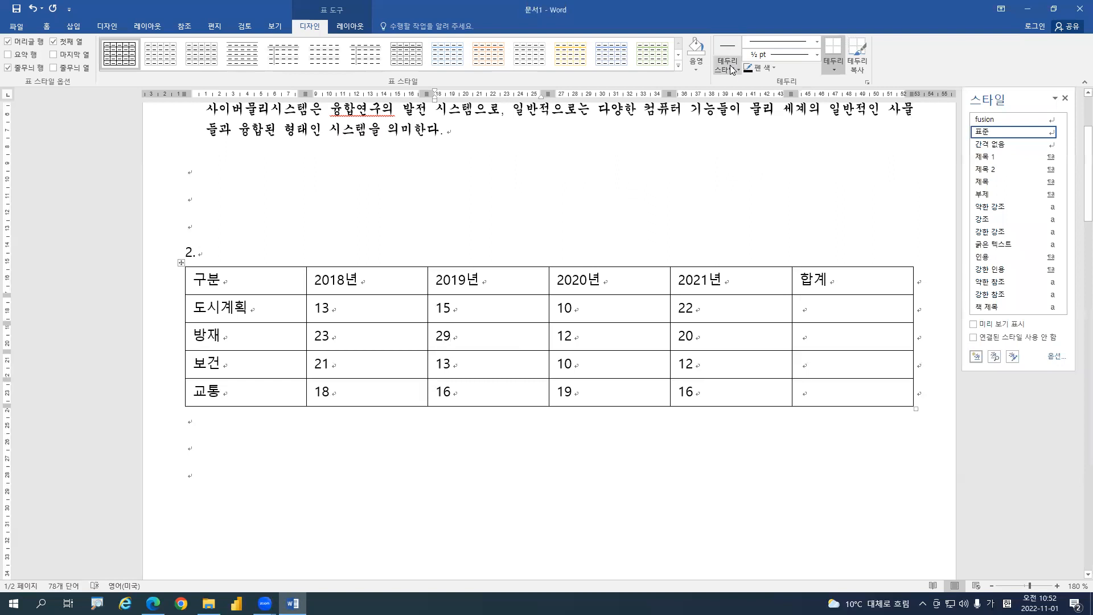
left_click(734, 64)
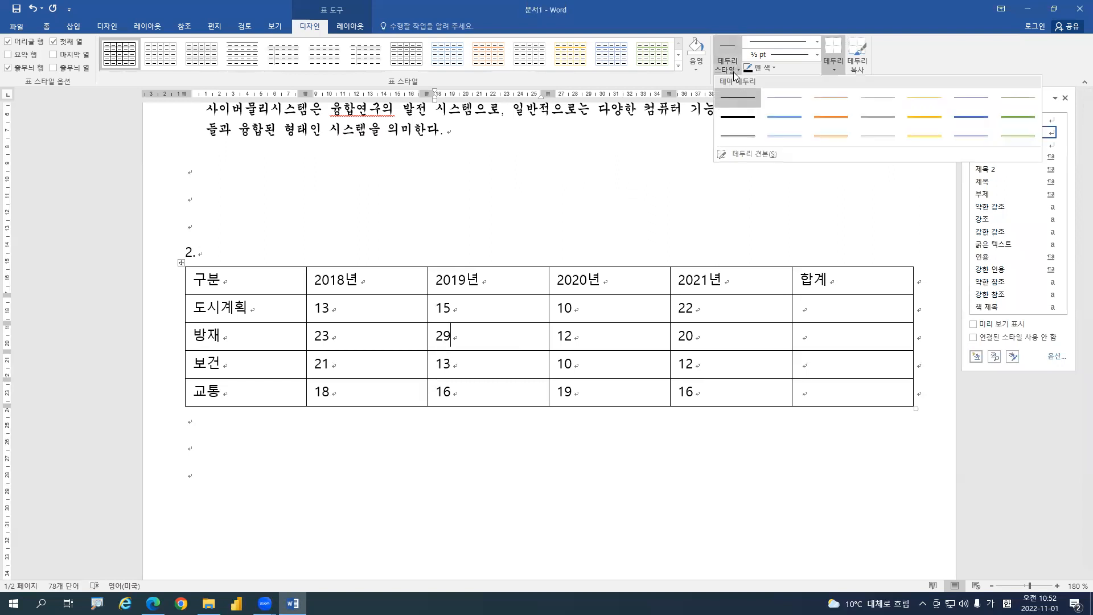
left_click(736, 138)
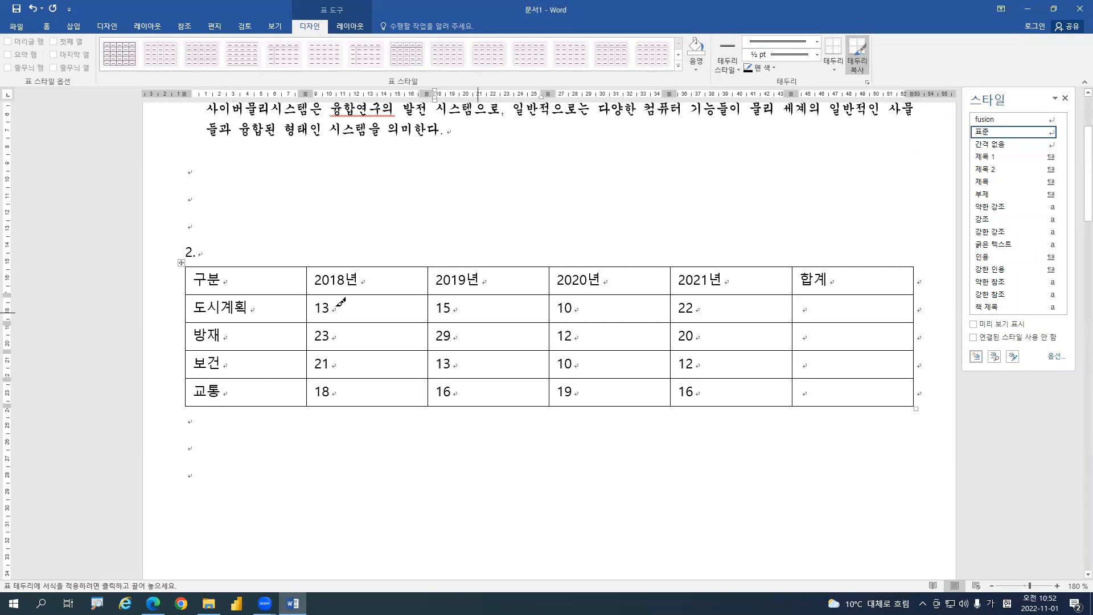
mouse_move(193, 292)
left_mouse_down()
mouse_move(385, 288)
mouse_move(641, 303)
mouse_move(866, 301)
mouse_move(888, 291)
left_mouse_up()
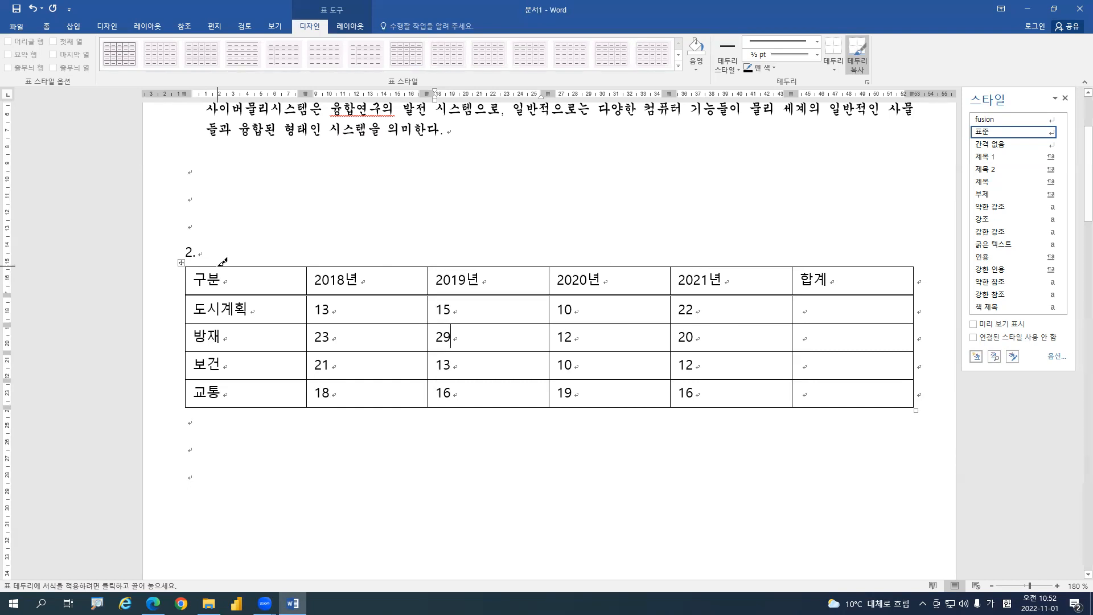
key("Escape")
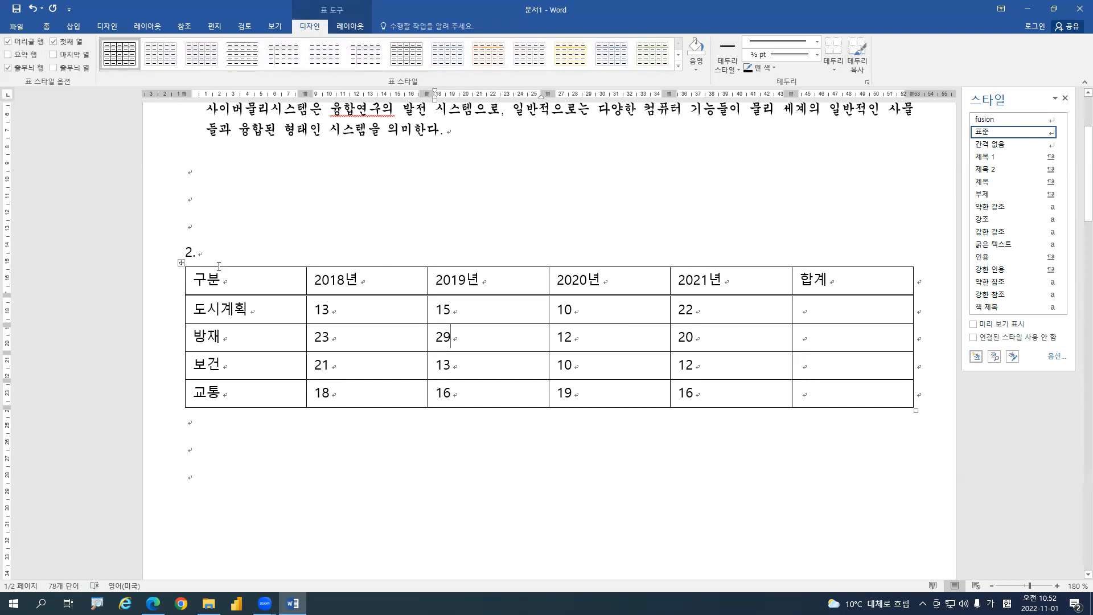
Give the whole table double-line borders on its bottom, top, left and right outer edges
left_click_drag(203, 282, 833, 384)
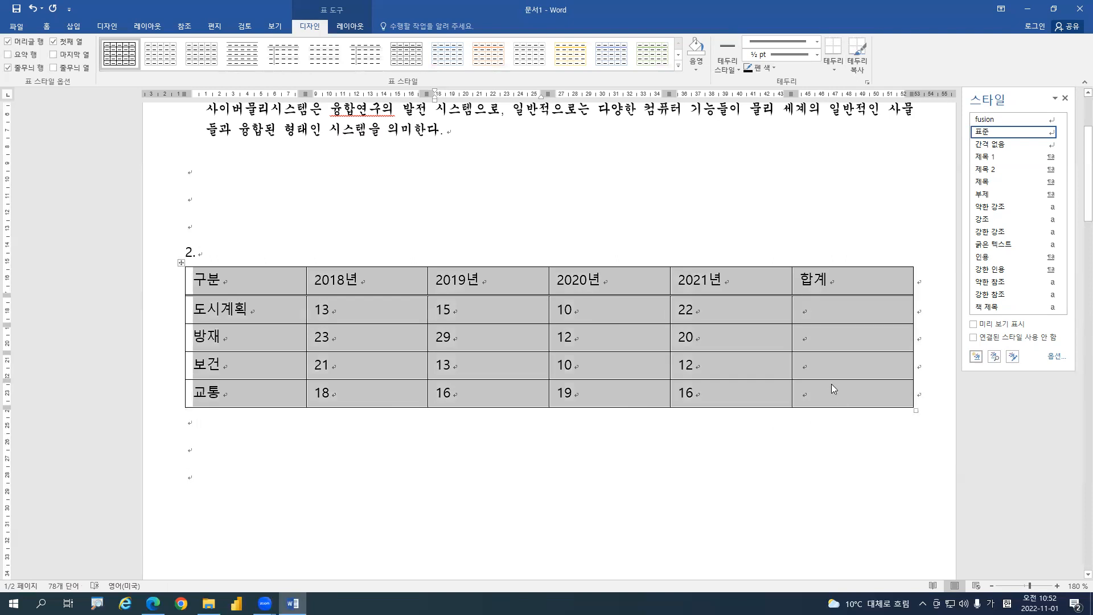
left_click(835, 71)
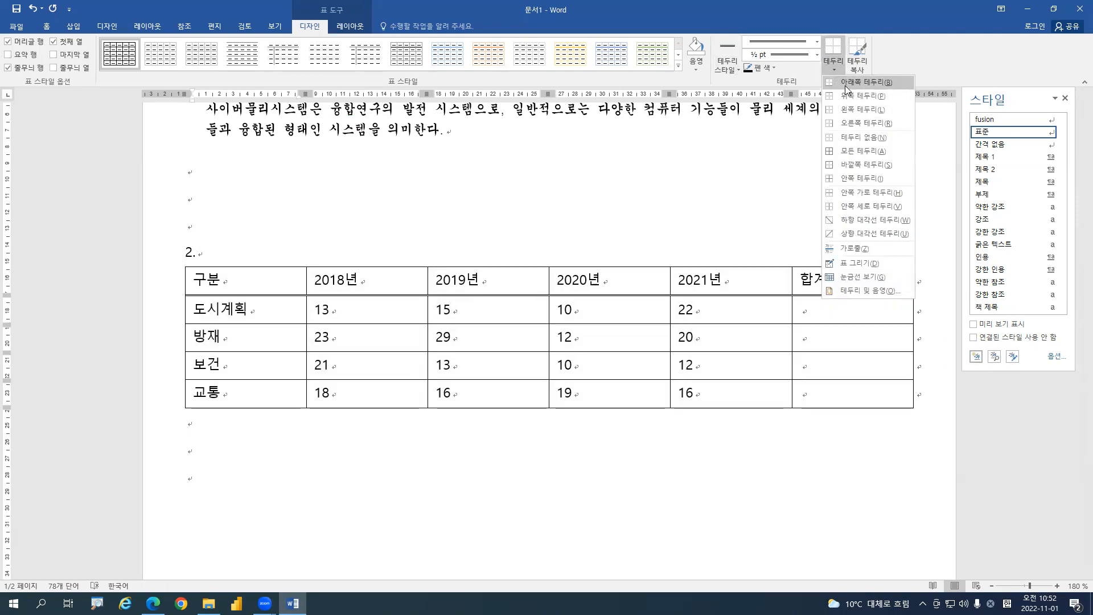
left_click(848, 83)
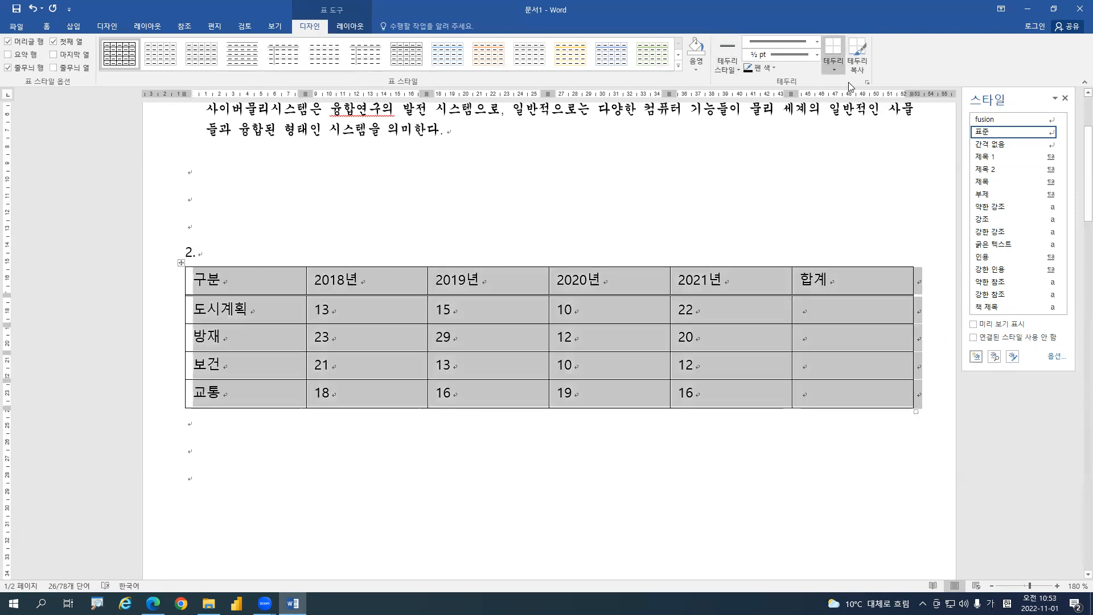
left_click(835, 70)
left_click(852, 97)
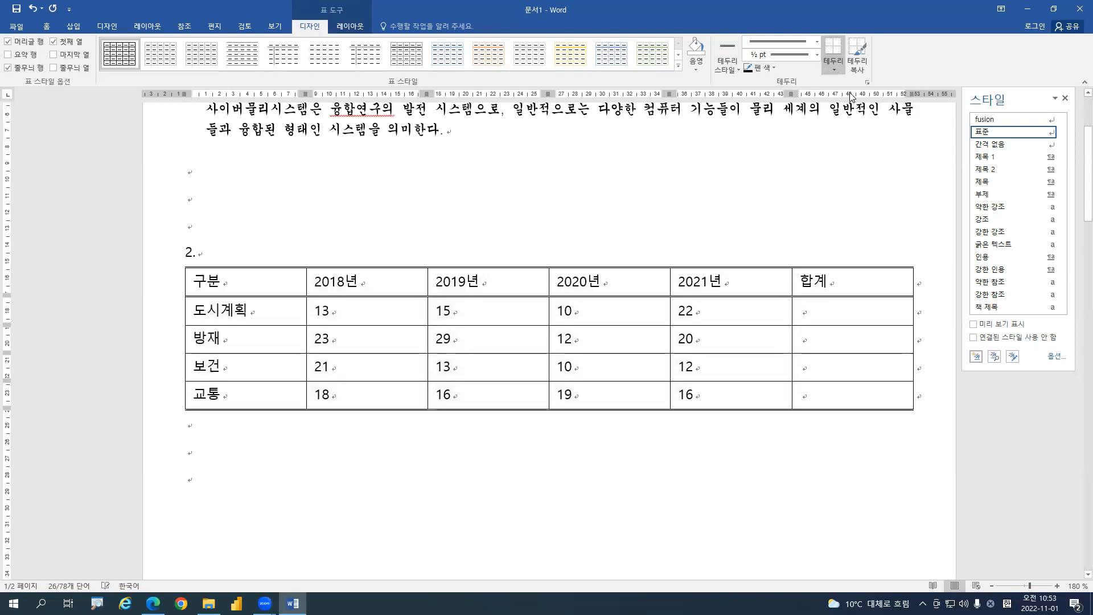
left_click(836, 69)
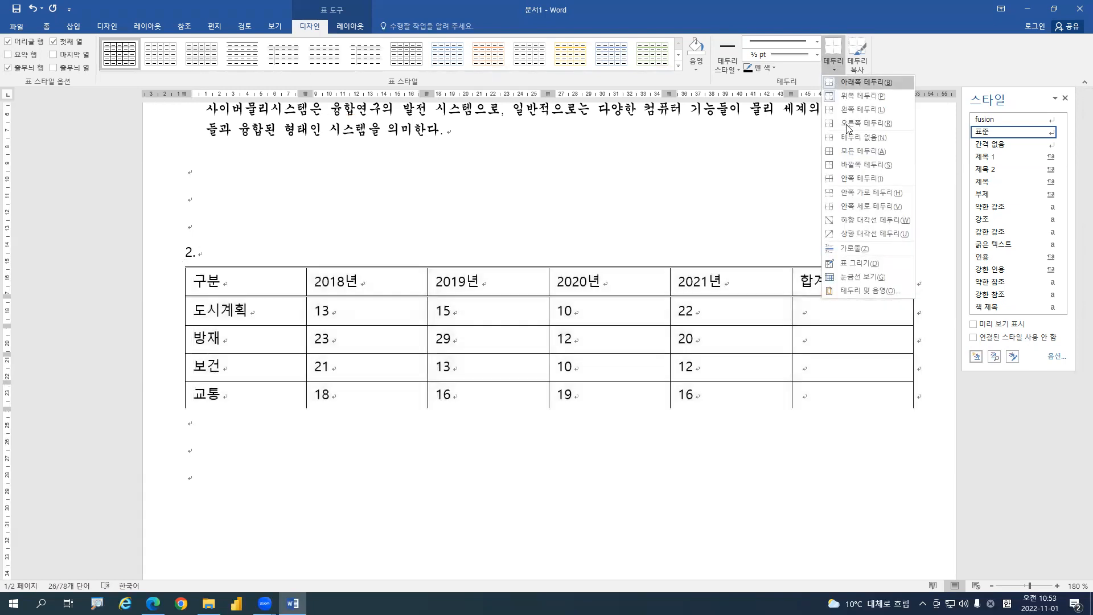
left_click(850, 109)
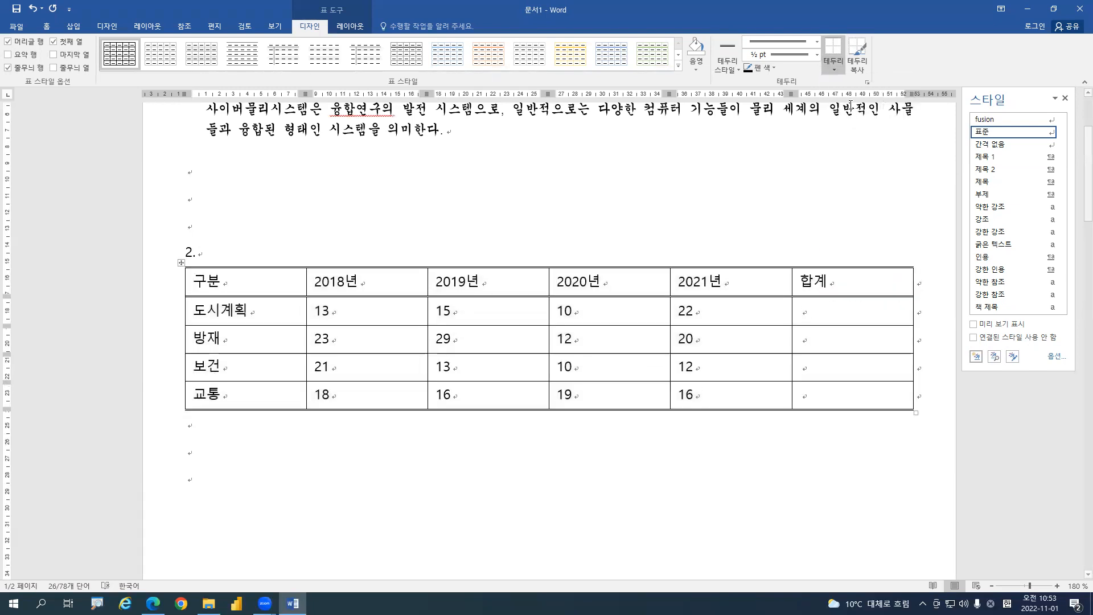
left_click(835, 69)
left_click(854, 120)
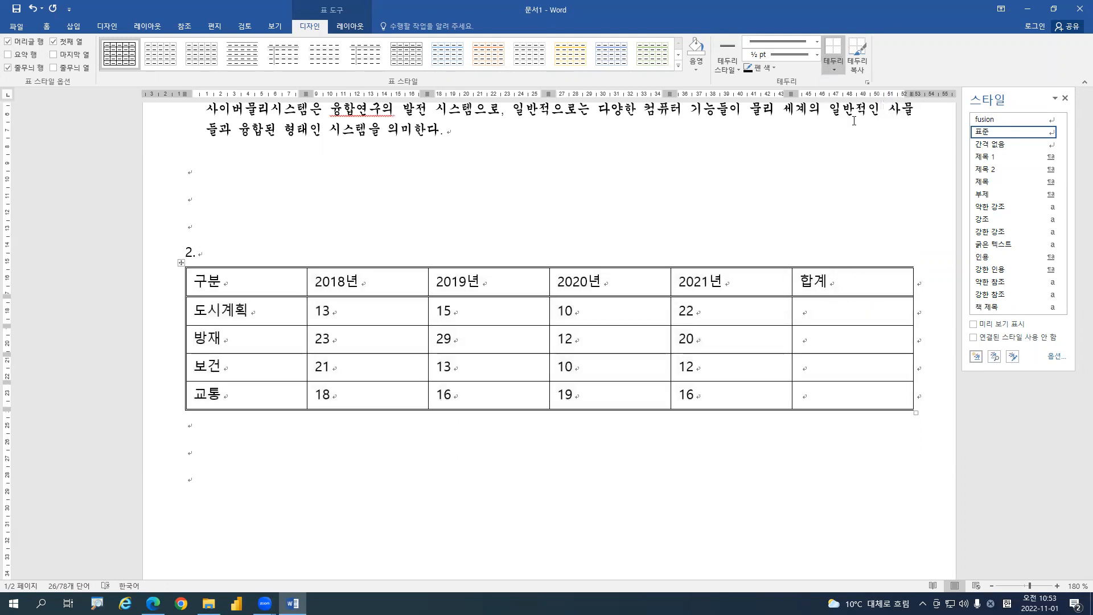
left_click(358, 321)
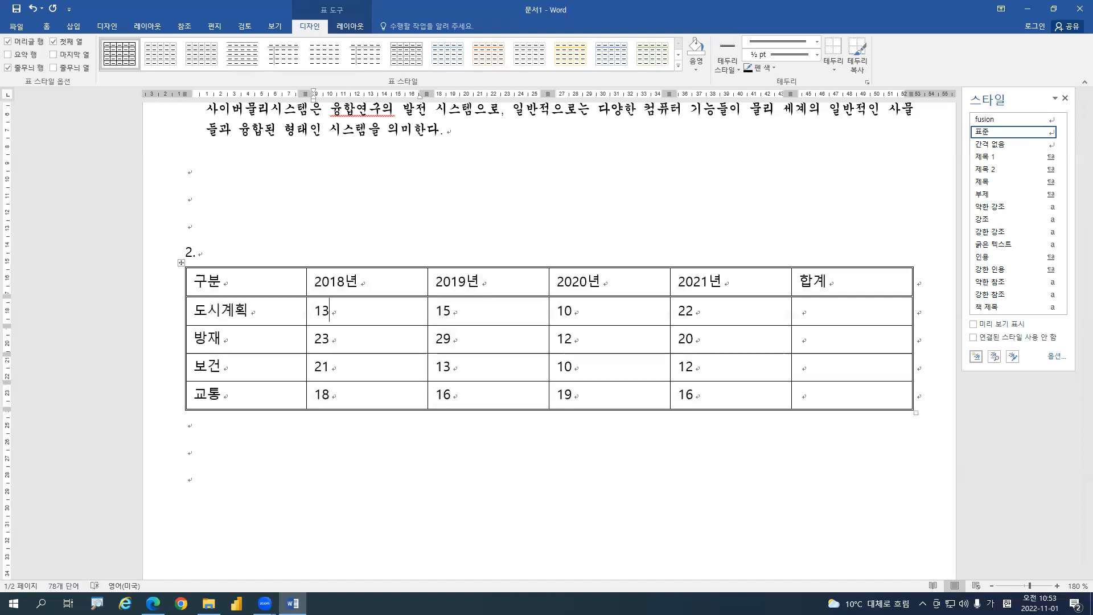
Select the empty 합계 cell in the 교통 row
key("alt+Tab")
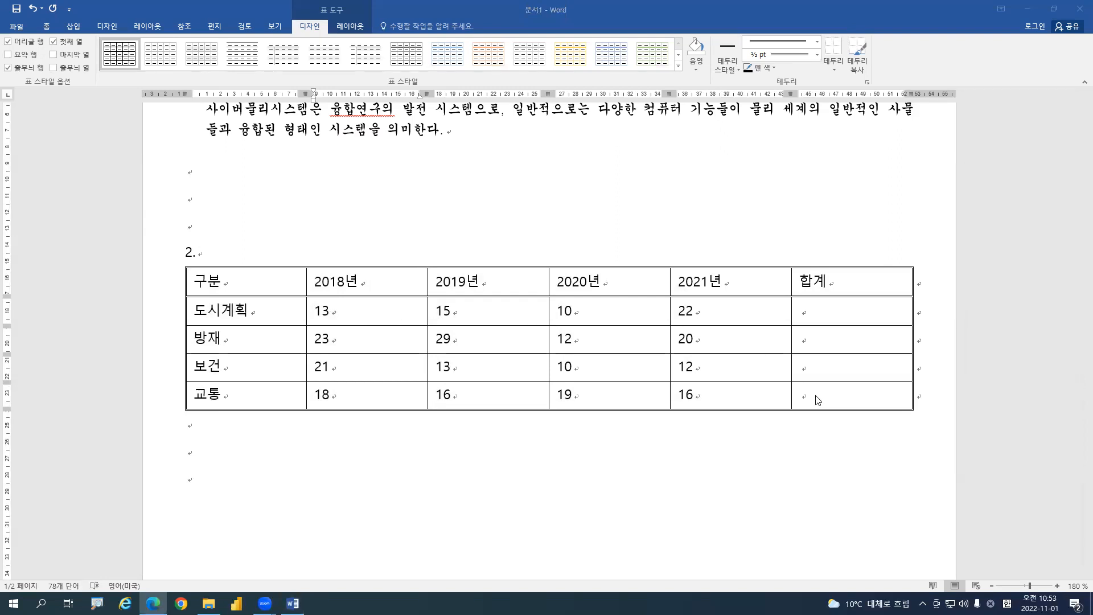
key("alt+Tab")
left_click(866, 394)
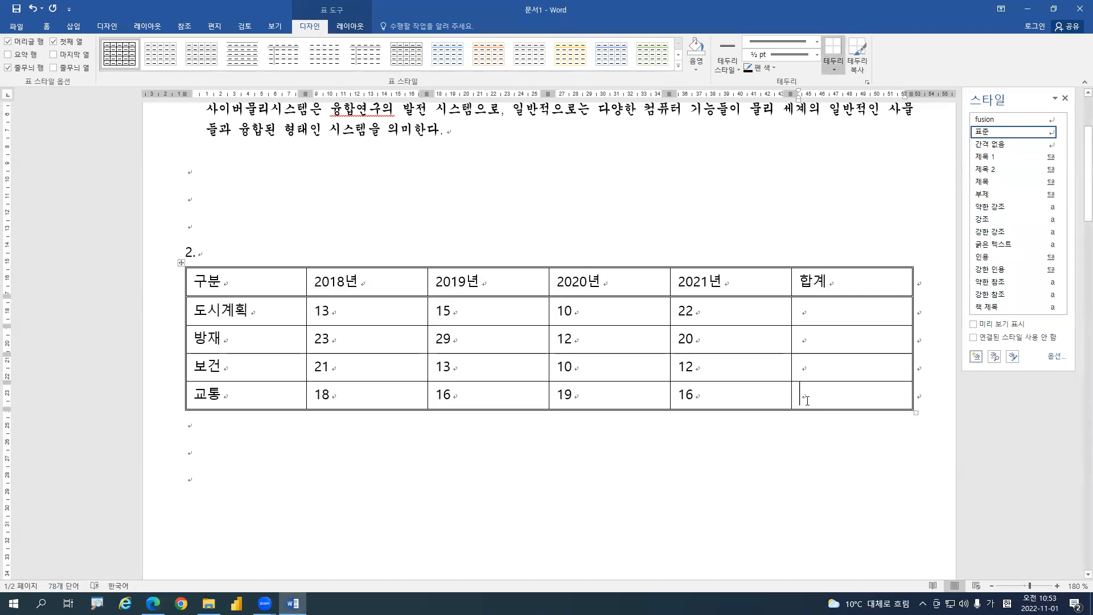
left_click(776, 398)
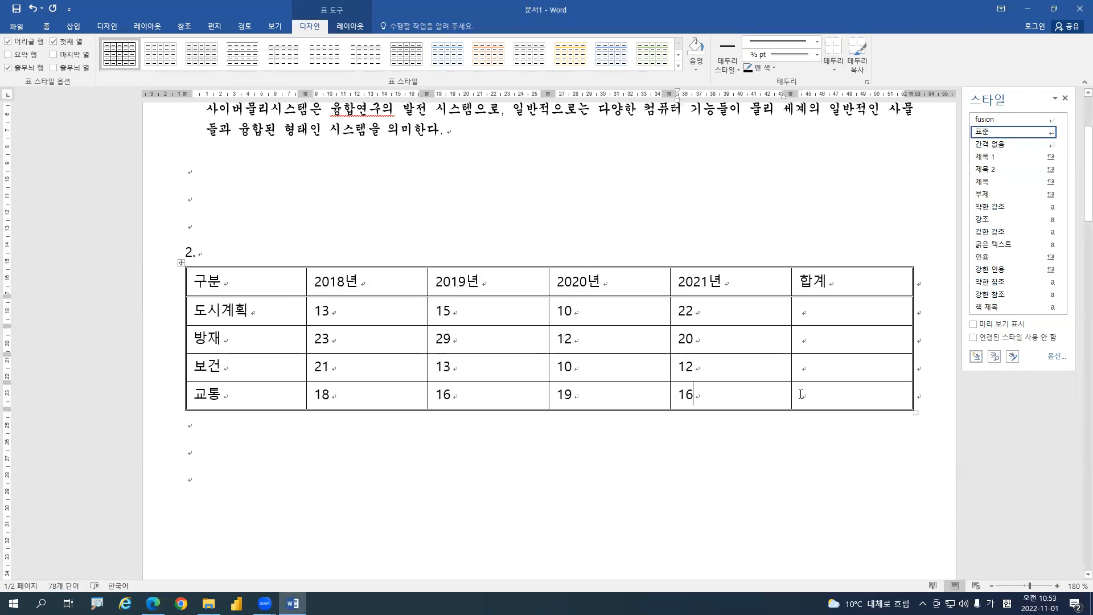
left_click(897, 404)
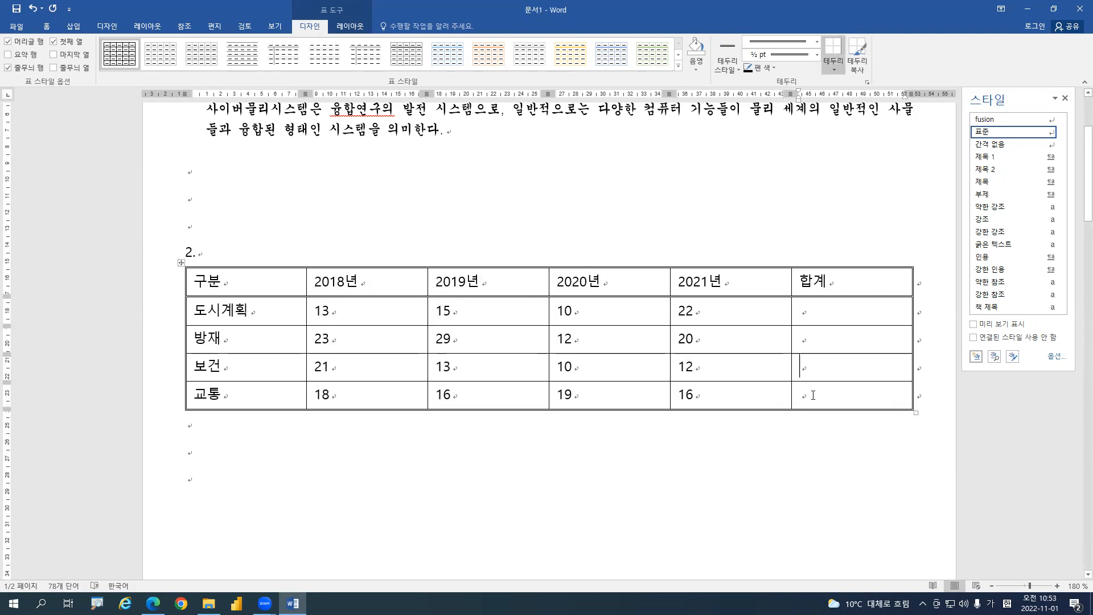
left_click(823, 435)
left_click(793, 399)
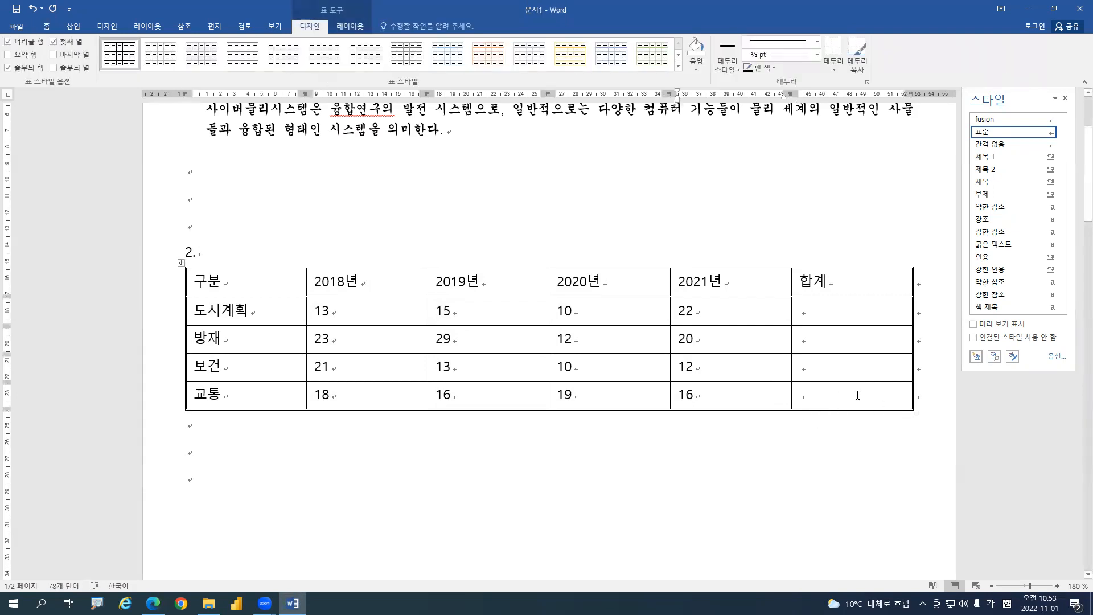
left_click(791, 398)
left_click(791, 398)
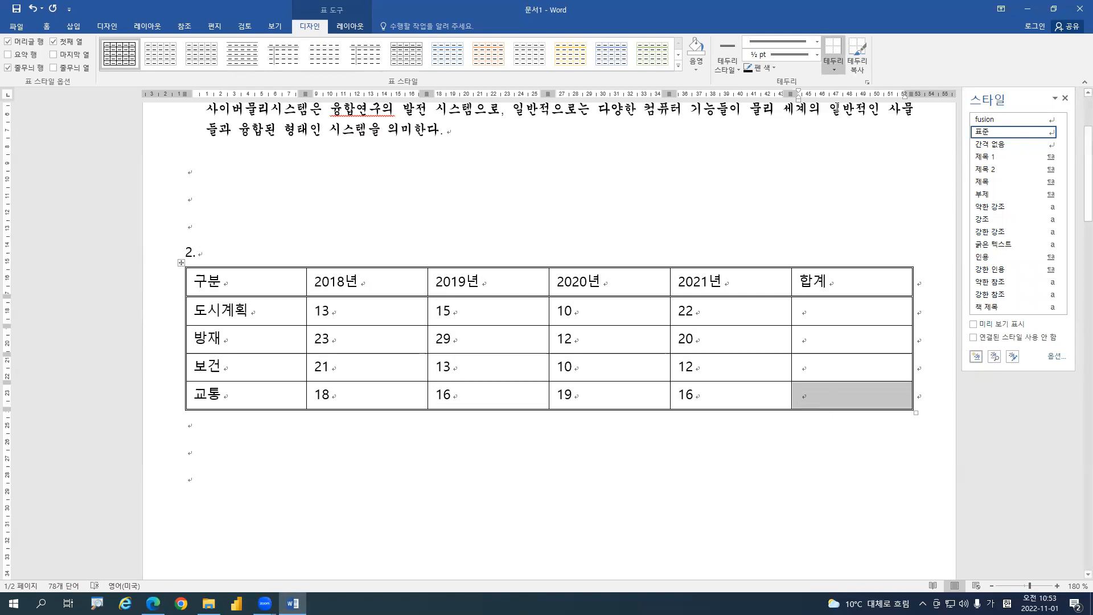
left_click(868, 82)
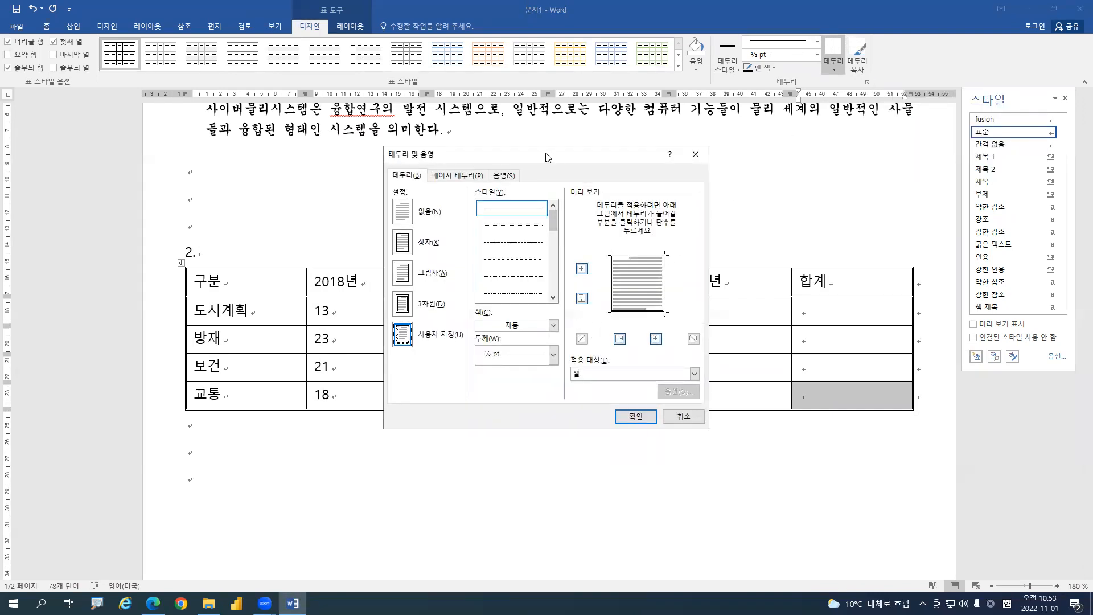
left_click_drag(546, 157, 473, 145)
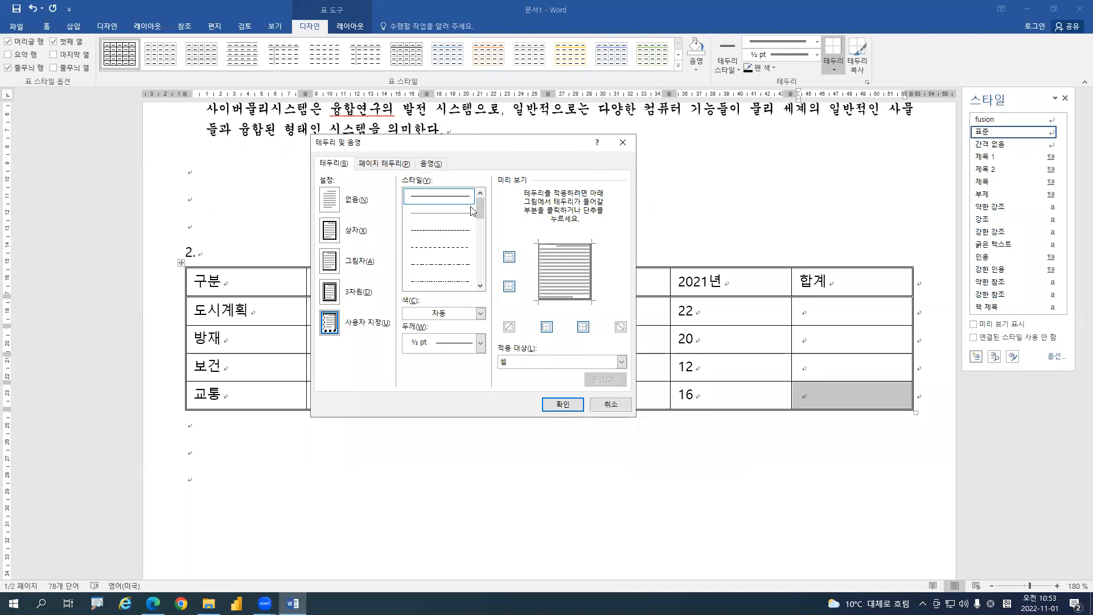
mouse_move(481, 207)
left_mouse_down()
mouse_move(483, 191)
mouse_move(479, 281)
mouse_move(482, 199)
left_mouse_up()
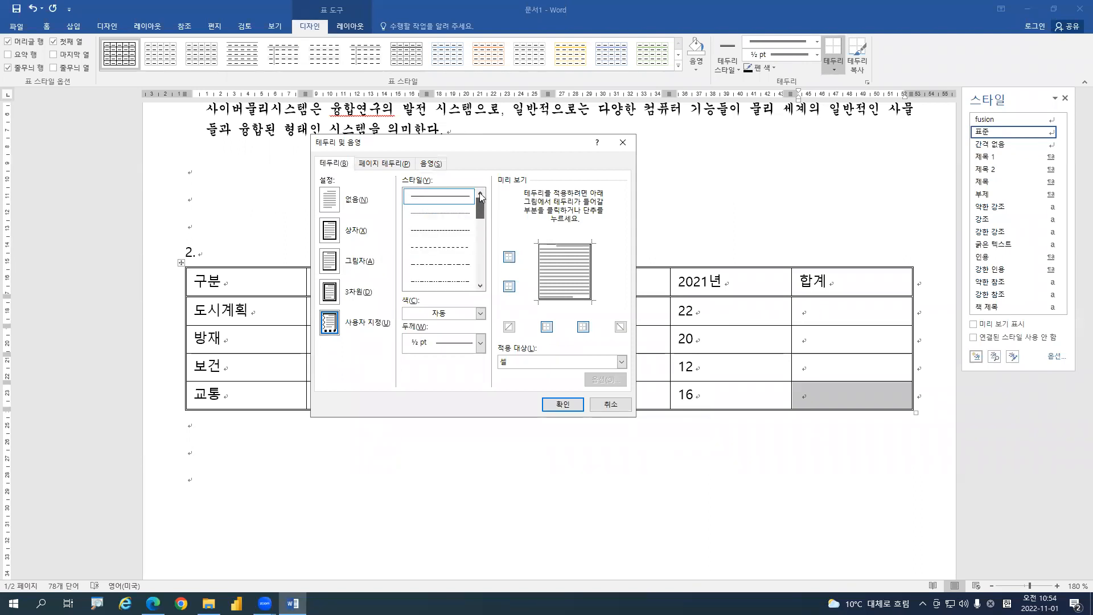
left_click(608, 403)
Cross out the selected 합계 cell in the 교통 row with both diagonal borders in a single ½ pt line
left_click(729, 60)
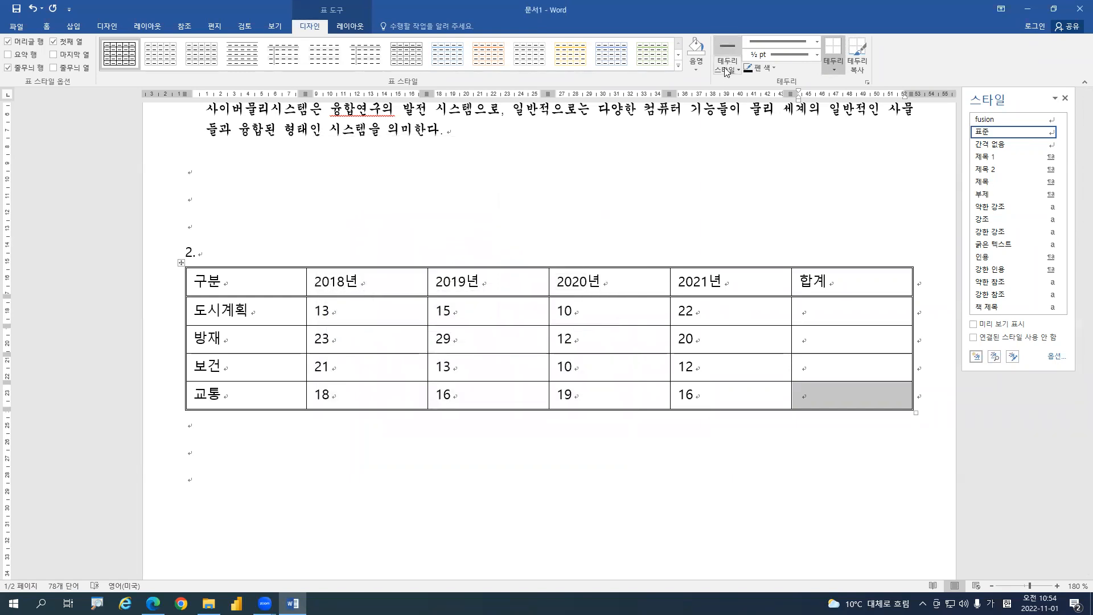
left_click(741, 105)
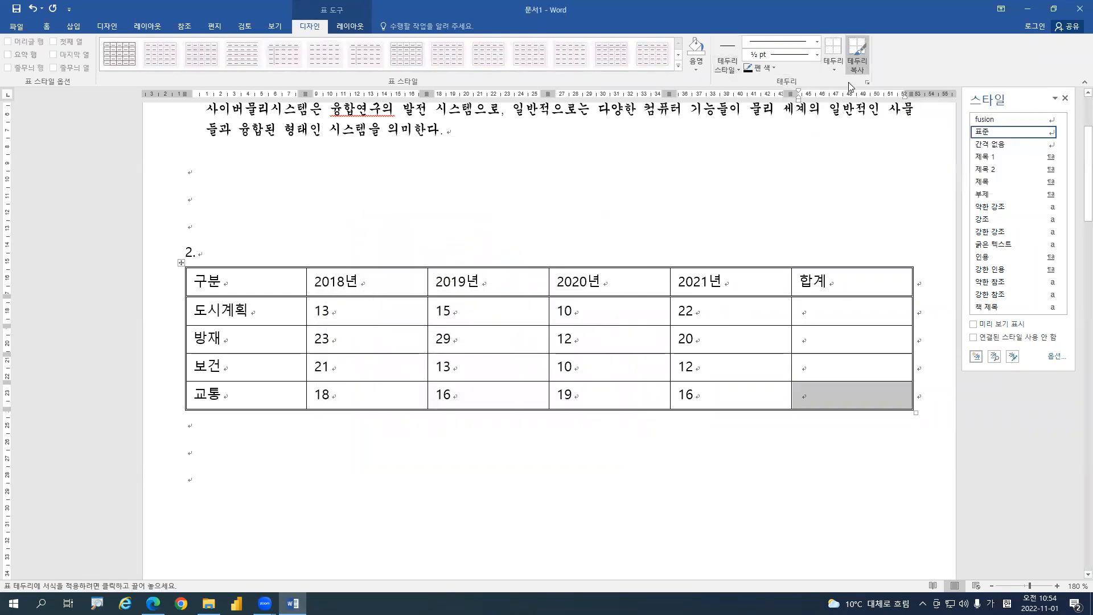
left_click(868, 82)
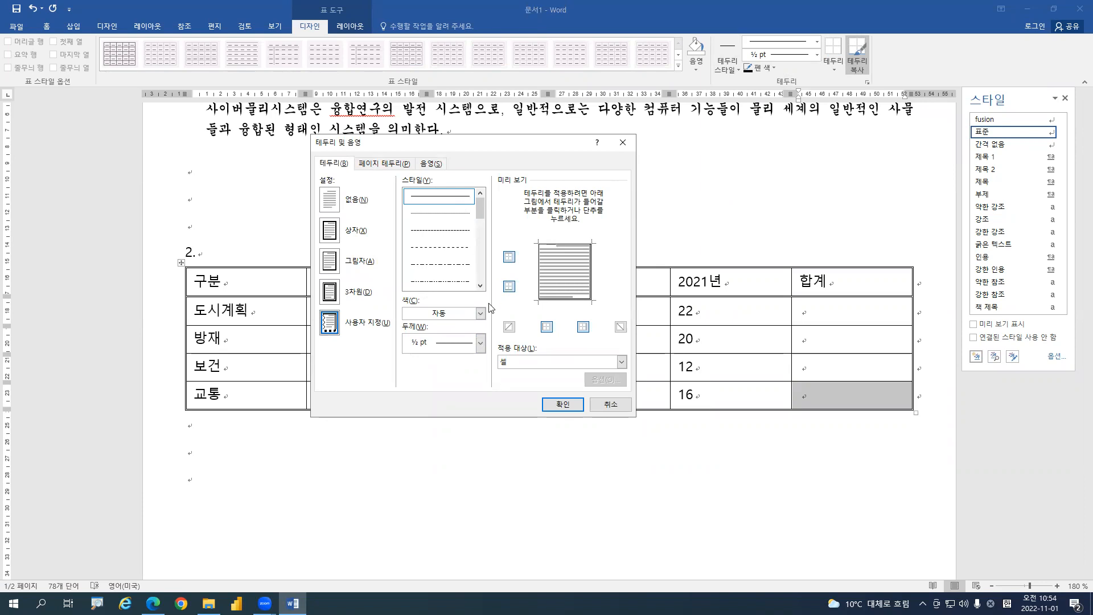
left_click(509, 328)
left_click(621, 327)
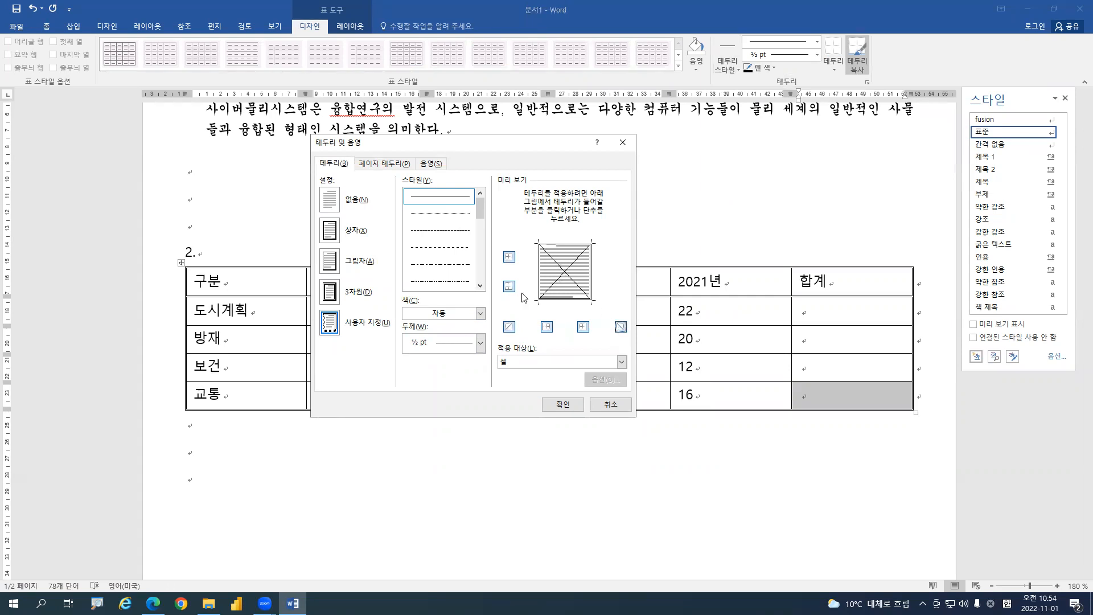
left_click(564, 405)
left_click(814, 422)
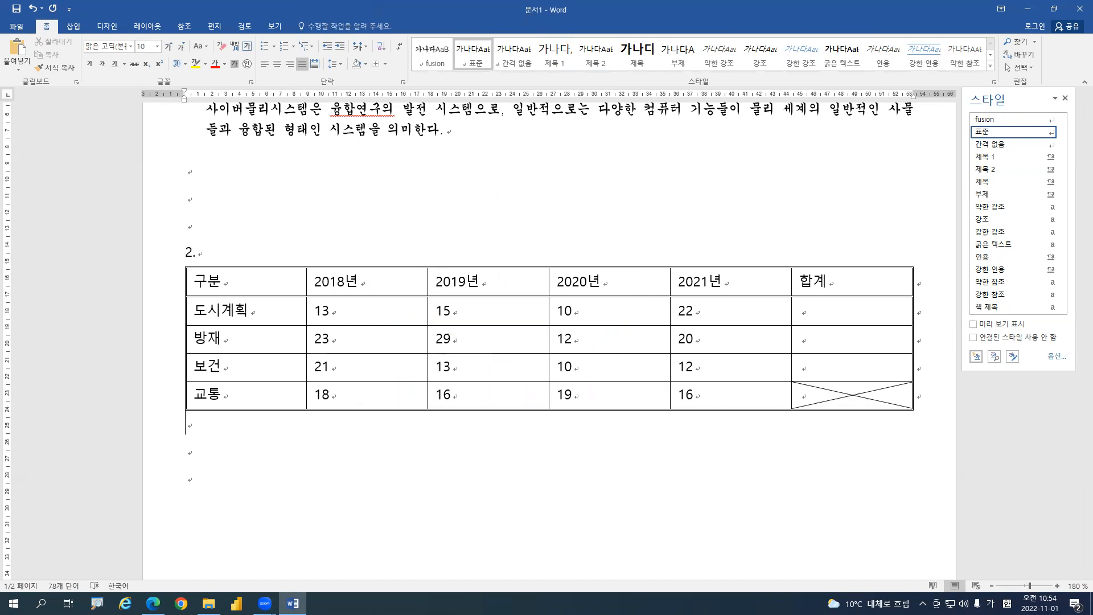
Set the font of the entire table to 돋움
left_click_drag(237, 284, 840, 399)
left_click(309, 26)
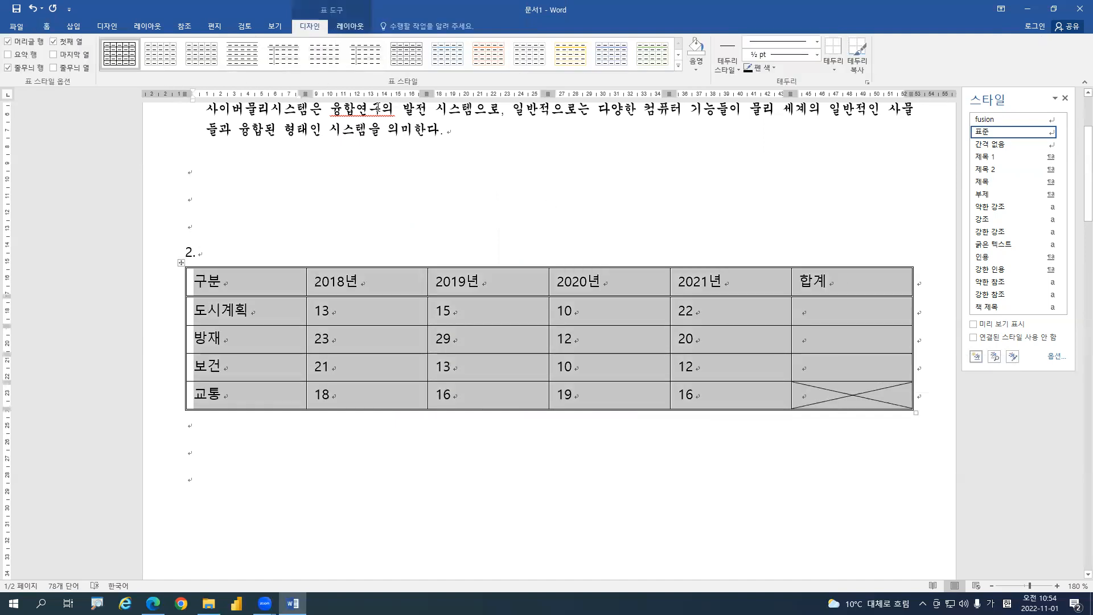
left_click(46, 27)
left_click(108, 46)
type("ㄷ")
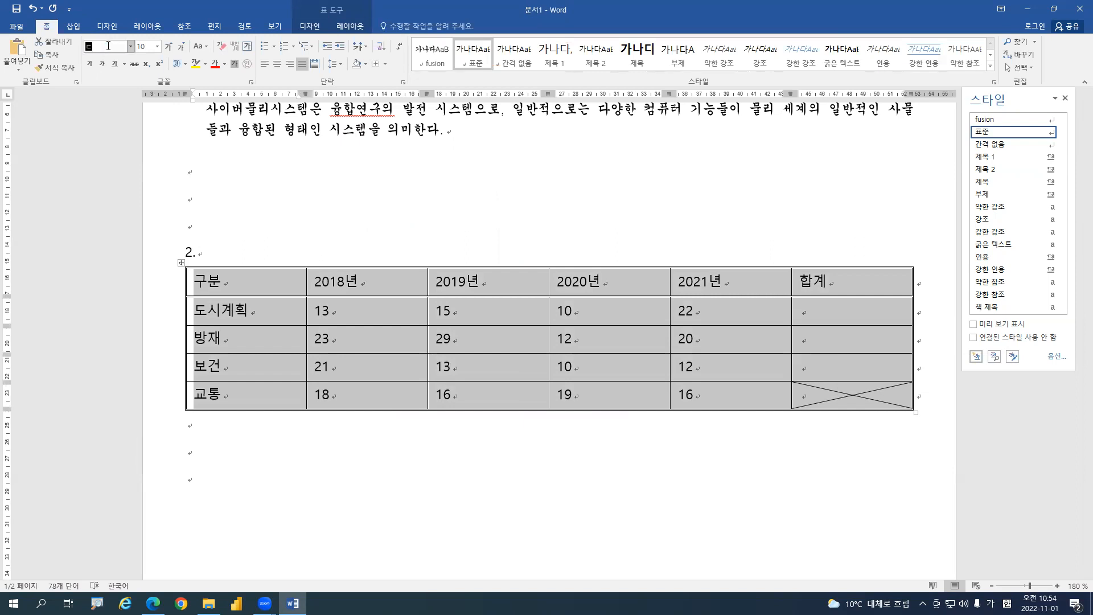
type("ㅗㄷㅇㅜㅁ")
key("Return")
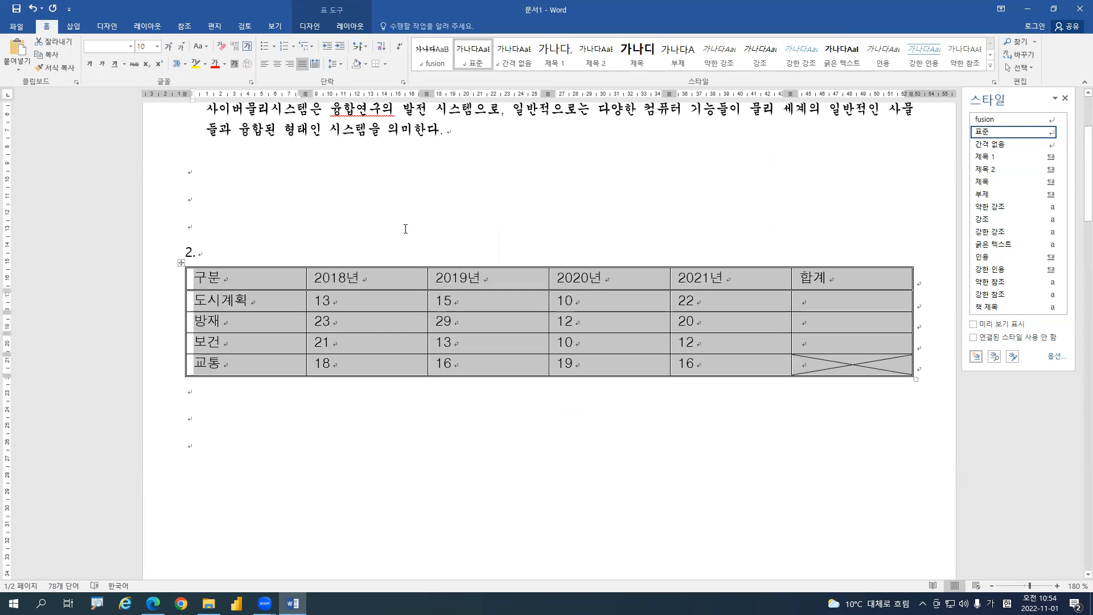
Centre the text of the table's header row and of the row labels 도시계획, 방재, 보건 and 교통
left_click(405, 229)
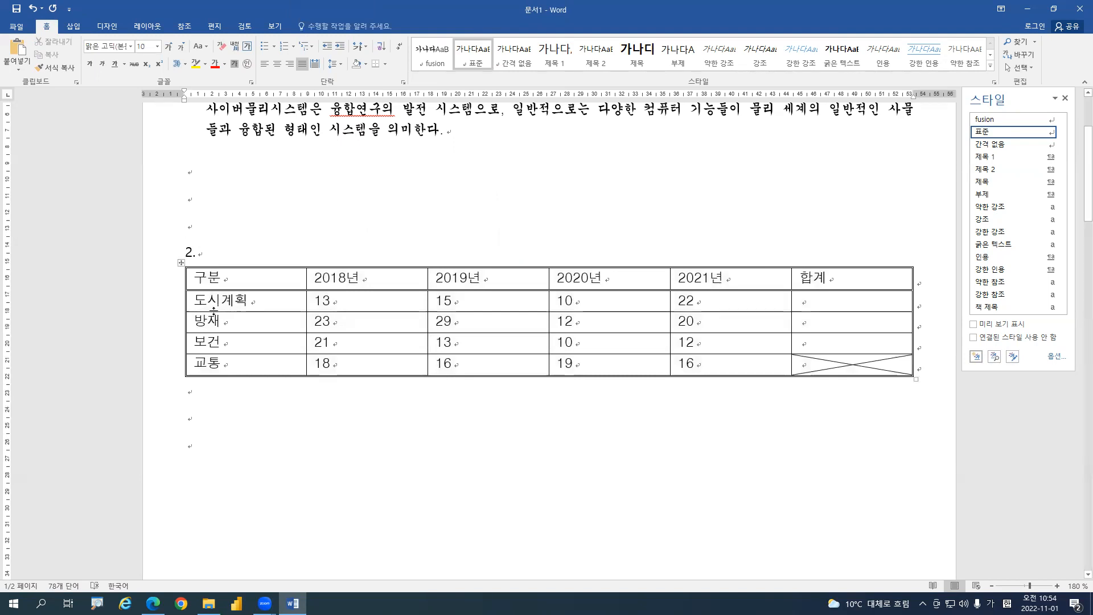
left_click_drag(244, 279, 814, 278)
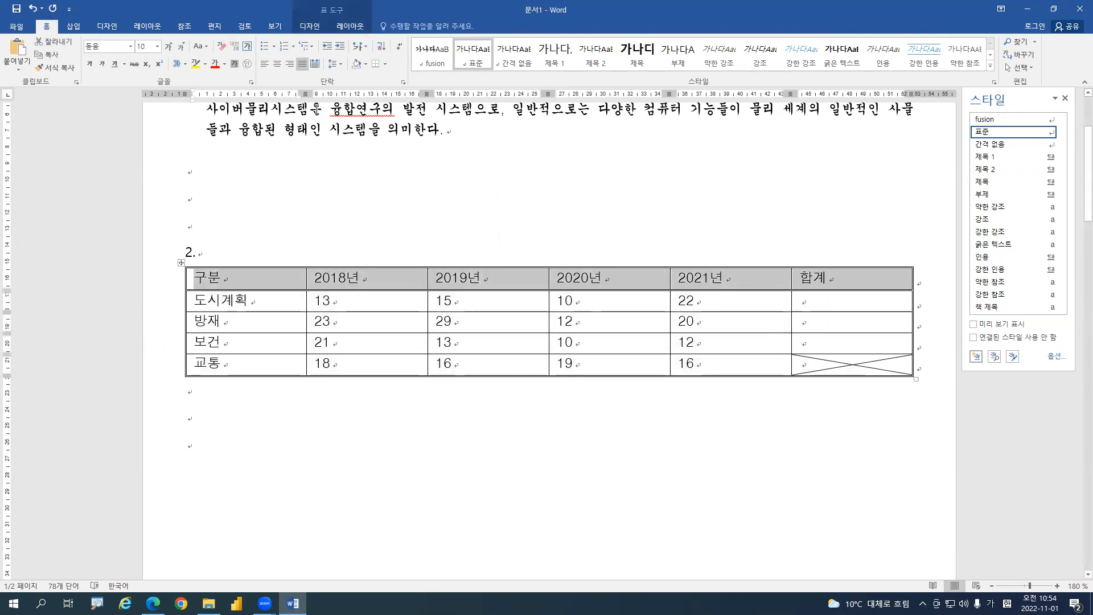
left_click(277, 63)
left_click_drag(243, 300, 250, 363)
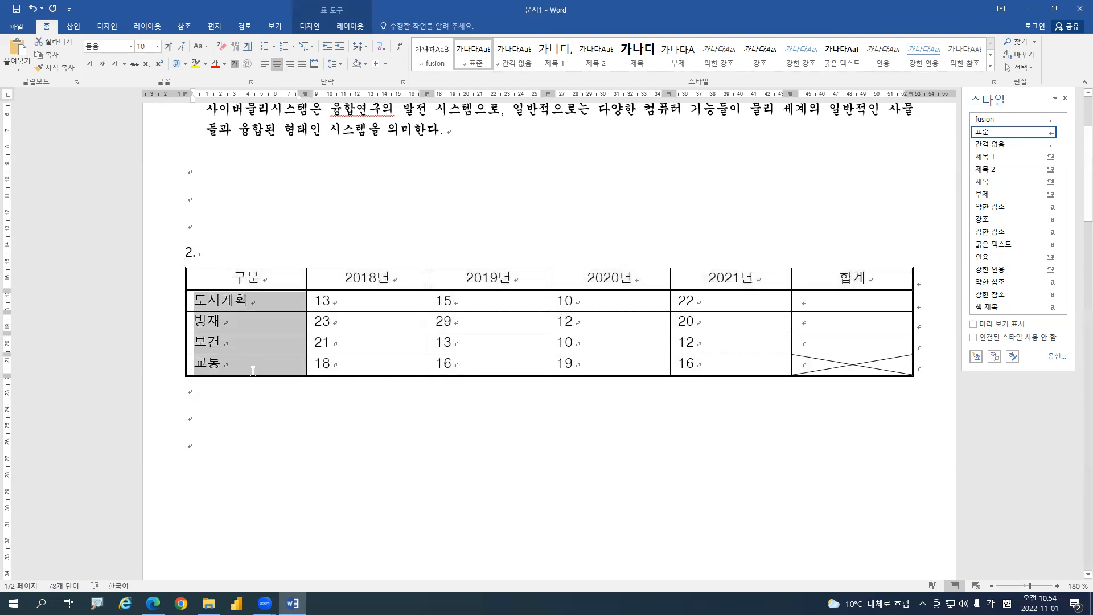
left_click(277, 65)
Right-align the yearly figures in the 2018년 to 2021년 columns of all four data rows
left_click_drag(368, 304, 672, 362)
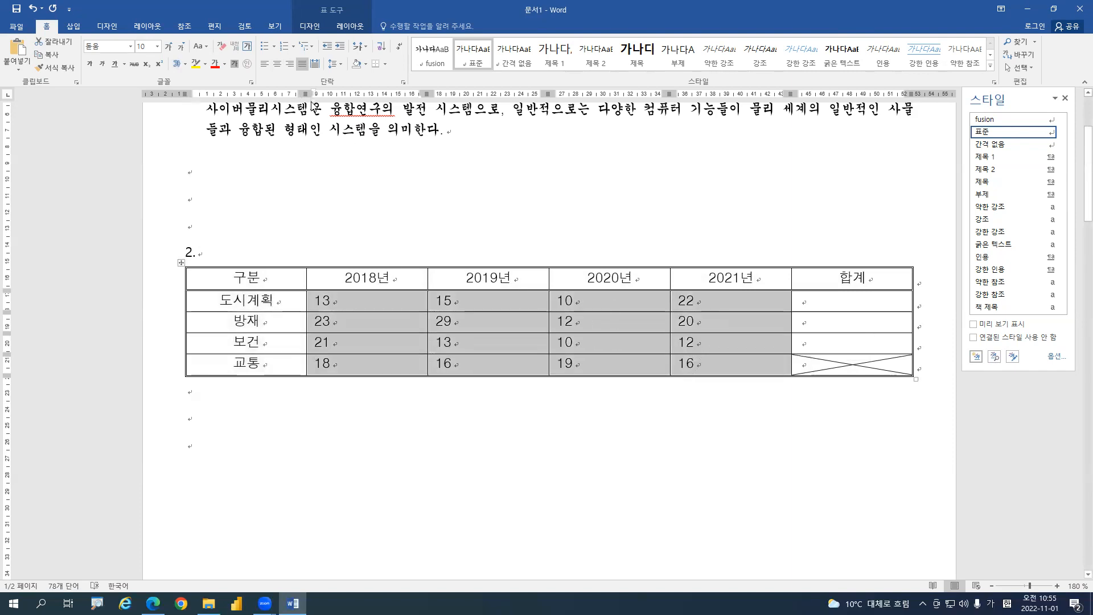
key("ctrl+r")
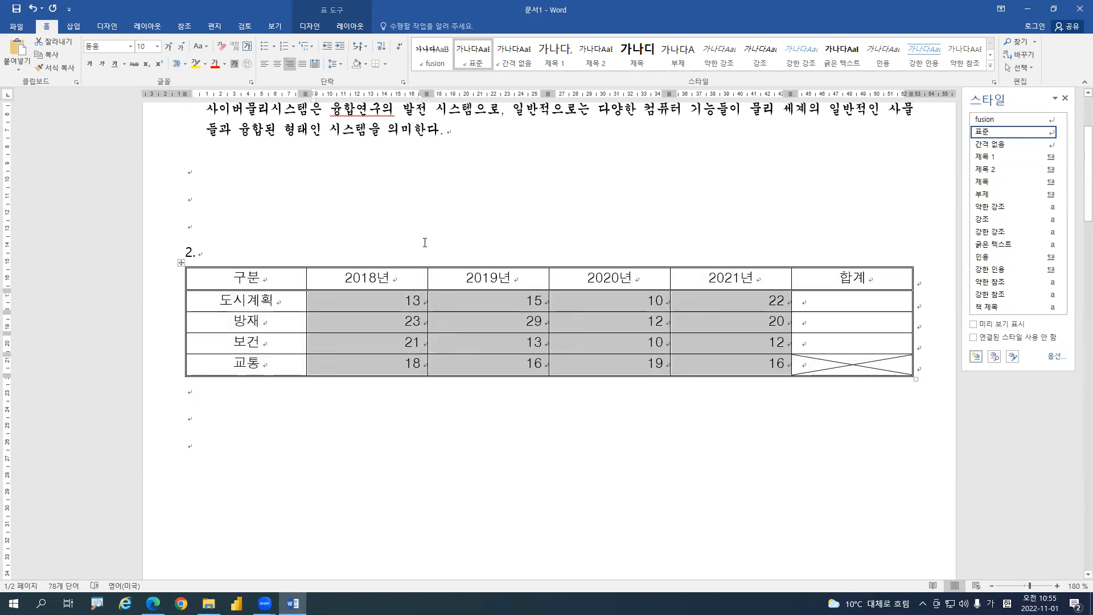
left_click(427, 243)
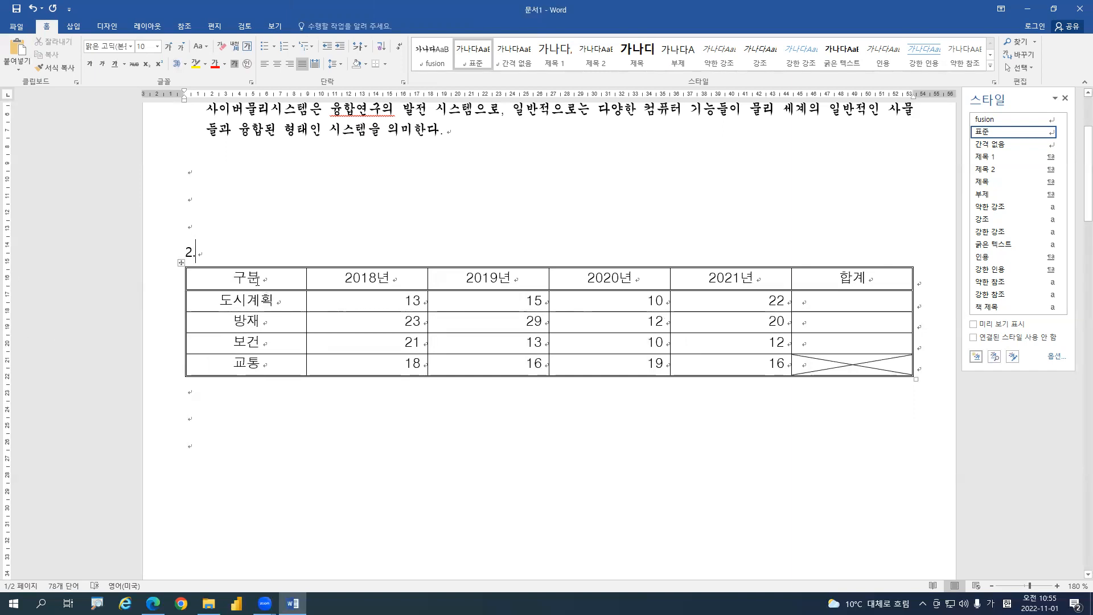
Shade the cells from 구분 to 2021년 in the header, 도시계획, 방재 and 보건 rows yellow
left_click_drag(199, 279, 705, 348)
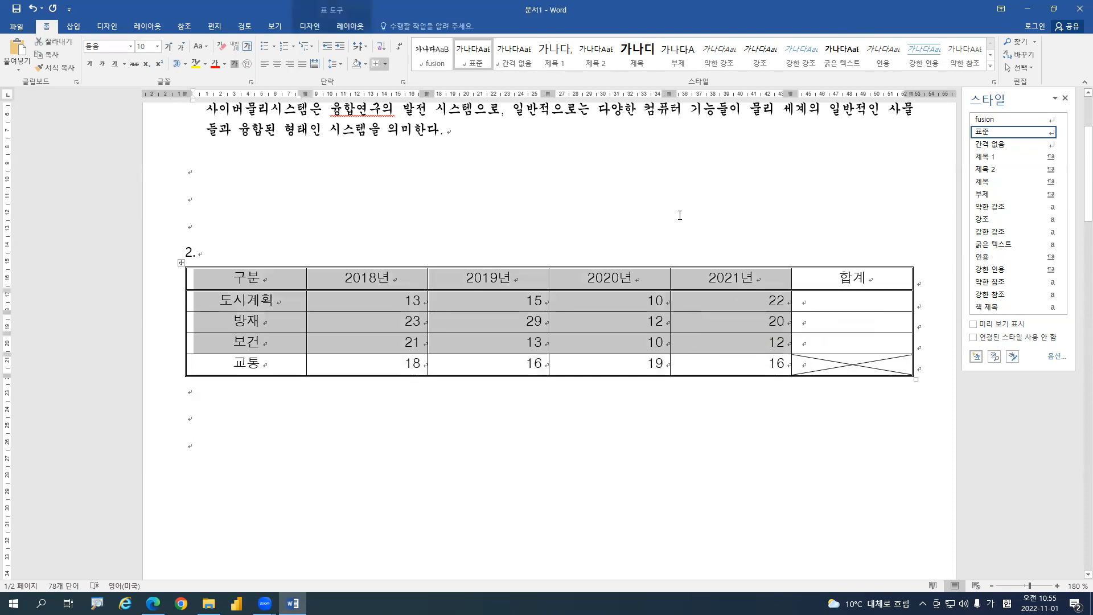
left_click(308, 27)
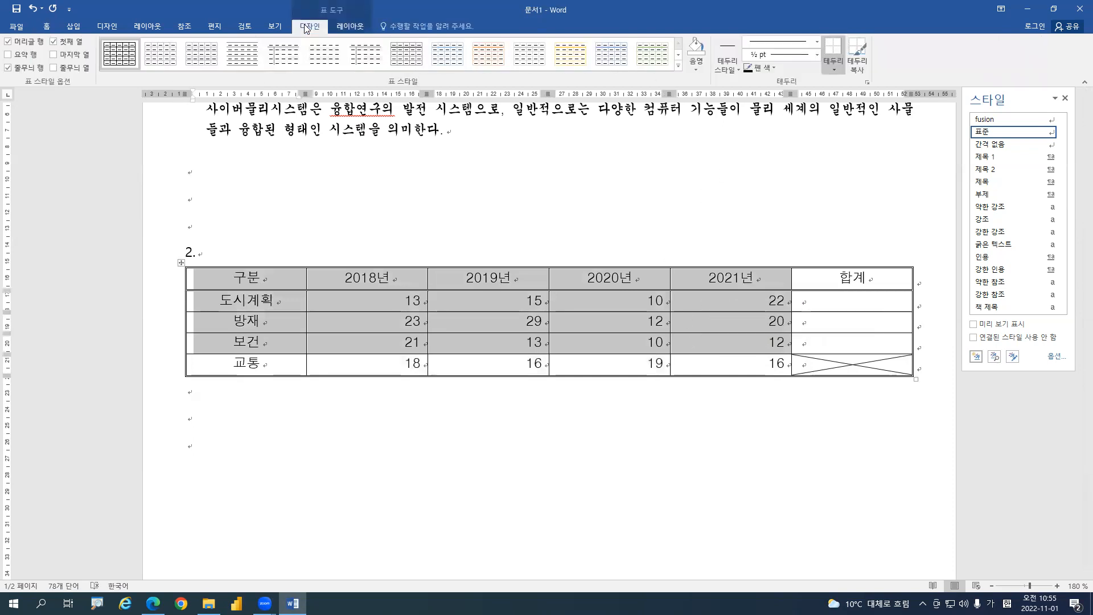
left_click(696, 62)
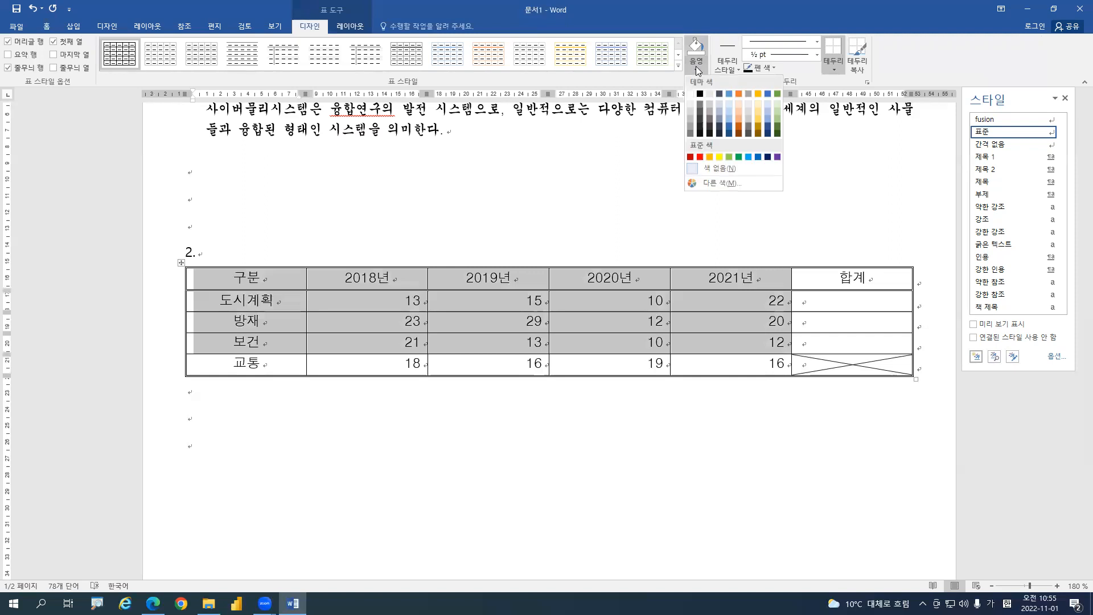
left_click(719, 154)
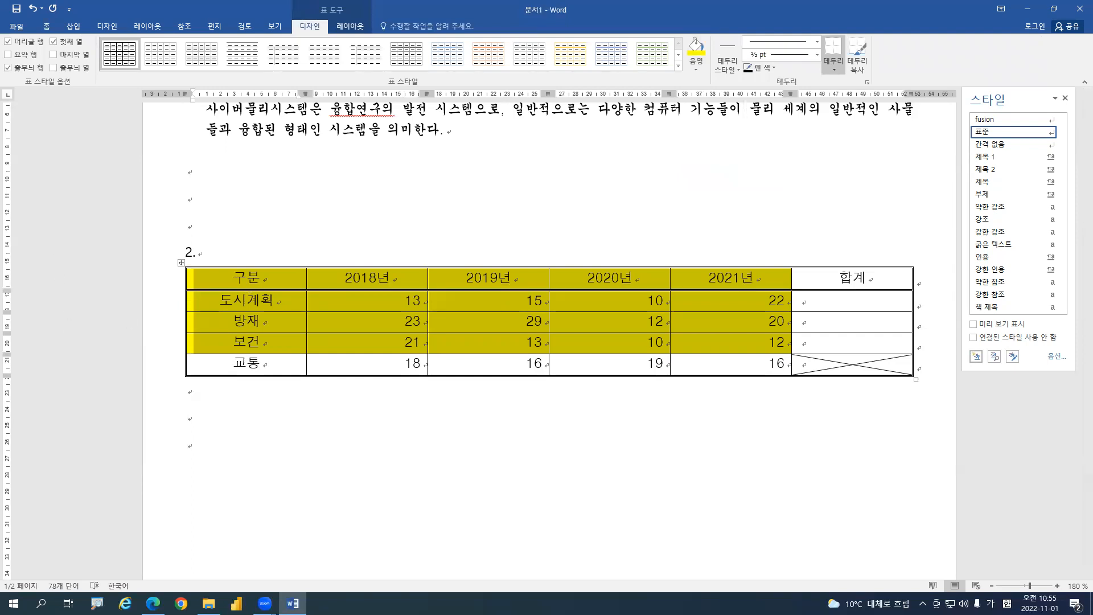
key("alt+Tab")
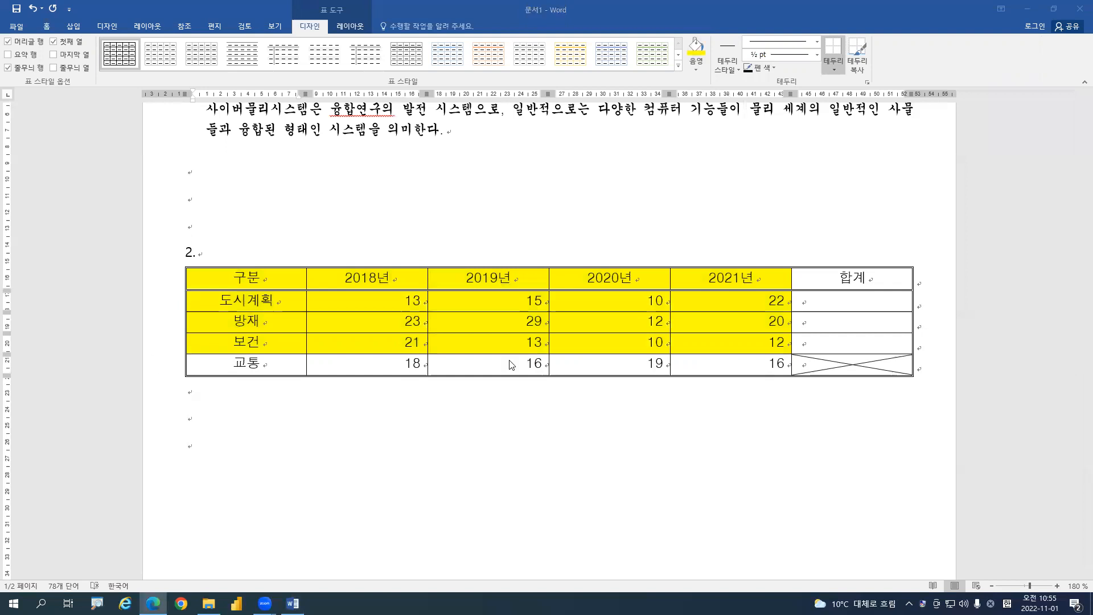
key("alt+Tab")
Insert the formula =SUM(LEFT) in the 도시계획 row's 합계 cell and copy the formula text for reuse
left_click(852, 306)
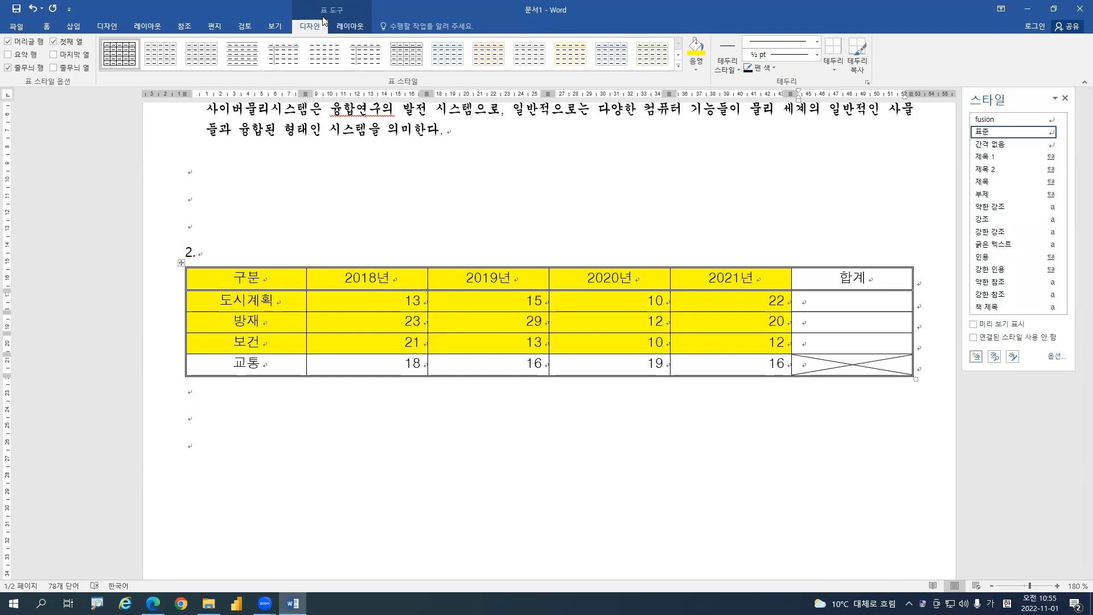
left_click(354, 32)
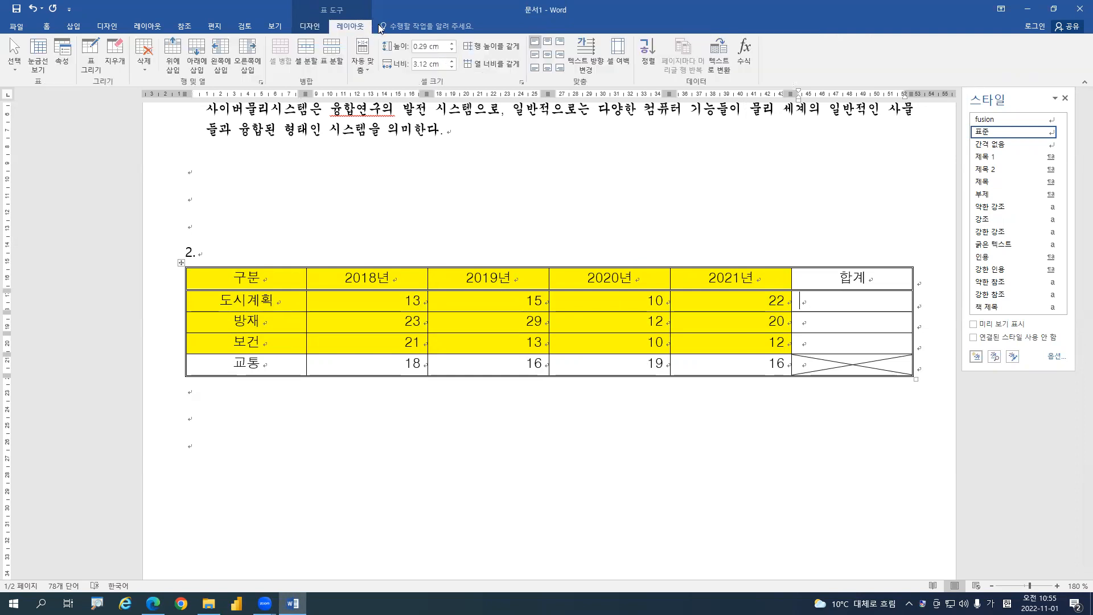
left_click(747, 59)
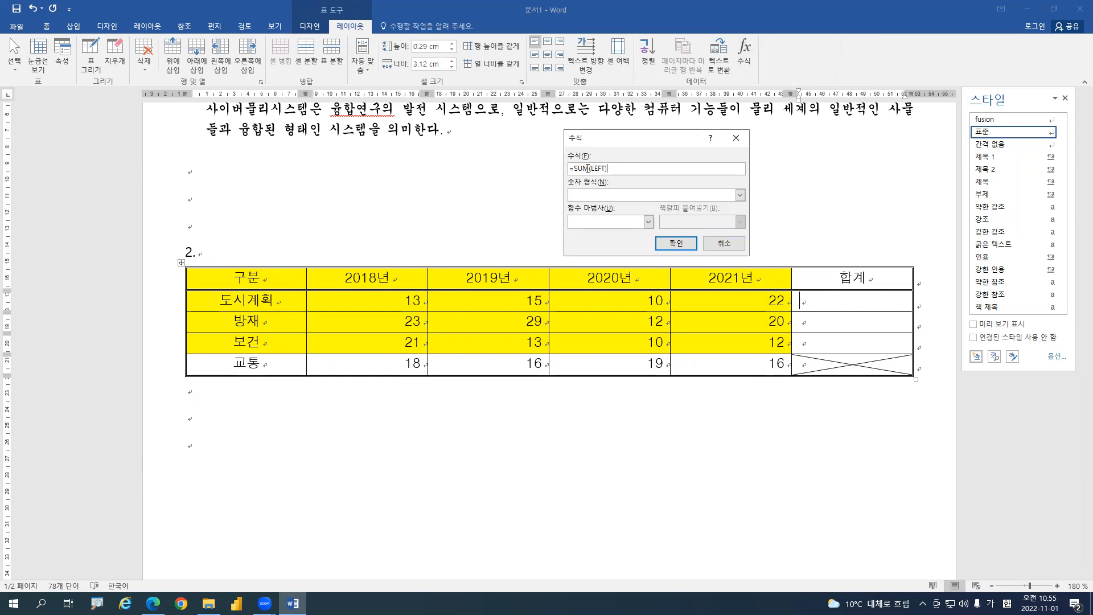
left_click_drag(609, 166, 568, 168)
right_click(581, 169)
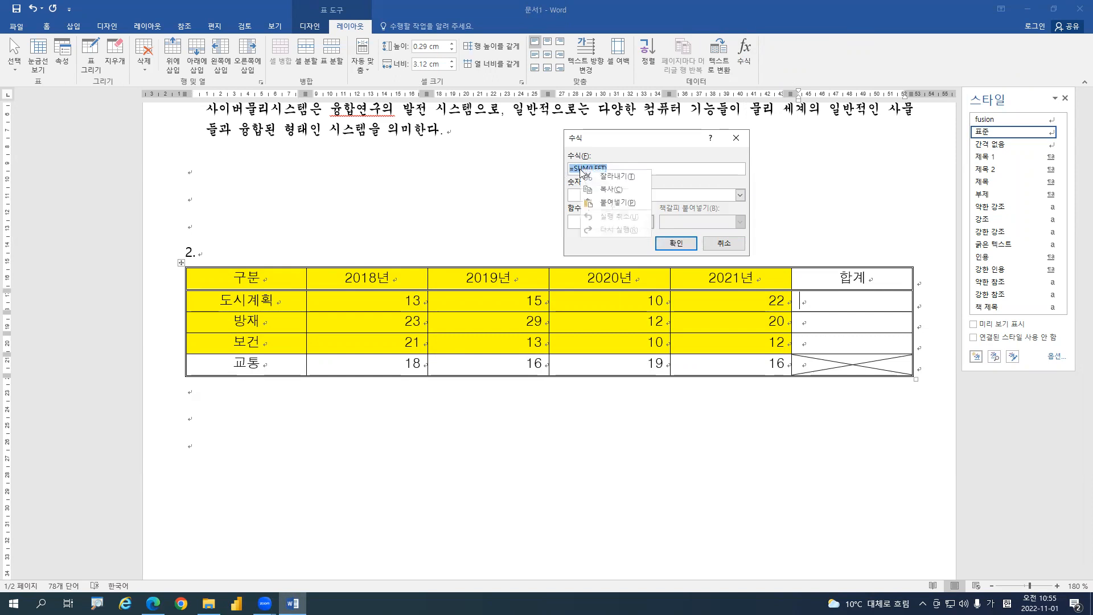
left_click(607, 190)
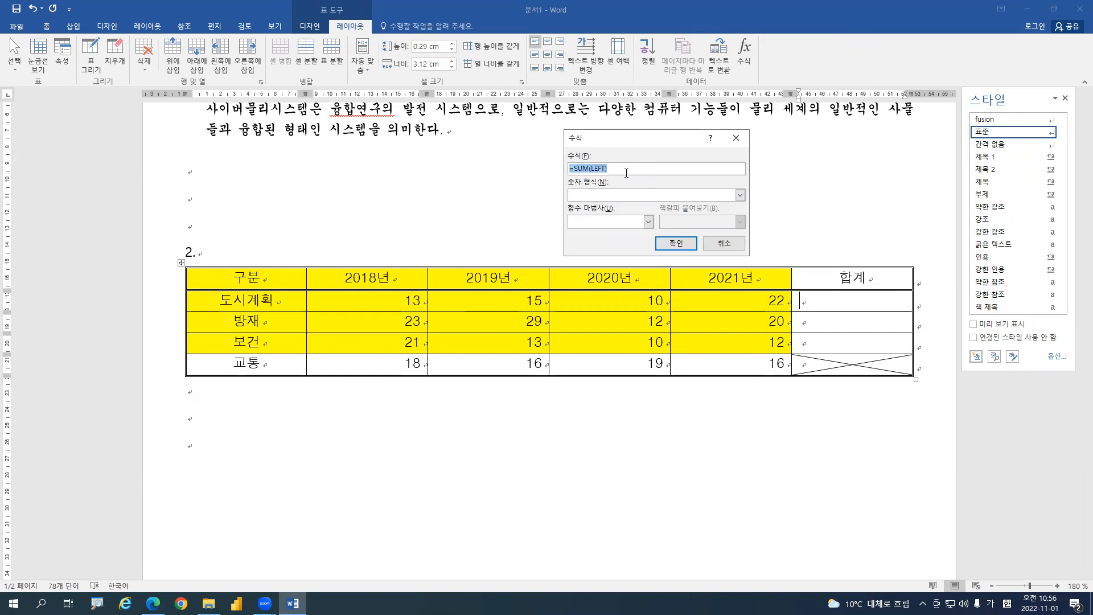
left_click(676, 243)
Insert the formula =SUM(LEFT) in the 방재 row's 합계 cell, replacing the suggested formula
left_click(811, 320)
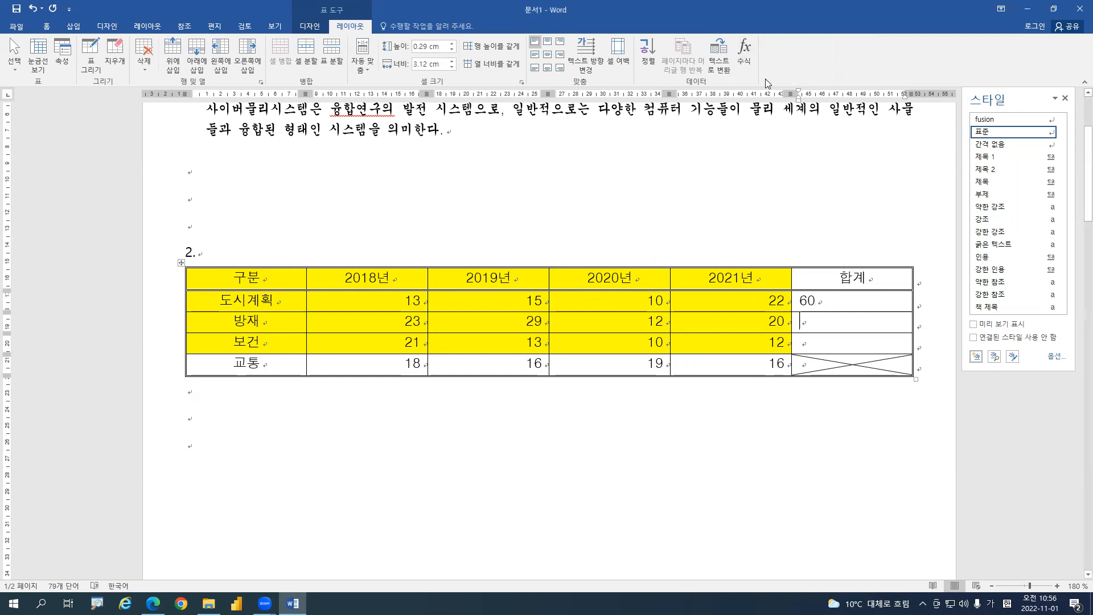
left_click(746, 59)
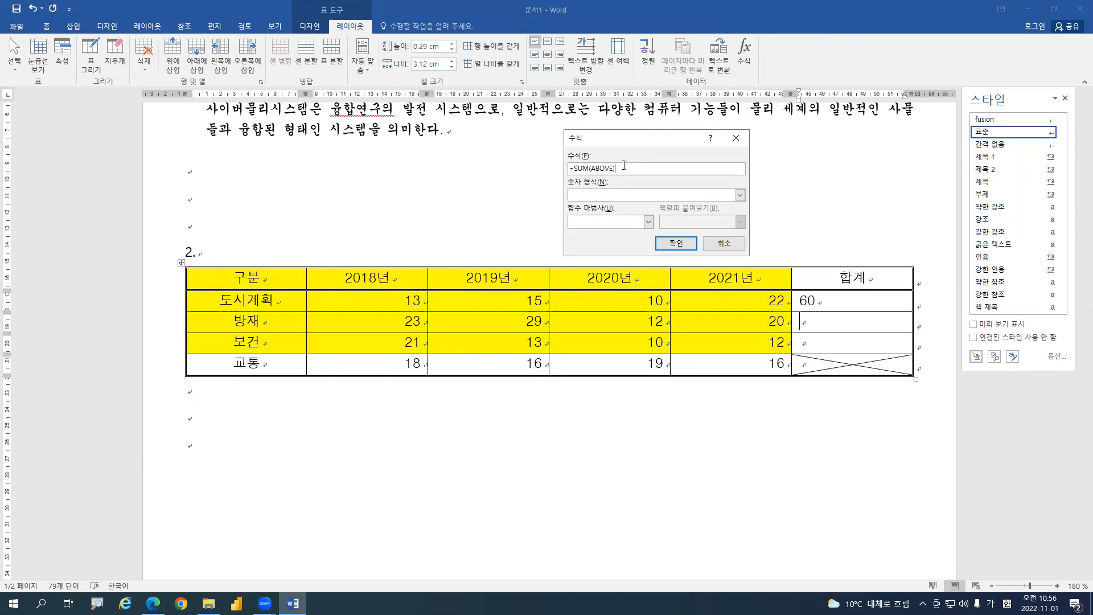
left_click_drag(616, 169, 565, 177)
key("ctrl+v")
left_click(678, 243)
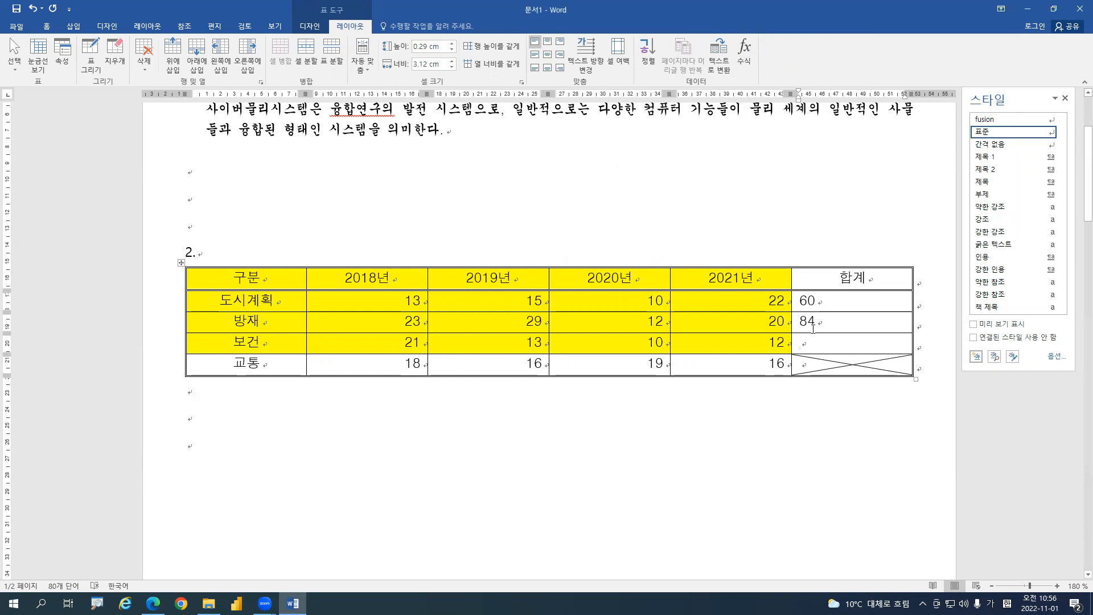
Insert the formula =SUM(LEFT) in the 보건 row's 합계 cell in place of the suggested one
left_click(746, 57)
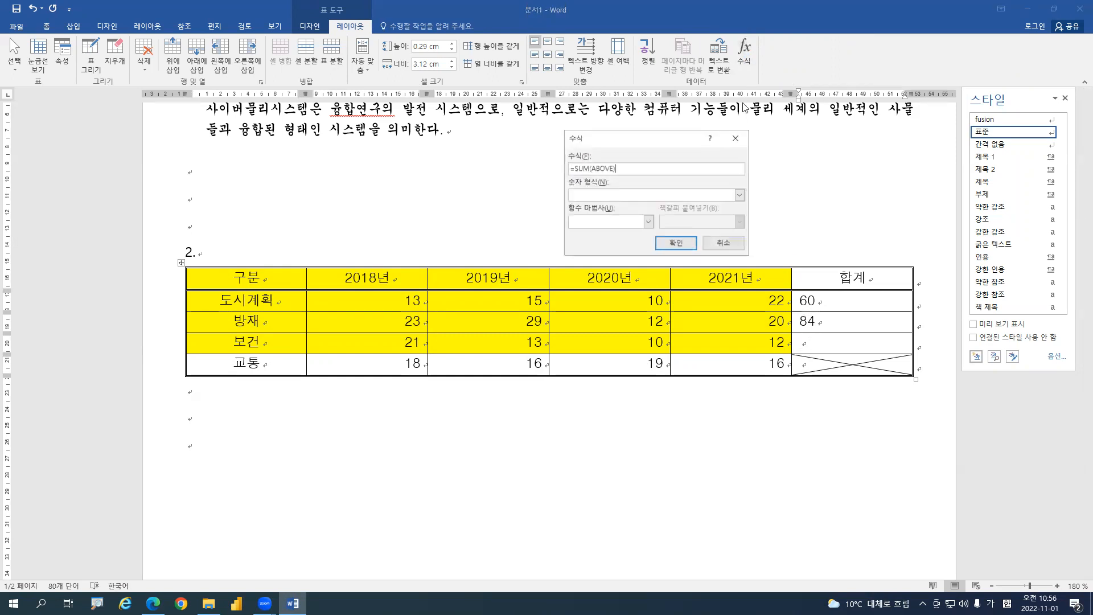
left_click_drag(616, 169, 562, 169)
key("ctrl+v")
left_click(676, 243)
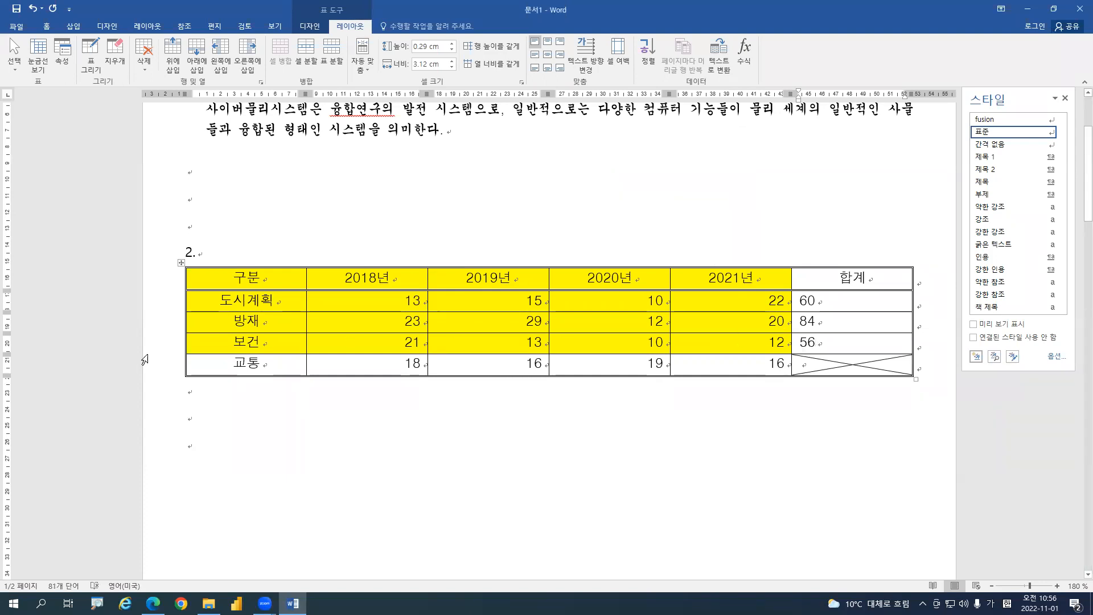
key("alt+Tab")
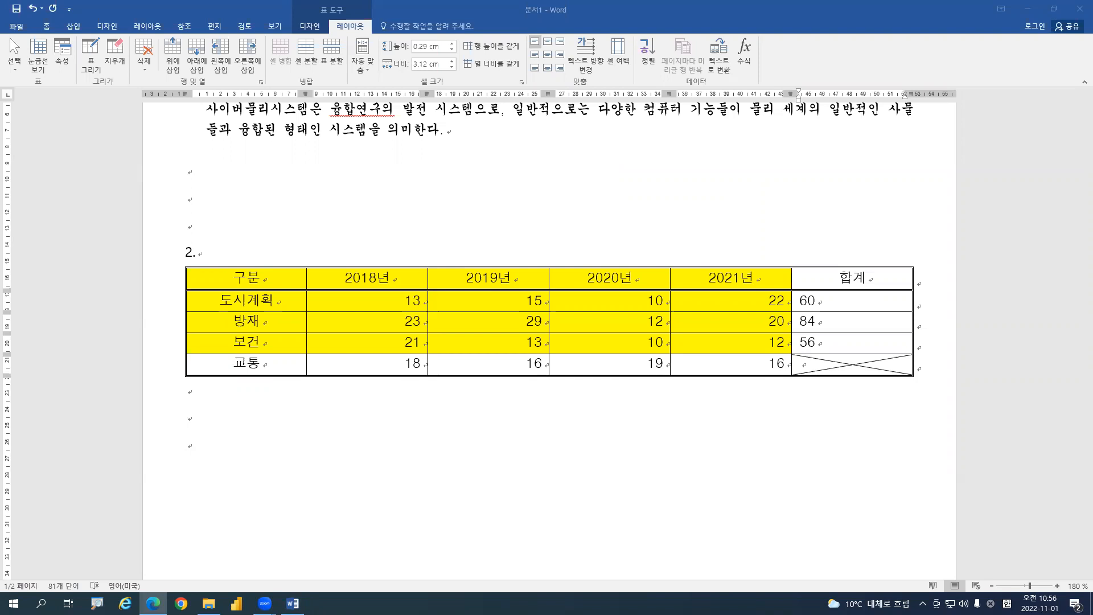
key("ctrl+alt+shift+s")
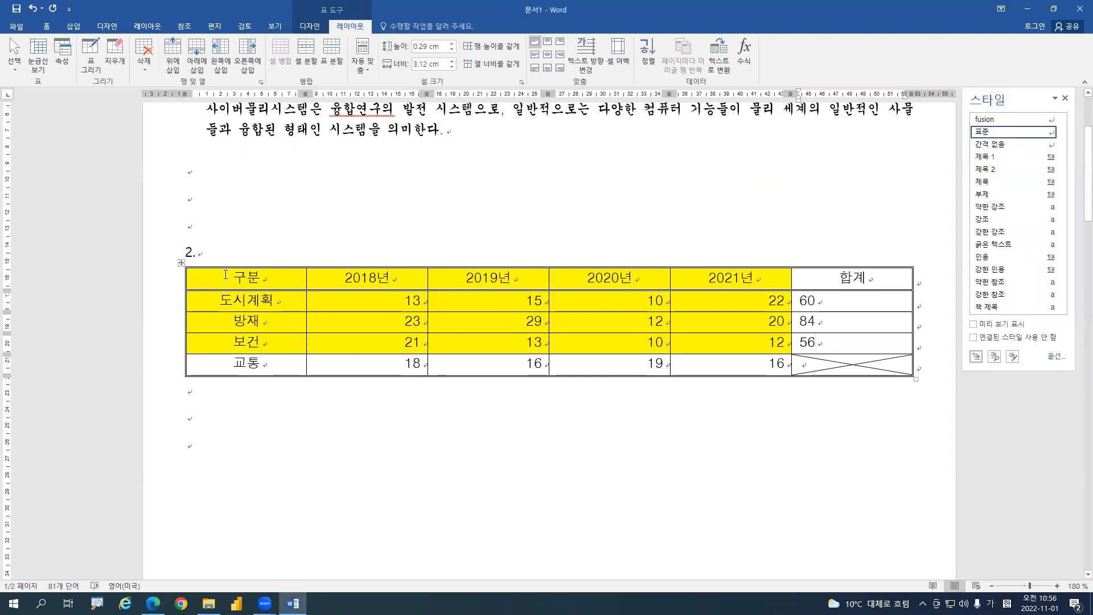
left_click(349, 301)
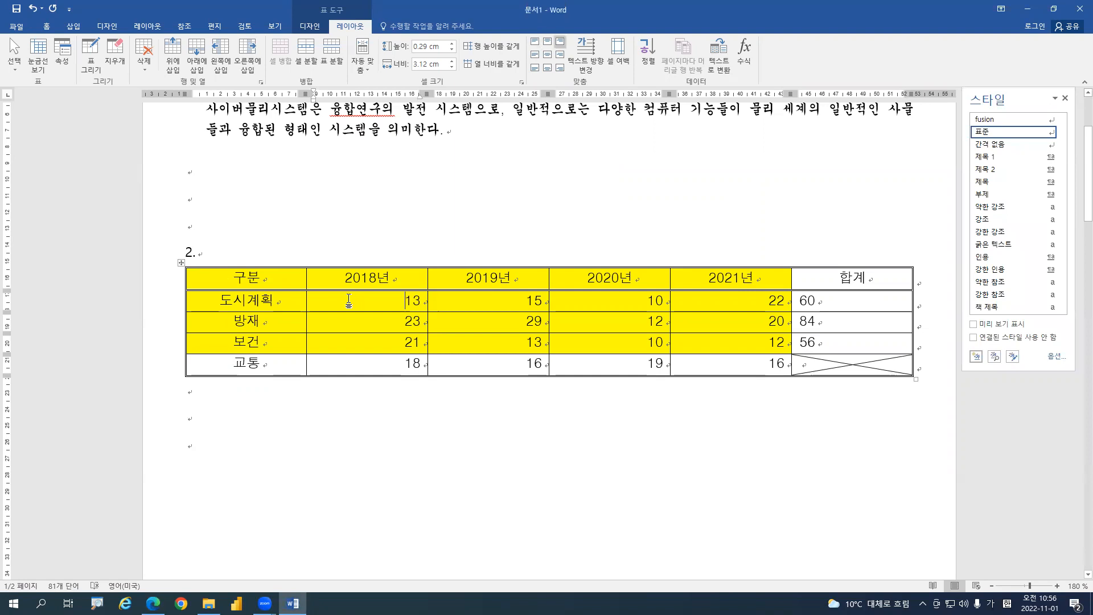
Add a 표 caption above the whole table with the text "사이버물리시스템 연도별 활동 현황(단위 : 개)"
left_click(180, 264)
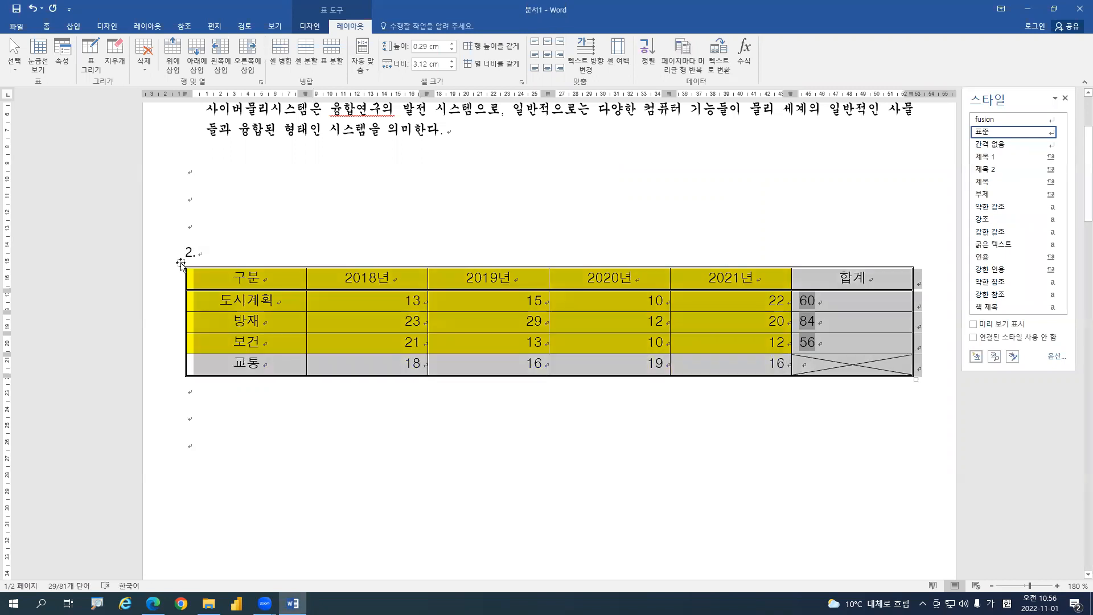
right_click(180, 264)
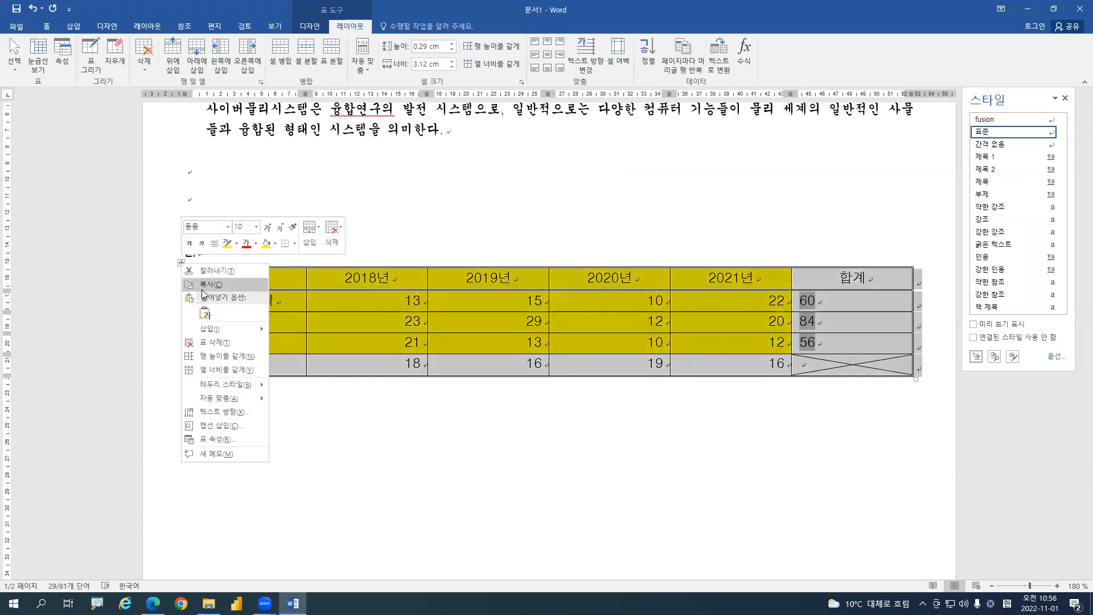
left_click(215, 426)
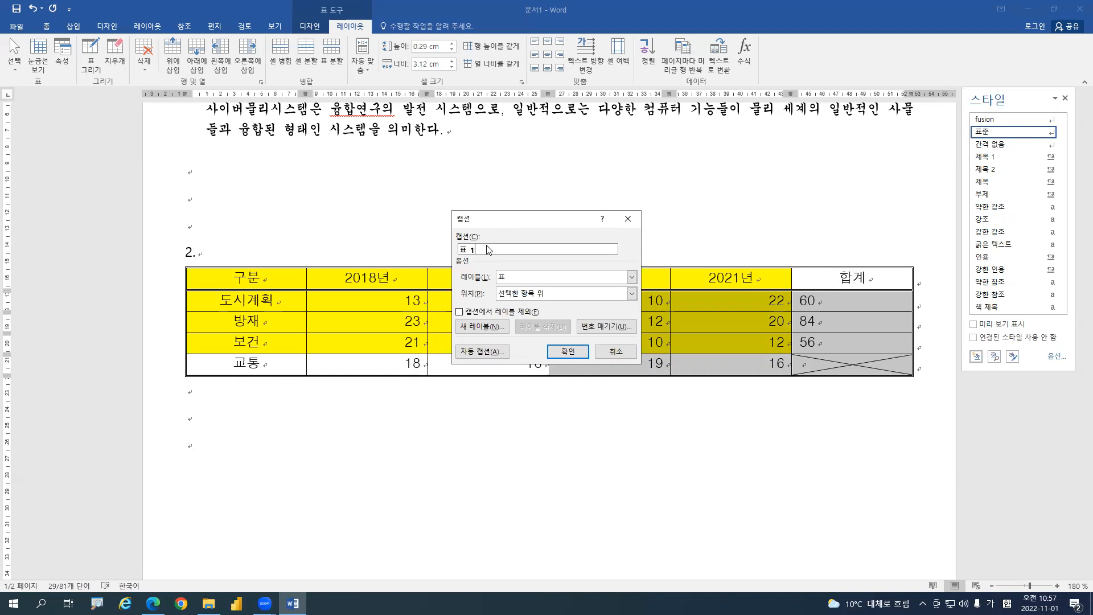
type("사이범")
type("물리시스테")
type(" 연ㄷㅗ별 호")
type("ㅏㄹ도ㅇ 현황(")
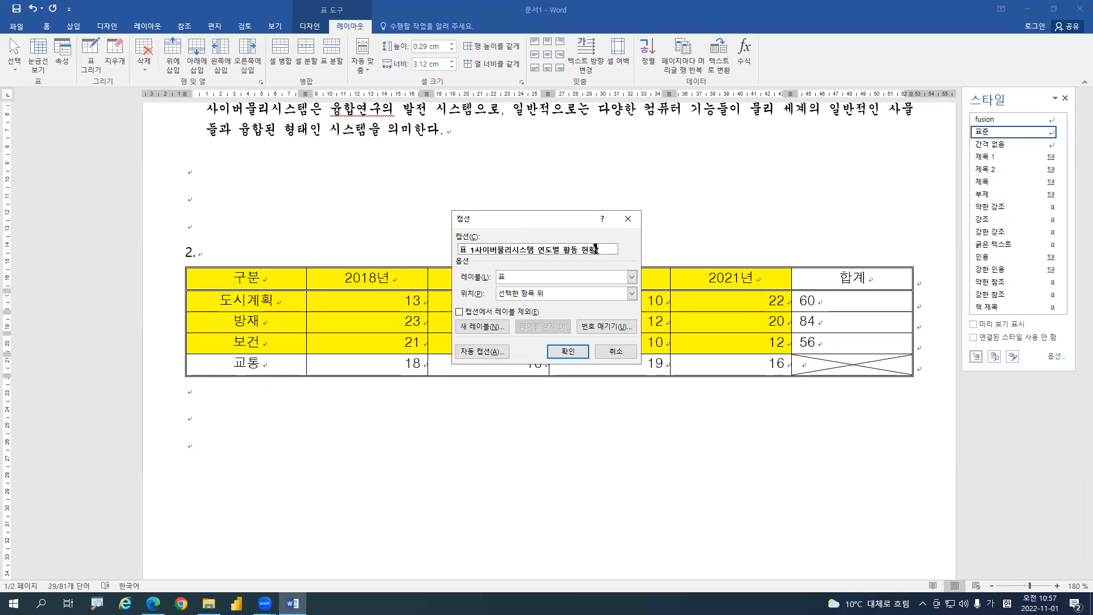
type("단위 : 개)")
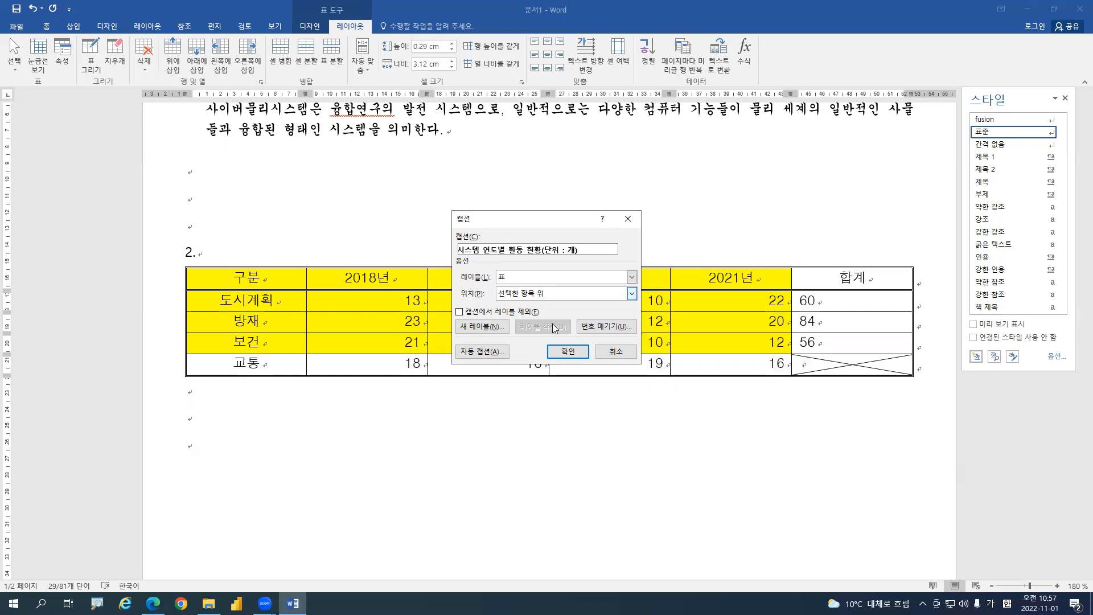
left_click(567, 352)
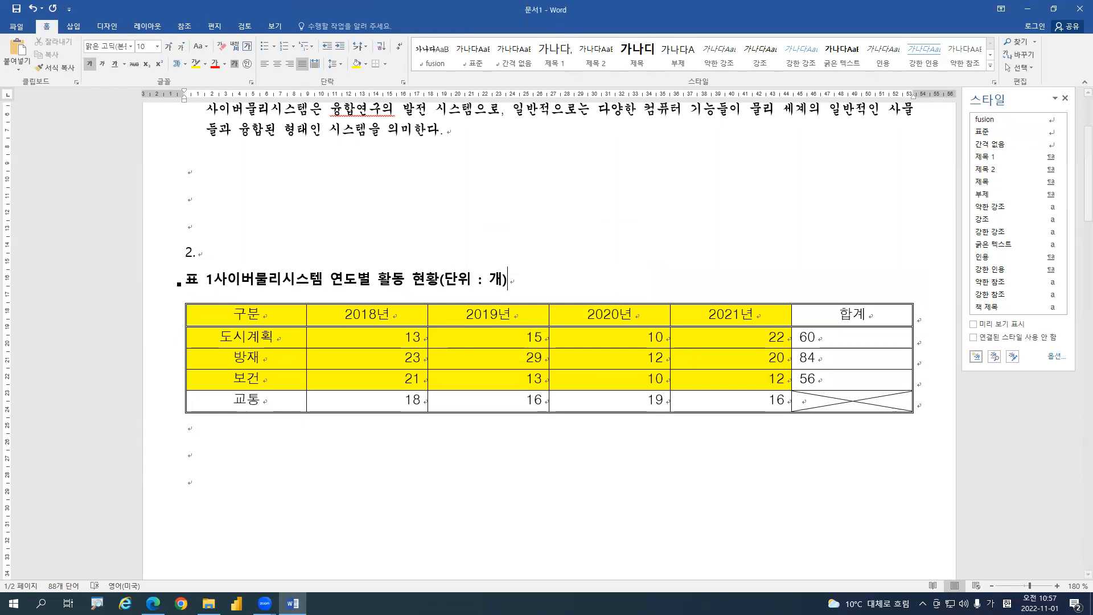
Delete the label and number "표 1" from the start of the table caption
key("alt+Tab")
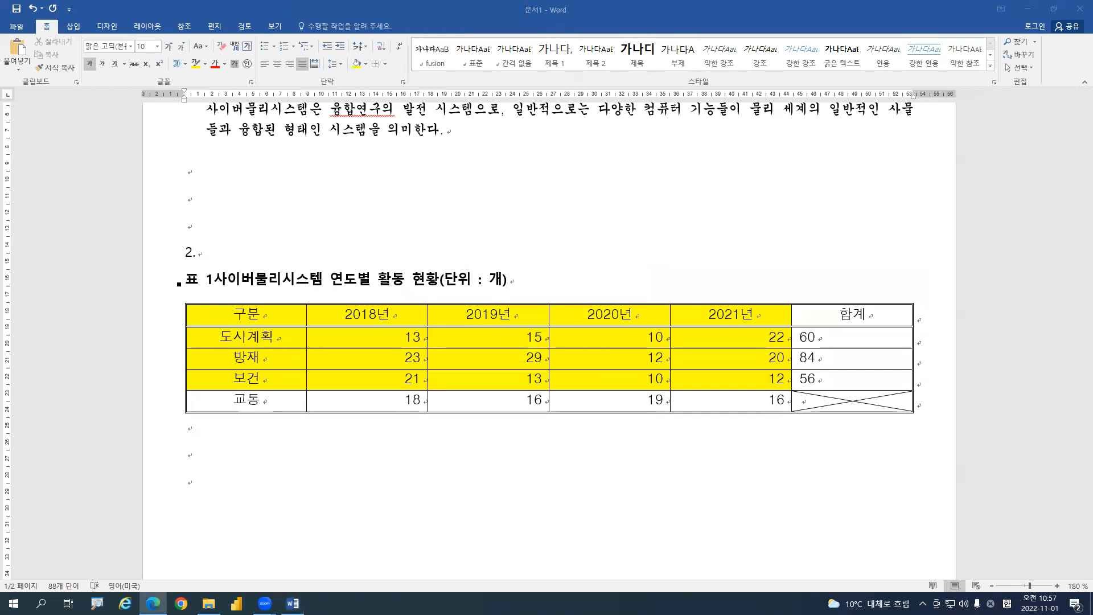
key("alt+Tab")
left_click(214, 279)
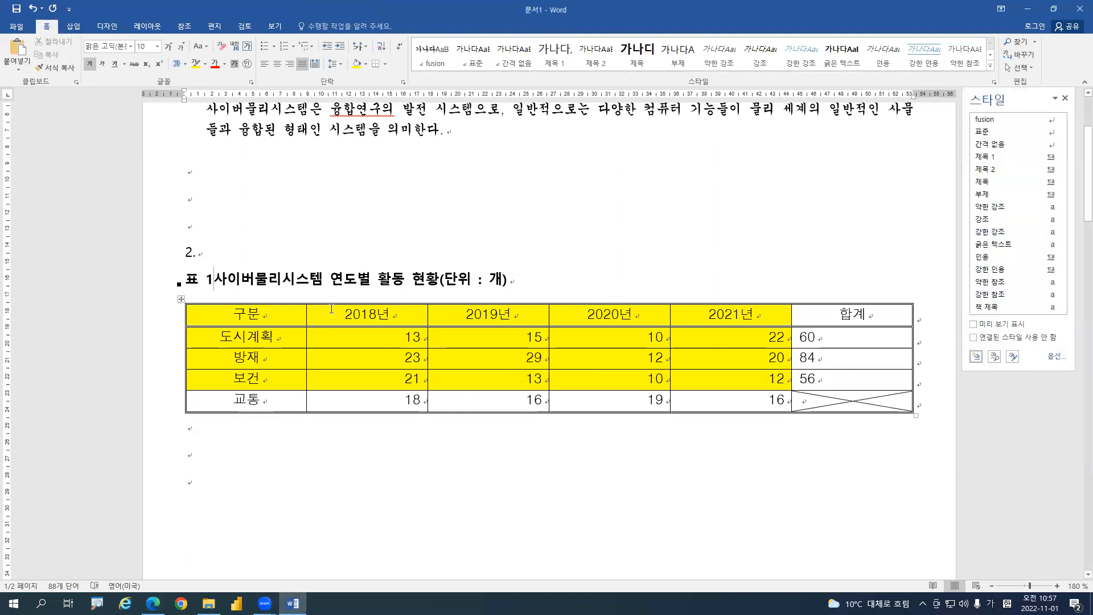
key("BackSpace")
key("BackSpace")
key("BackSpace")
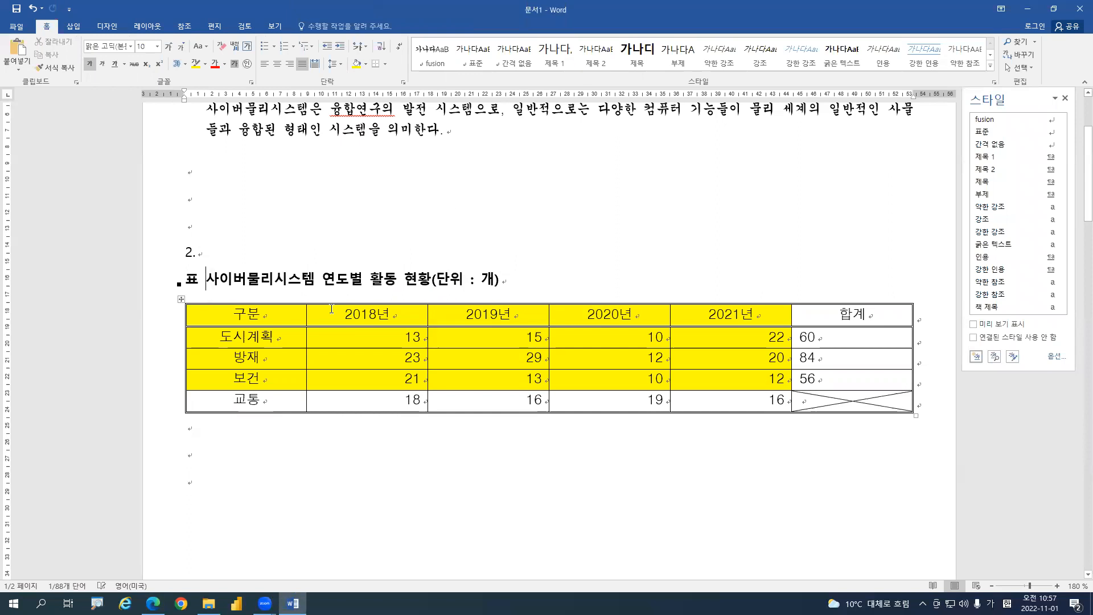
key("BackSpace")
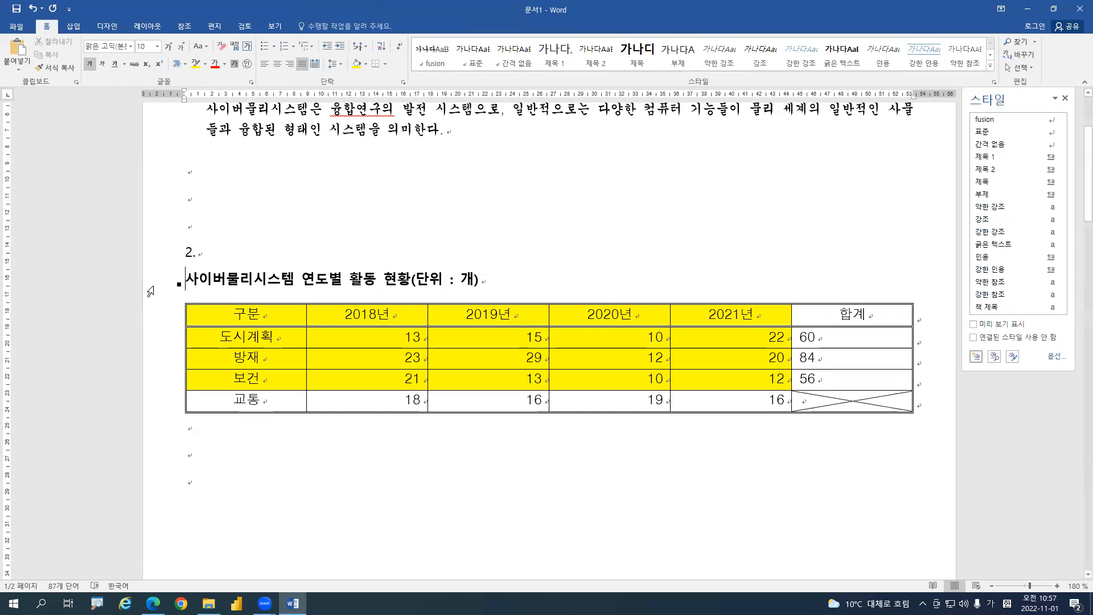
Set the table caption's font to 궁서, turn off its bold formatting and align it right
left_click_drag(188, 277, 507, 287)
left_click(96, 48)
type("궁")
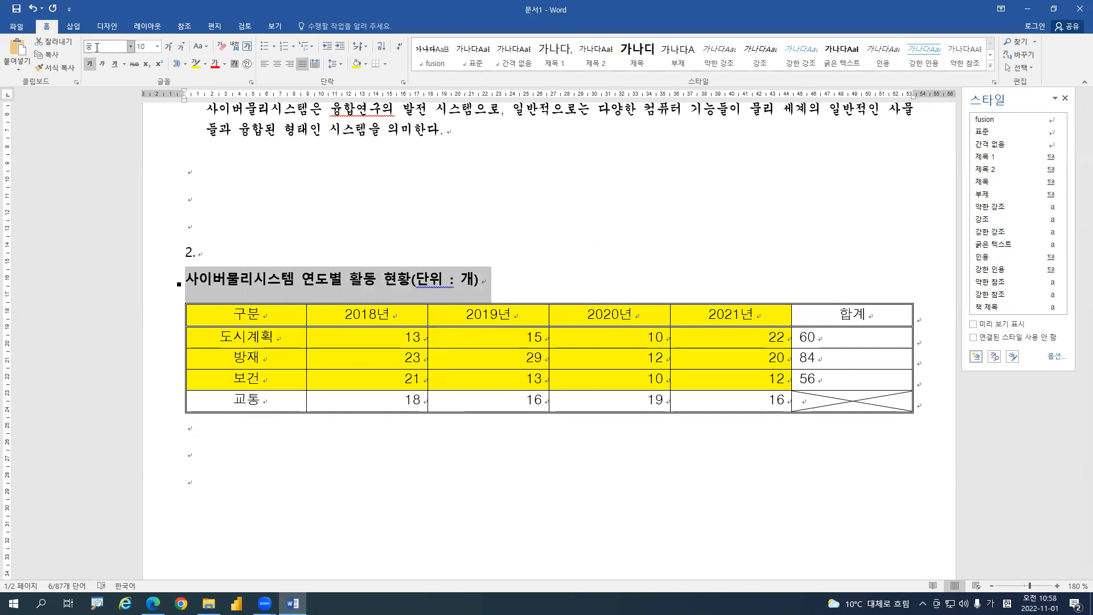
type("서")
left_click(146, 44)
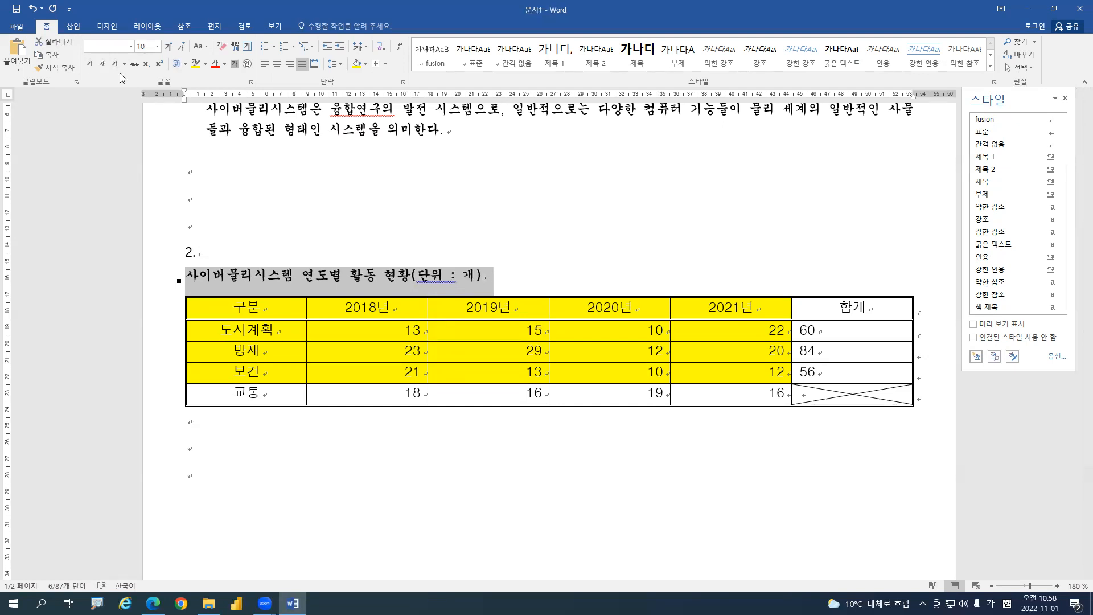
left_click(290, 67)
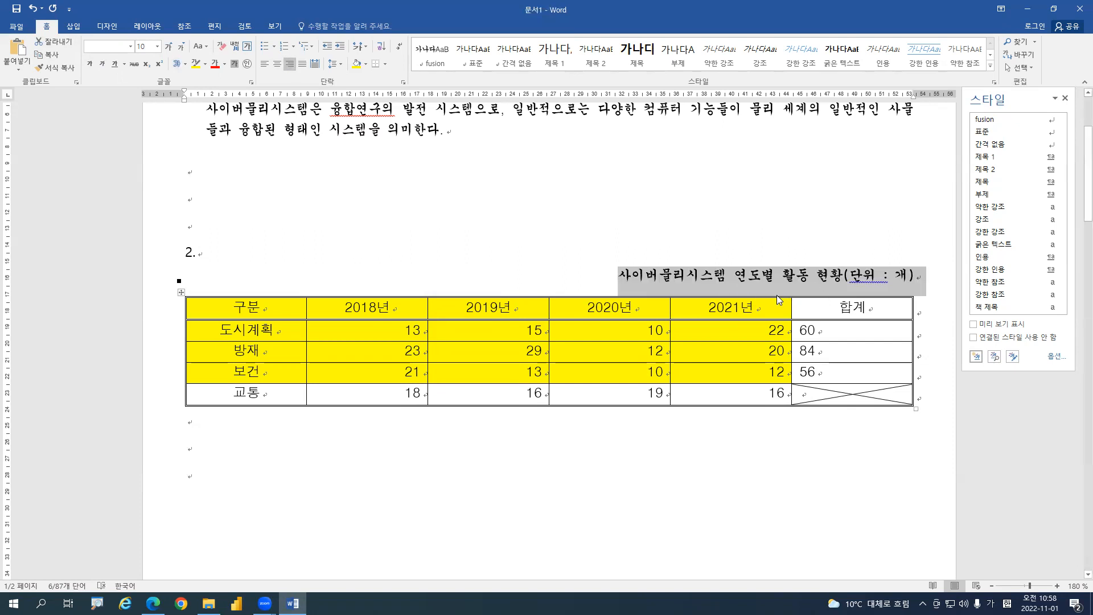
left_click(549, 445)
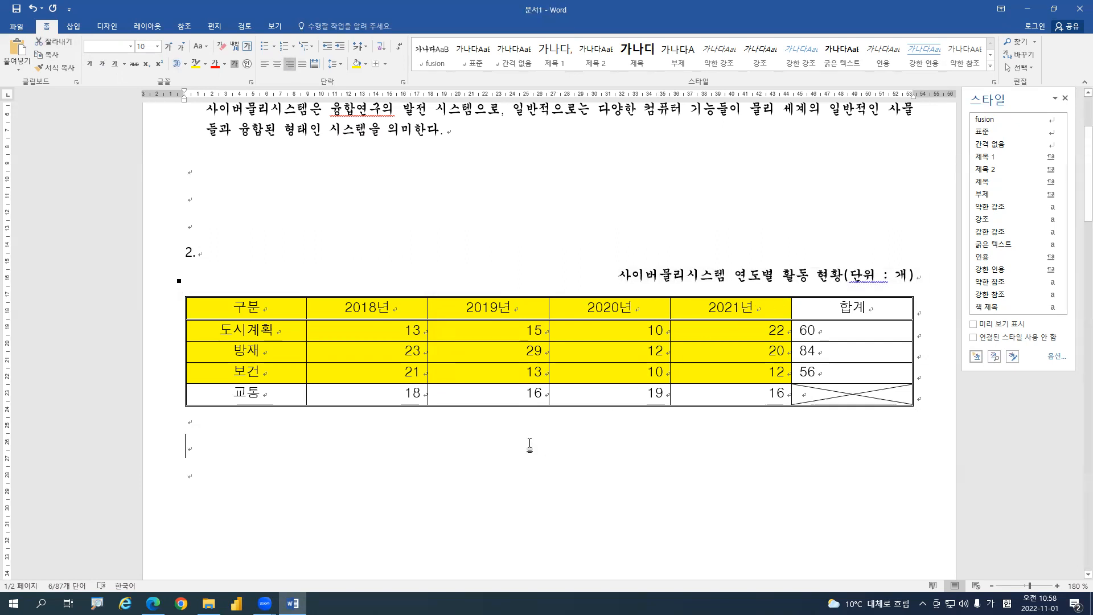
scroll(518, 444, "down", 3)
scroll(521, 444, "up", 2)
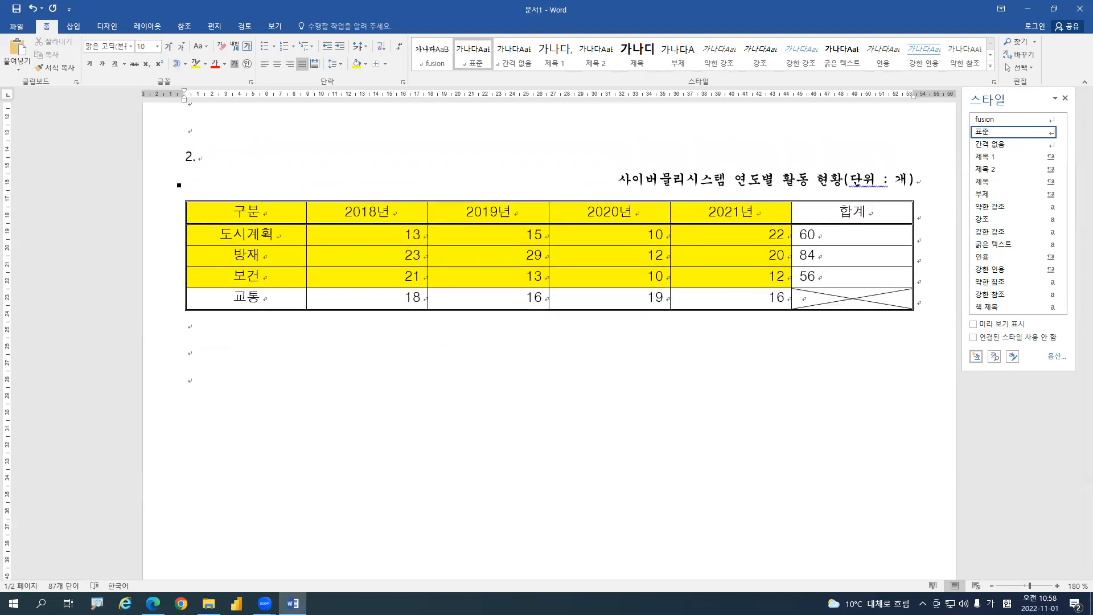
Merge the table caption into the line above and split it off again as a 표준-style paragraph
left_click(184, 187)
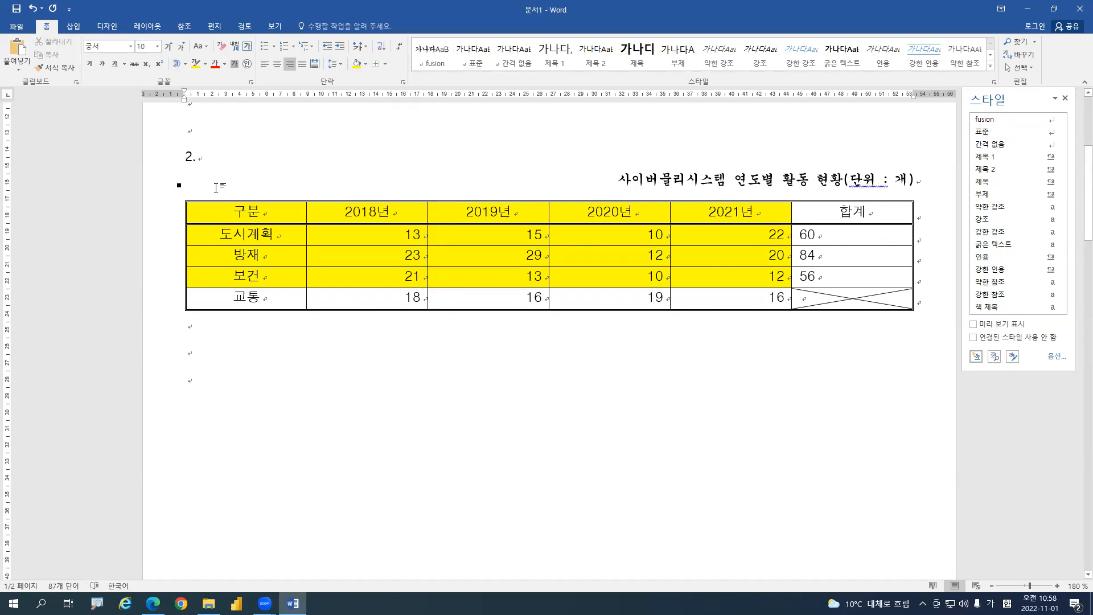
key("ctrl+j")
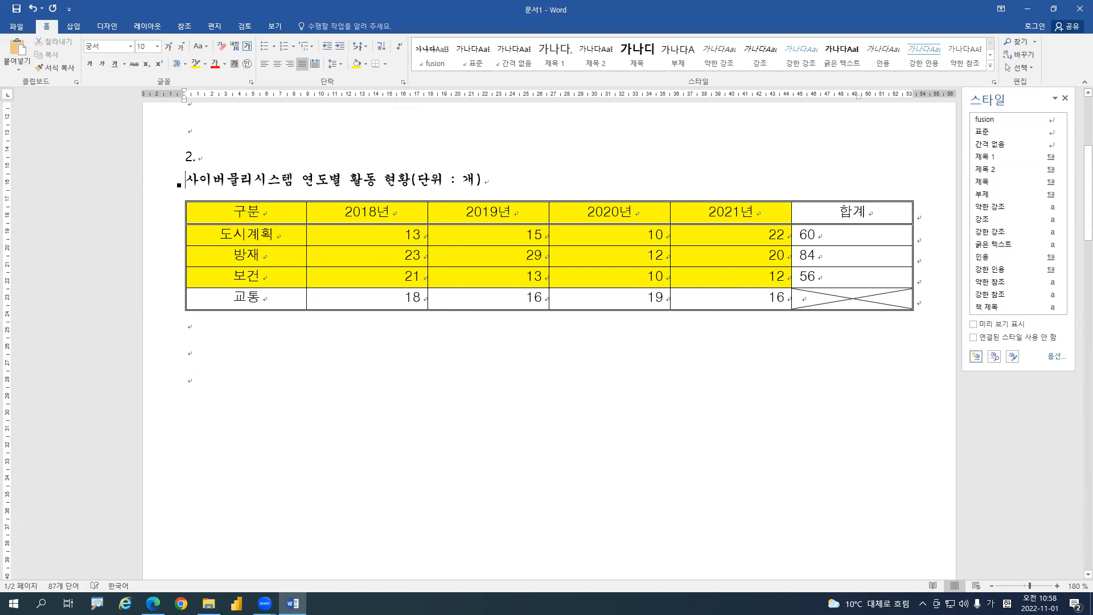
key("BackSpace")
key("Return")
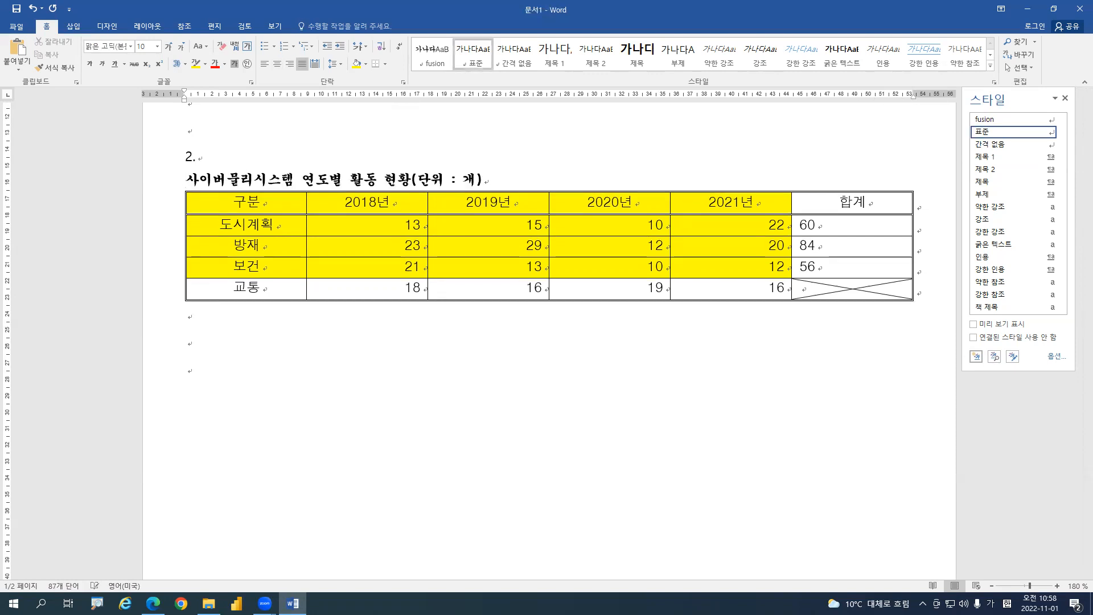
Reapply the 궁서 font to the whole caption line, remove its bold formatting and right-align it above the table
left_click(105, 46)
left_click_drag(186, 180, 500, 188)
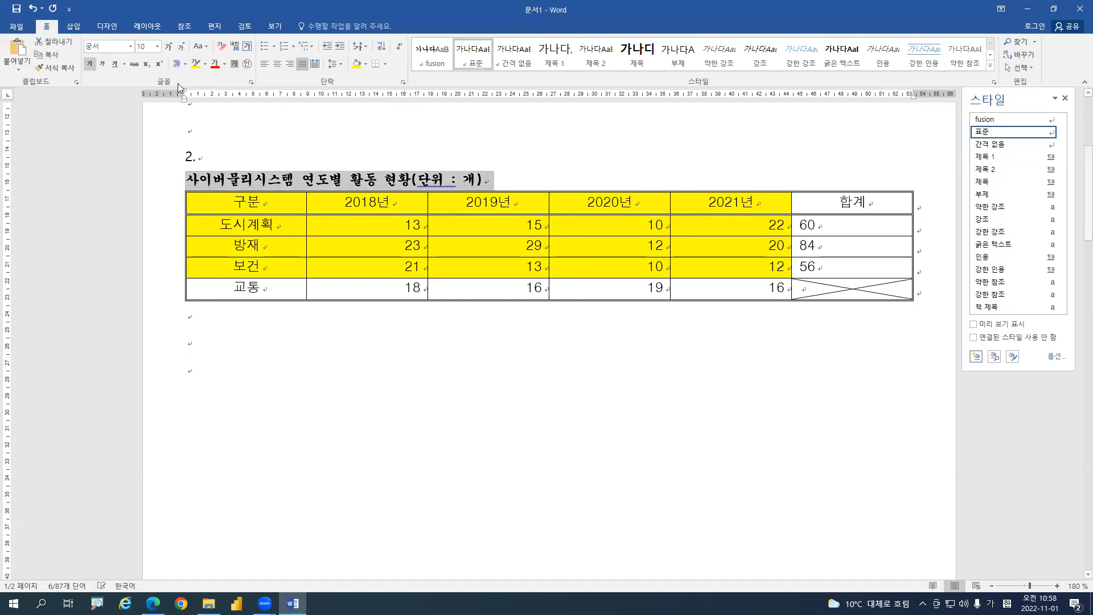
left_click(125, 46)
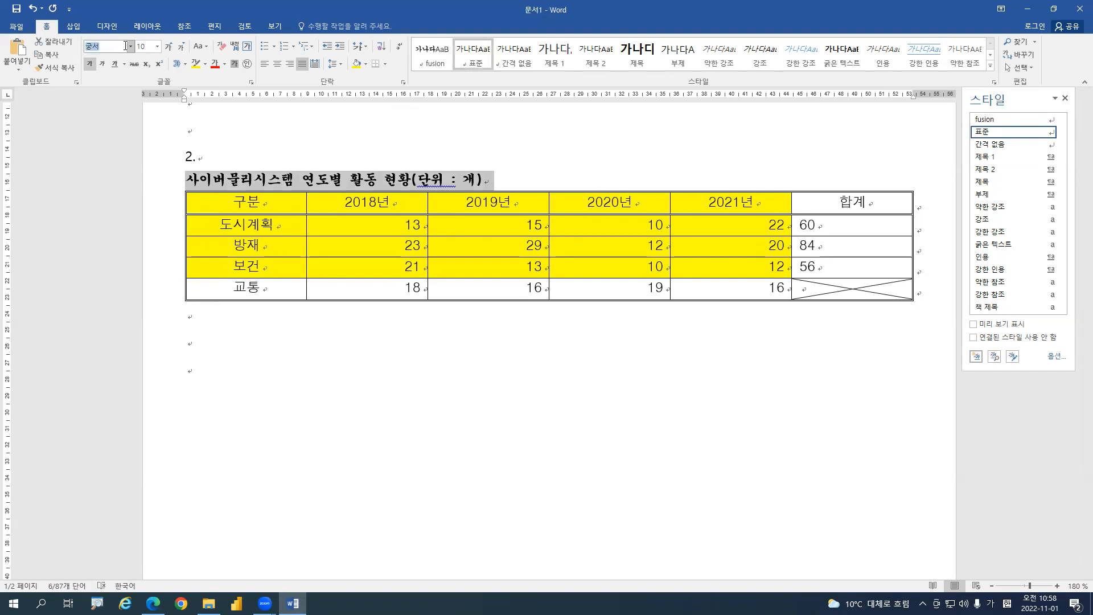
key("Return")
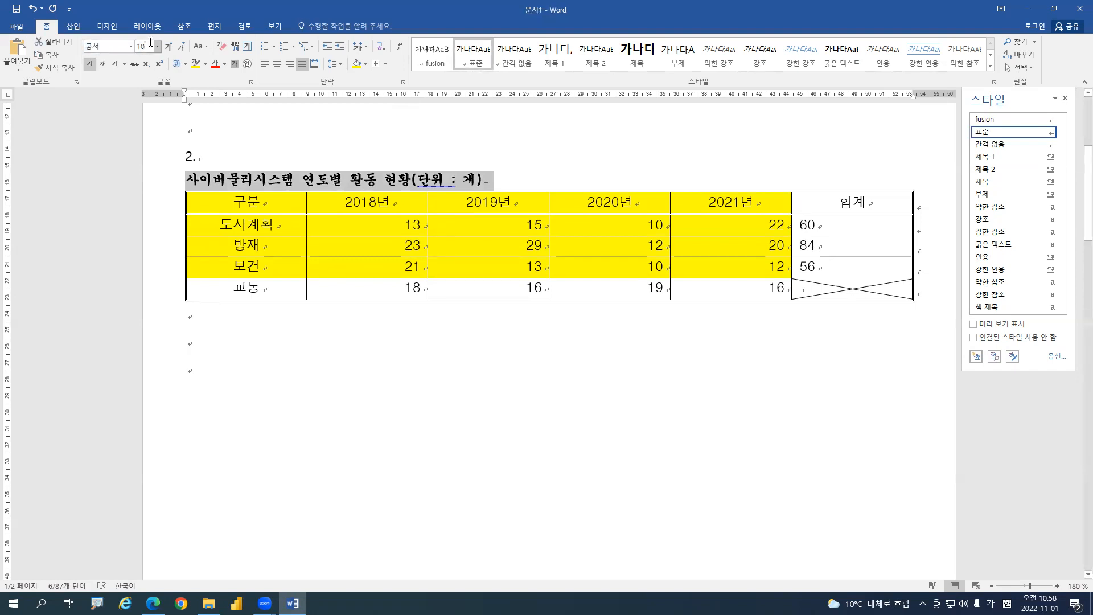
left_click(89, 64)
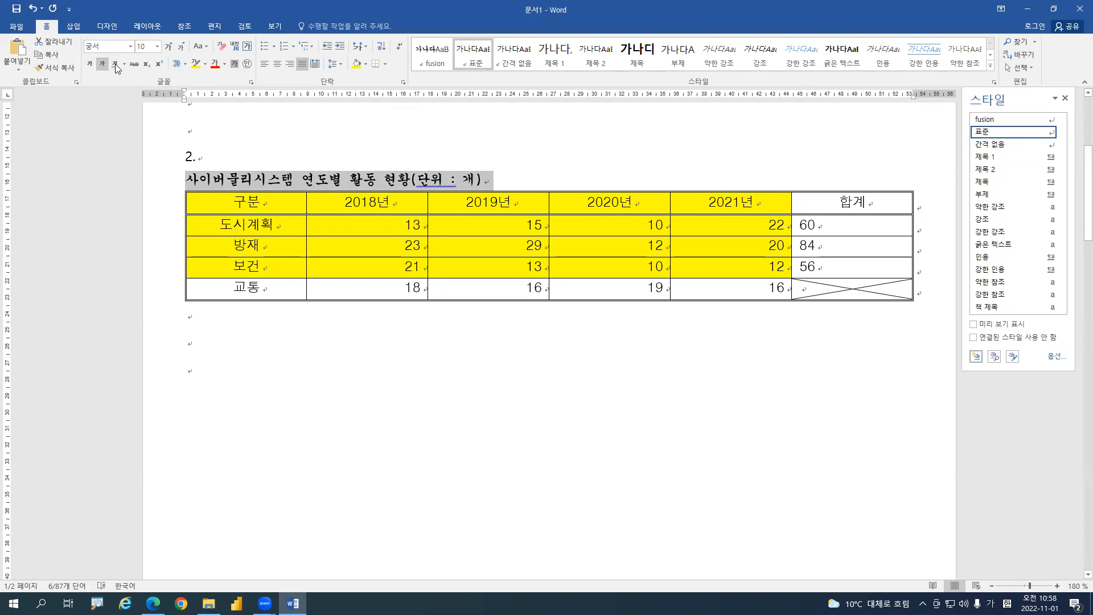
left_click(288, 64)
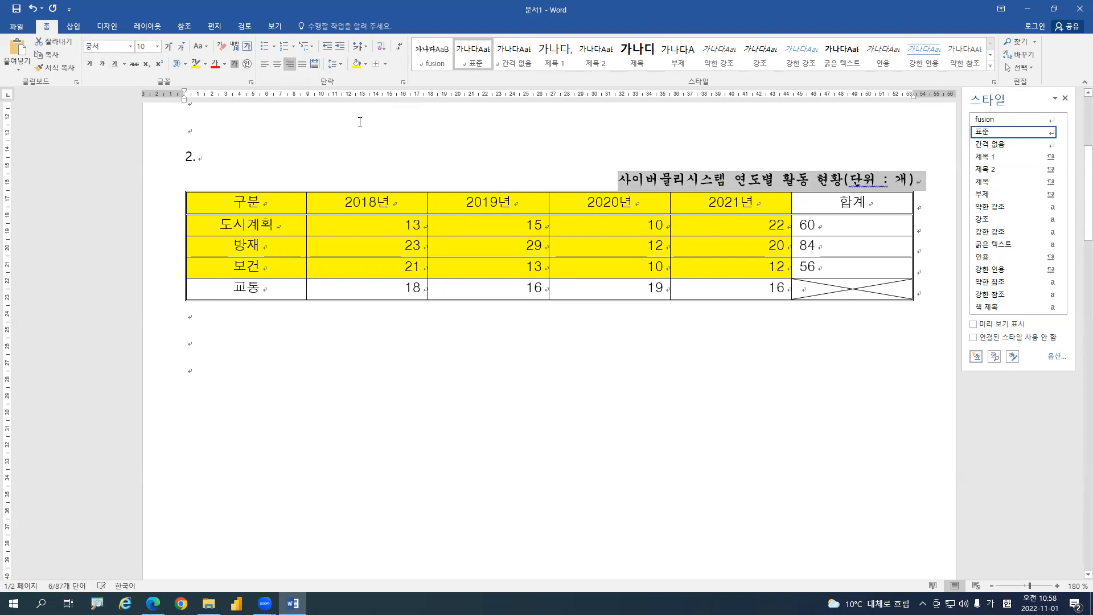
left_click(228, 361)
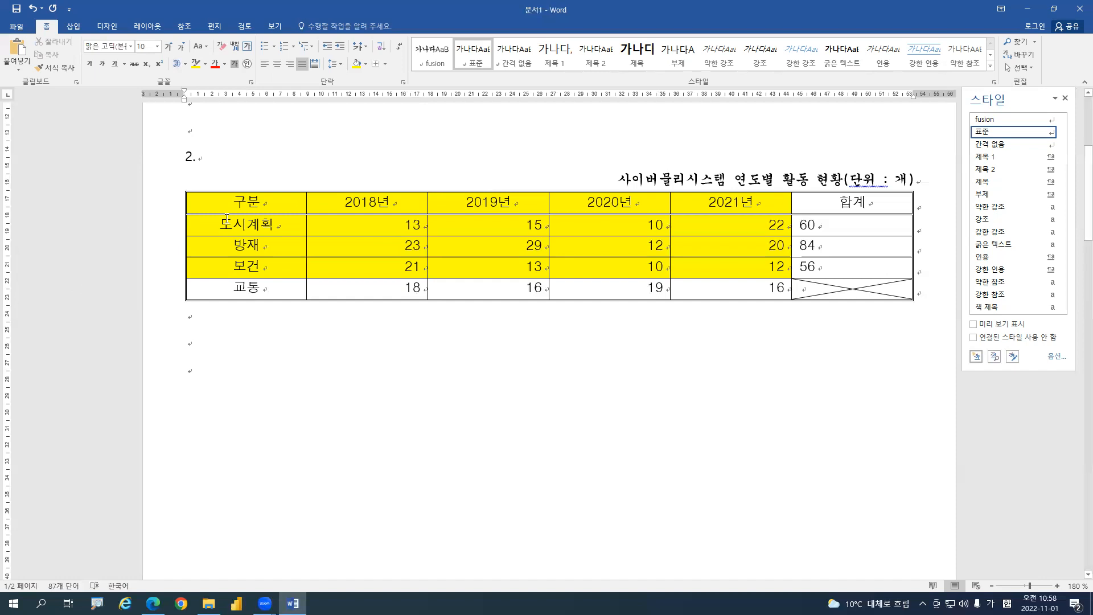
Copy the yellow-shaded table cells from 구분 to 2021년, down through the 보건 row
left_click_drag(297, 212, 699, 268)
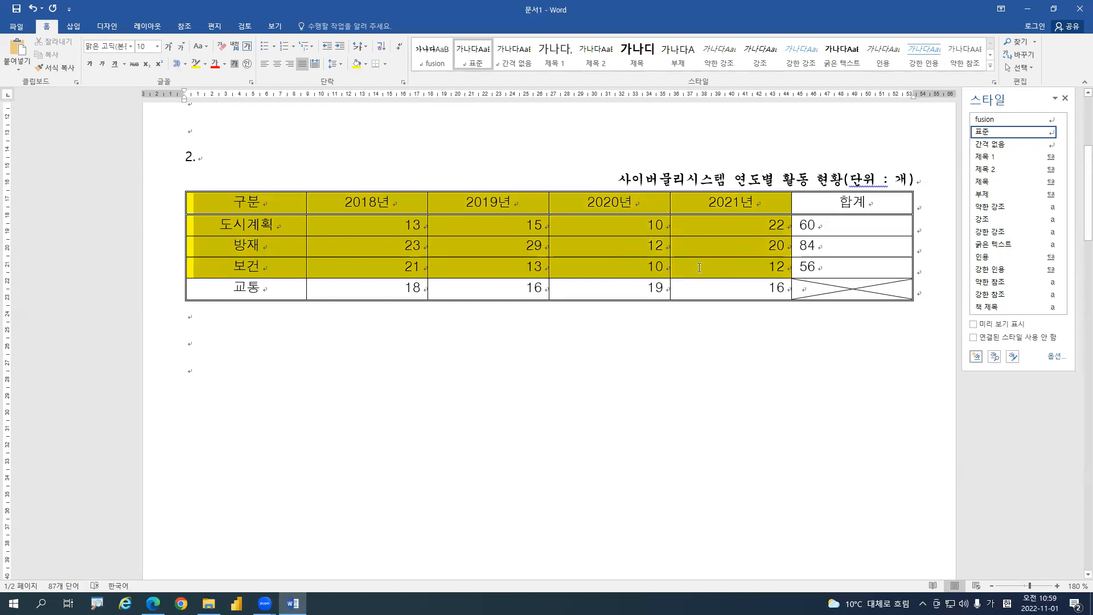
right_click(277, 228)
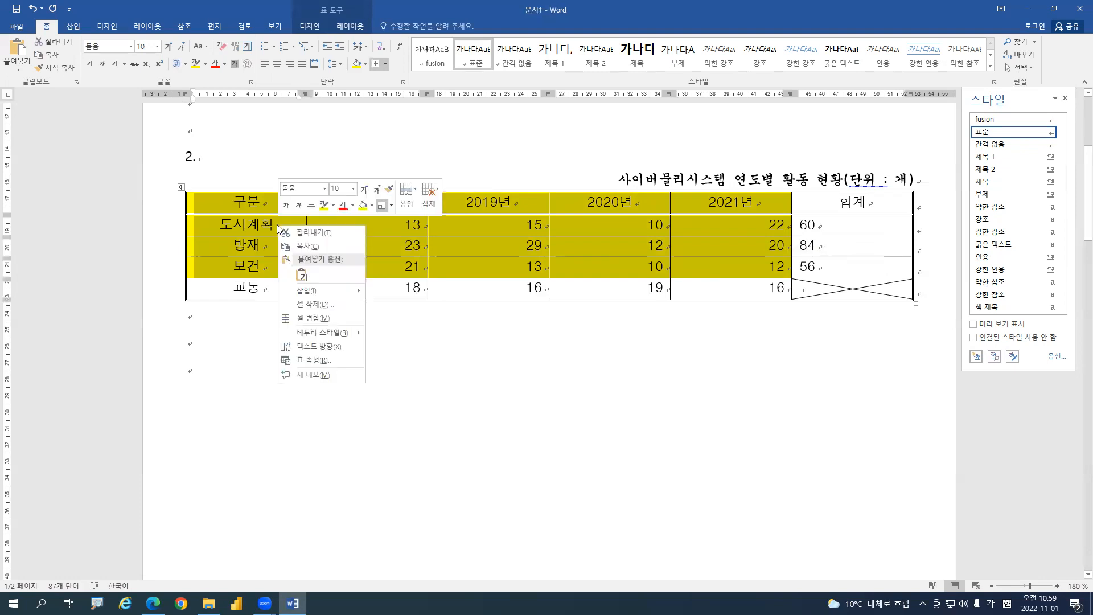
left_click(313, 251)
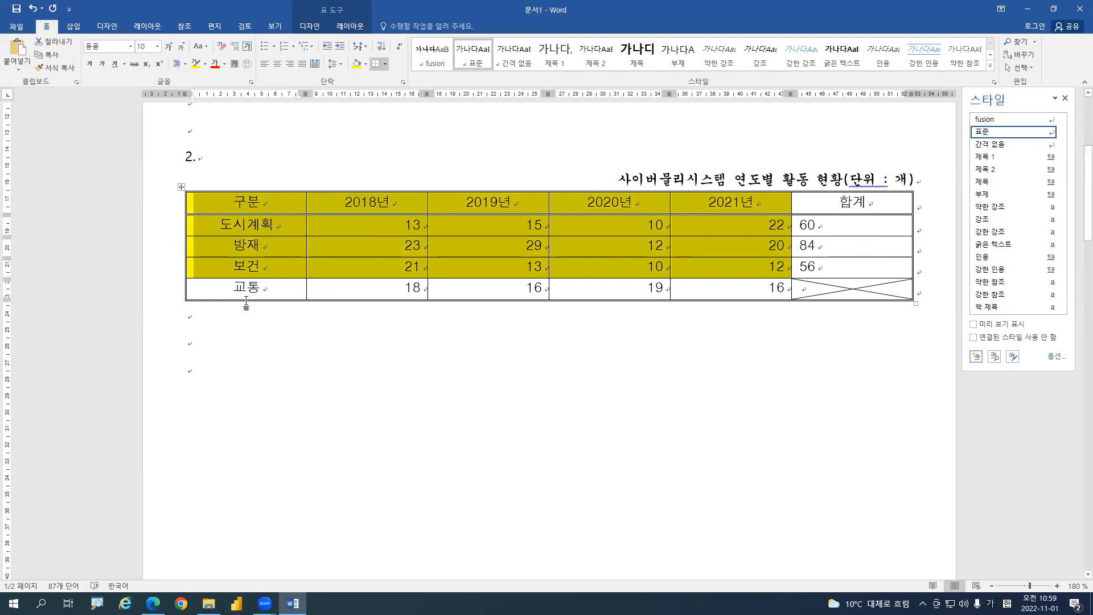
Insert a clustered column chart (묶은 세로 막대형) in the empty paragraph below the table
left_click(200, 359)
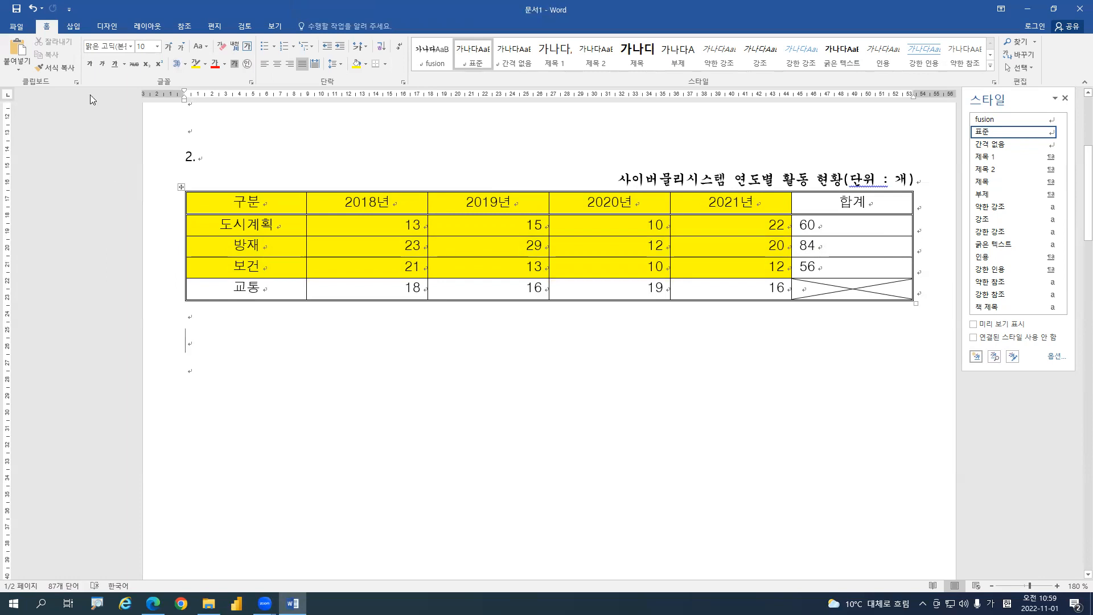
left_click(72, 26)
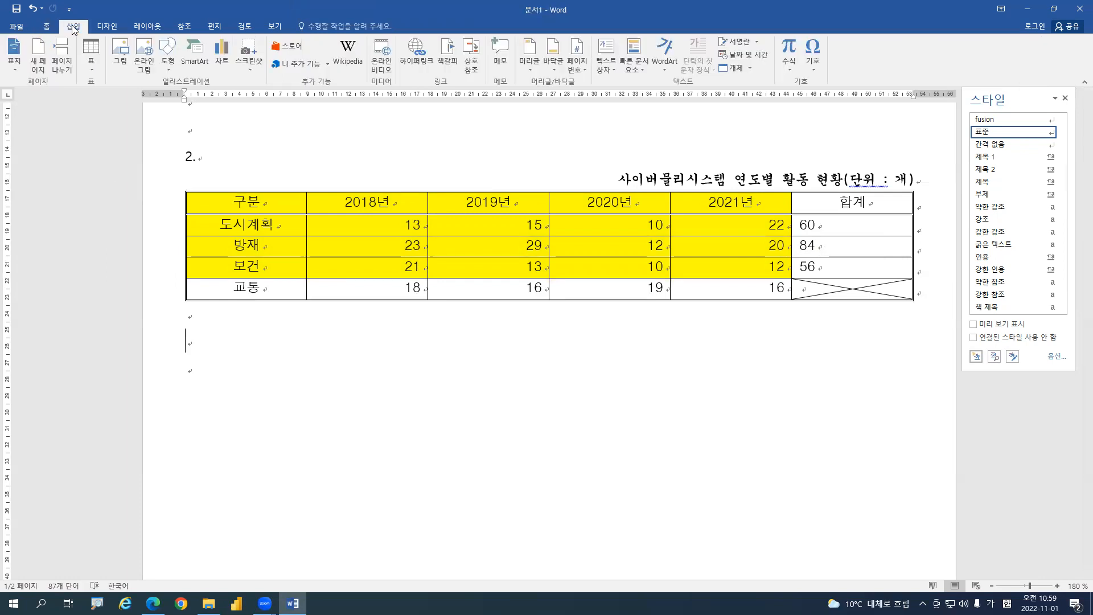
left_click(222, 59)
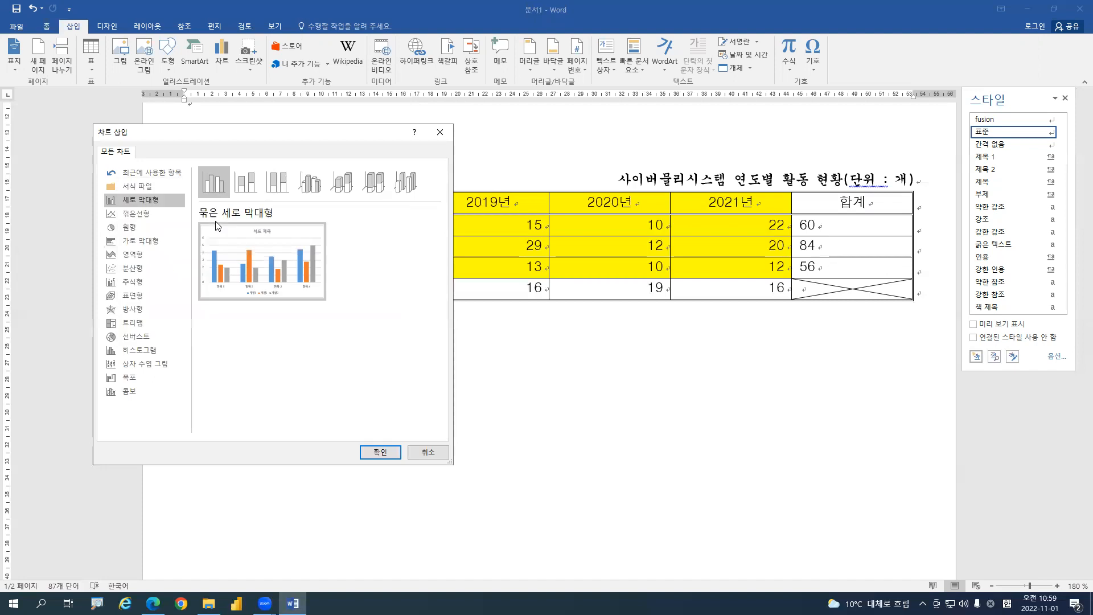
mouse_move(234, 249)
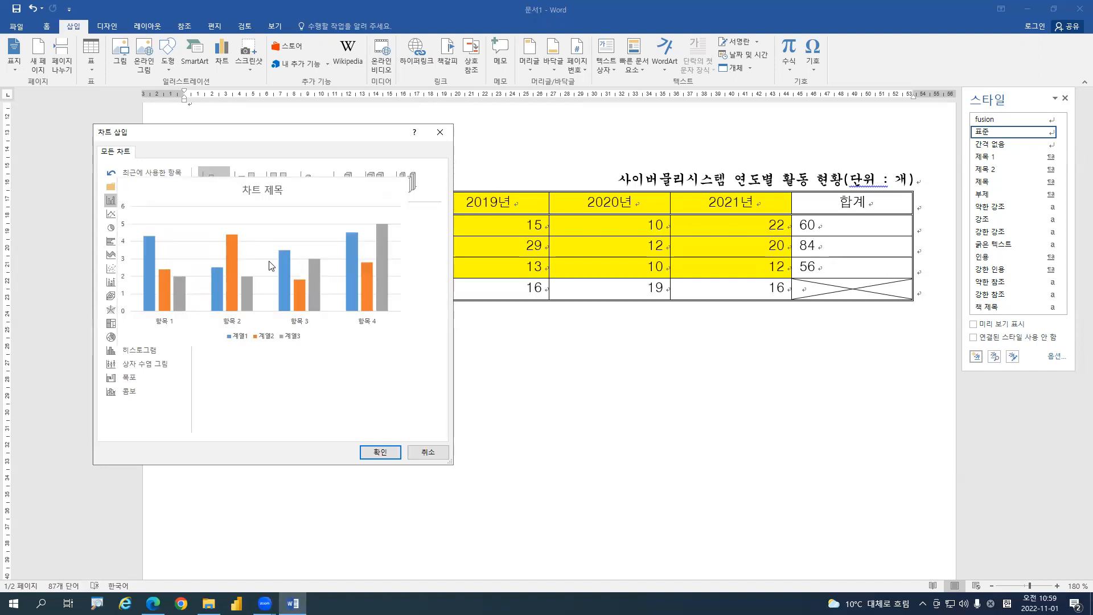
left_click(370, 452)
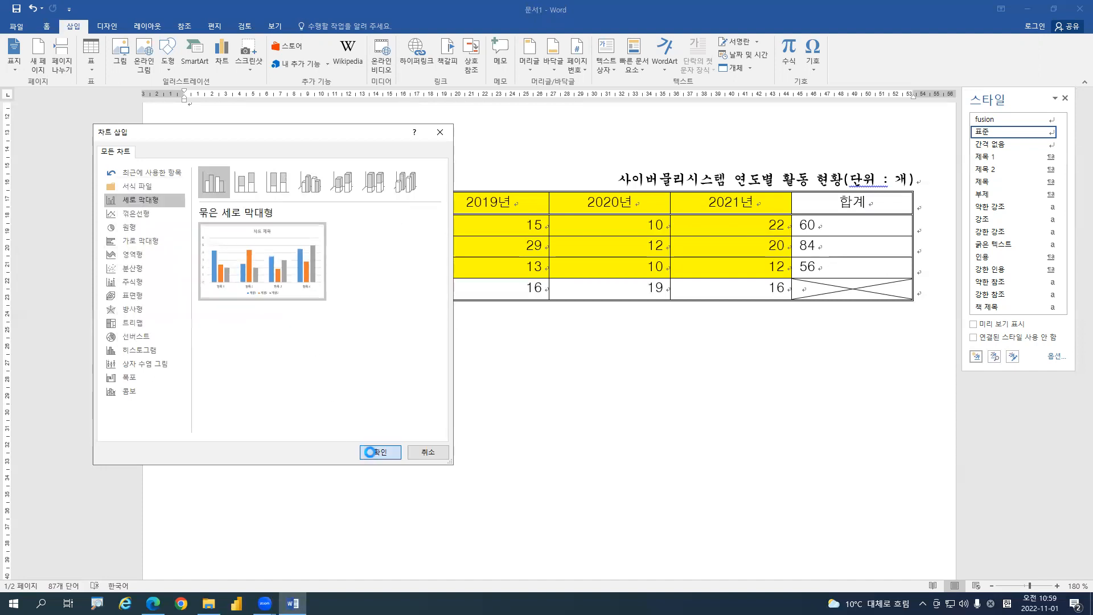
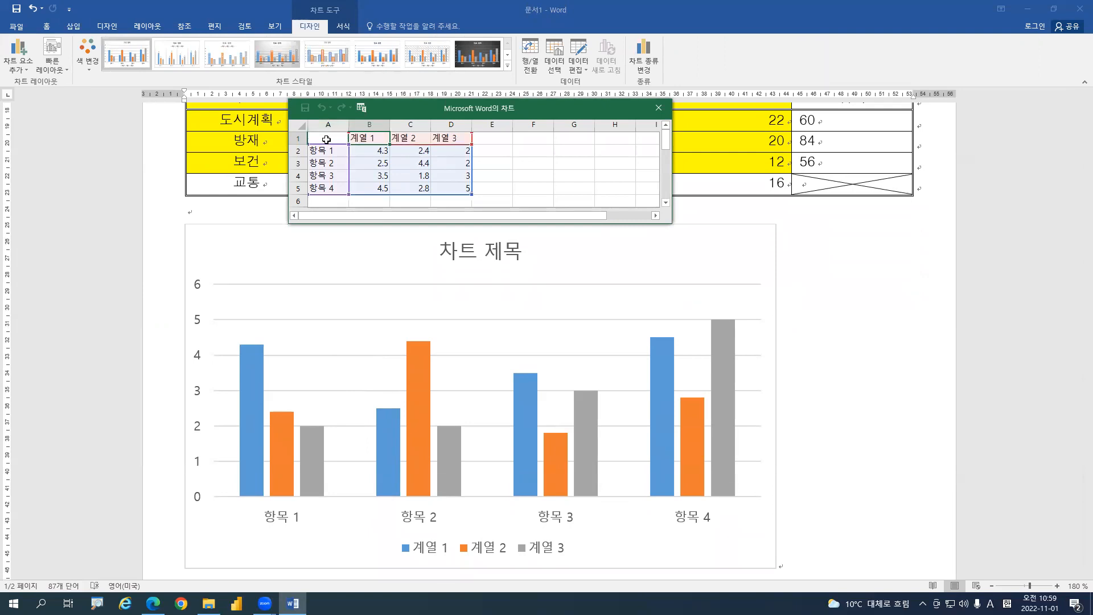
Paste the copied table data into the chart's data sheet from cell A1, matching the destination formatting
left_click(321, 138)
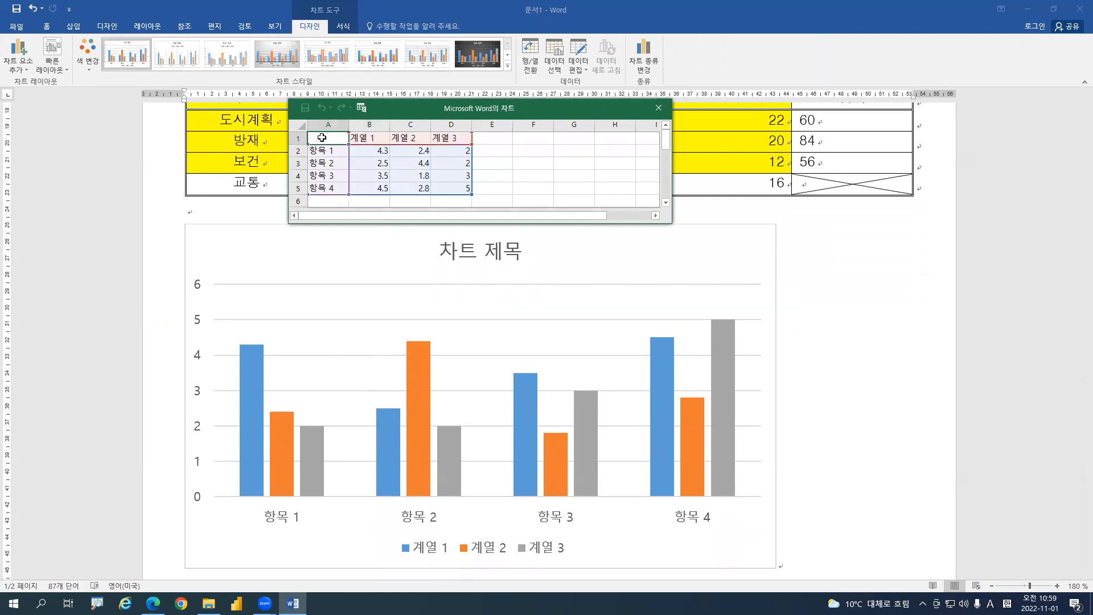
right_click(321, 138)
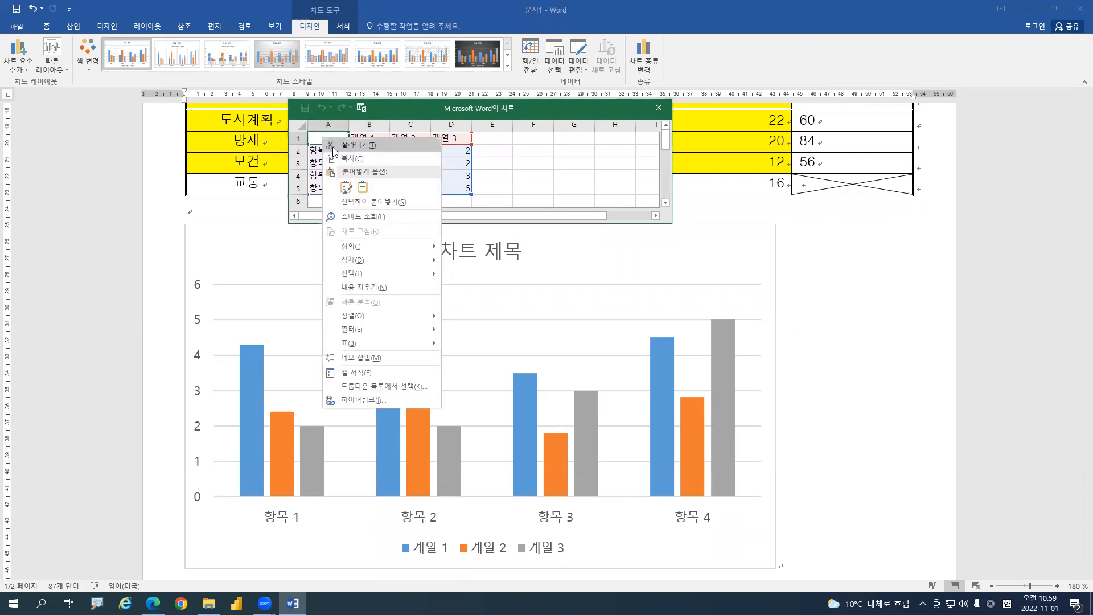
left_click(363, 187)
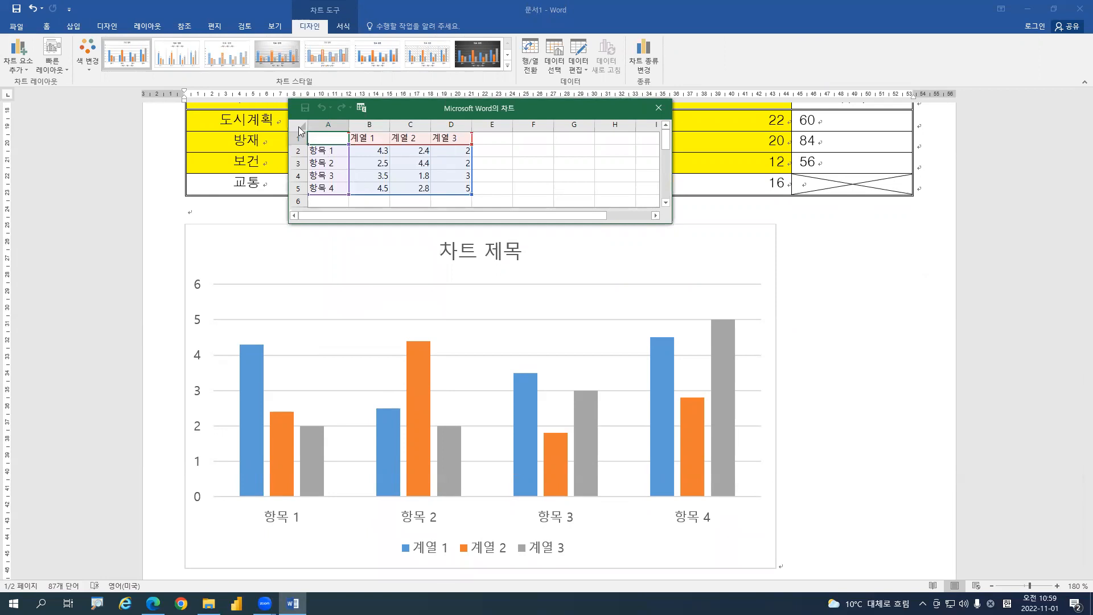
type("구분\t2018년\t2019년\t2020년\t2021년 도시계획\t13\t15\t10\t22 방재\t23\t29\t12\t20 보건\t21\t13\t10\t12")
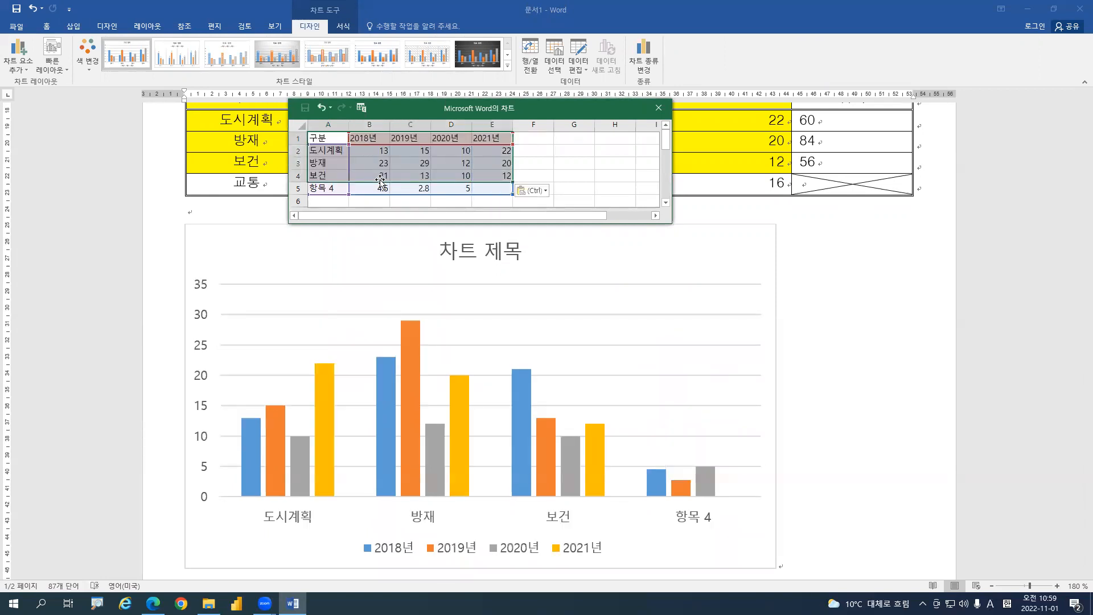
Delete the leftover 항목 4 row from the chart's data sheet and close the sheet
left_click(313, 191)
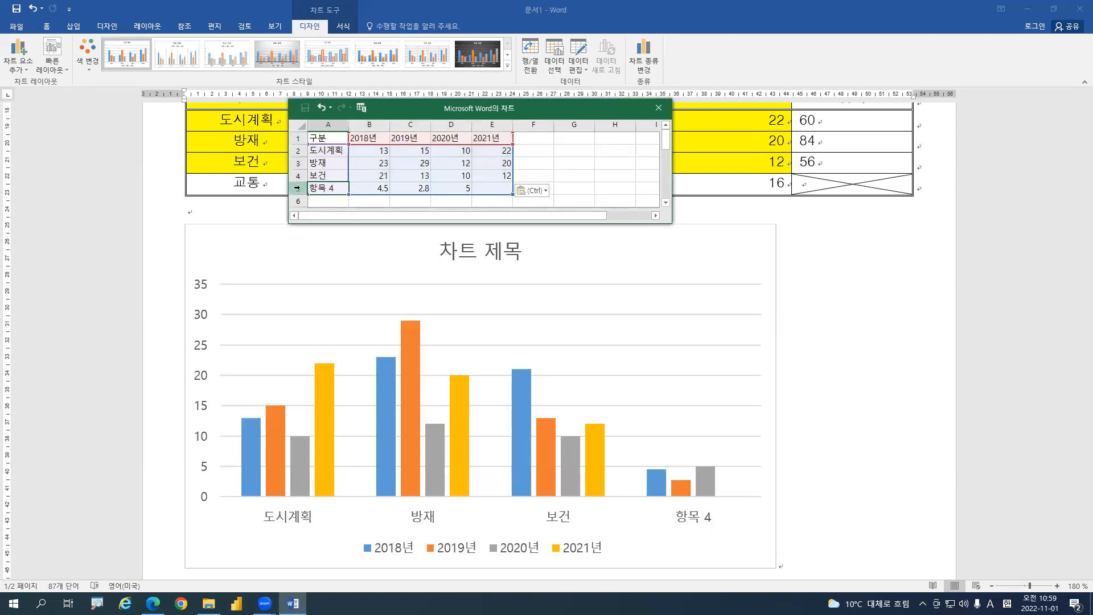
left_click(296, 188)
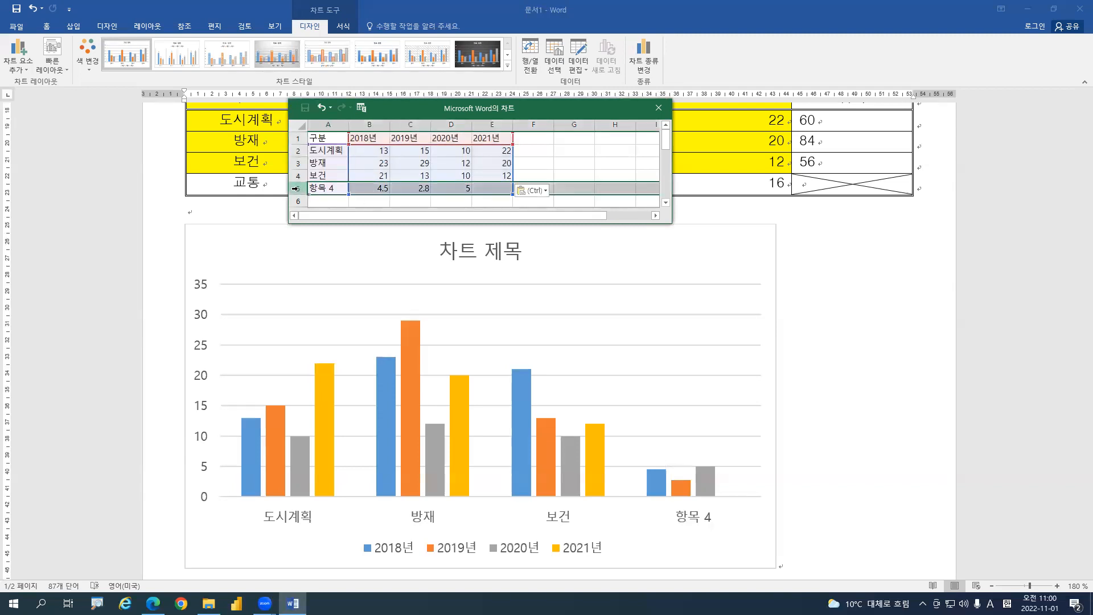
right_click(295, 187)
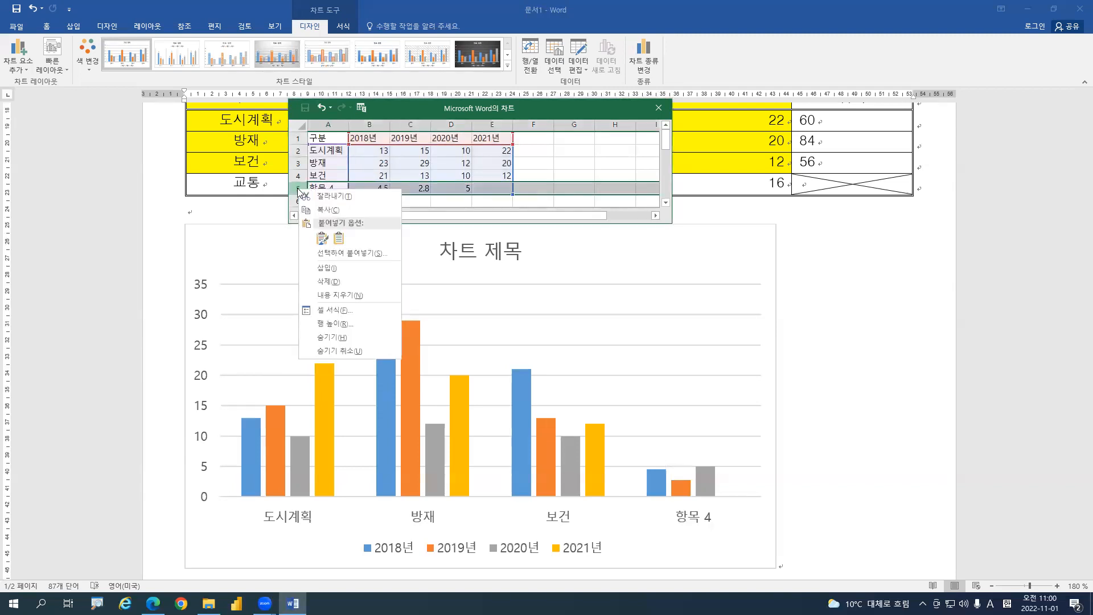
left_click(329, 281)
left_click(448, 161)
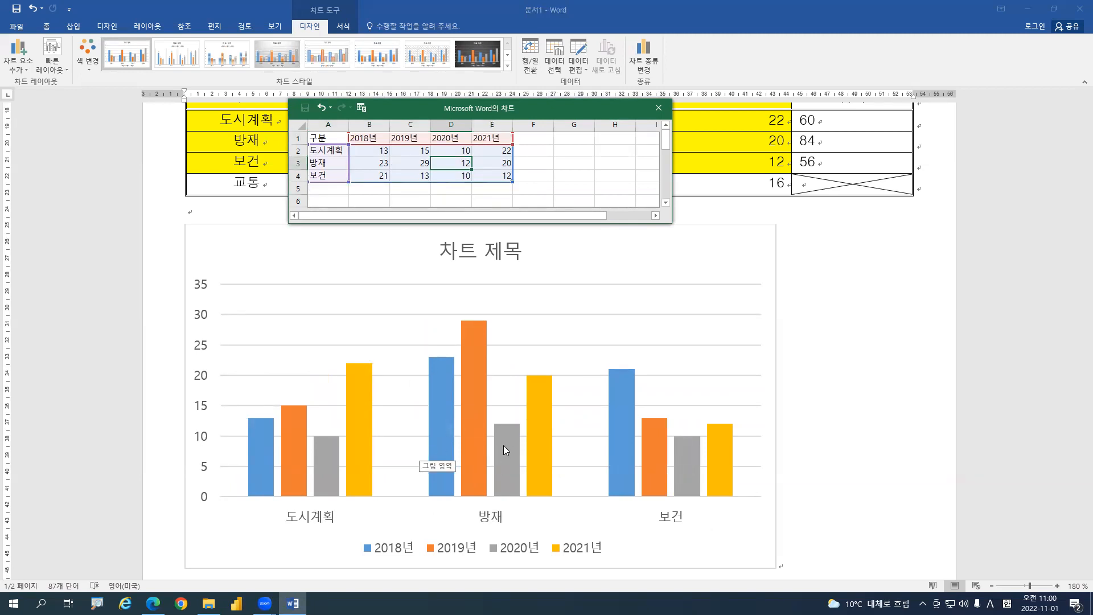
left_click(657, 109)
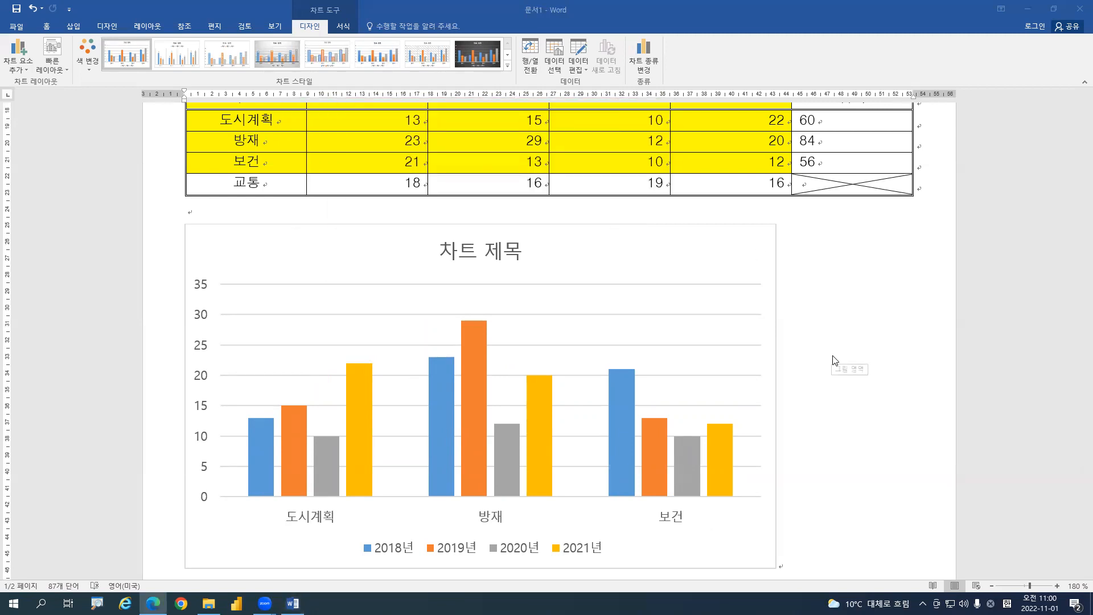
scroll(828, 354, "down", 3)
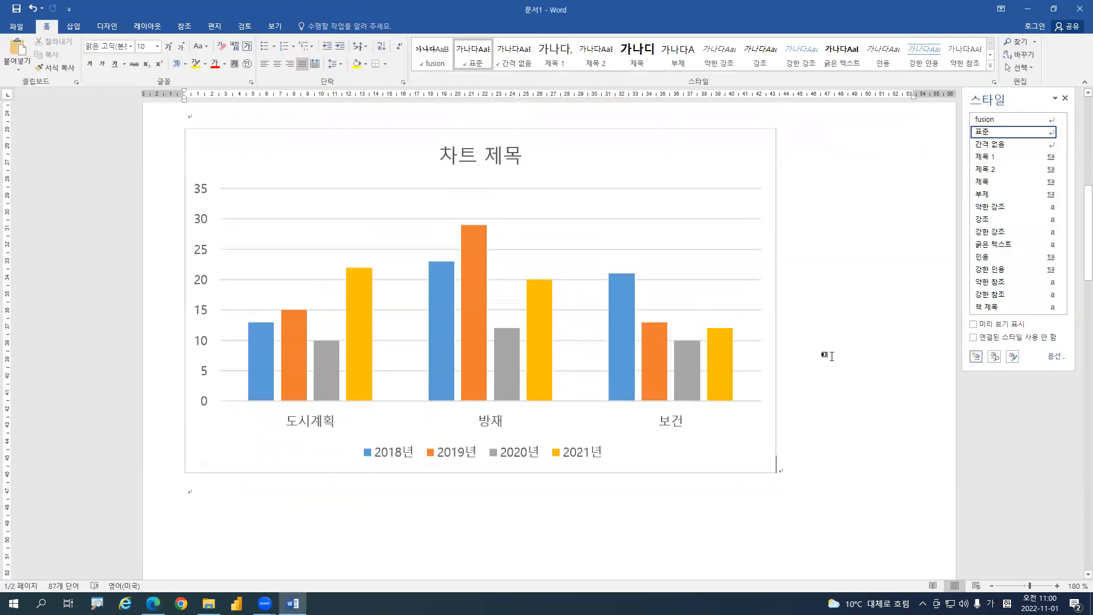
mouse_move(354, 367)
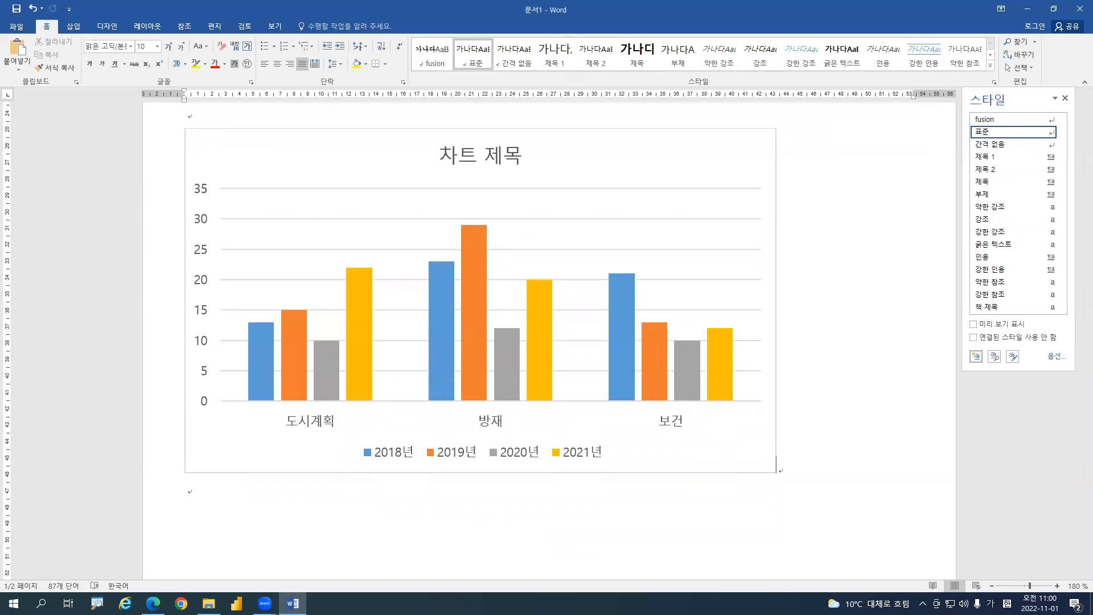
key("alt+Tab")
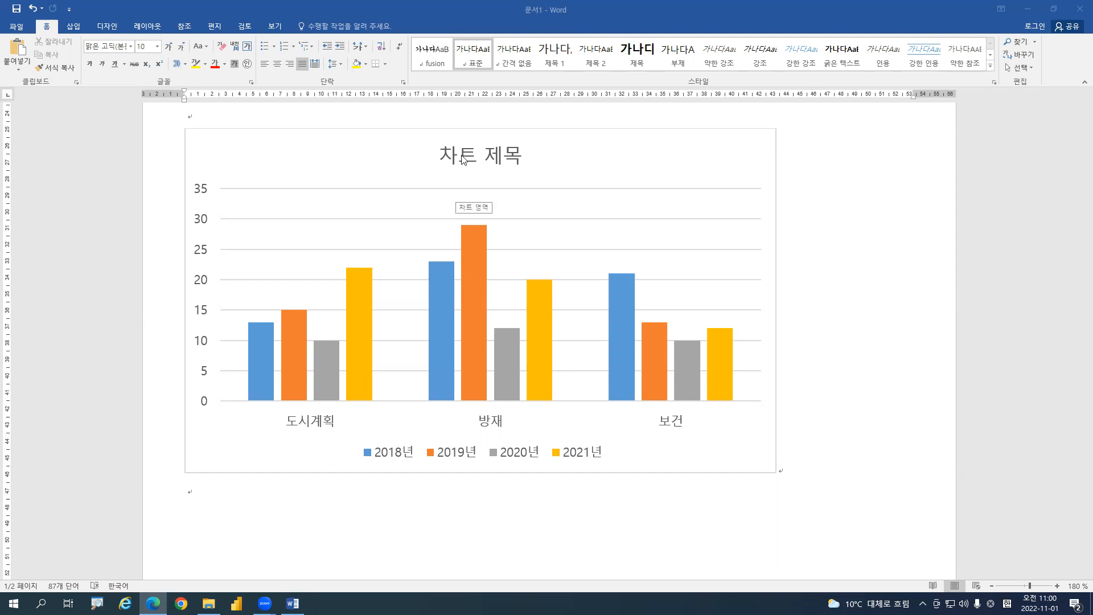
Replace the chart title's placeholder text with "사이버물리시스템 연도별 활용 현황"
key("ctrl+alt+shift+s")
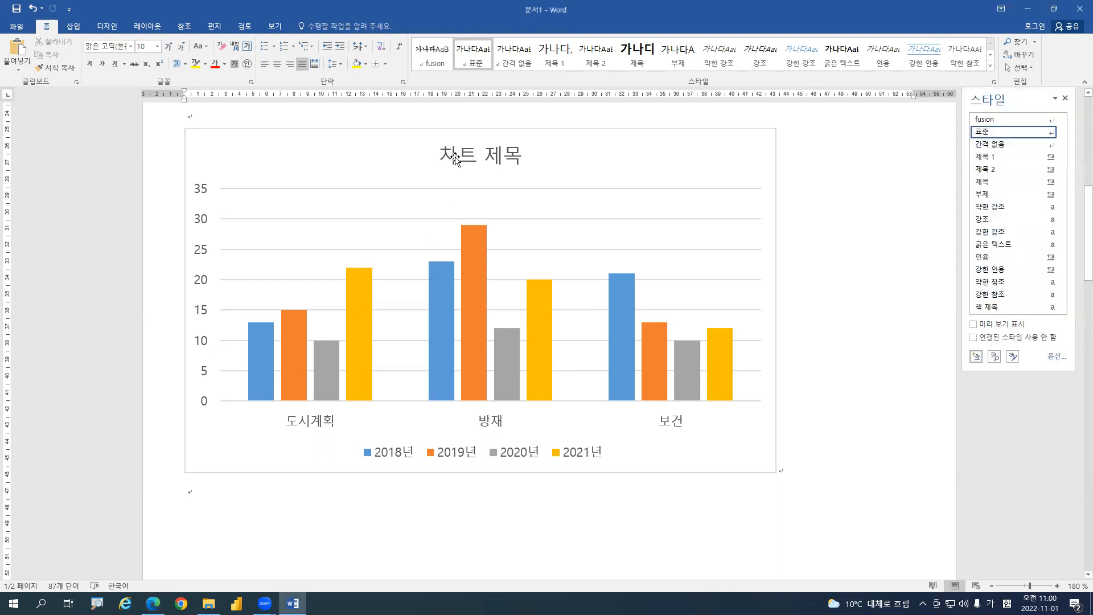
left_click(455, 158)
left_click(443, 155)
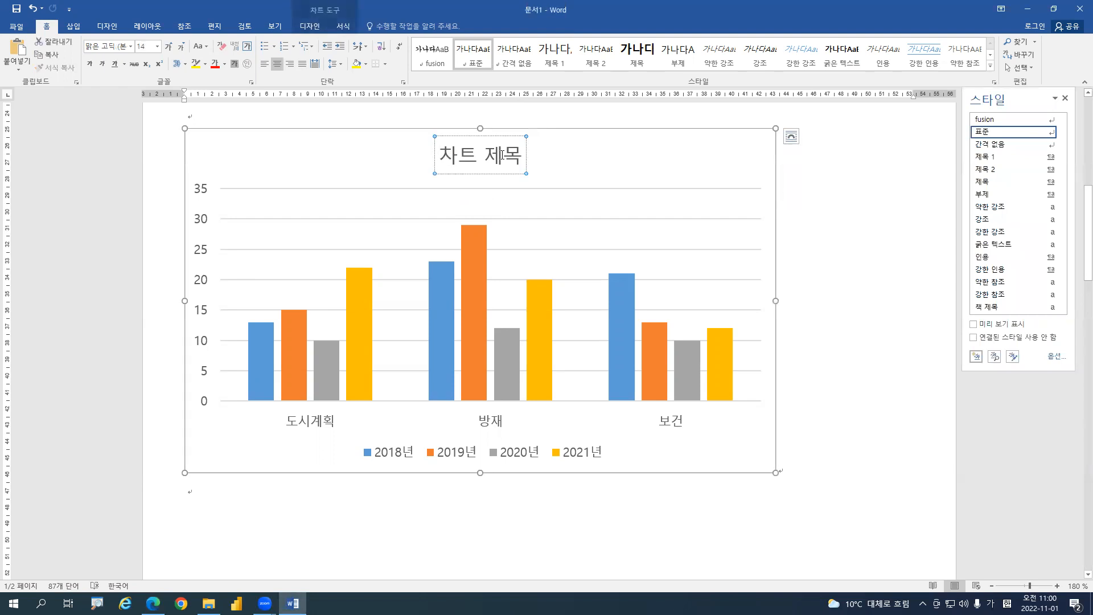
key("Delete")
key("Delete")
key("Delete")
key("Delete")
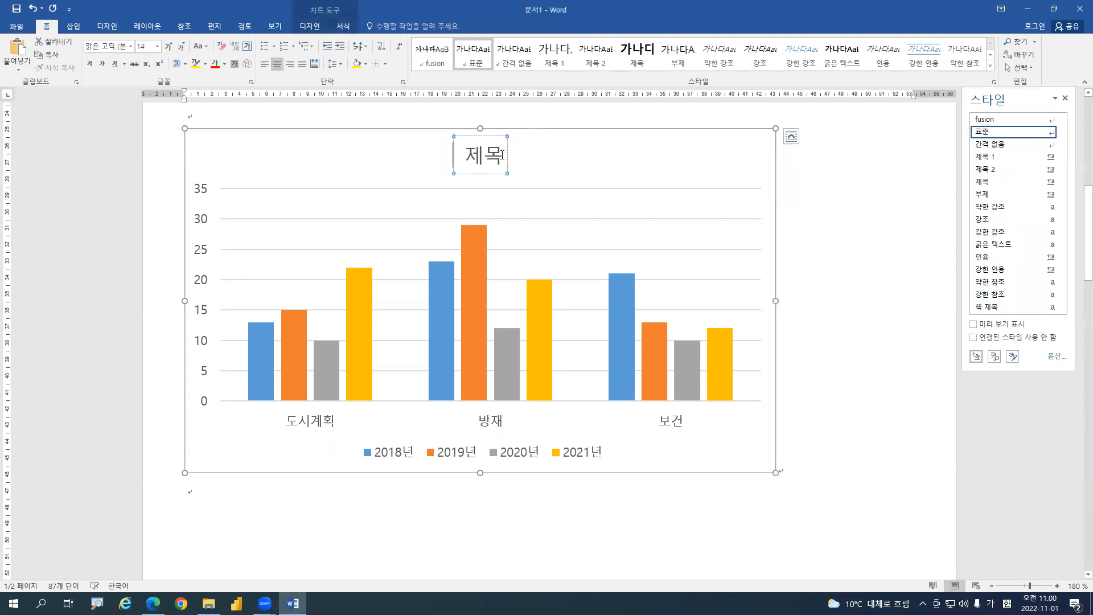
key("Delete")
type("사이버클리")
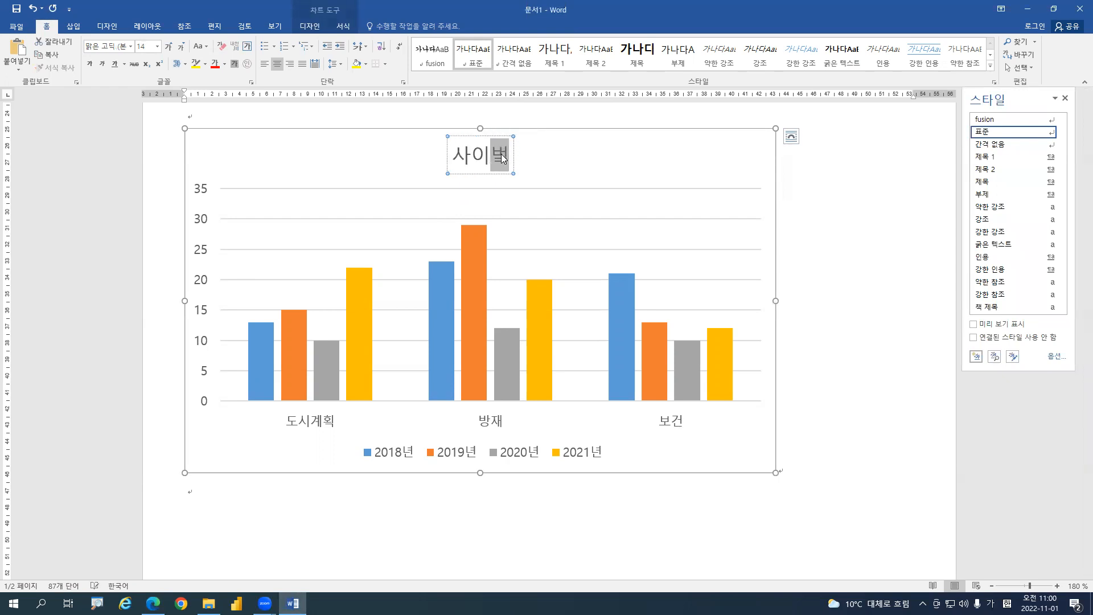
type("시")
key("BackSpace")
key("BackSpace")
key("BackSpace")
key("BackSpace")
type("무물리시스템")
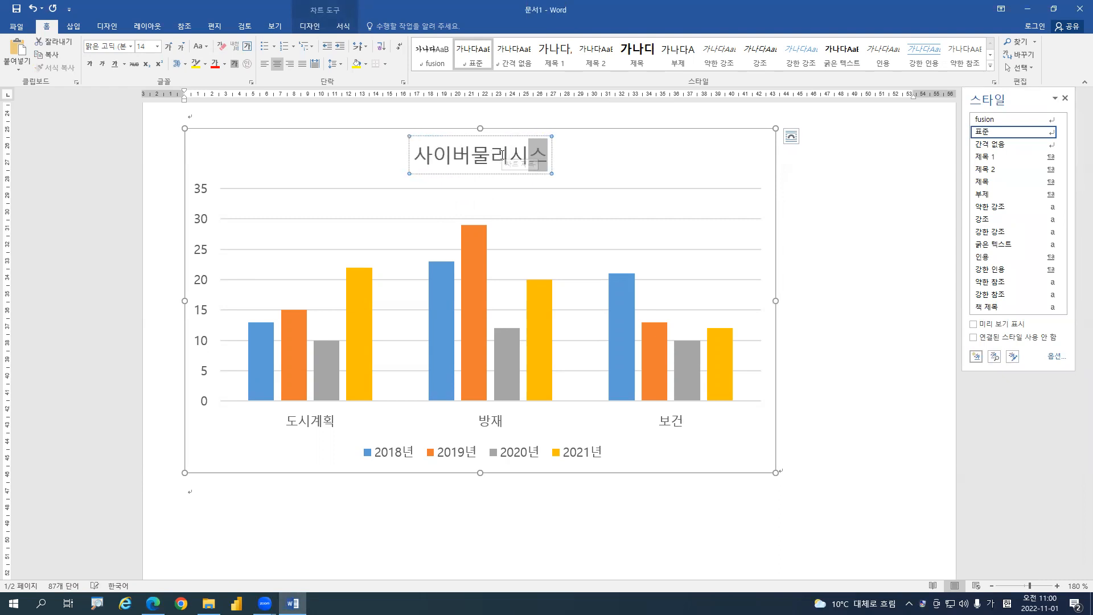
type(" 연도")
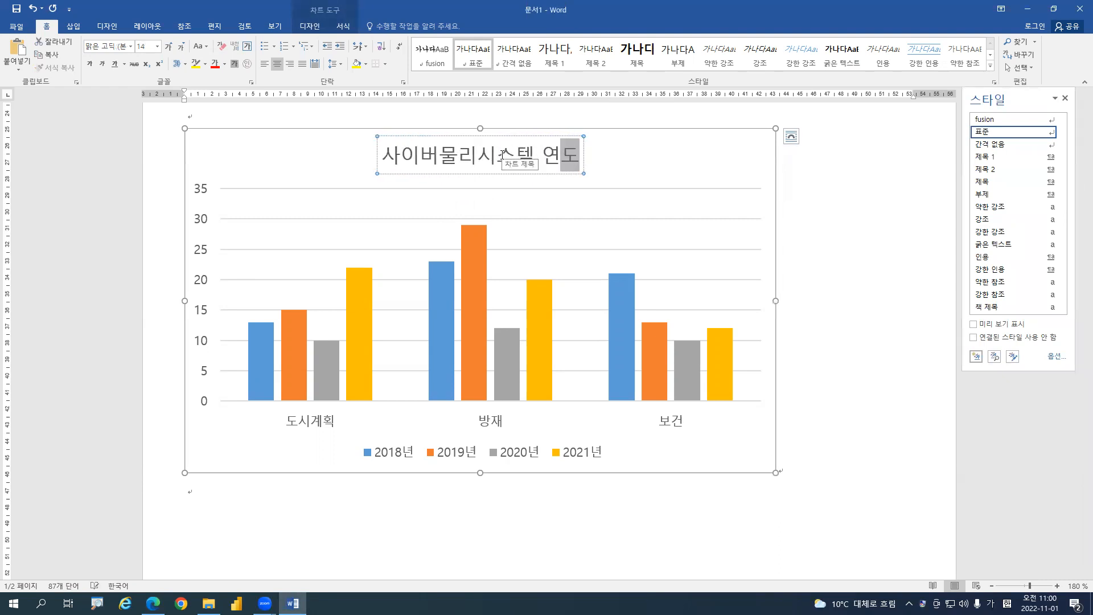
type("별 활용 현황")
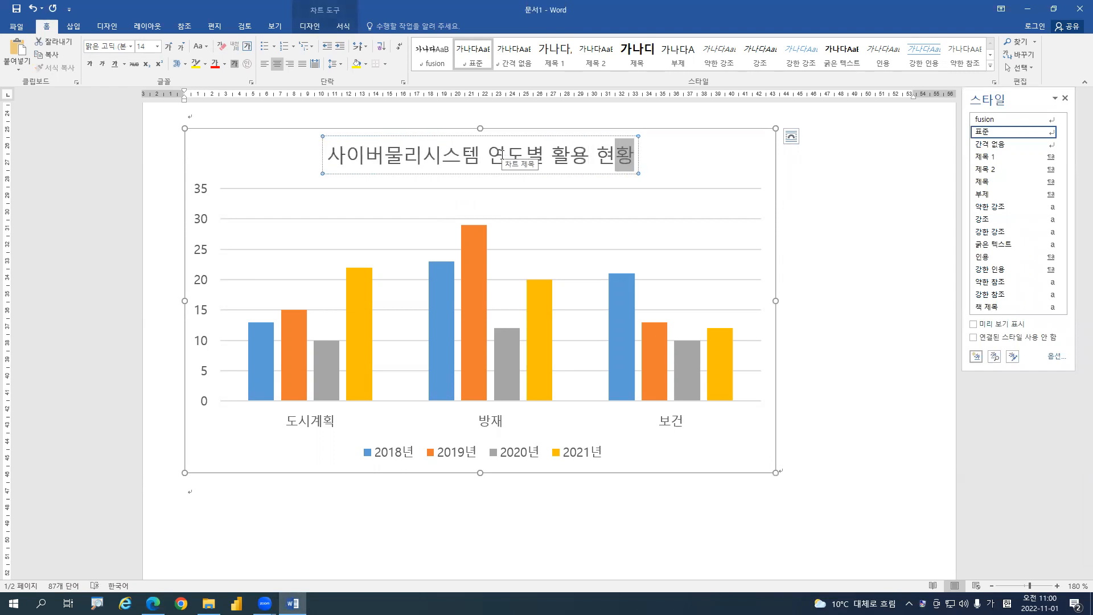
Format the whole chart title in the 굴림 font at 12 pt, bold
left_click(323, 151)
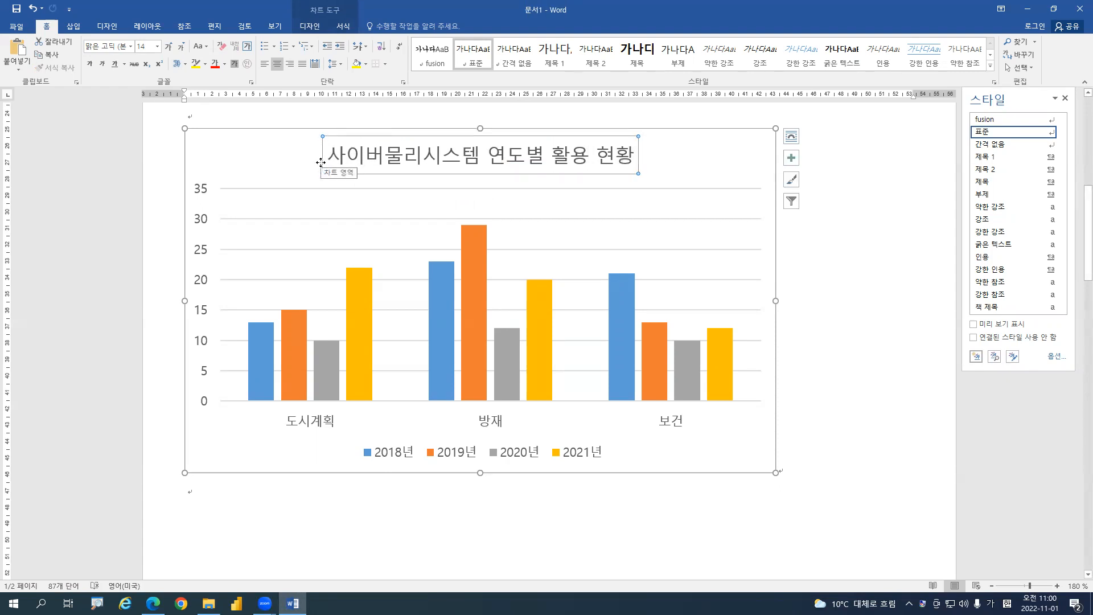
left_click(123, 45)
type("구")
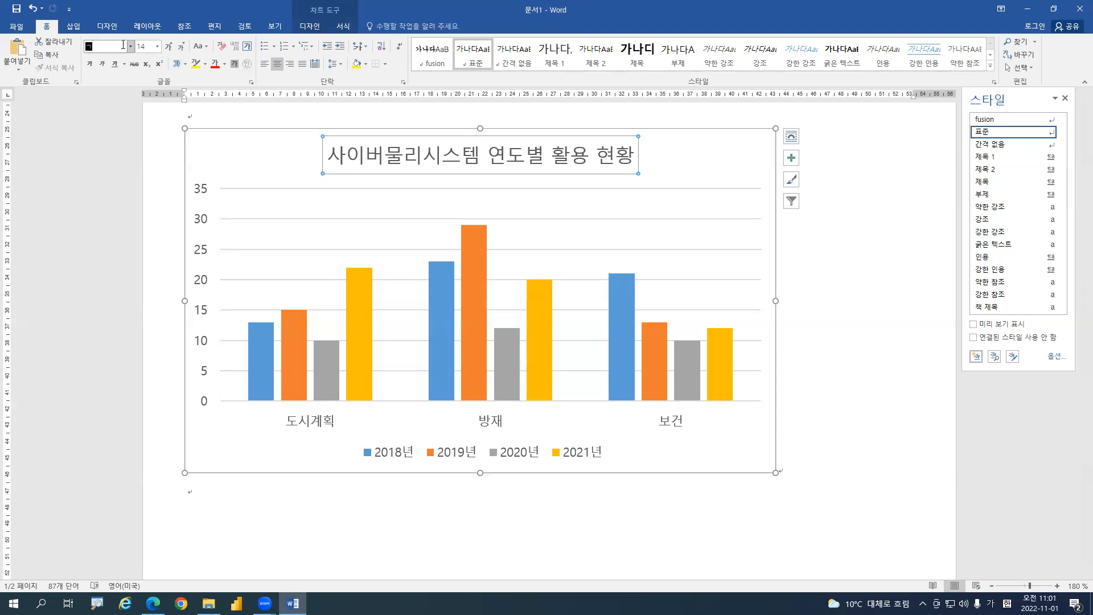
type("ㄹㄹ")
key("Return")
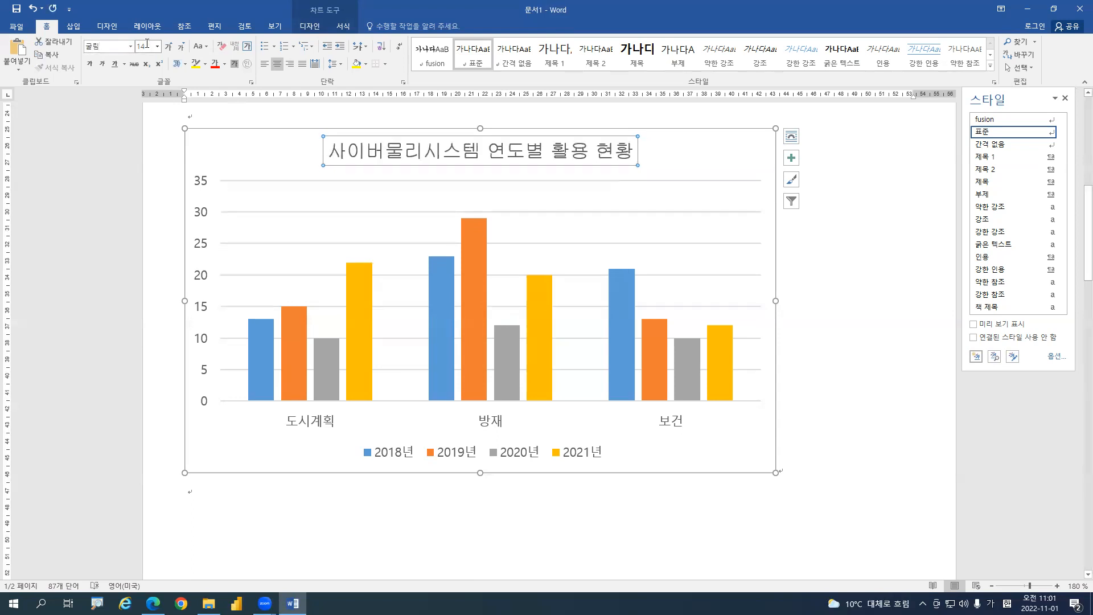
left_click(146, 47)
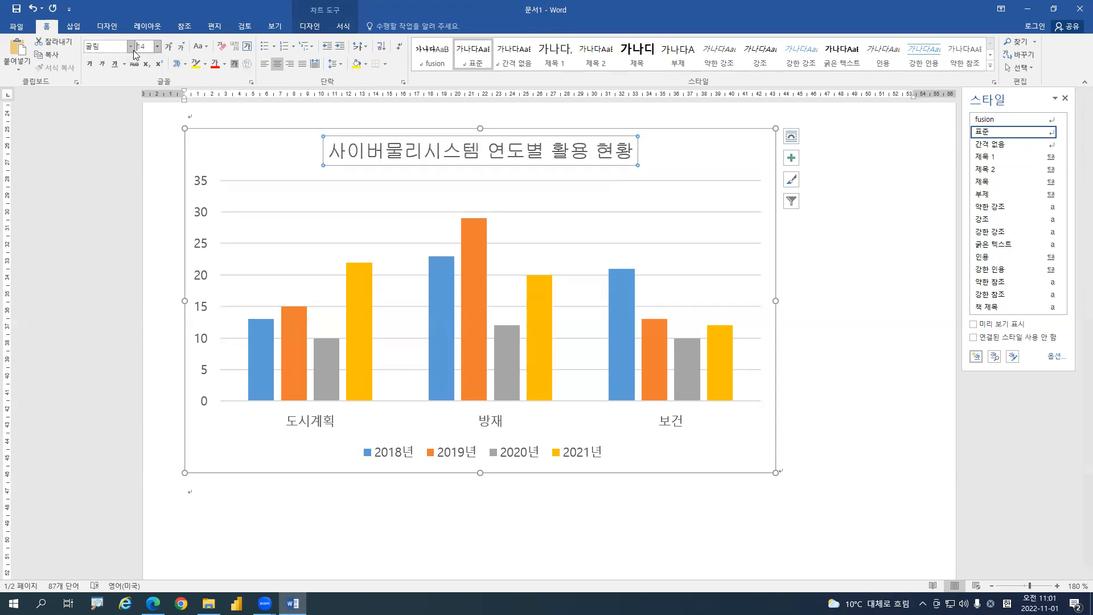
type("12")
key("Return")
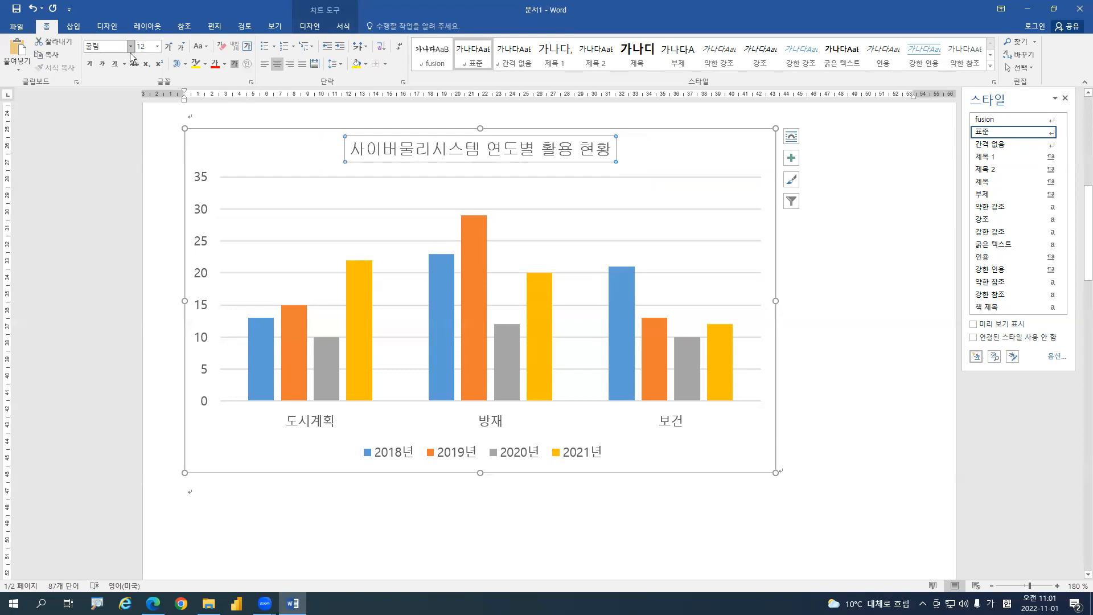
left_click(91, 64)
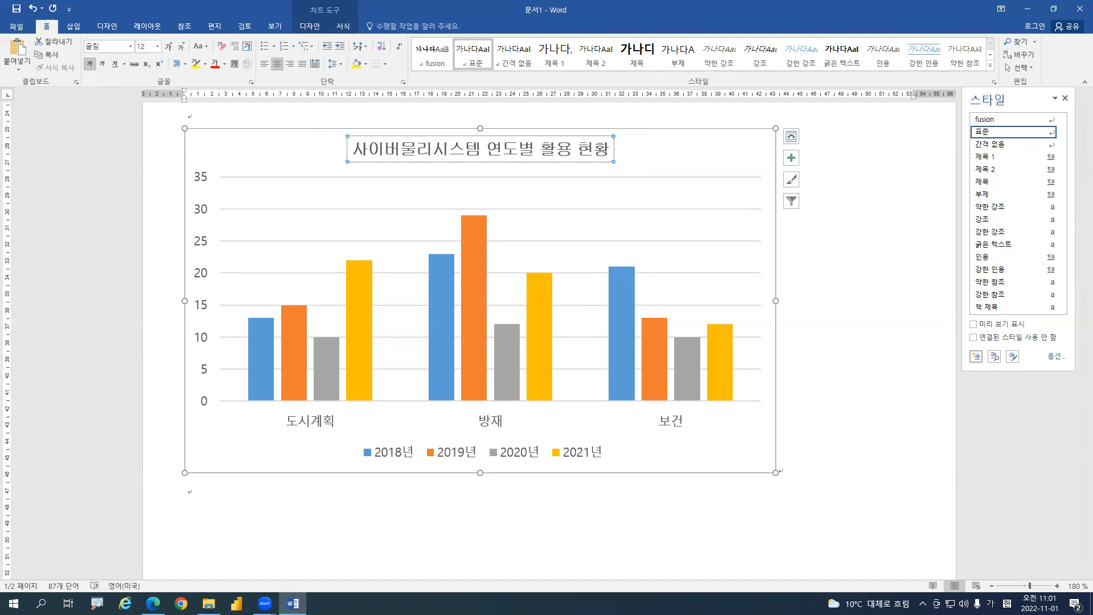
Give the chart title a solid-line border (실선)
right_click(346, 153)
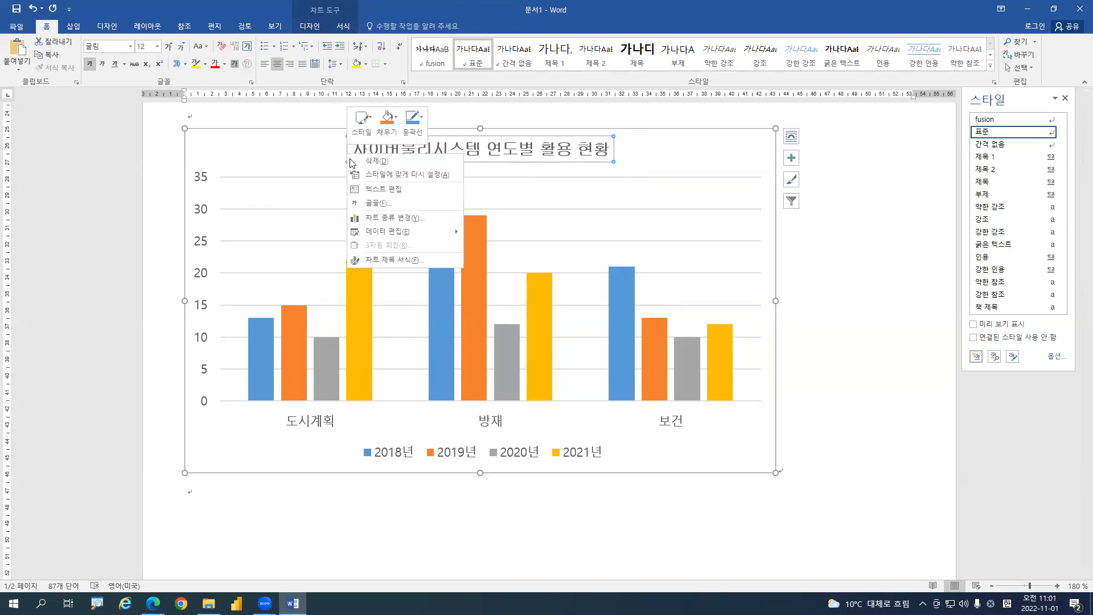
left_click(386, 261)
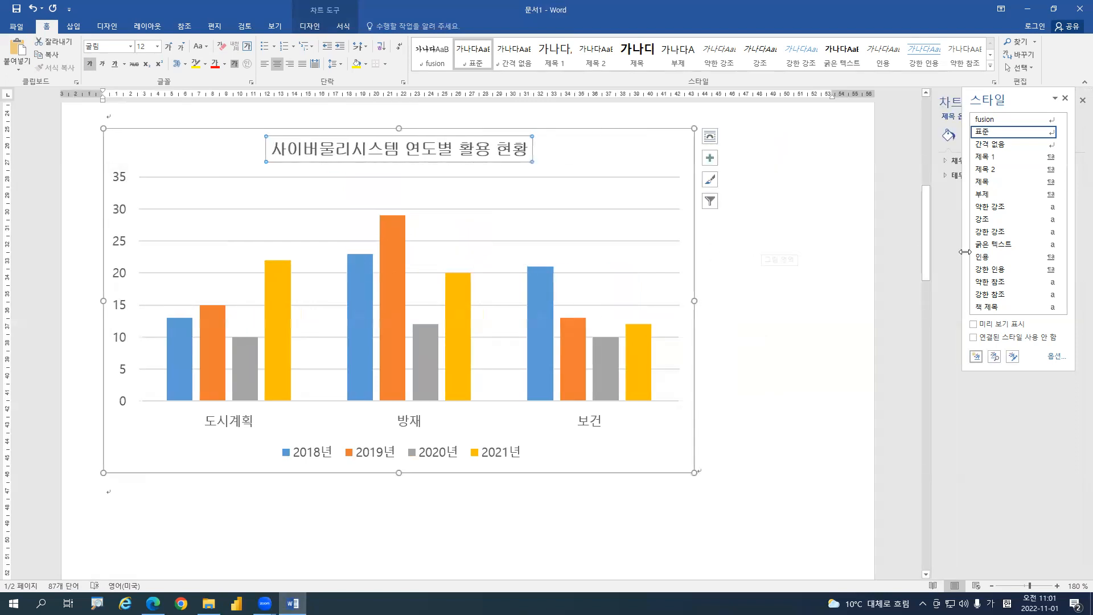
left_click(1066, 98)
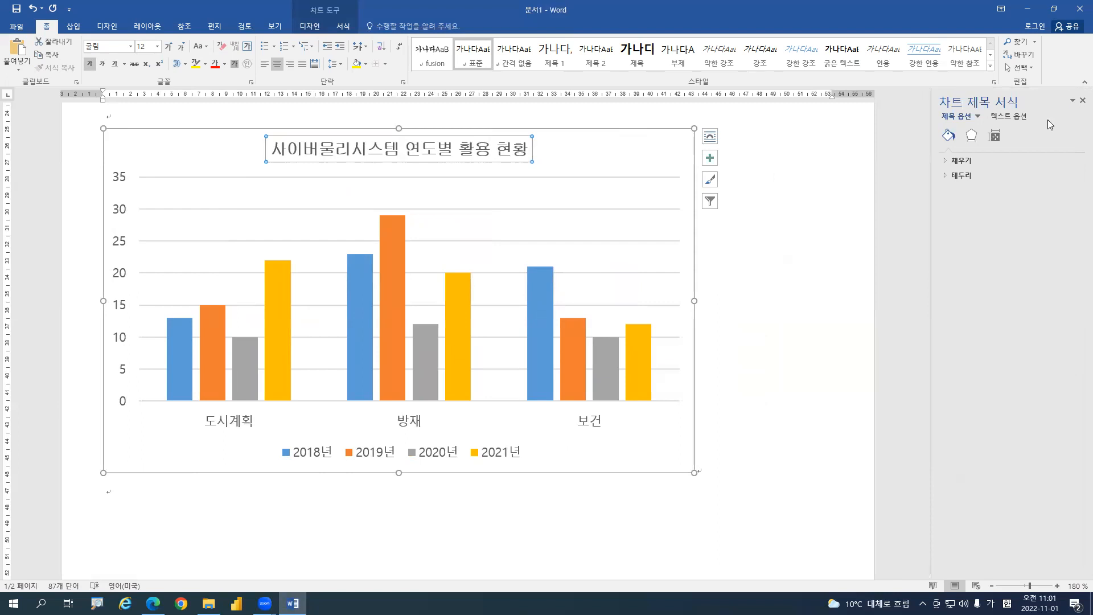
left_click(961, 178)
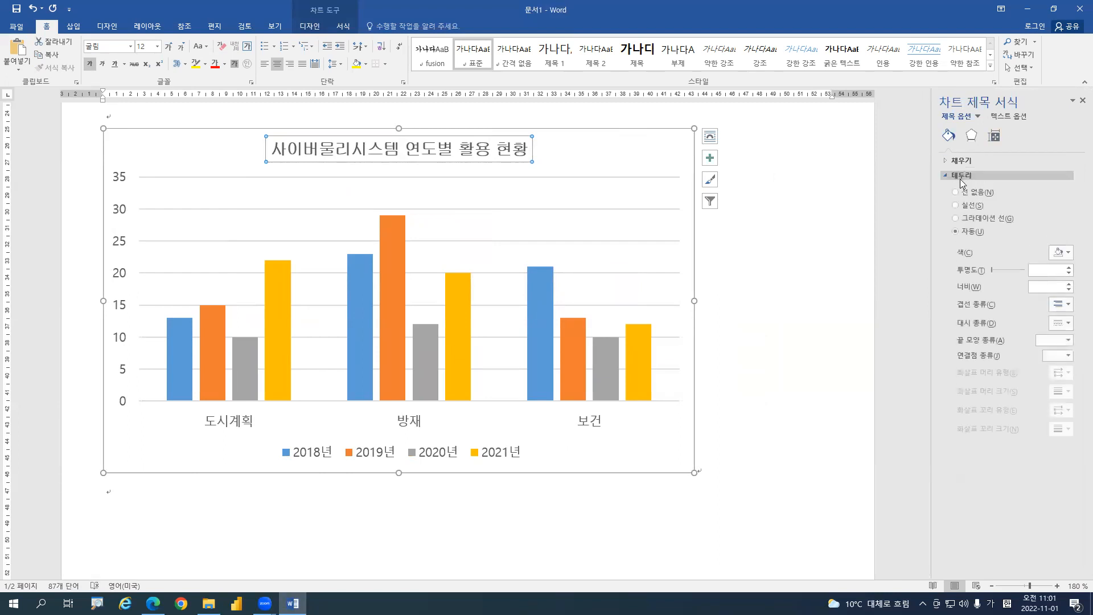
left_click(957, 206)
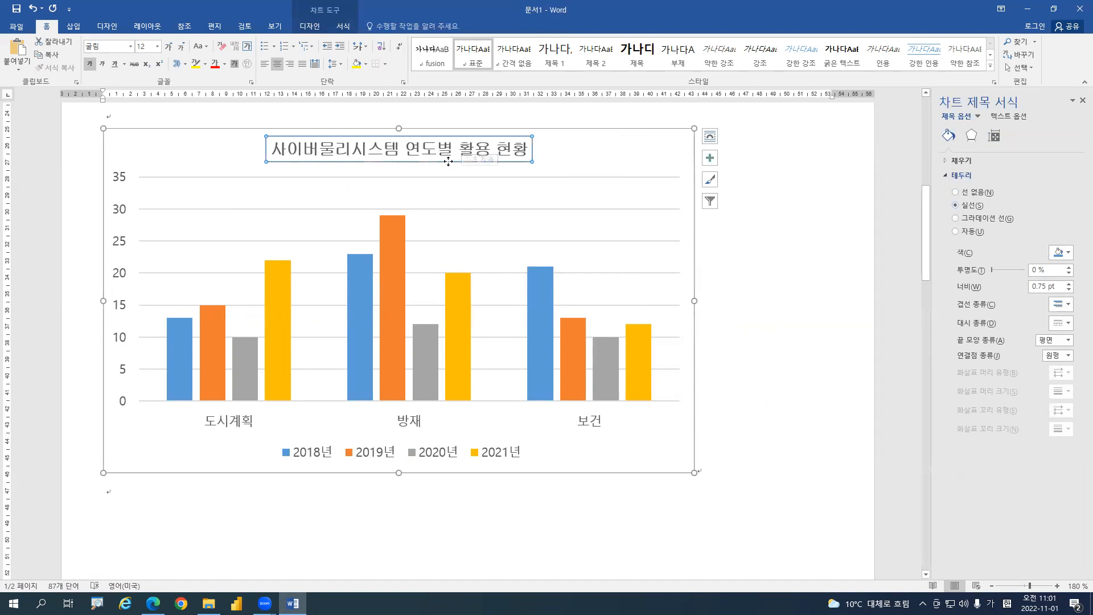
Add primary horizontal and primary vertical axis titles to the chart
key("alt+Tab")
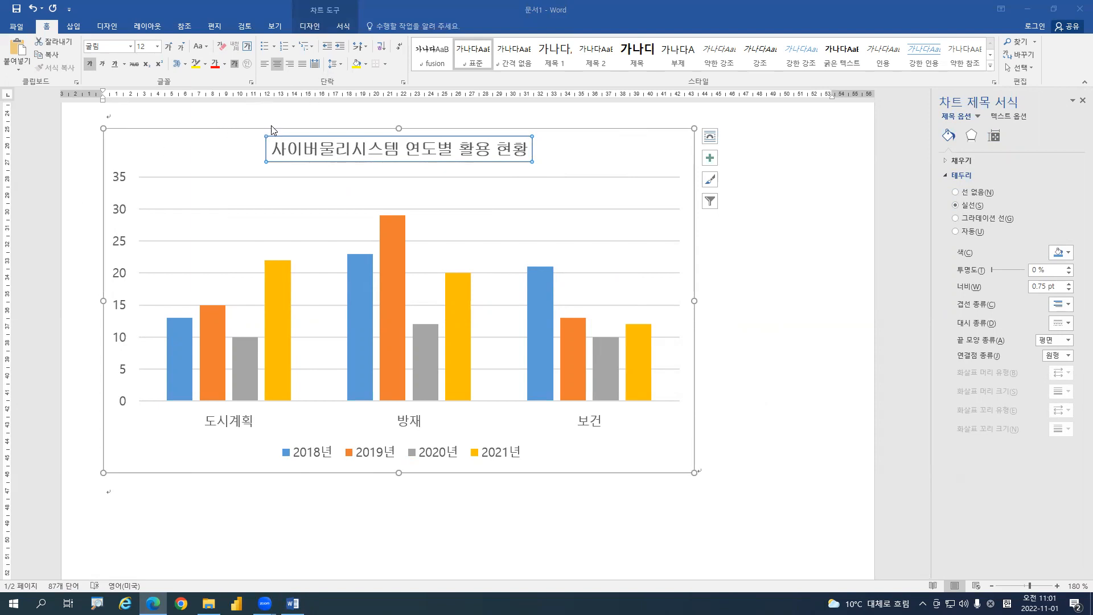
left_click(309, 27)
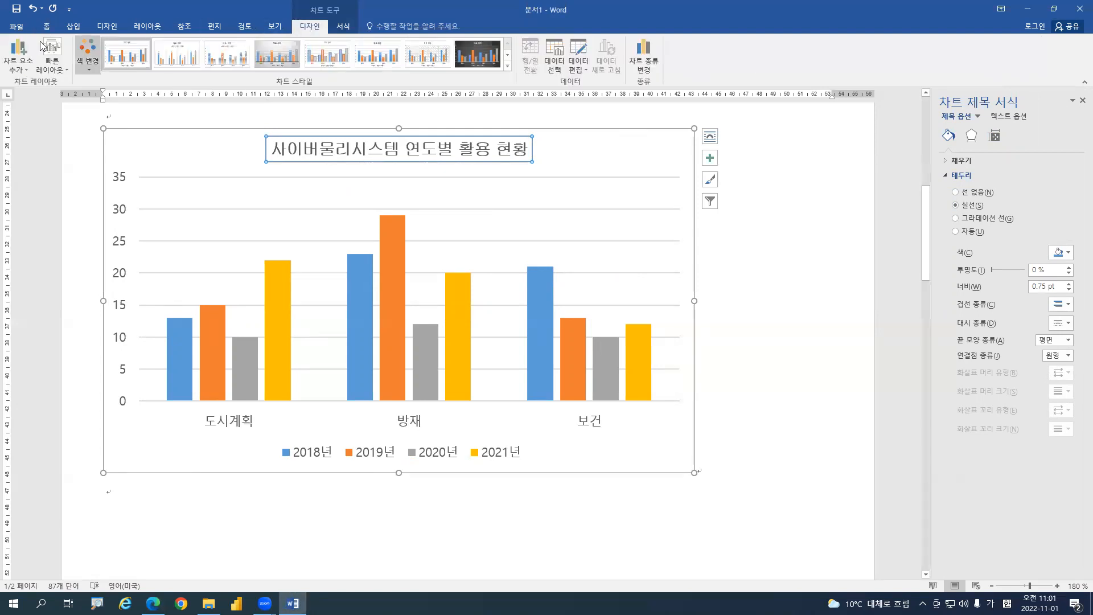
left_click(11, 68)
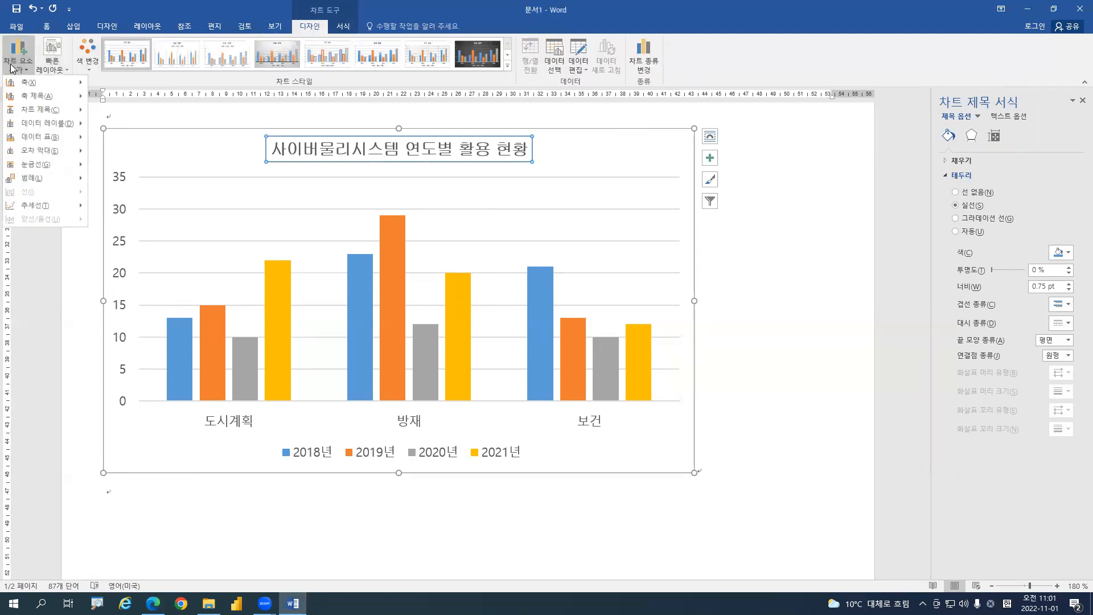
mouse_move(44, 97)
left_click(126, 101)
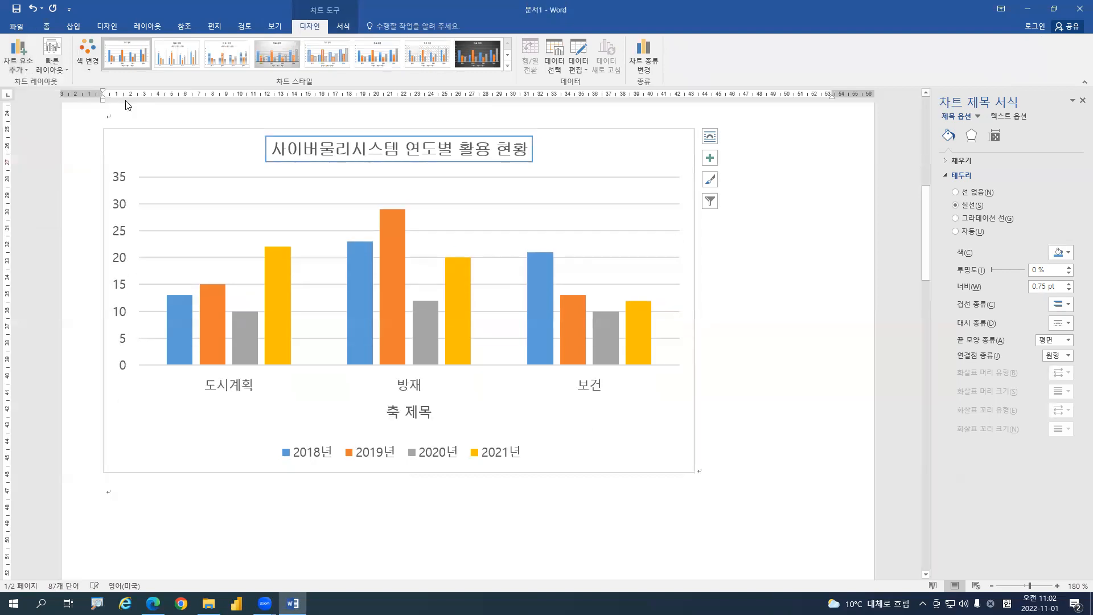
left_click(18, 57)
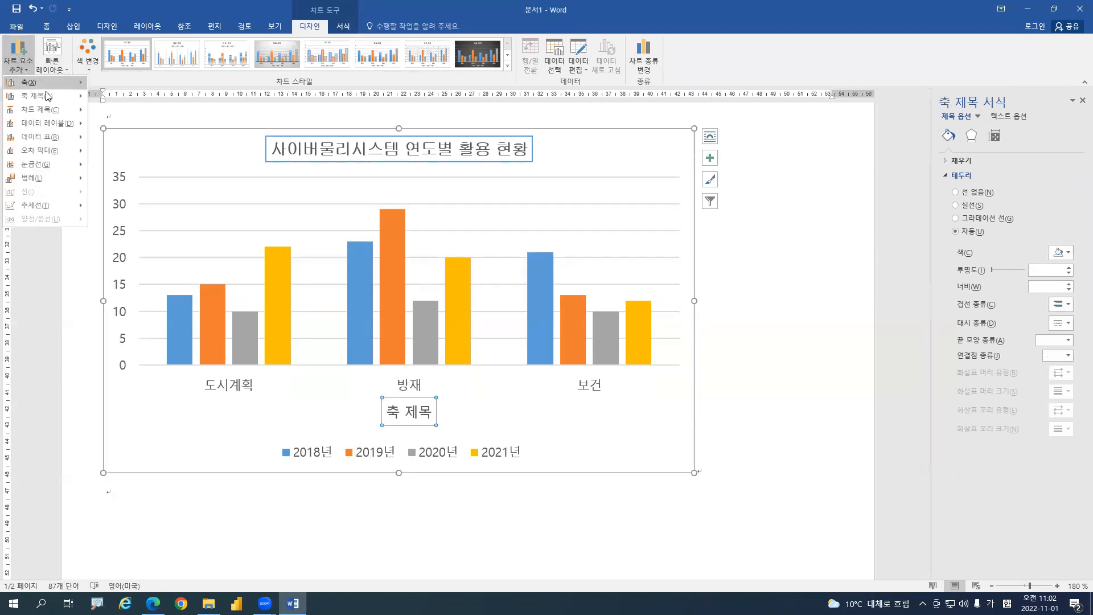
mouse_move(51, 97)
left_click(142, 126)
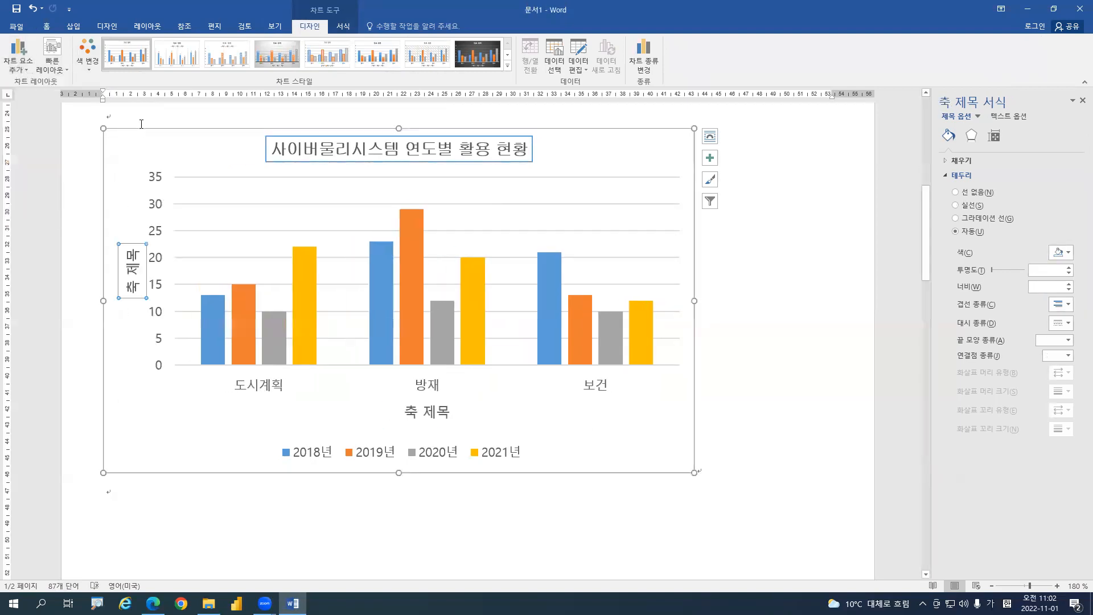
Set the vertical axis title's text direction to horizontal (가로)
key("alt+Tab")
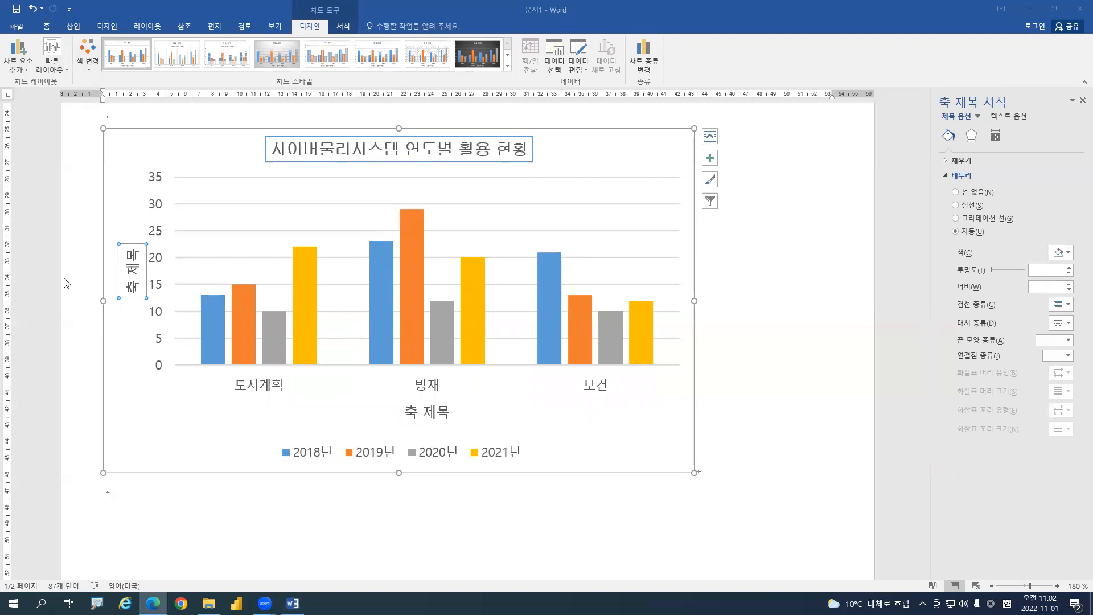
left_click(118, 273)
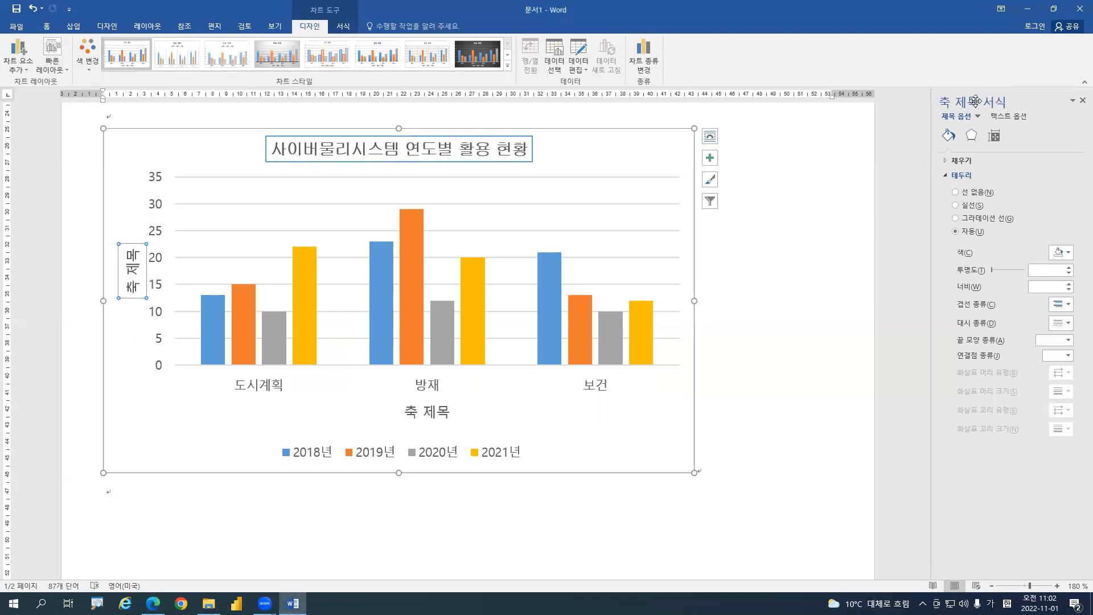
left_click(996, 137)
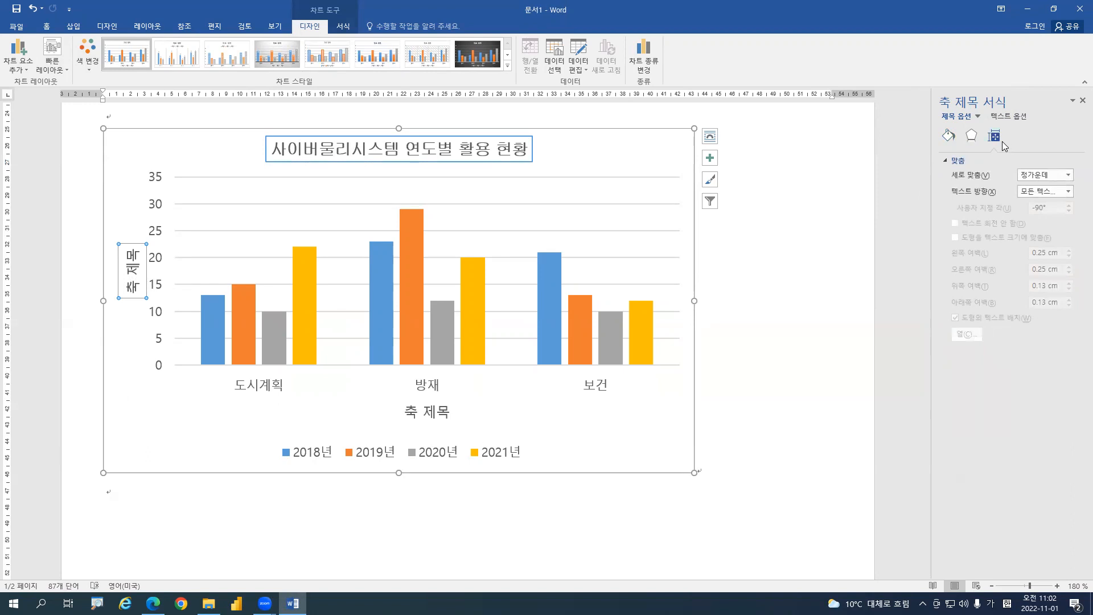
left_click(1069, 193)
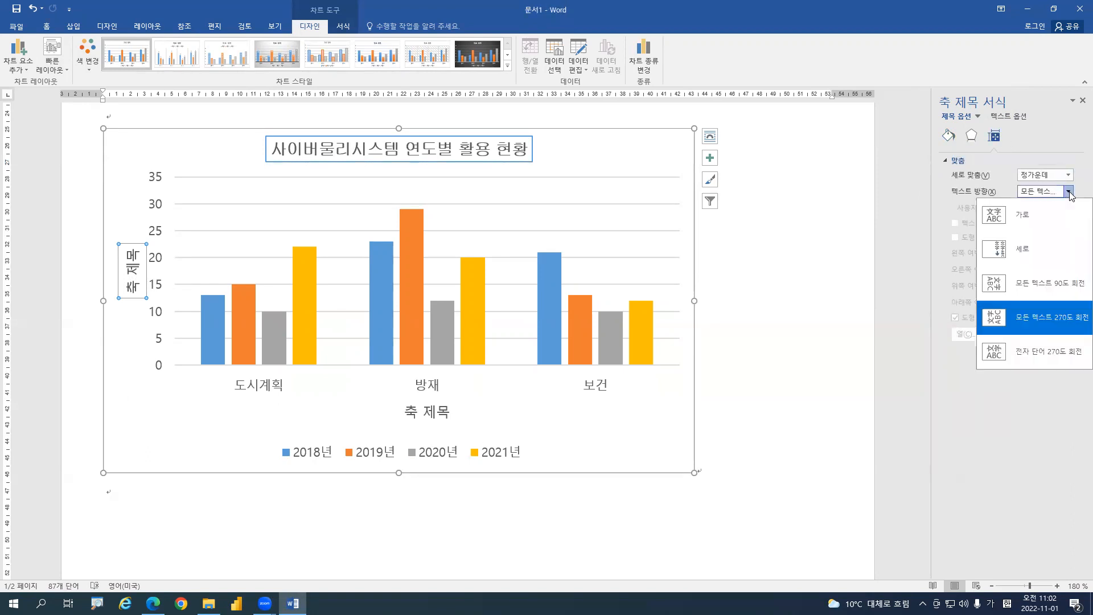
left_click(1048, 211)
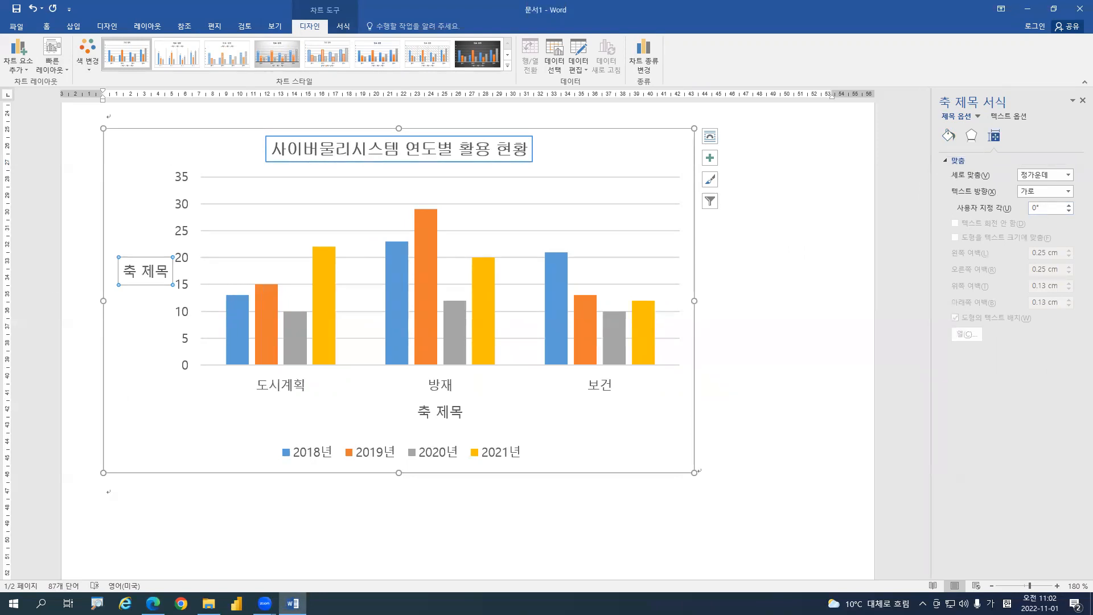
Replace the vertical axis title's placeholder text with "(단위 : 개)"
left_click(125, 271)
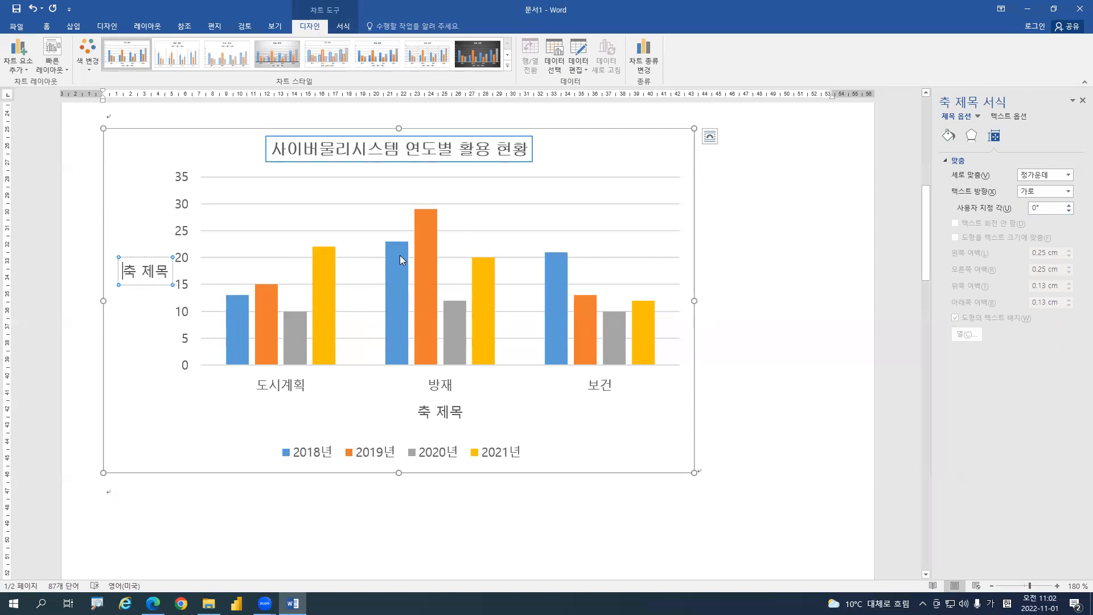
key("Delete")
key("Delete")
key("Delete")
key("Delete")
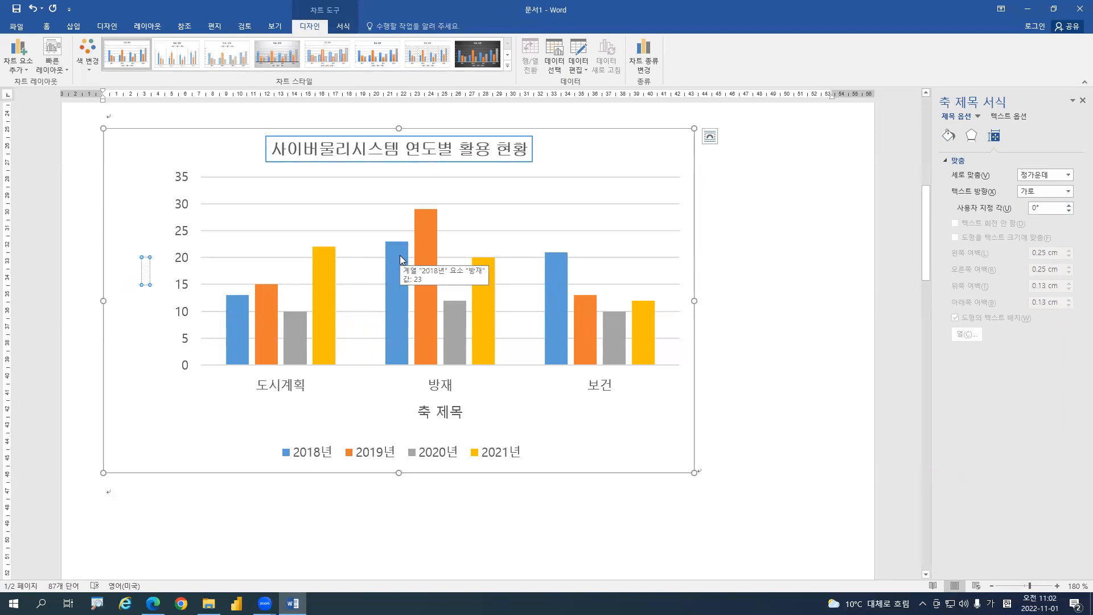
type("단위")
type("(")
key("BackSpace")
key("BackSpace")
key("BackSpace")
type("(ㄷ단위 ")
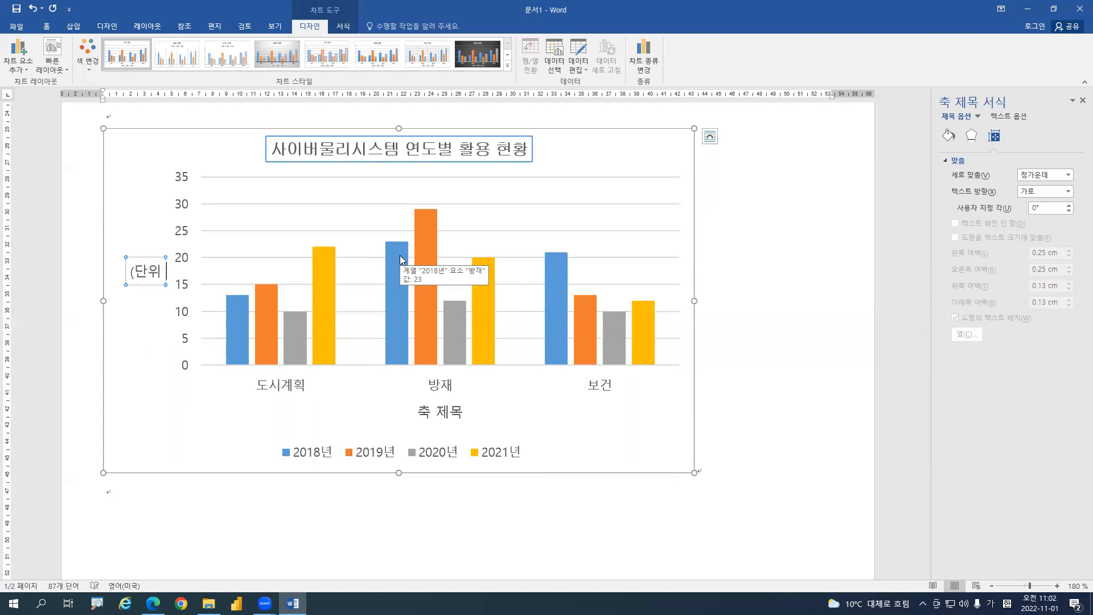
type(": 개)")
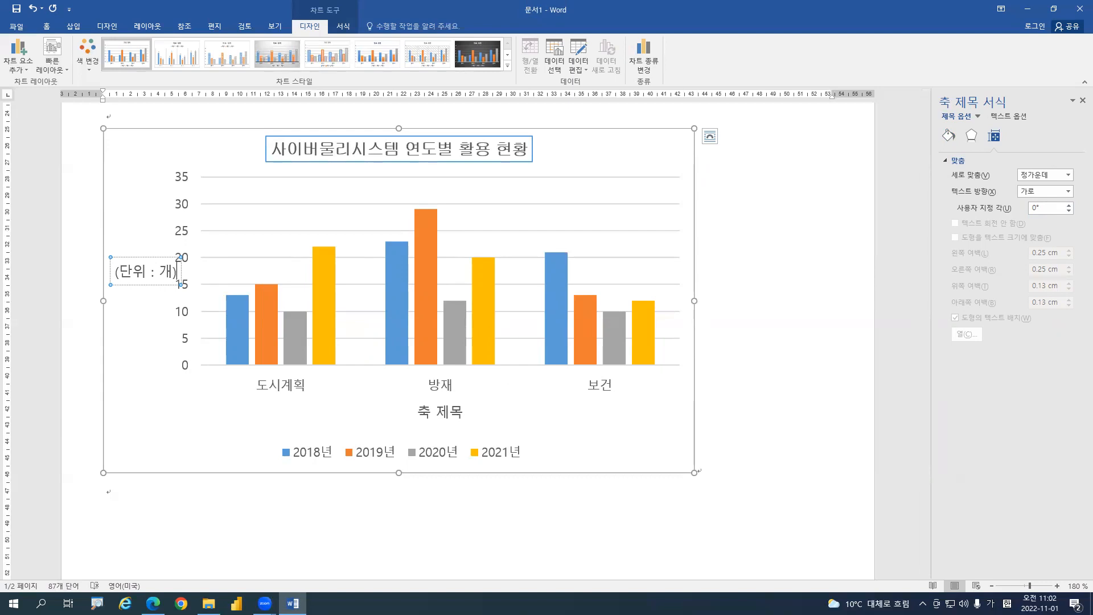
Delete the horizontal axis title from the chart
left_click(427, 408)
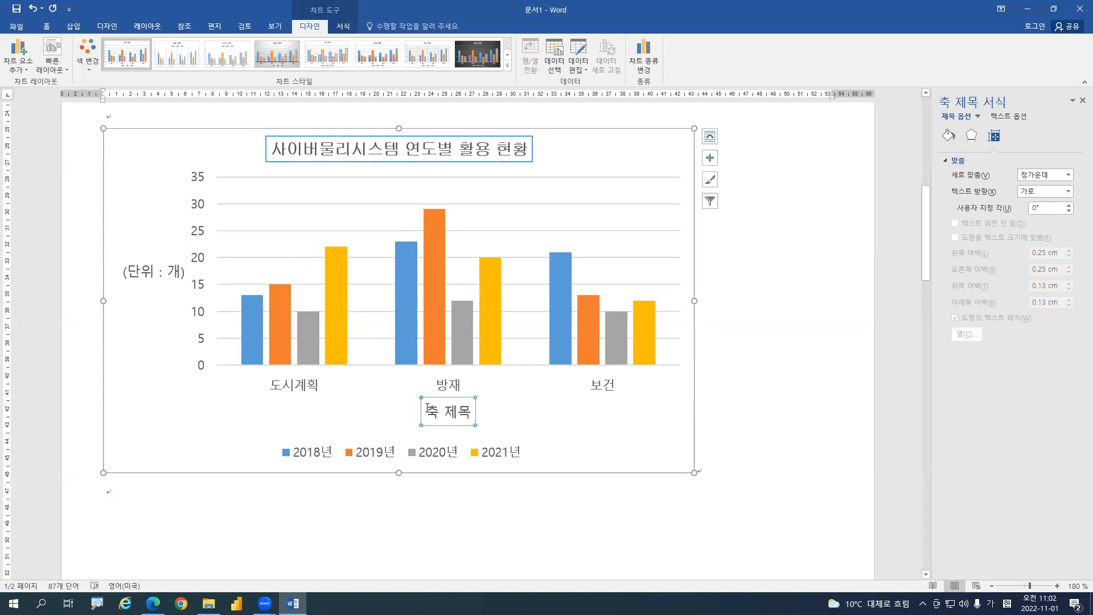
key("Delete")
right_click(418, 407)
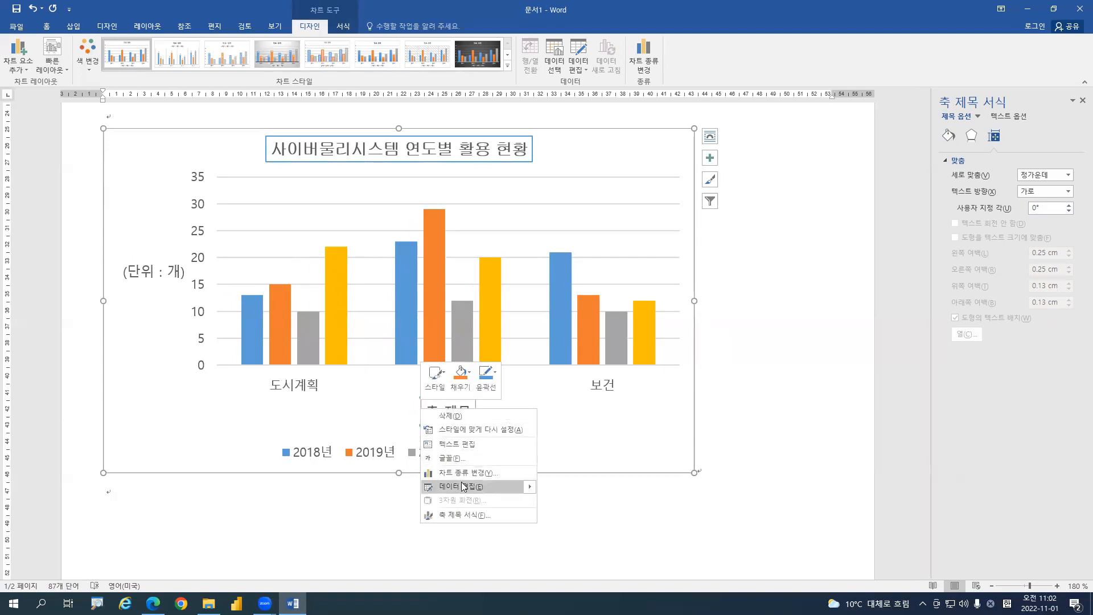
left_click(448, 415)
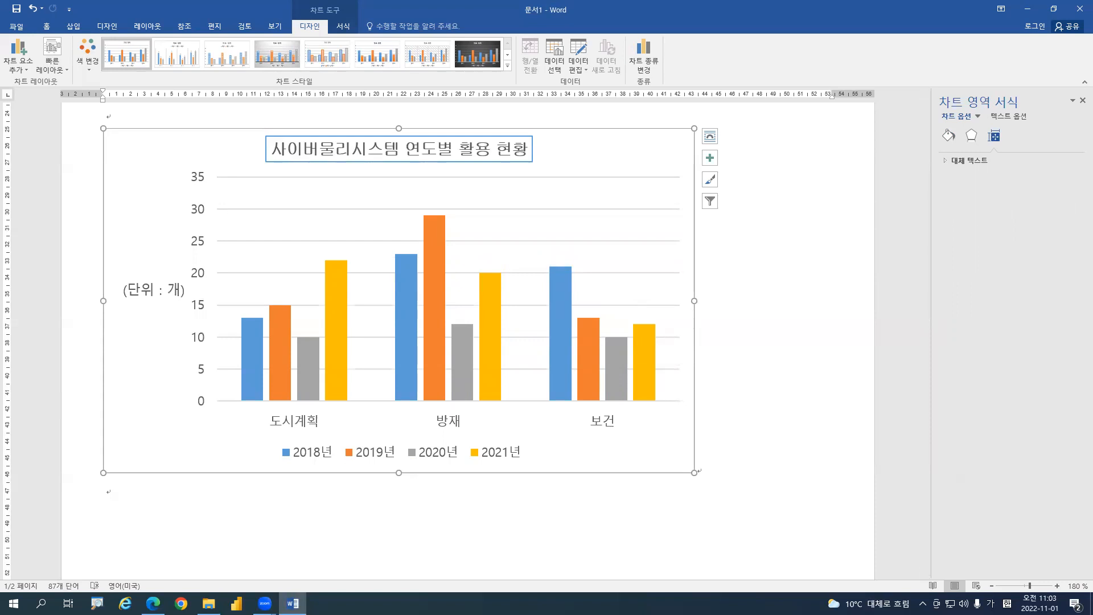
Set the font of the vertical axis title "(단위 : 개)" to 굴림
left_click(150, 288)
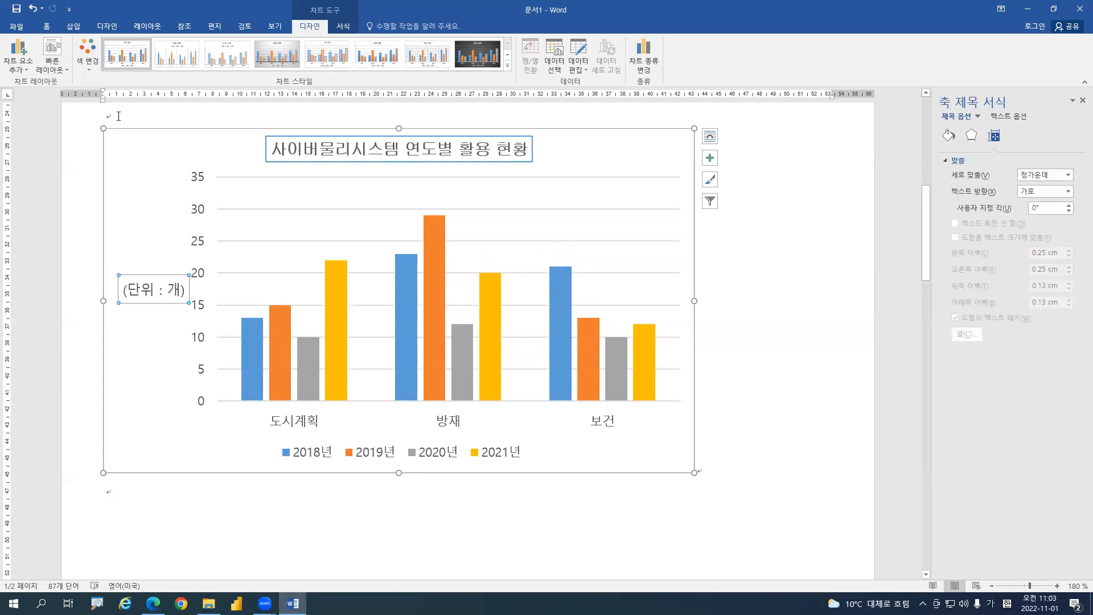
left_click(48, 27)
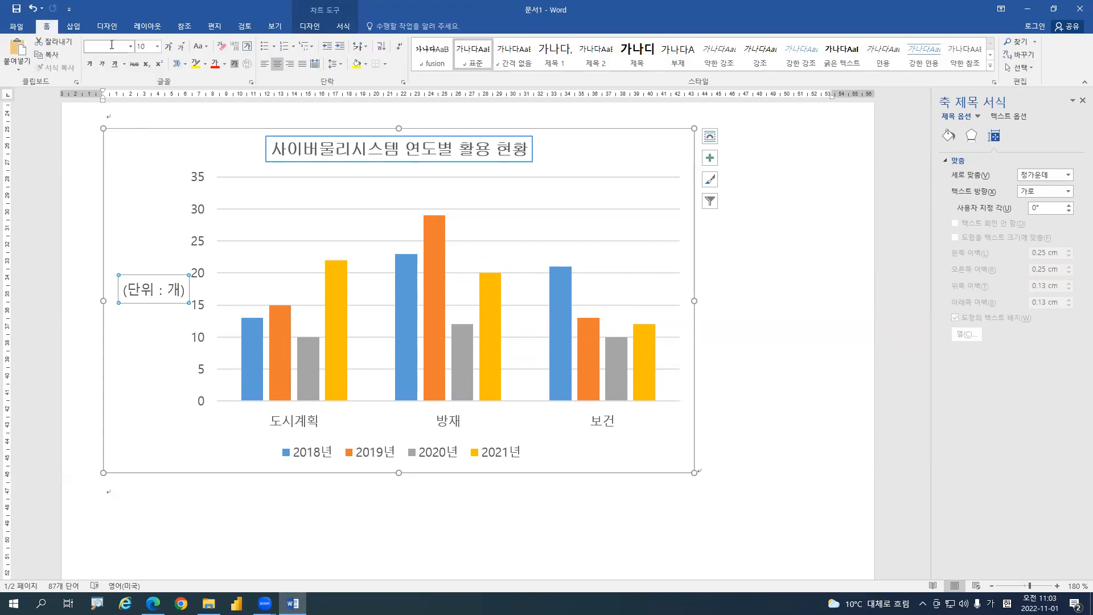
type("ㄱㅜㄹ림")
key("Return")
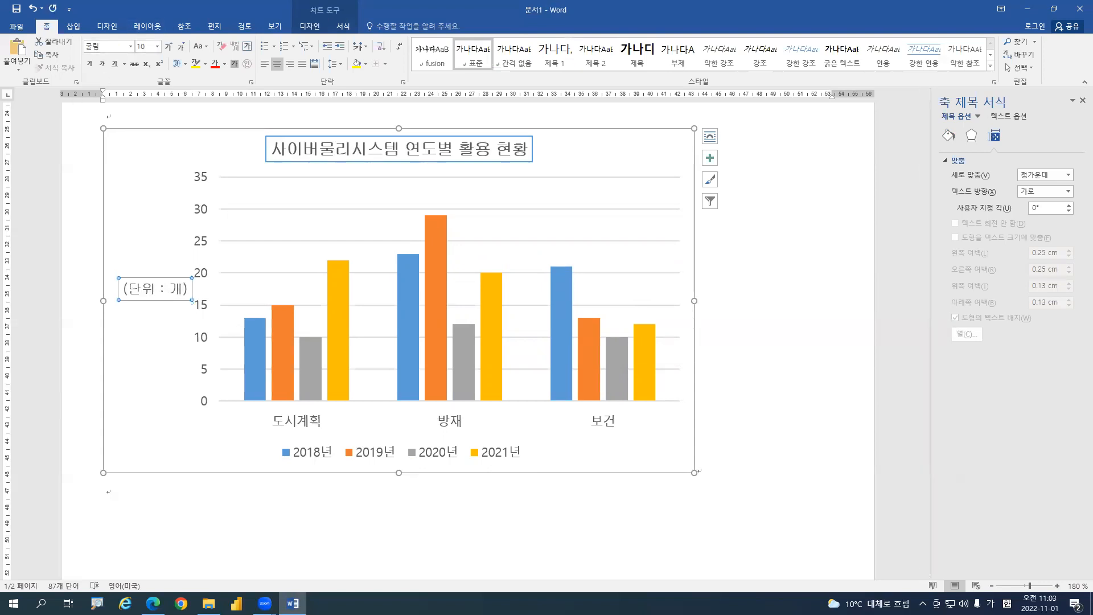
Give the chart's vertical value axis and horizontal category axis a solid line (실선)
left_click(153, 603)
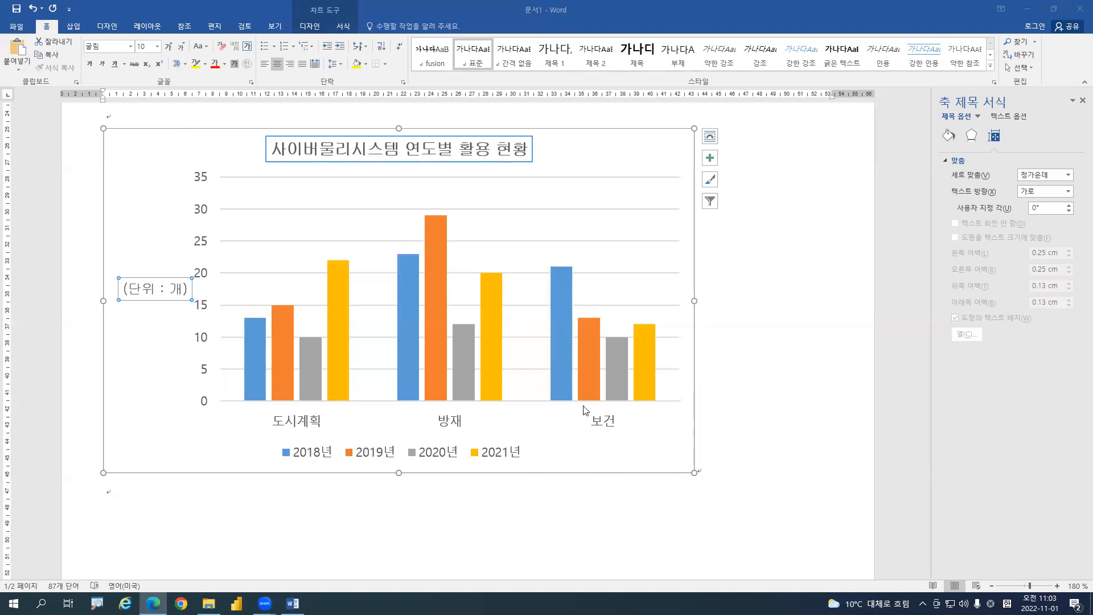
left_click(204, 211)
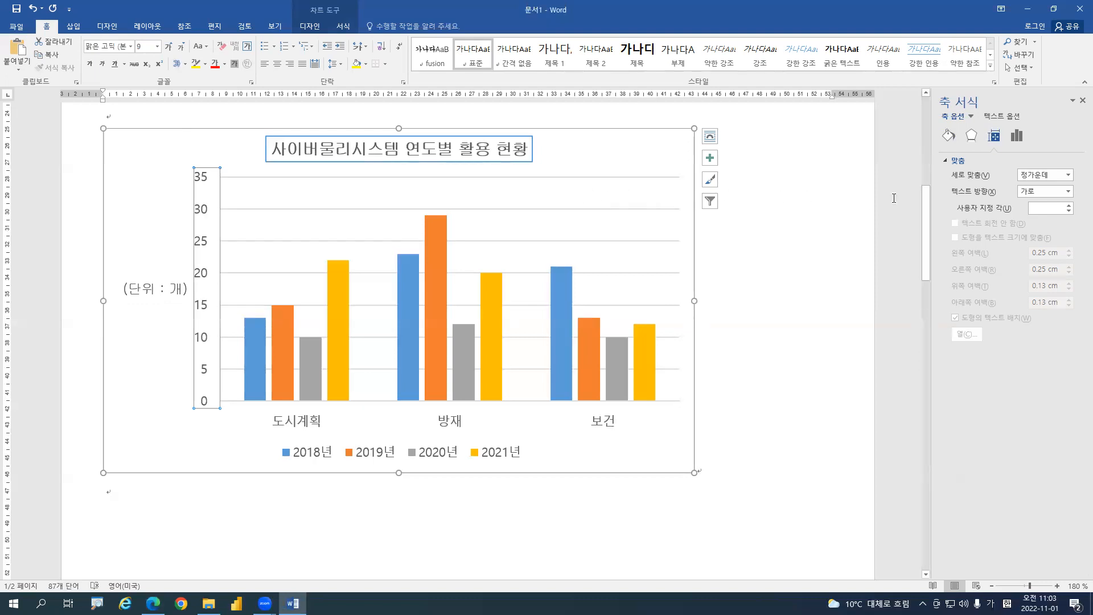
left_click(949, 136)
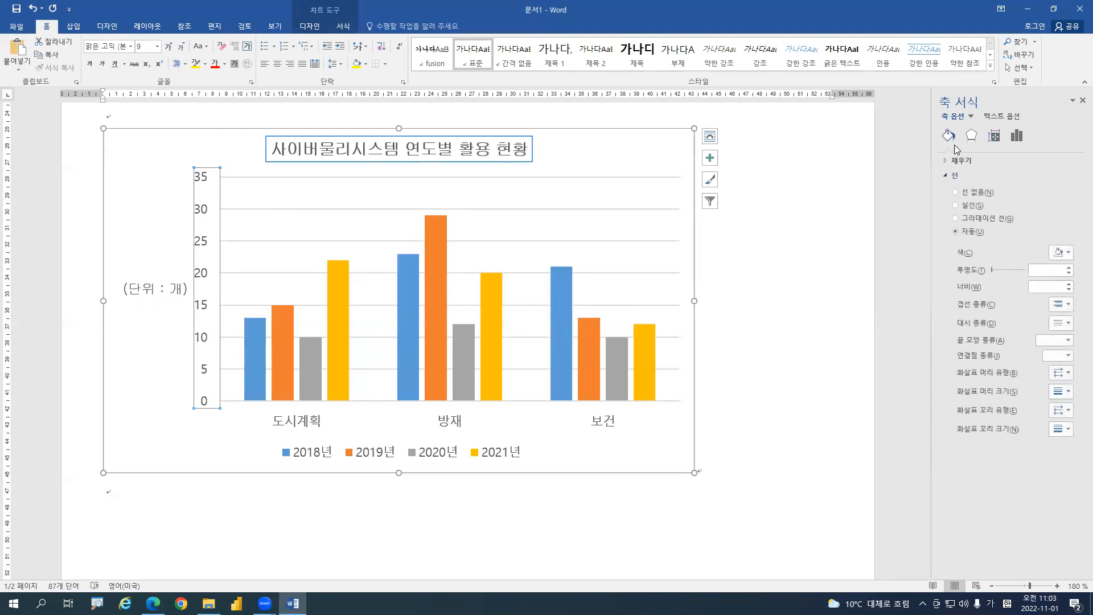
left_click(956, 206)
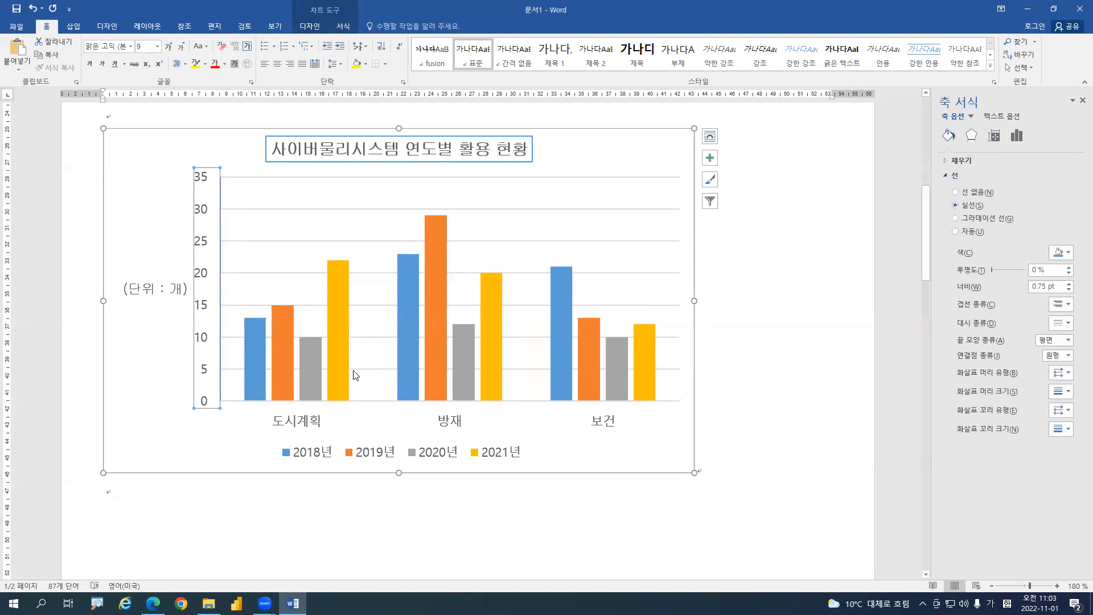
left_click(293, 424)
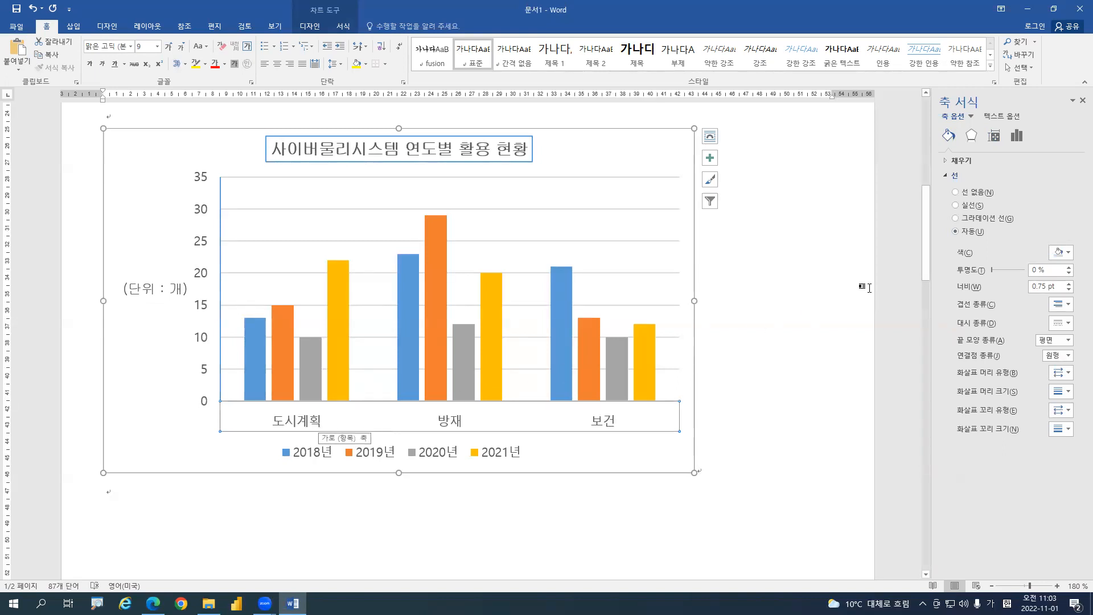
left_click(957, 205)
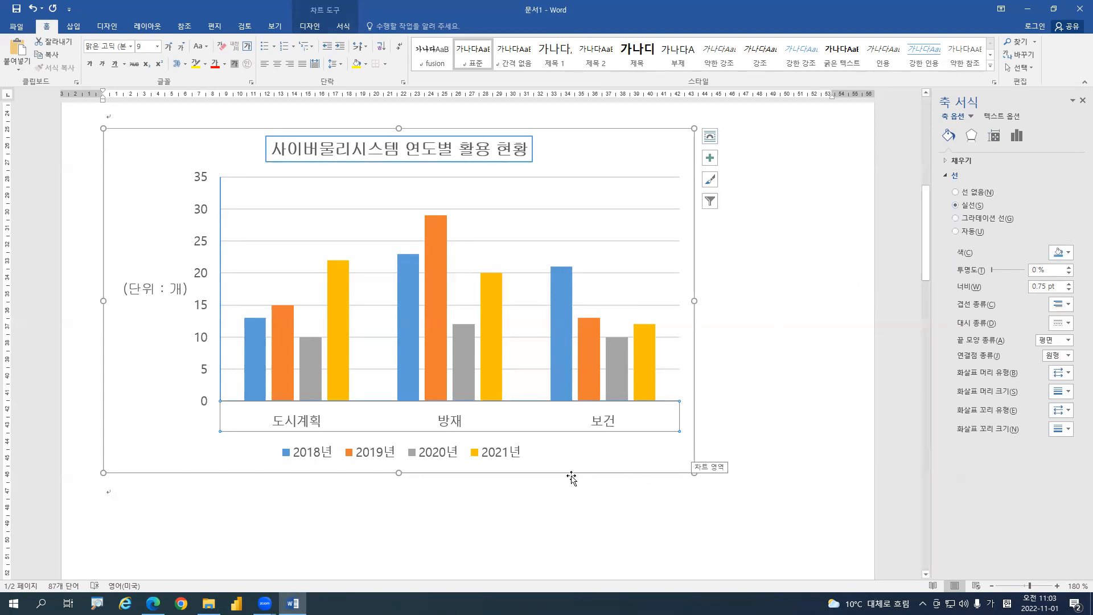
left_click(547, 444)
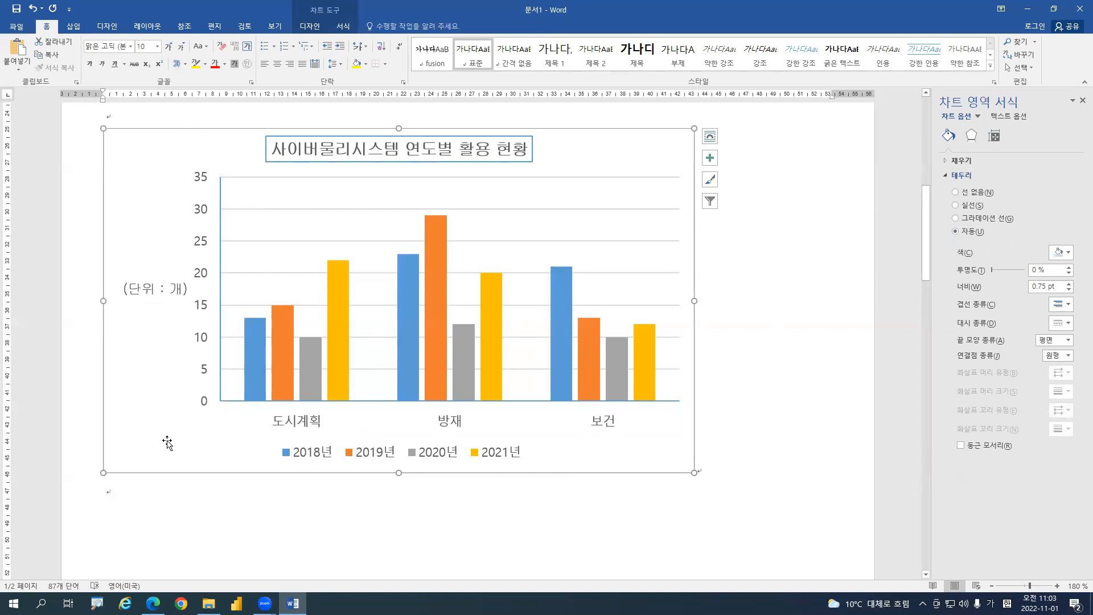
Position the legend on the right (오른쪽) of the chart and give it a solid-line border (실선)
key("alt+Tab")
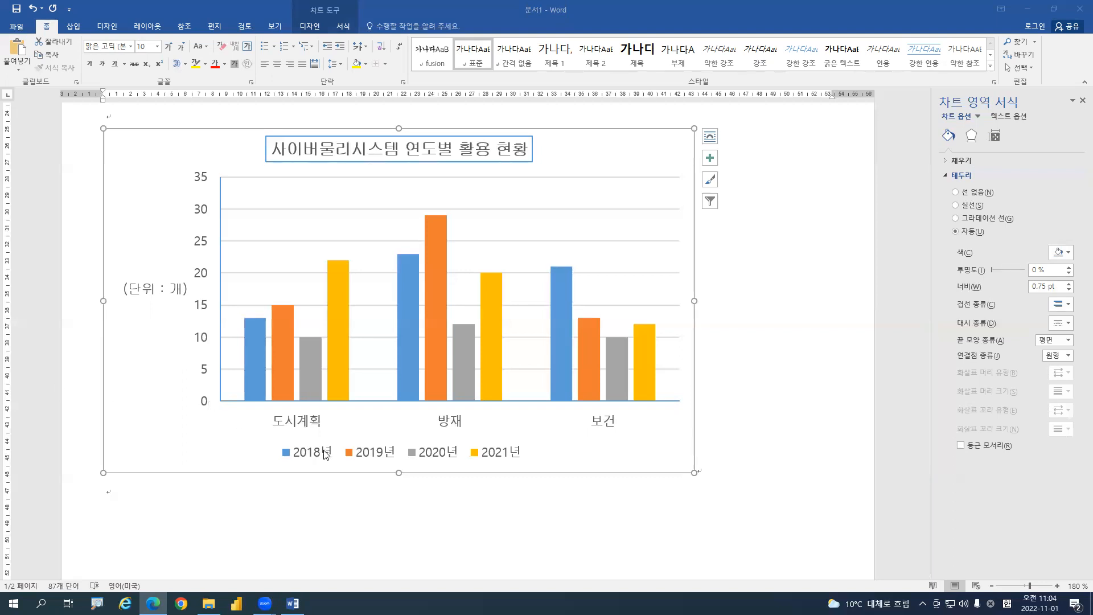
key("alt+Tab")
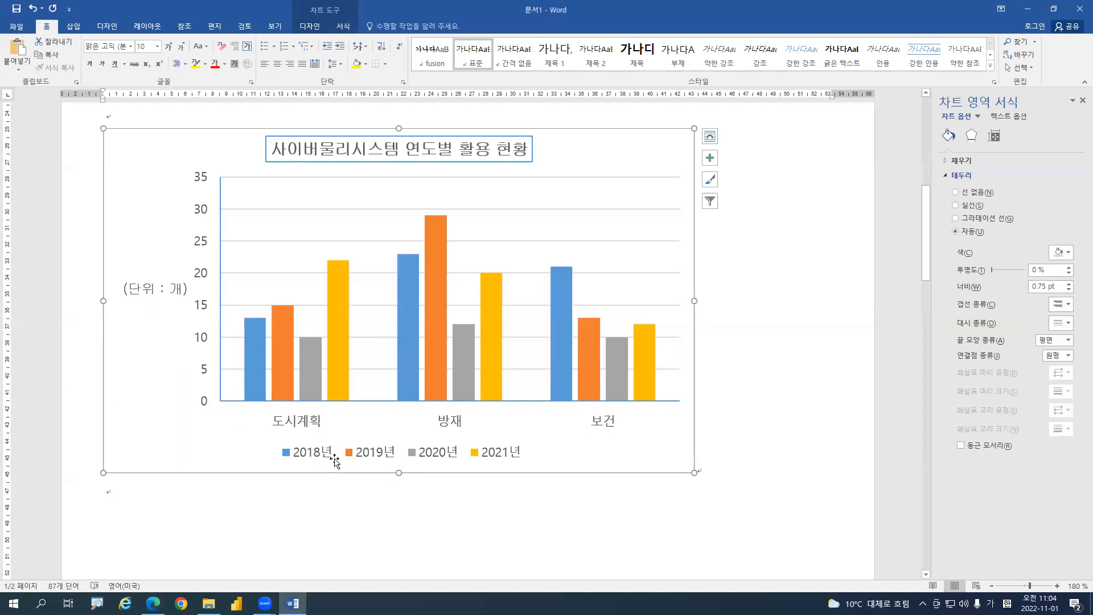
left_click(325, 456)
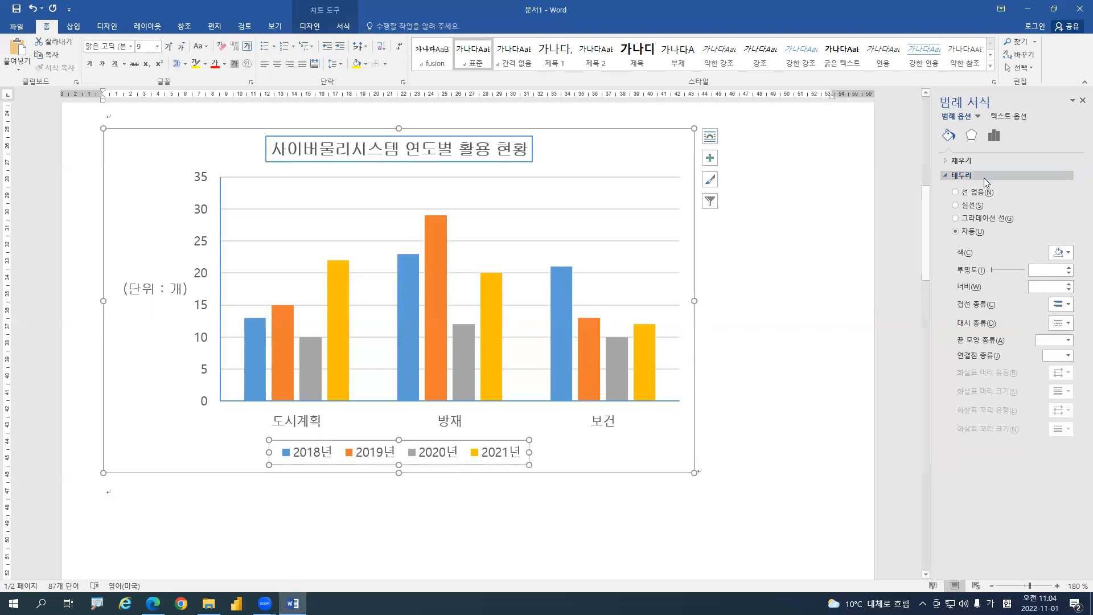
left_click(993, 137)
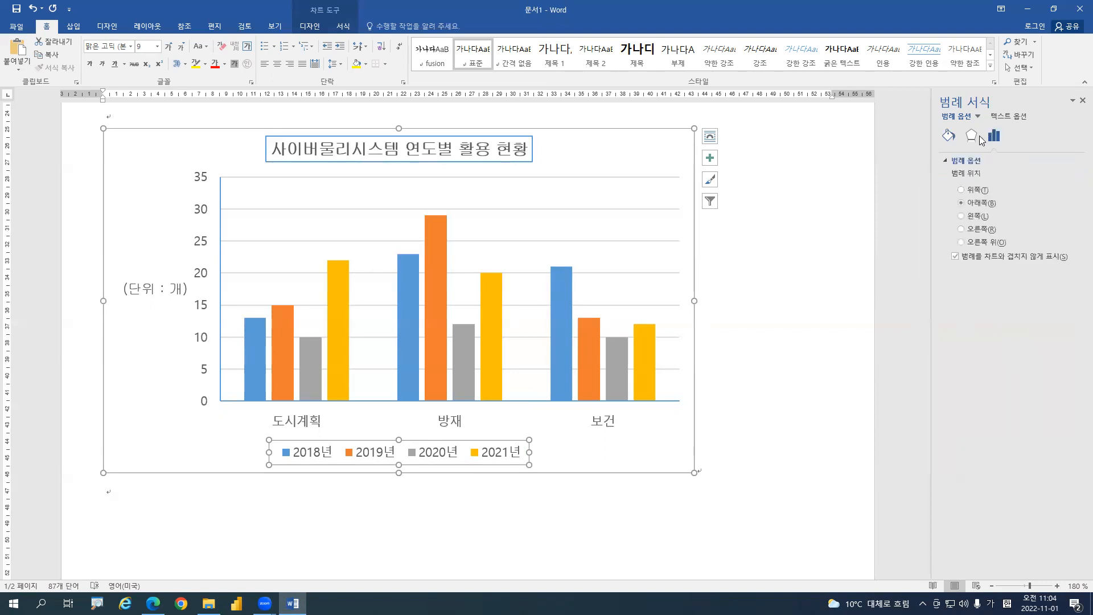
left_click(962, 229)
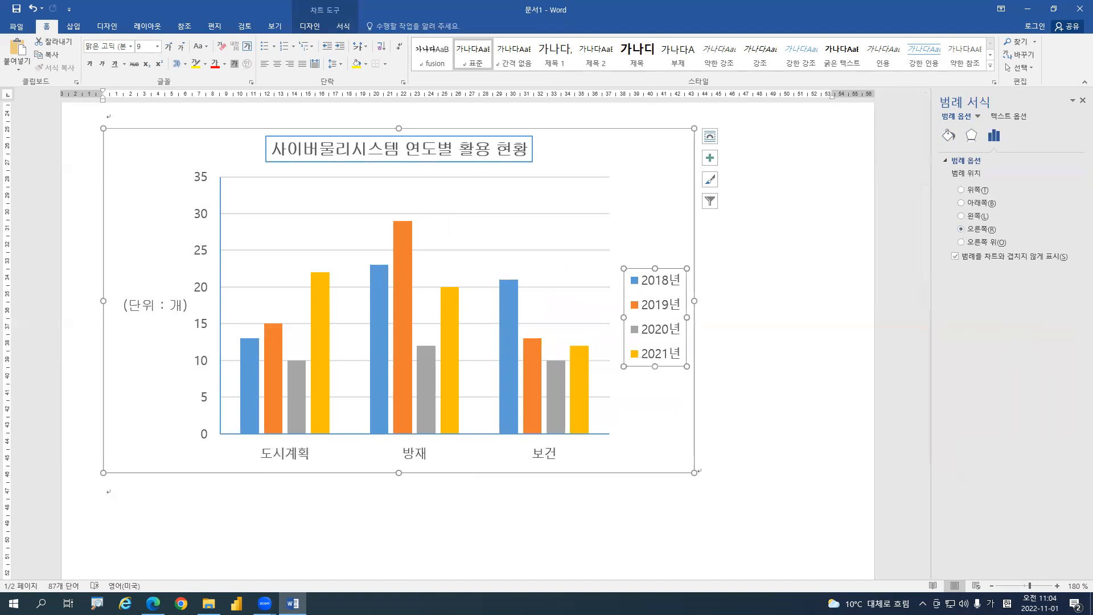
left_click(948, 135)
left_click(956, 205)
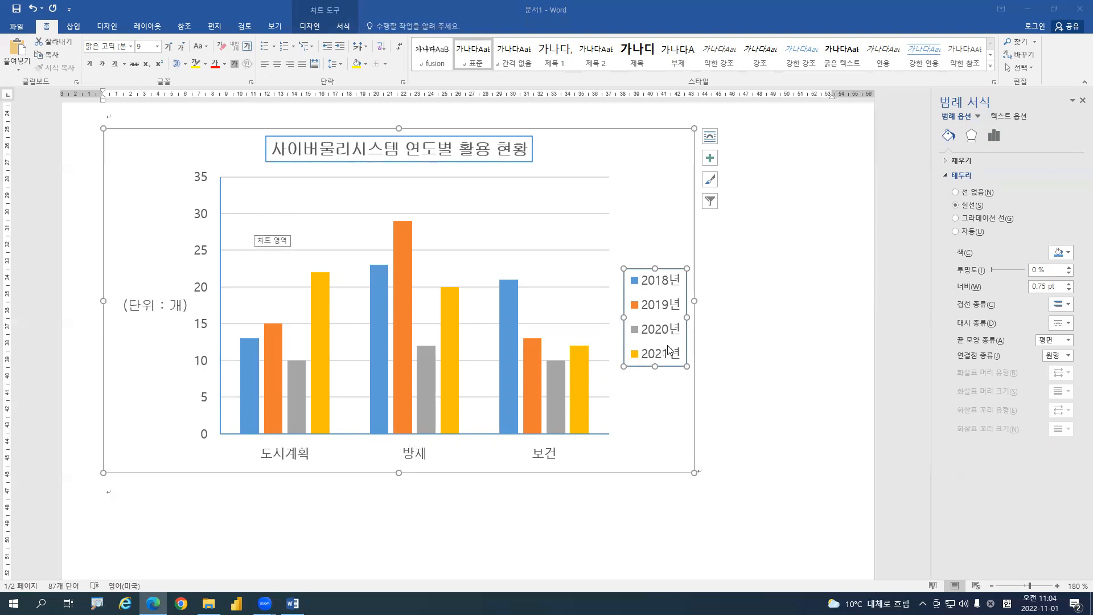
Set the legend's text to the 굴림 font at size 10
left_click(95, 47)
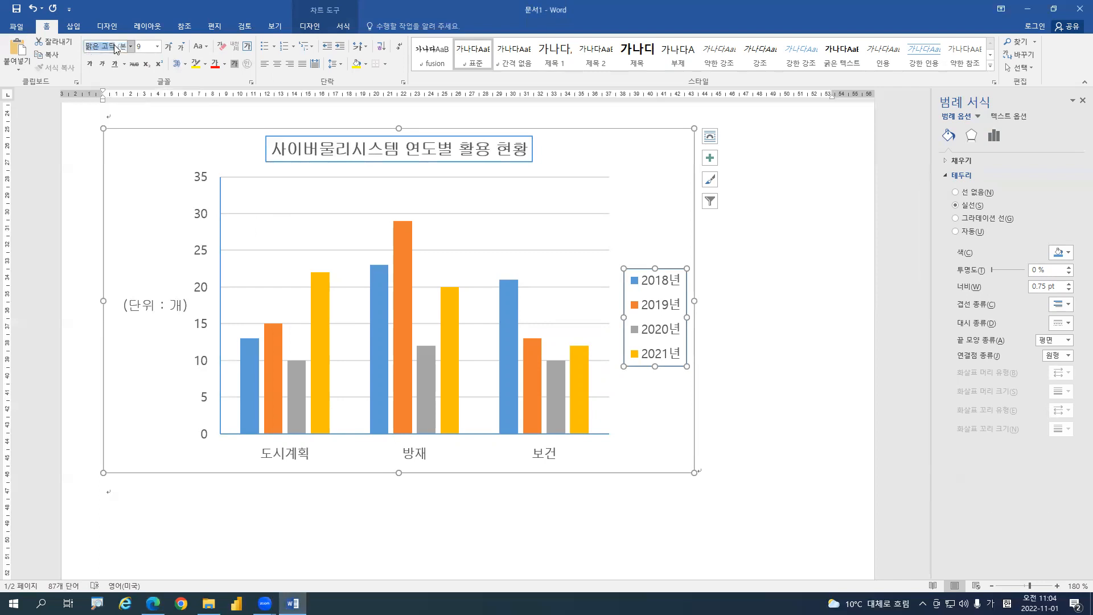
left_click_drag(128, 45, 135, 45)
type("ㄱ굴림")
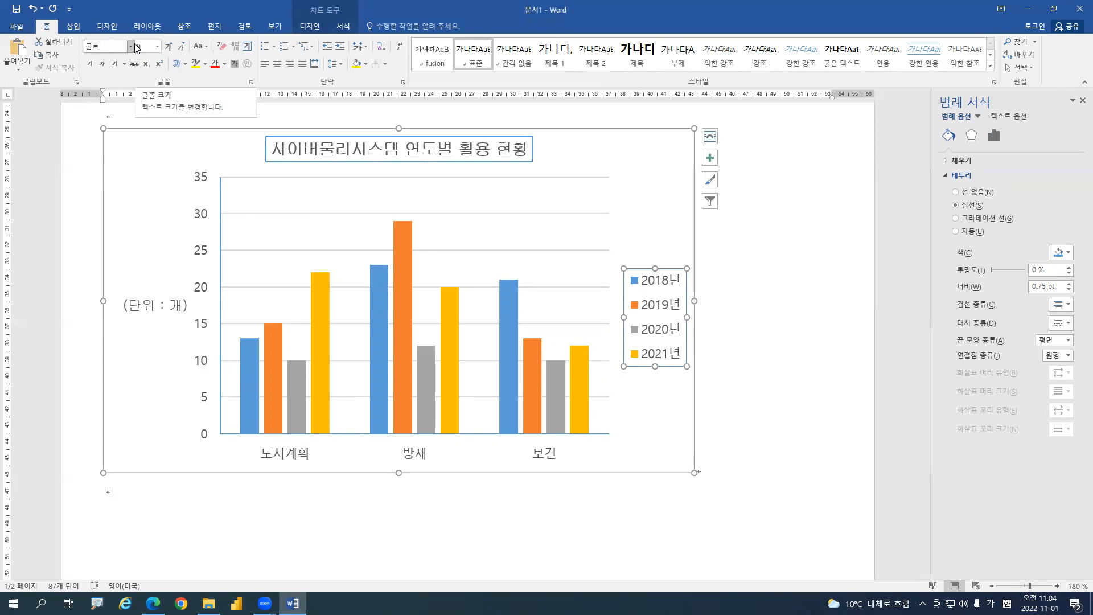
key("Return")
left_click(136, 48)
type("1")
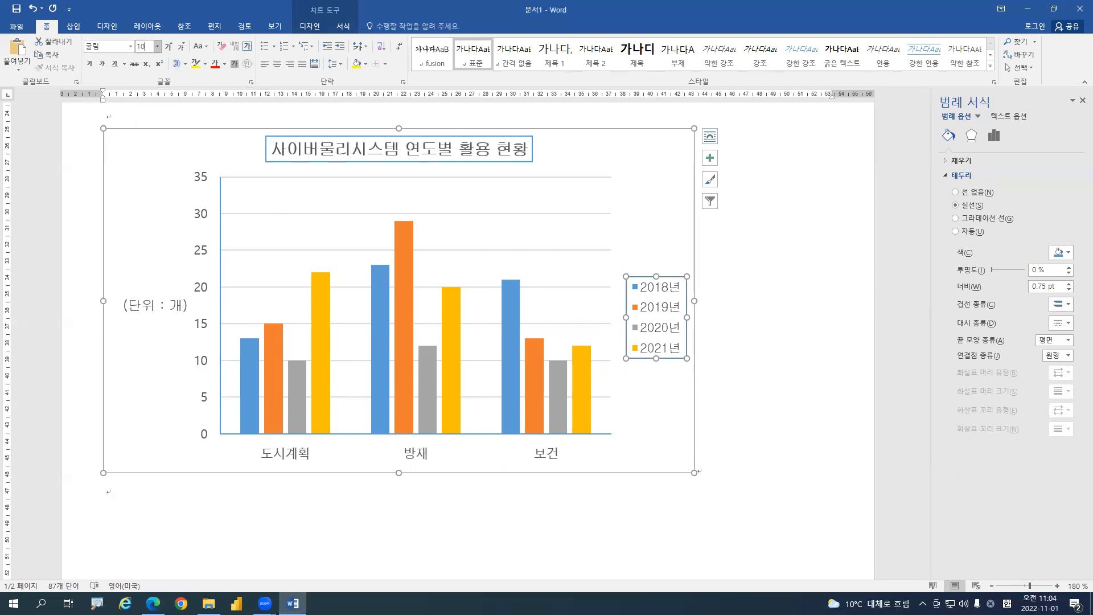
type("0")
key("Return")
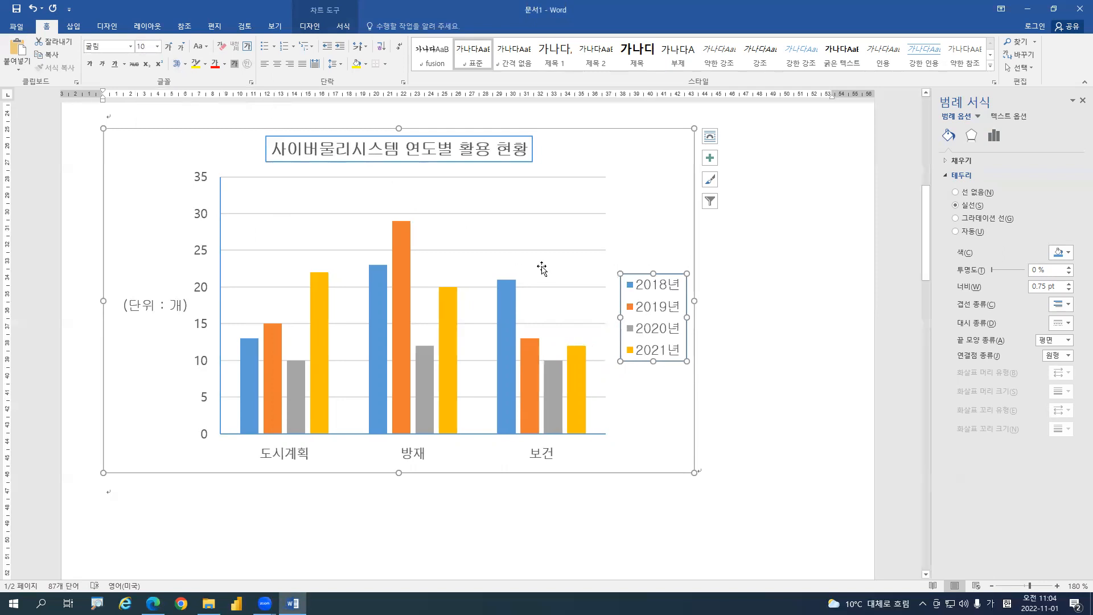
Format the horizontal category axis labels in the 굴림 font at size 10
left_click(292, 461)
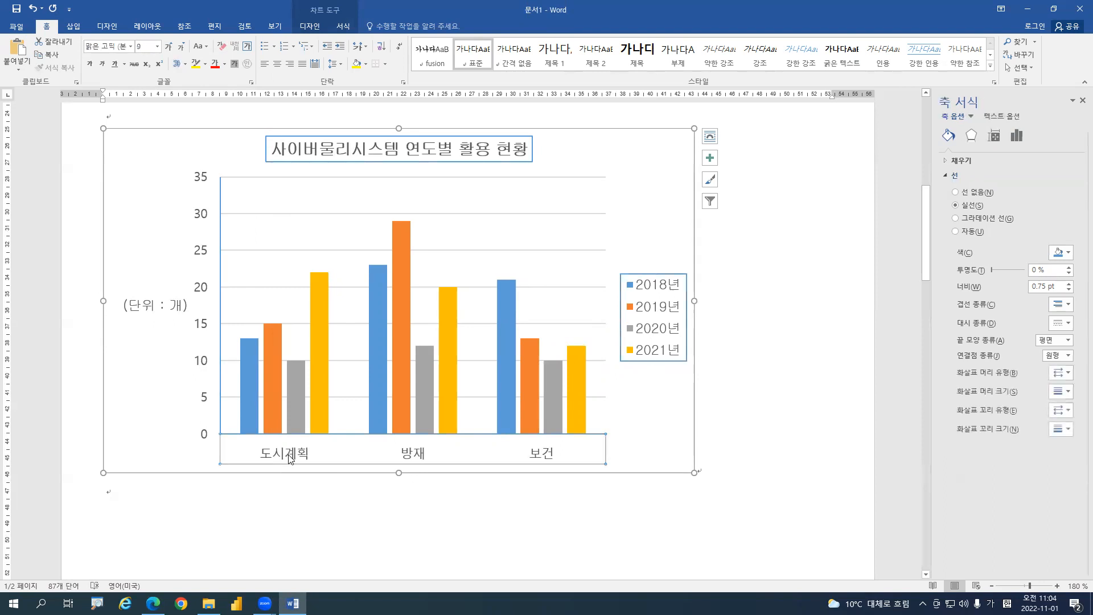
left_click(98, 48)
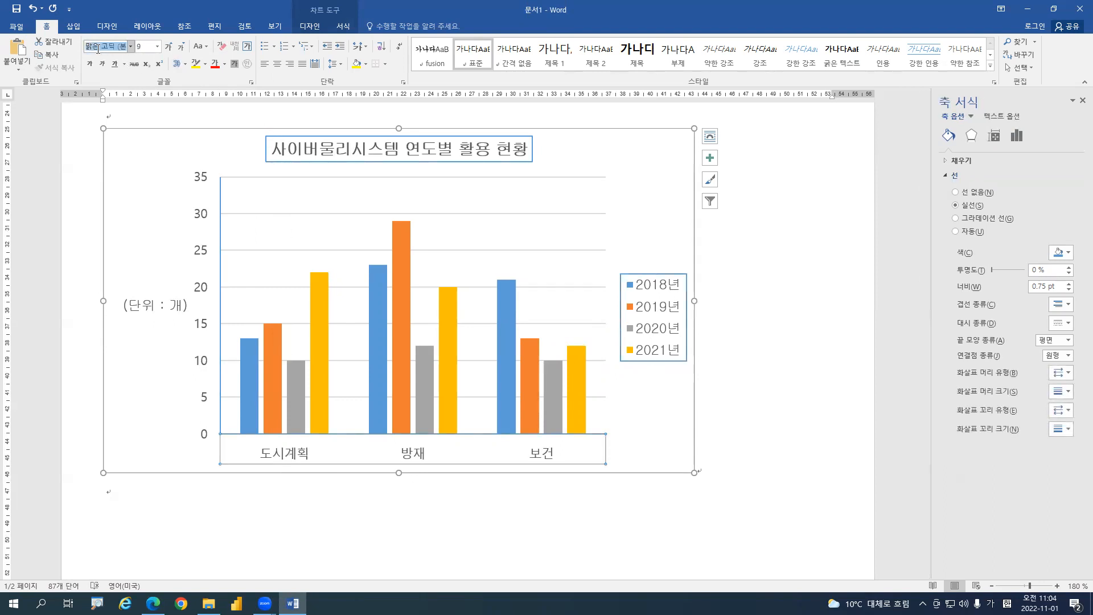
type("ㄱ굴리ㅁ")
key("Return")
left_click(146, 45)
type("10")
key("Return")
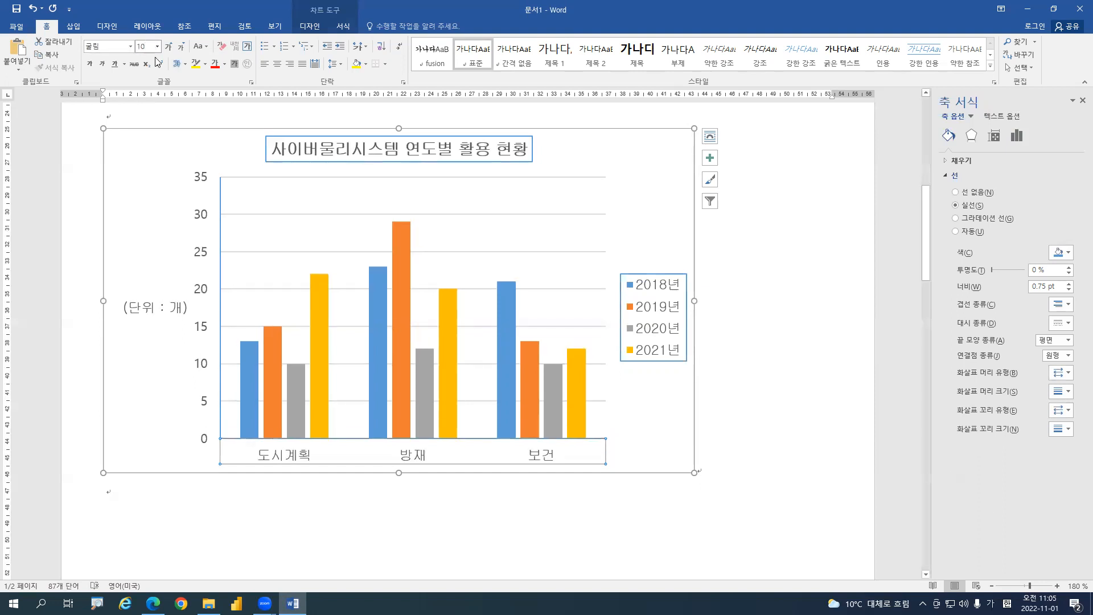
Format the vertical value axis labels in the 굴림 font at size 10
left_click(198, 182)
left_click(200, 180)
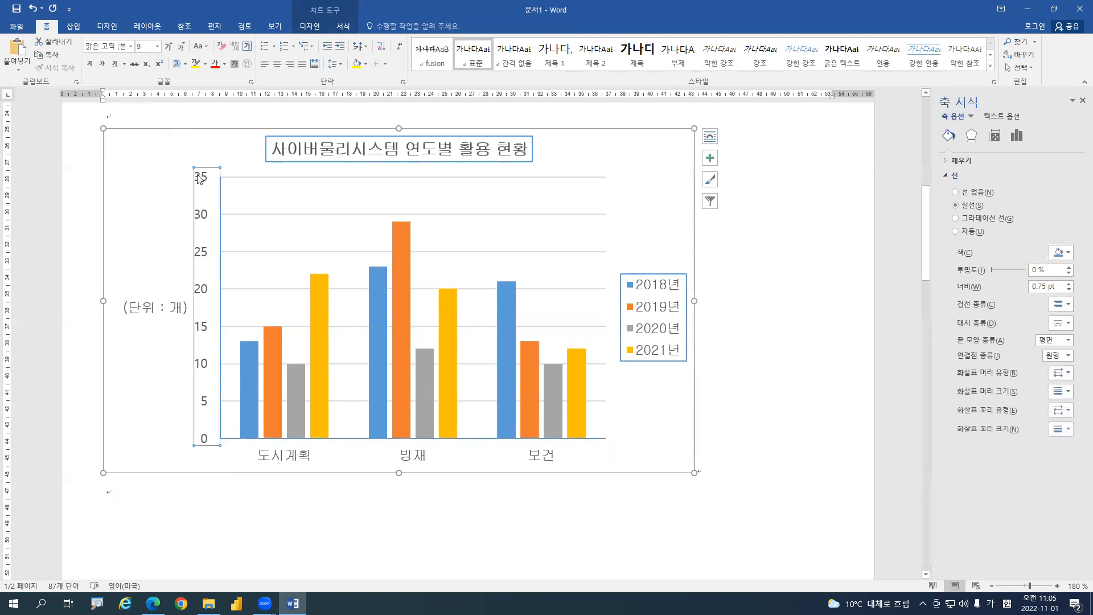
left_click(113, 46)
type("ㄱ")
type("림")
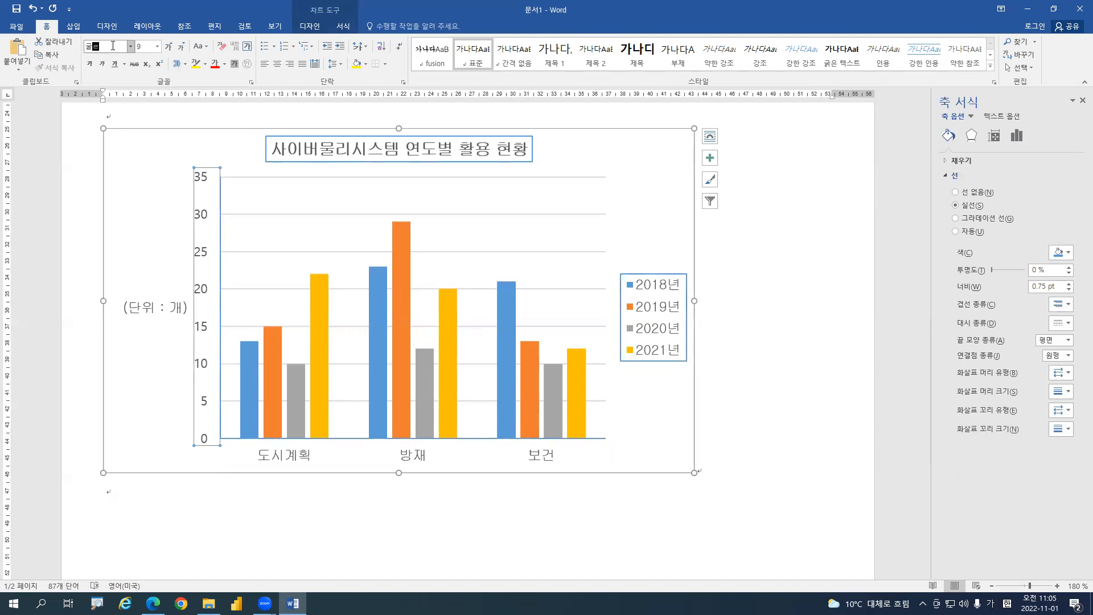
key("Return")
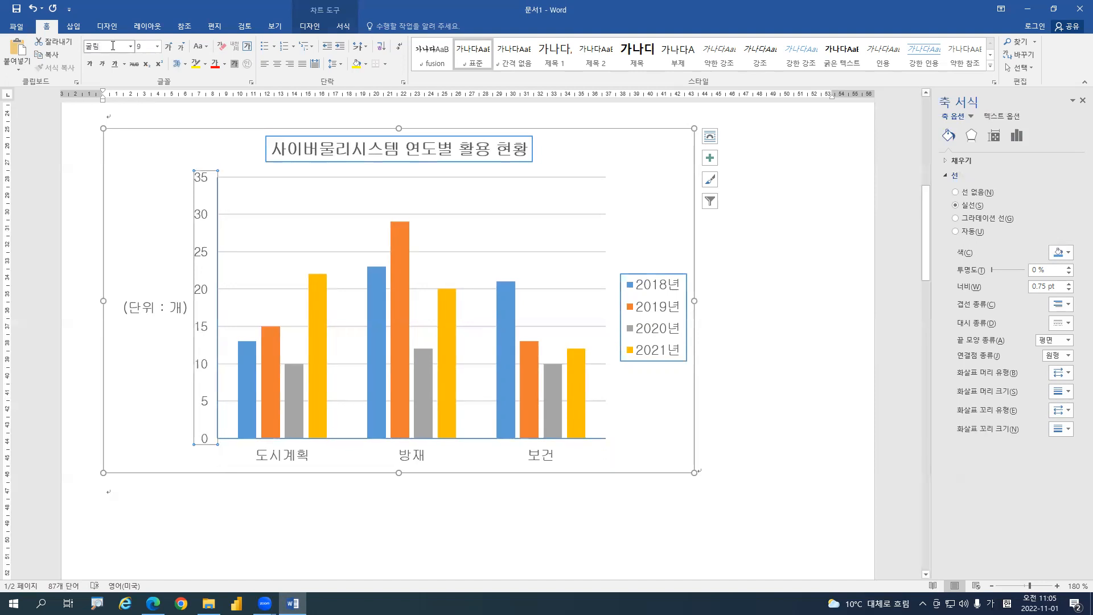
type("10")
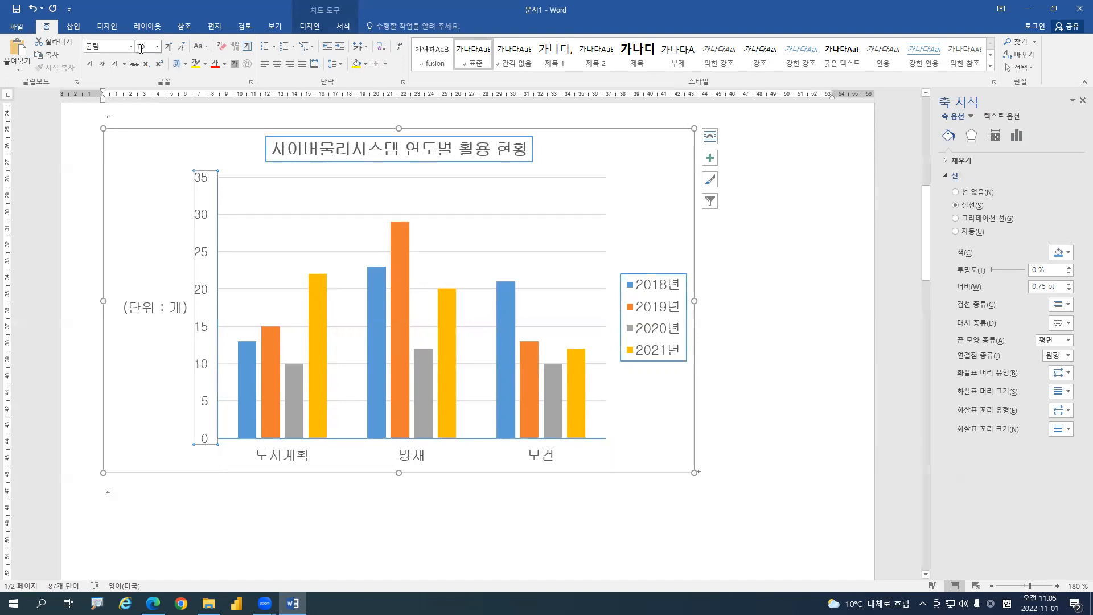
key("Return")
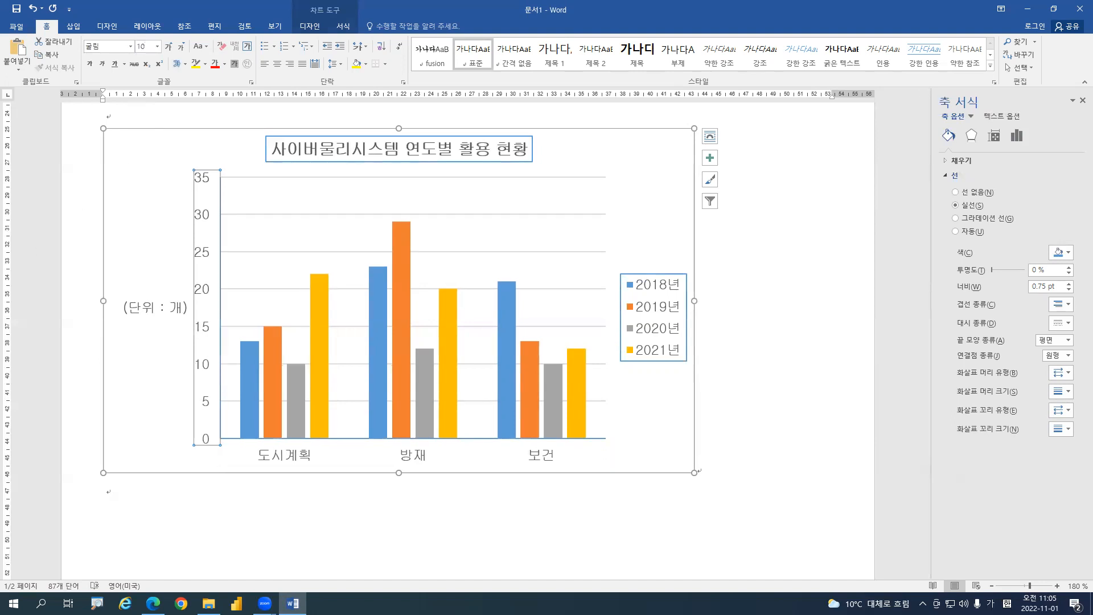
Reduce the chart's height by about a fifth by raising its lower edge
key("alt+Tab")
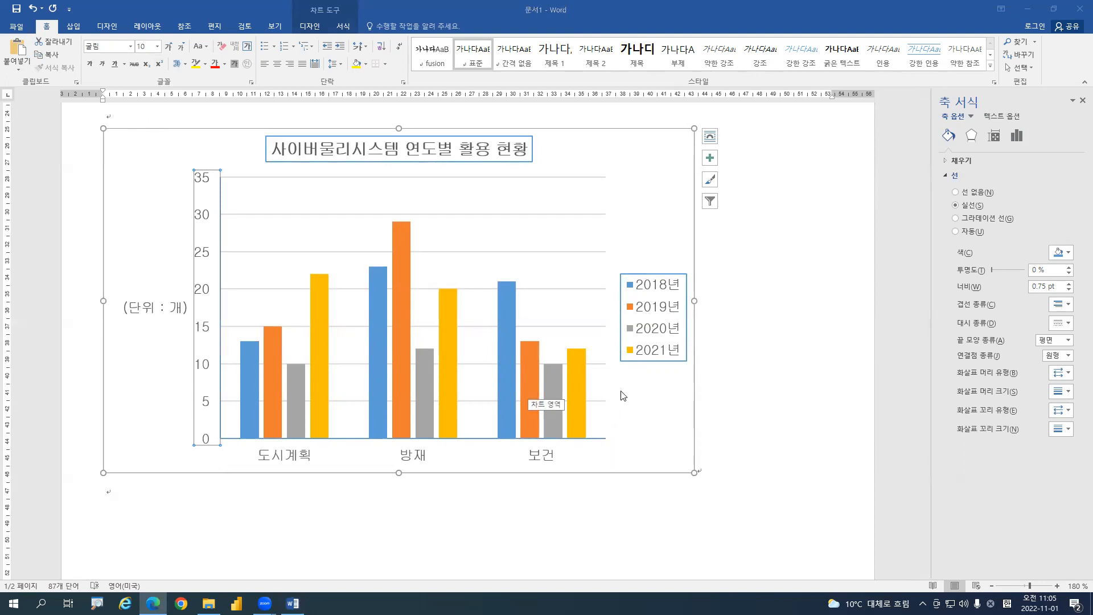
left_click(400, 473)
left_click_drag(399, 467, 399, 409)
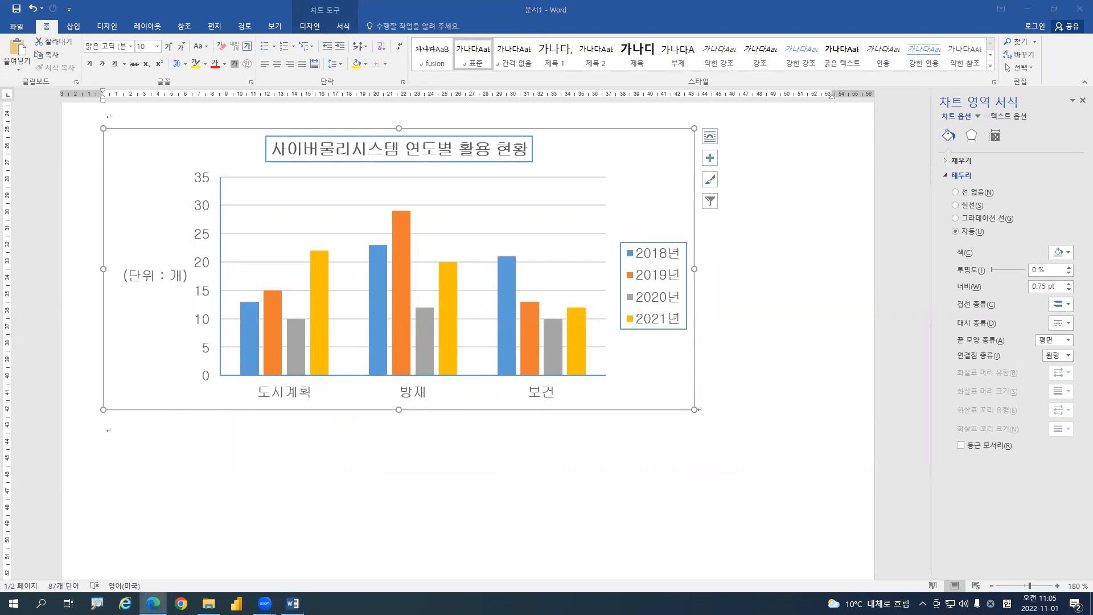
Set the series overlap of the chart's columns to 0% so the bars within each category touch
left_click(252, 329)
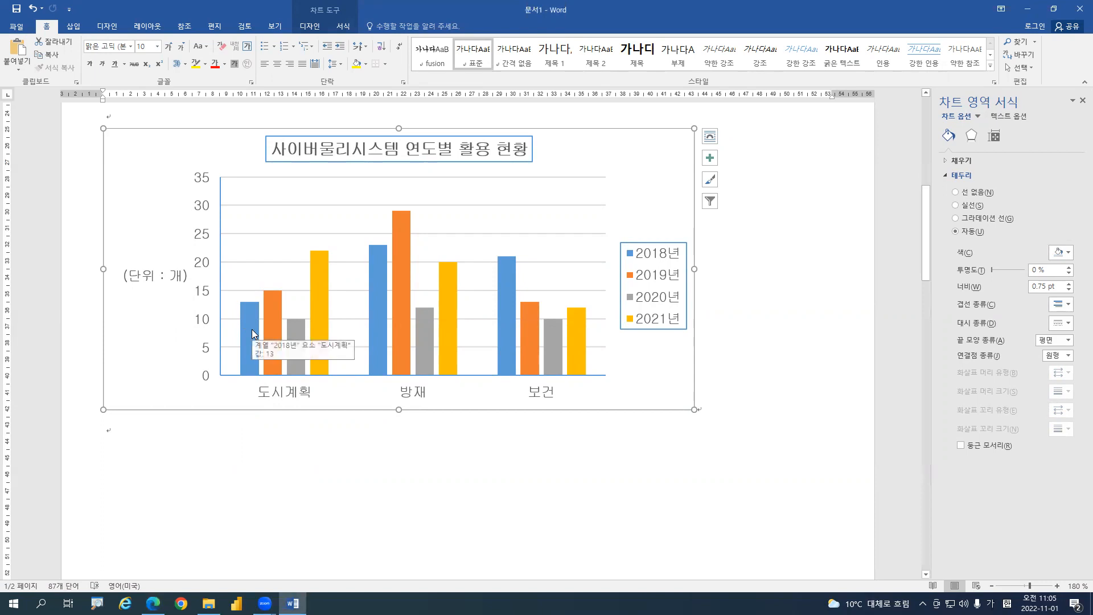
left_click(251, 329)
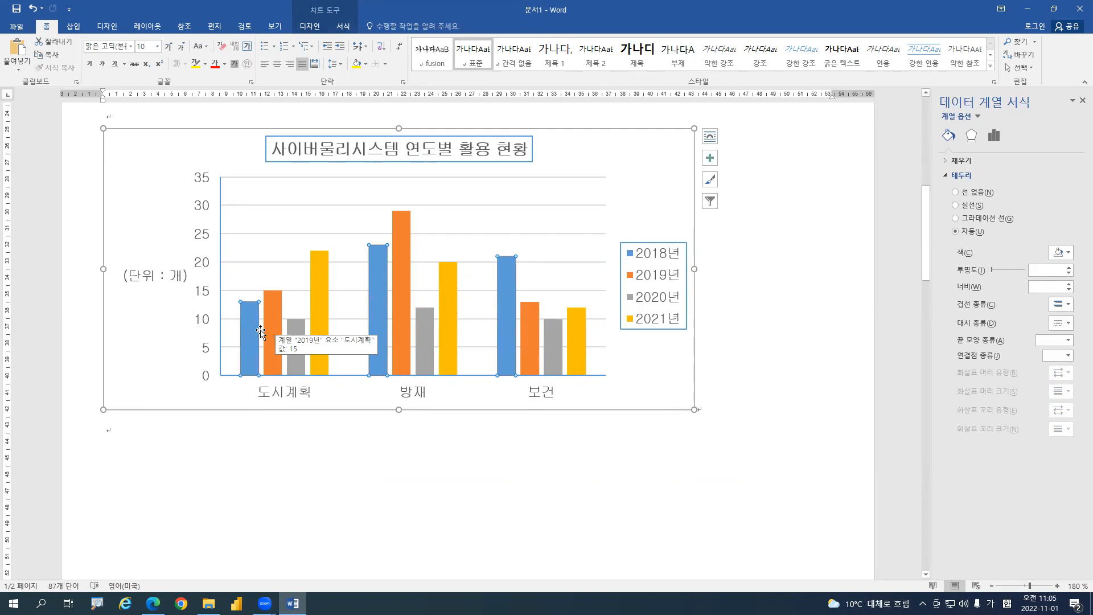
right_click(250, 329)
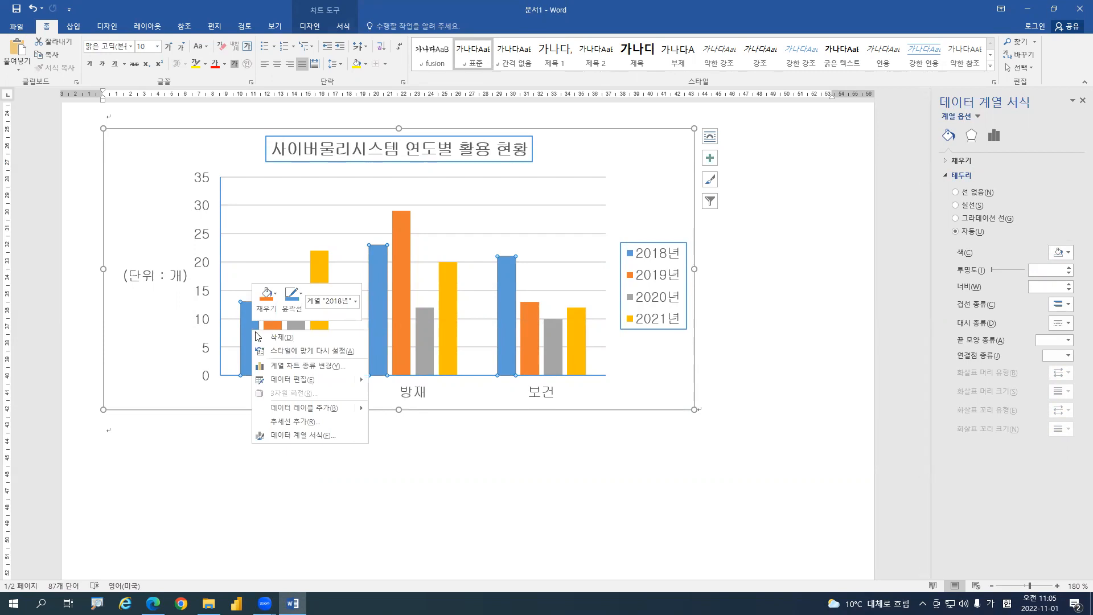
left_click(287, 436)
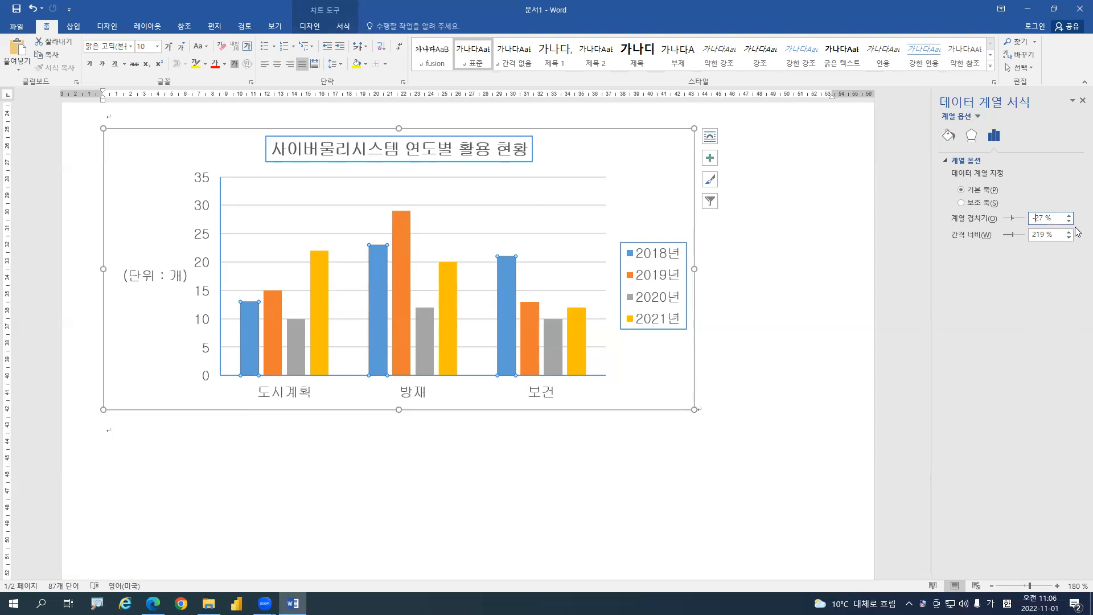
key("BackSpace")
key("BackSpace")
key("BackSpace")
key("BackSpace")
type("0")
key("Return")
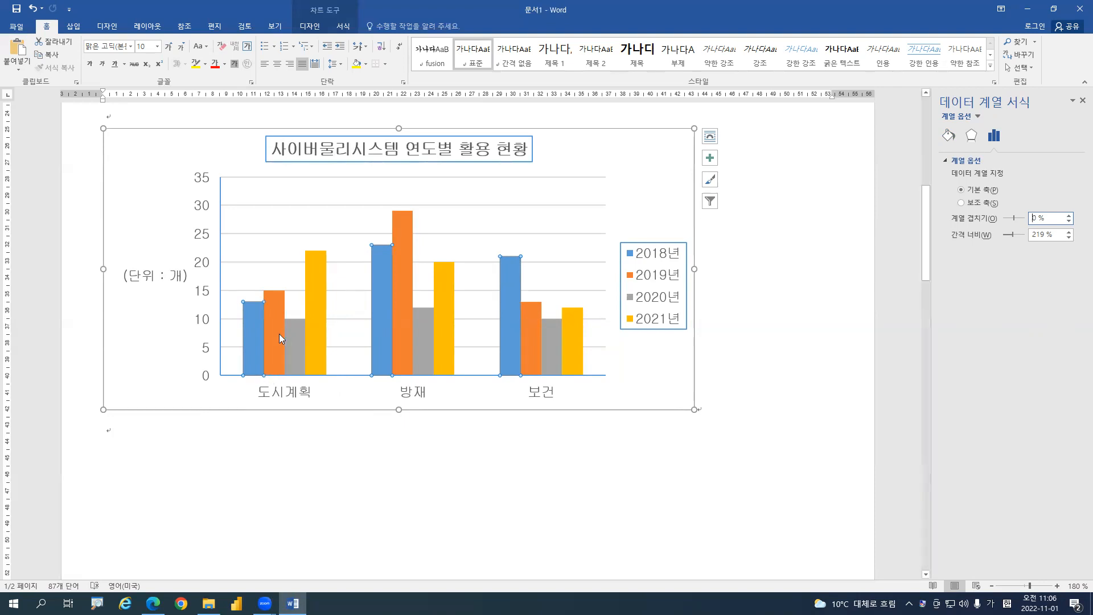
left_click(213, 450)
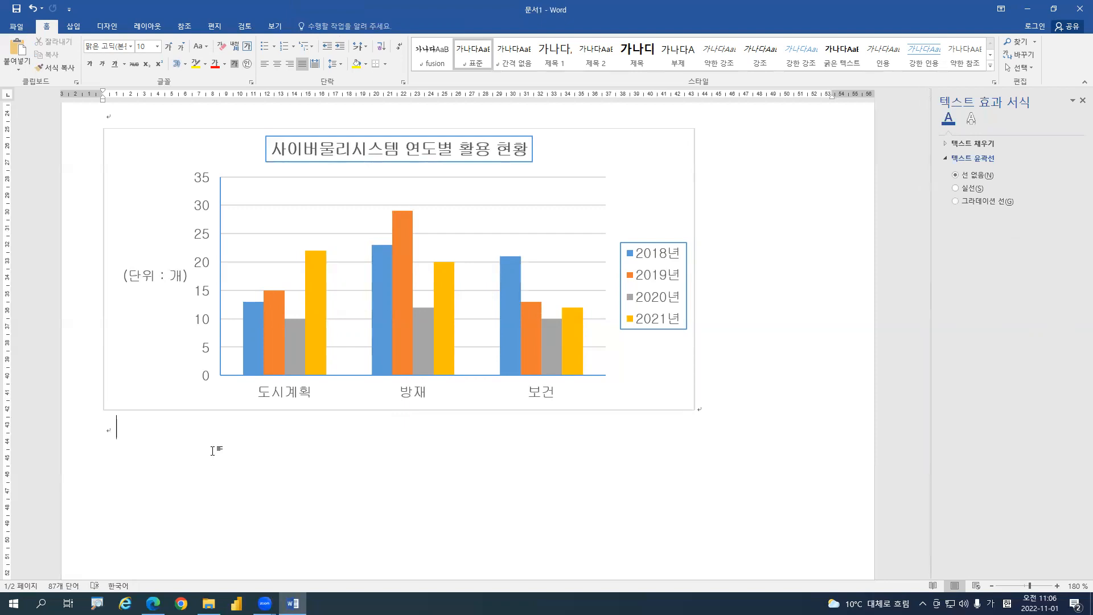
Add the label (1) on the line below heading 3 and insert a new blank equation after it
scroll(212, 451, "down", 8)
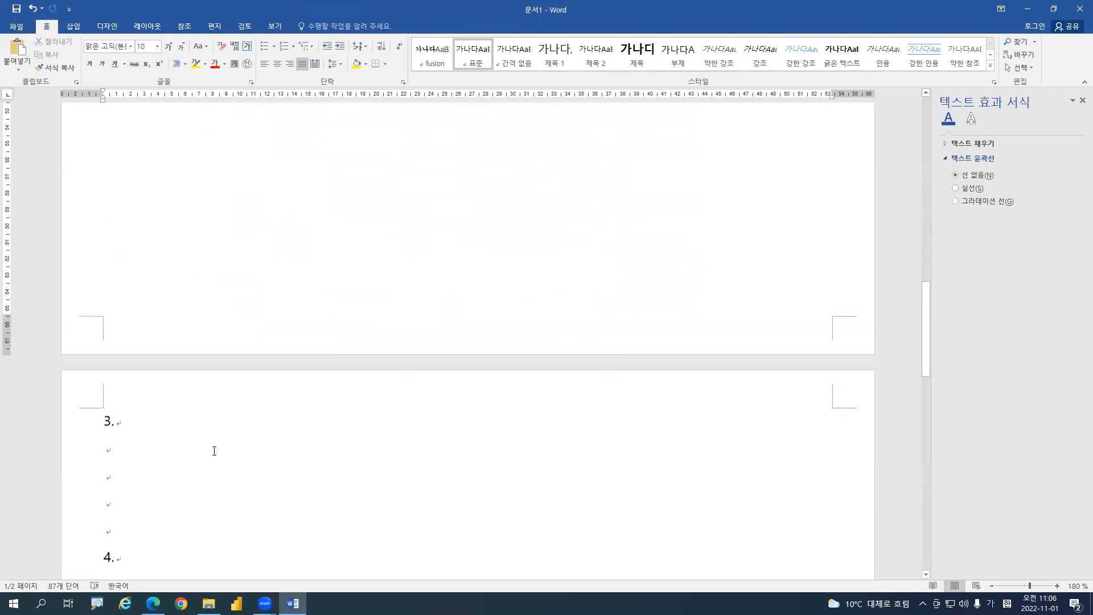
scroll(214, 451, "down", 3)
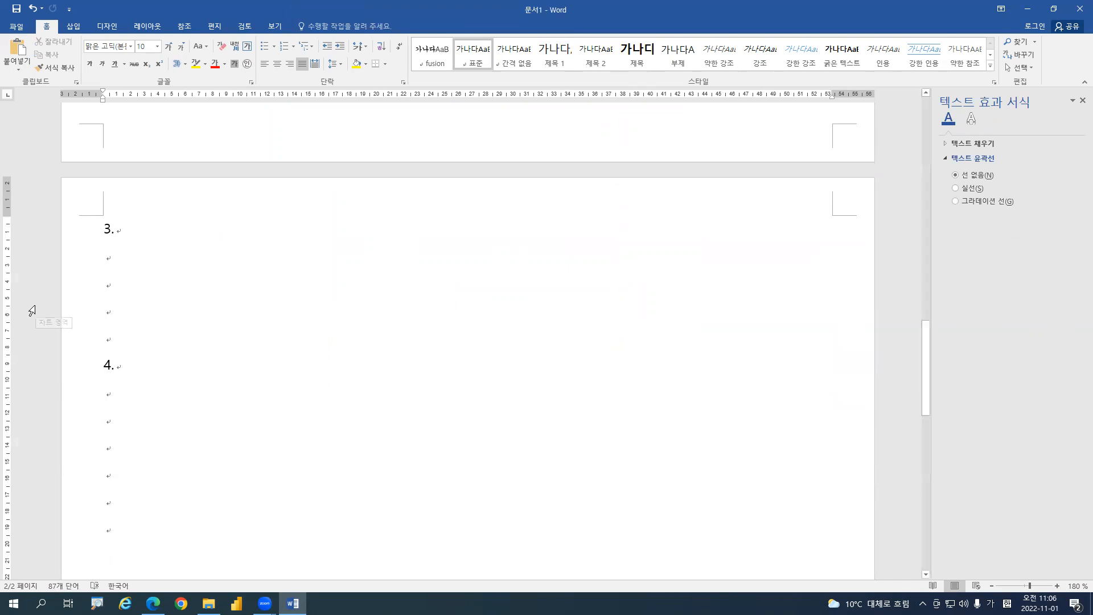
type("(1)")
left_click(73, 27)
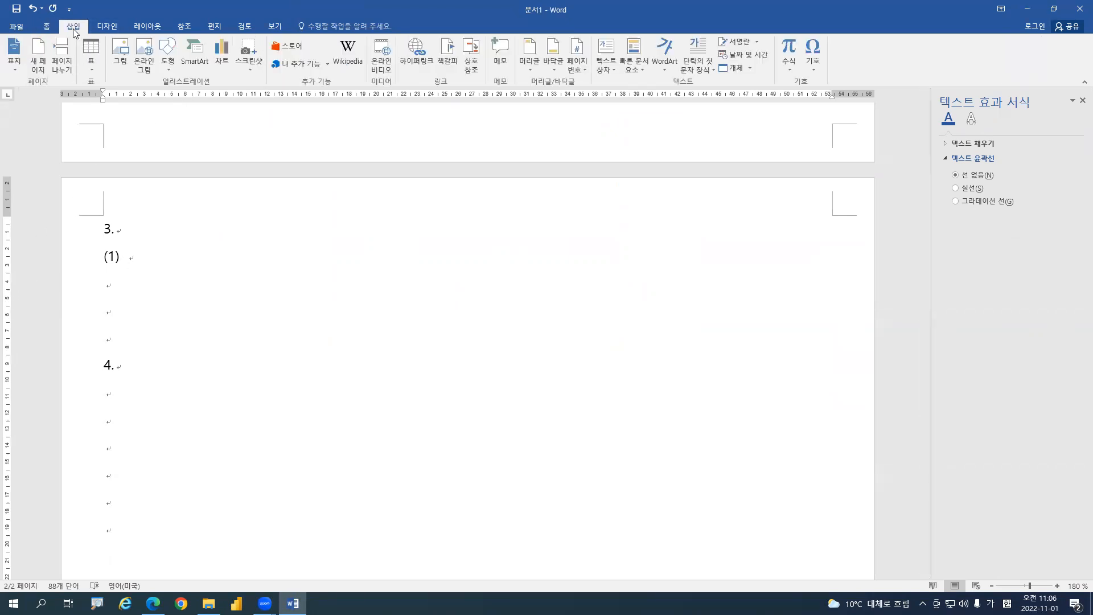
left_click(791, 49)
left_click(791, 50)
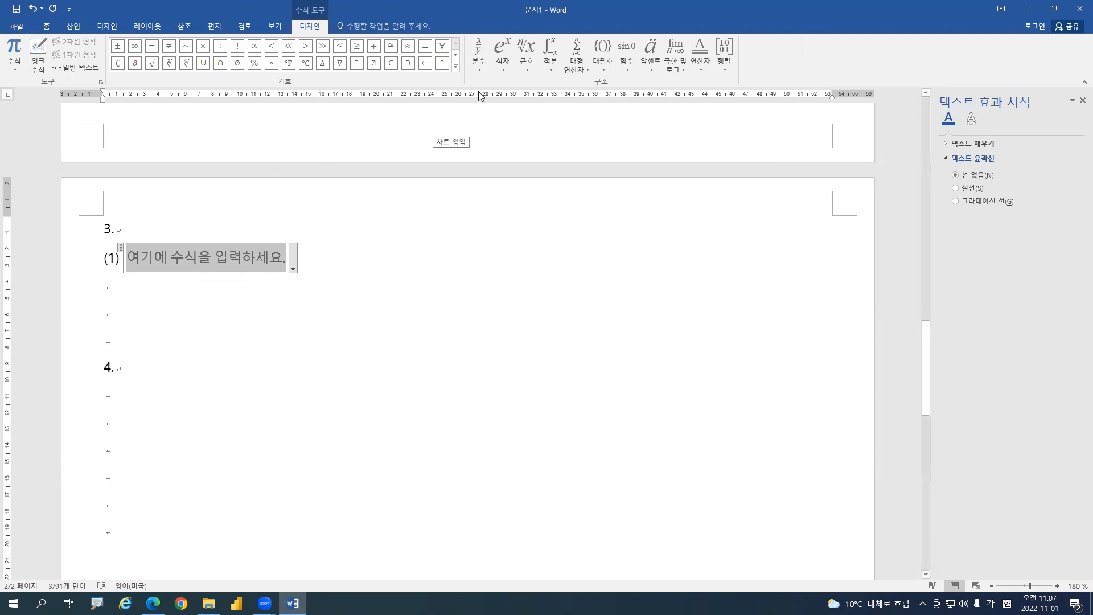
Build a stacked fraction in the equation with 1 as numerator and the Greek letter λ as denominator
left_click(478, 56)
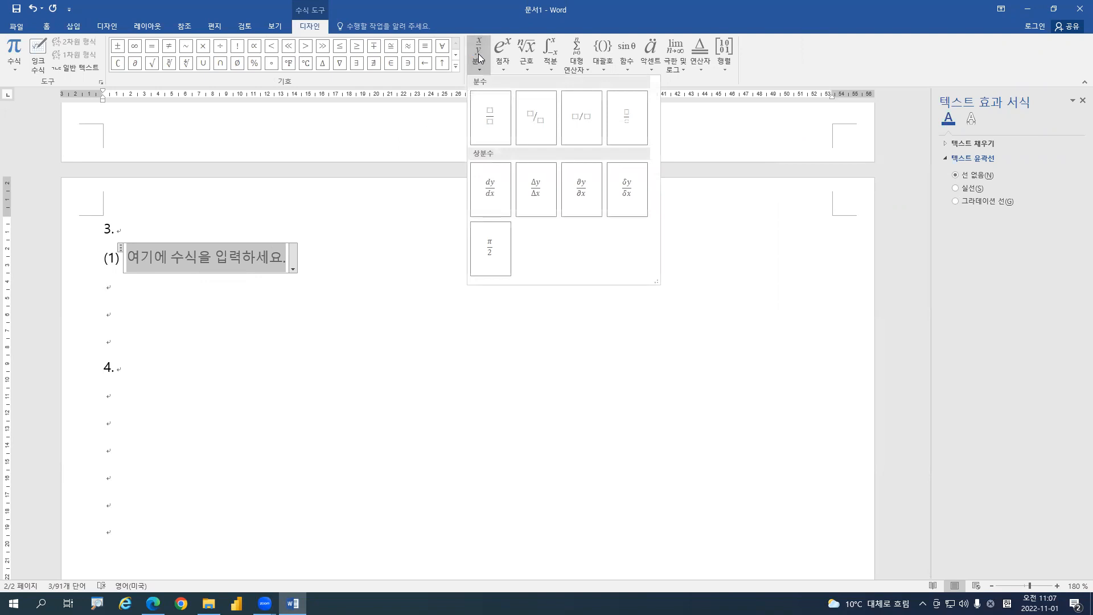
left_click(498, 135)
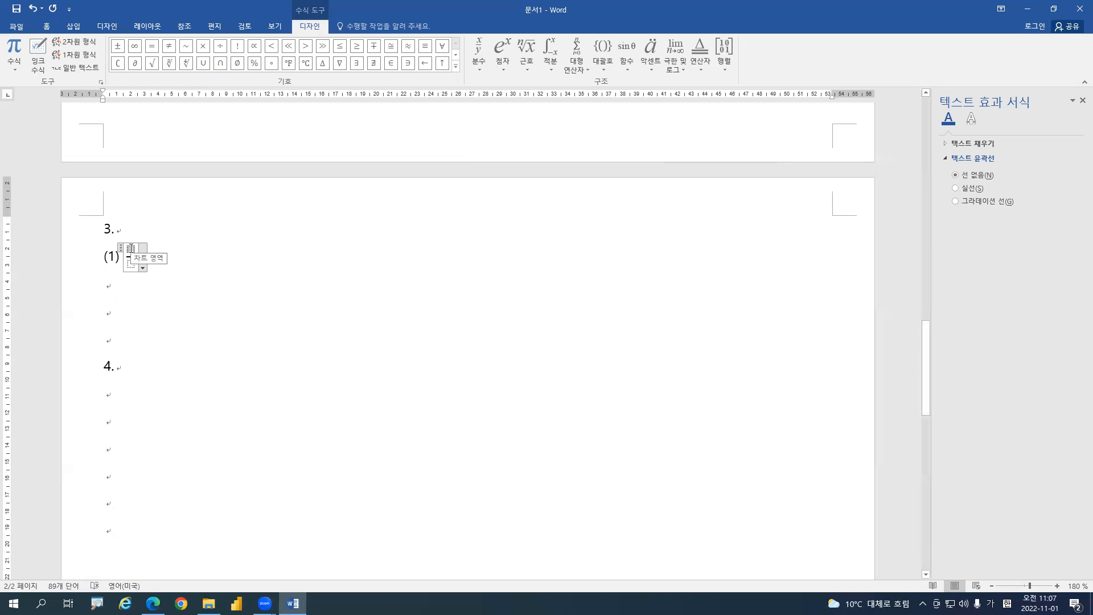
key("Down")
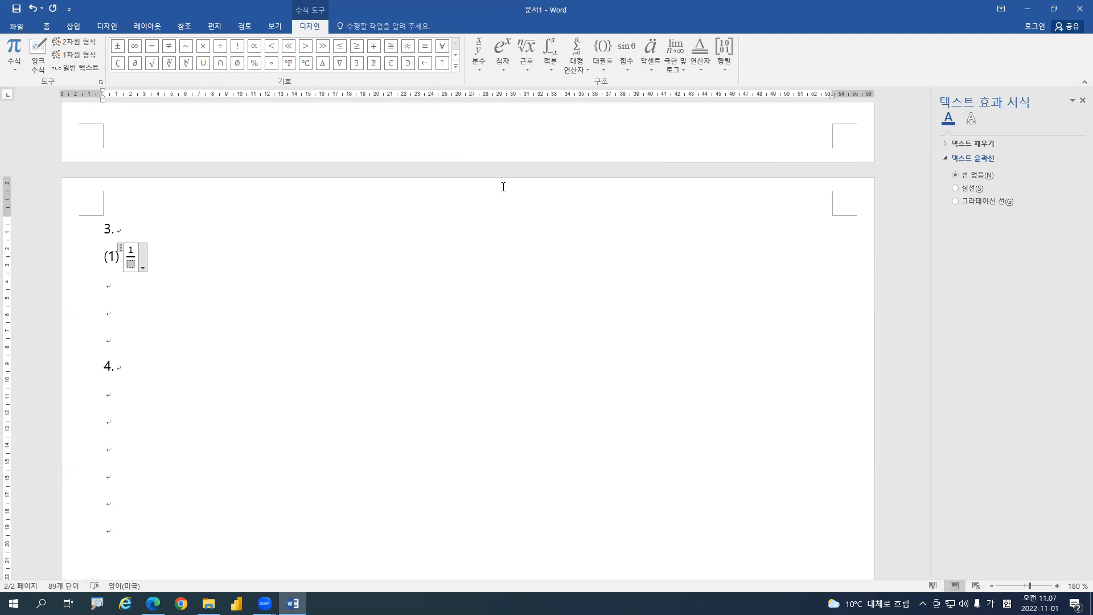
left_click(456, 65)
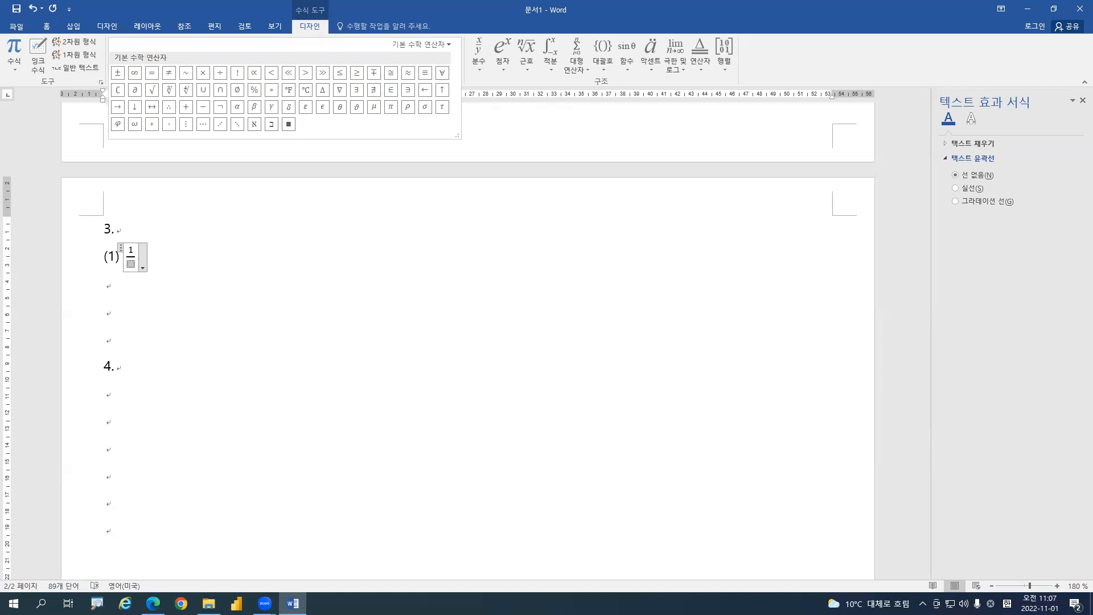
left_click(448, 44)
left_click(429, 72)
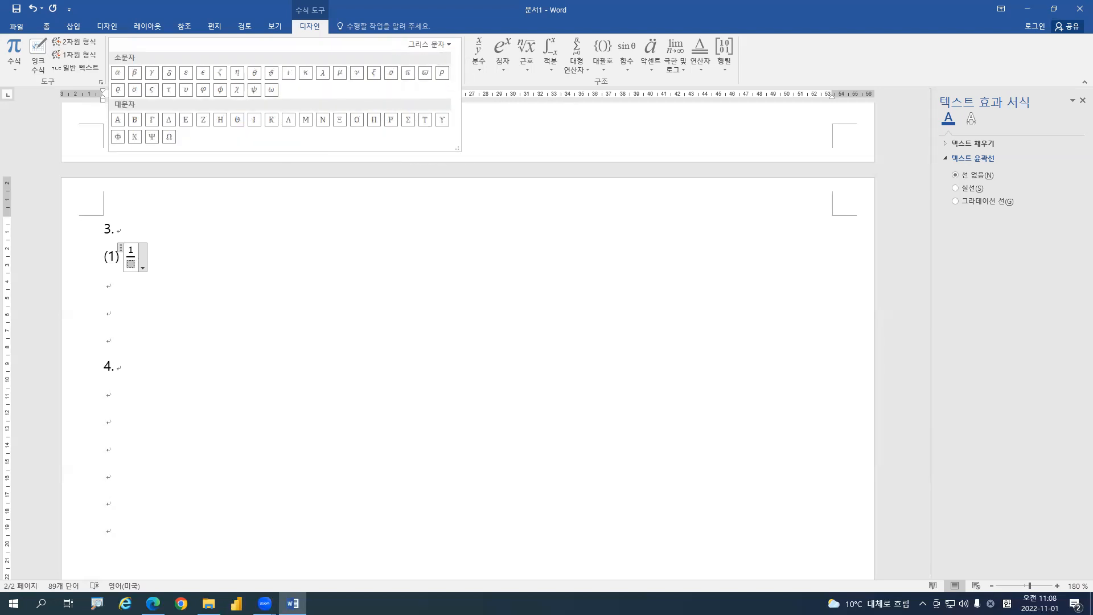
left_click(322, 74)
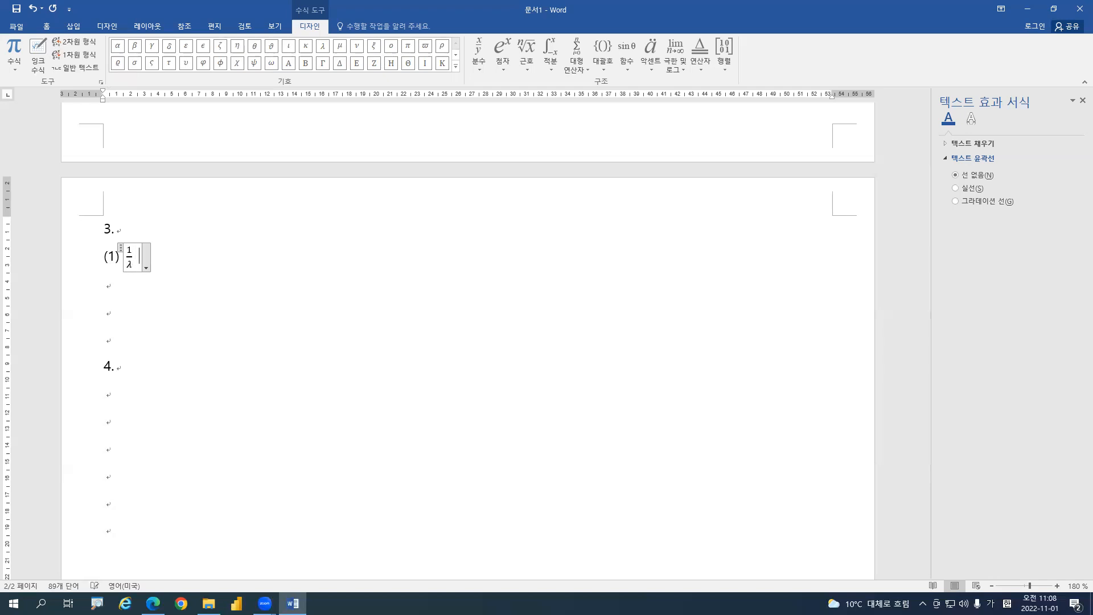
Continue the equation after the fraction with = 1.097 X
type("=")
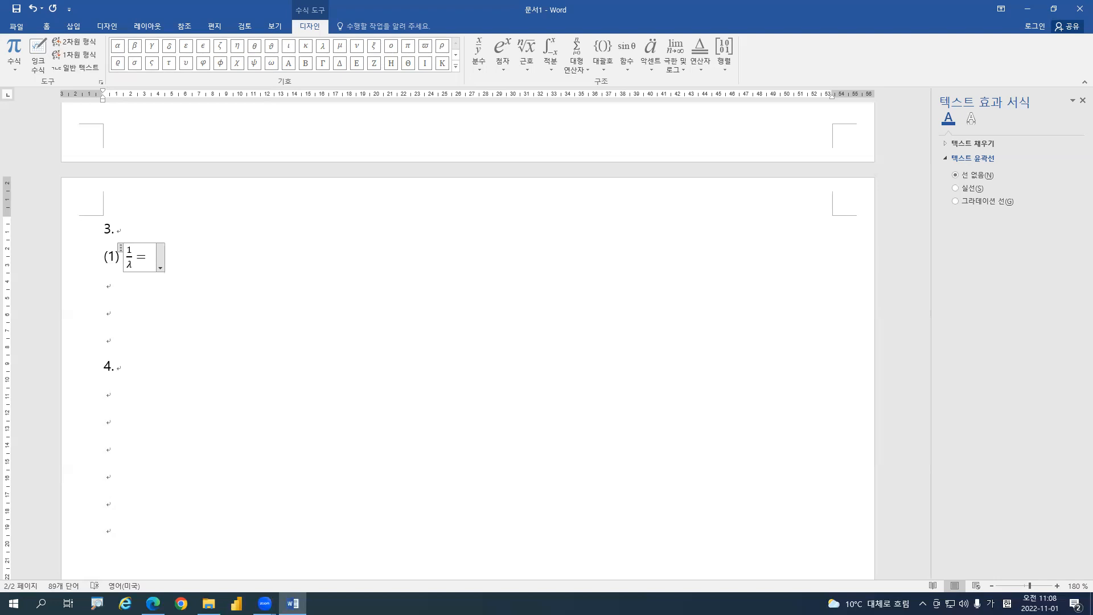
type(" 1.097")
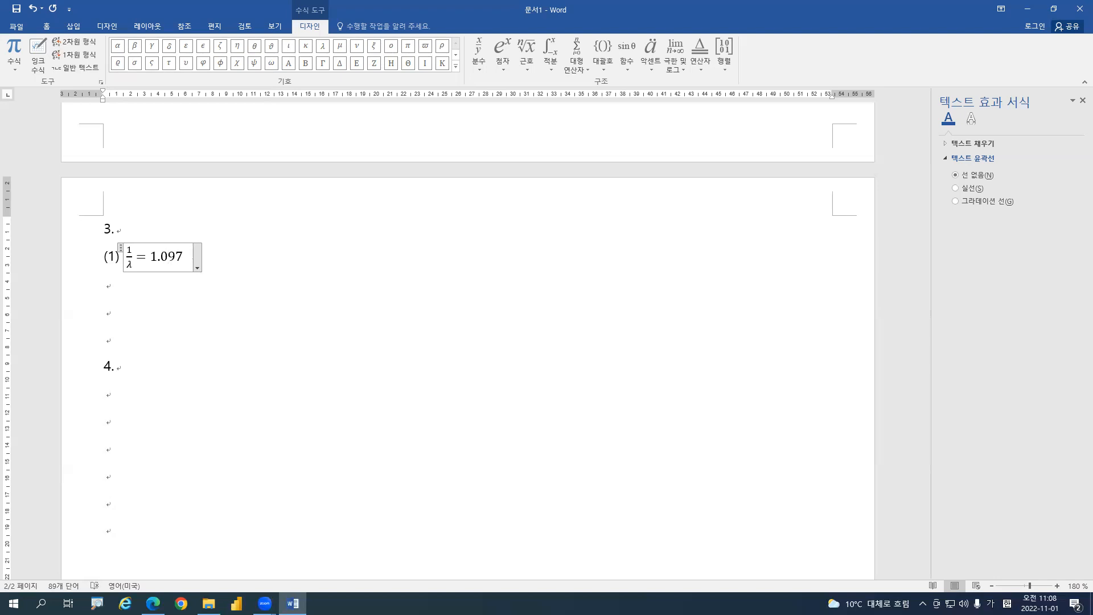
type(" ㅌ")
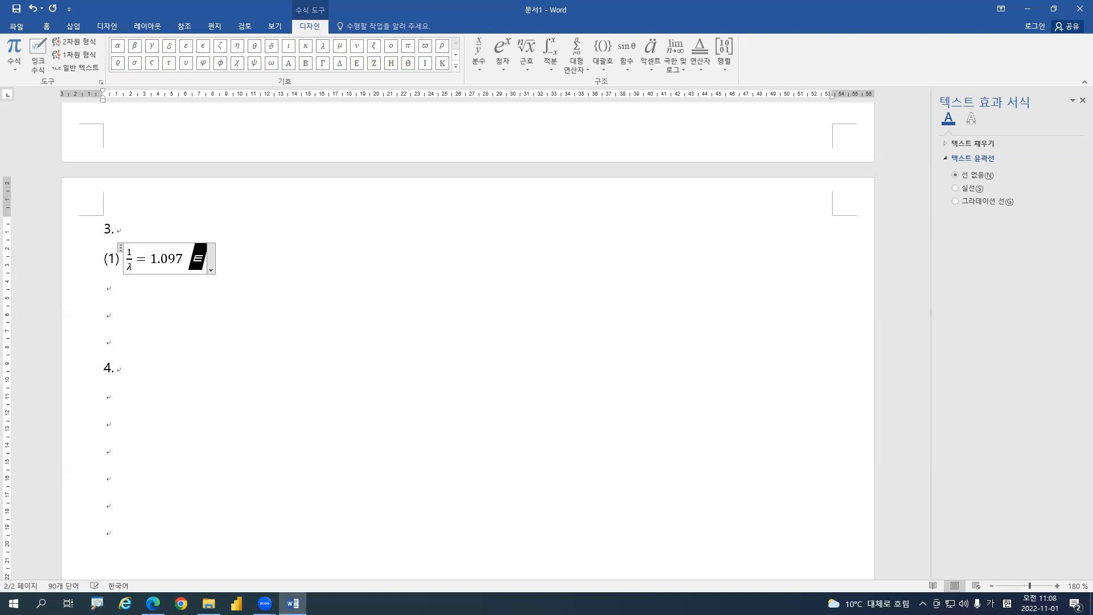
key("BackSpace")
key("Hangul")
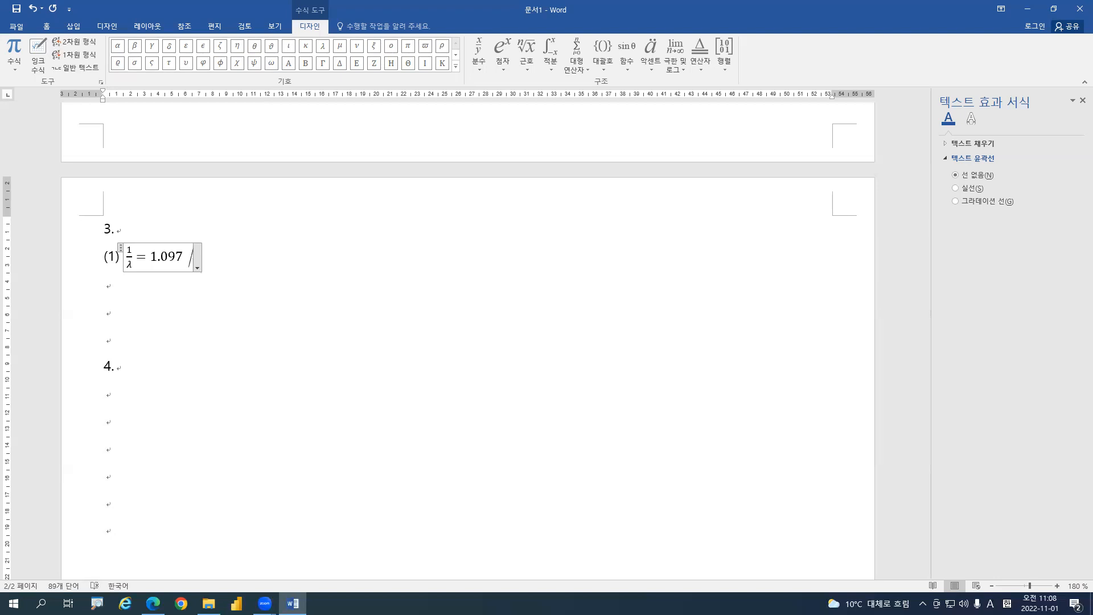
type("X")
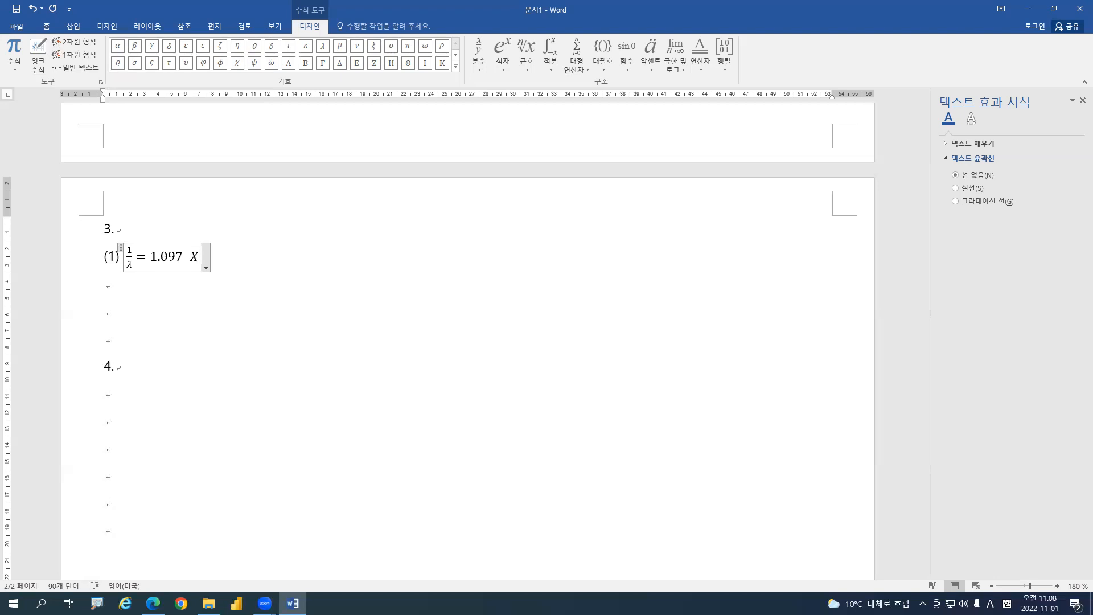
Remove the italic formatting from the X in the equation and place the insertion point after it
key("shift+Left")
key("shift+Left")
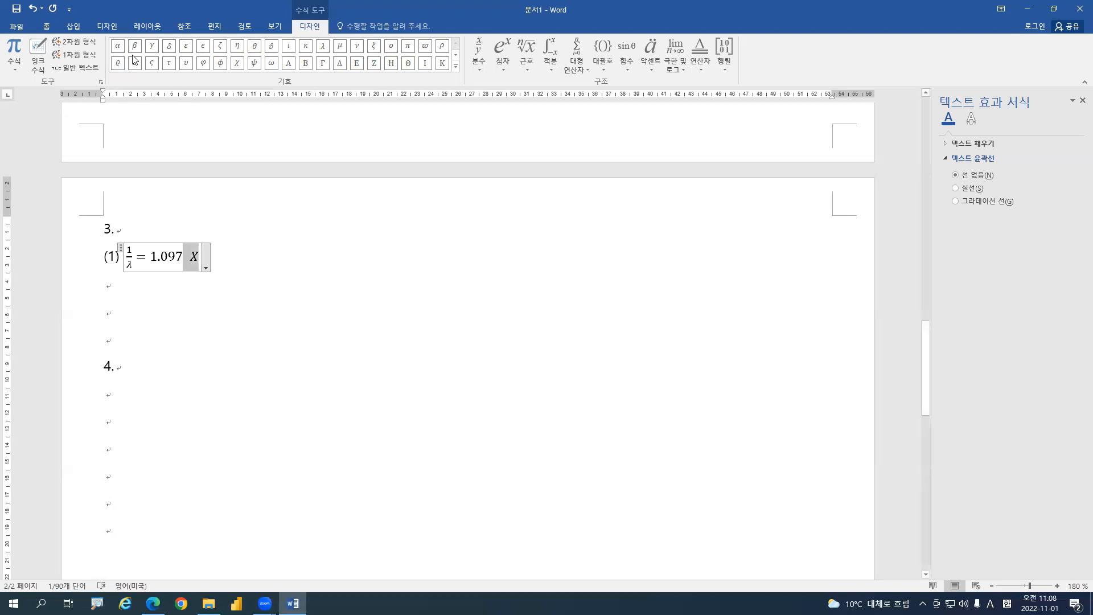
left_click(46, 27)
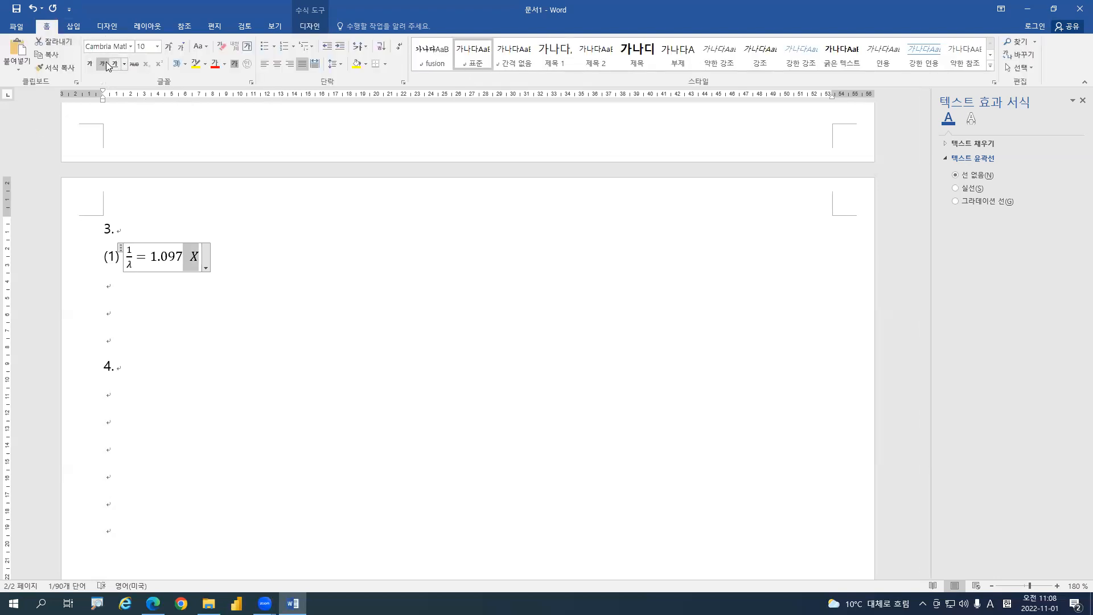
left_click(102, 63)
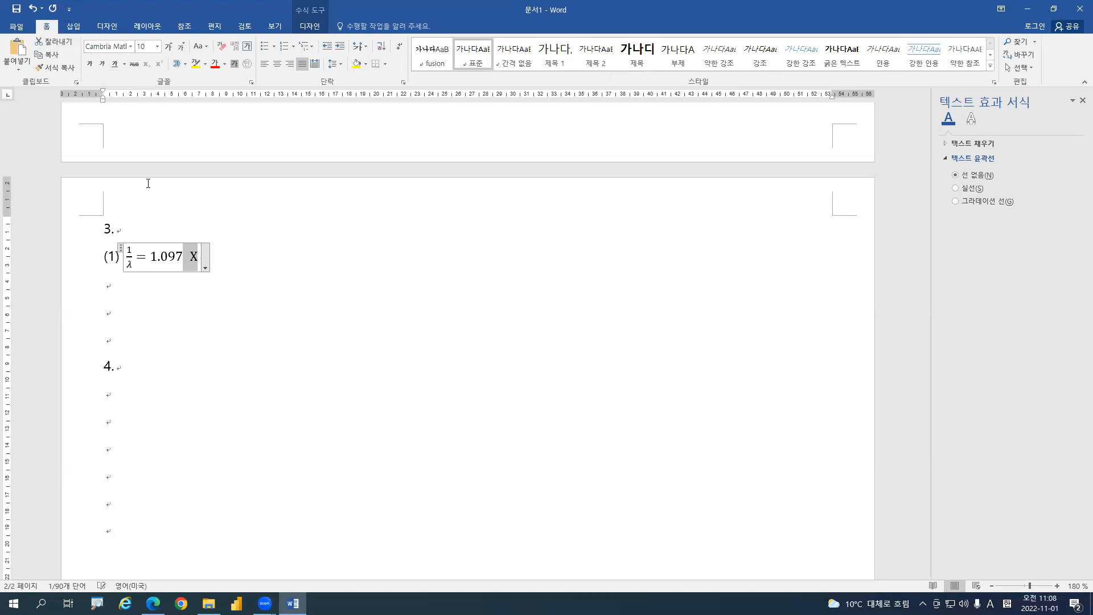
left_click(197, 254)
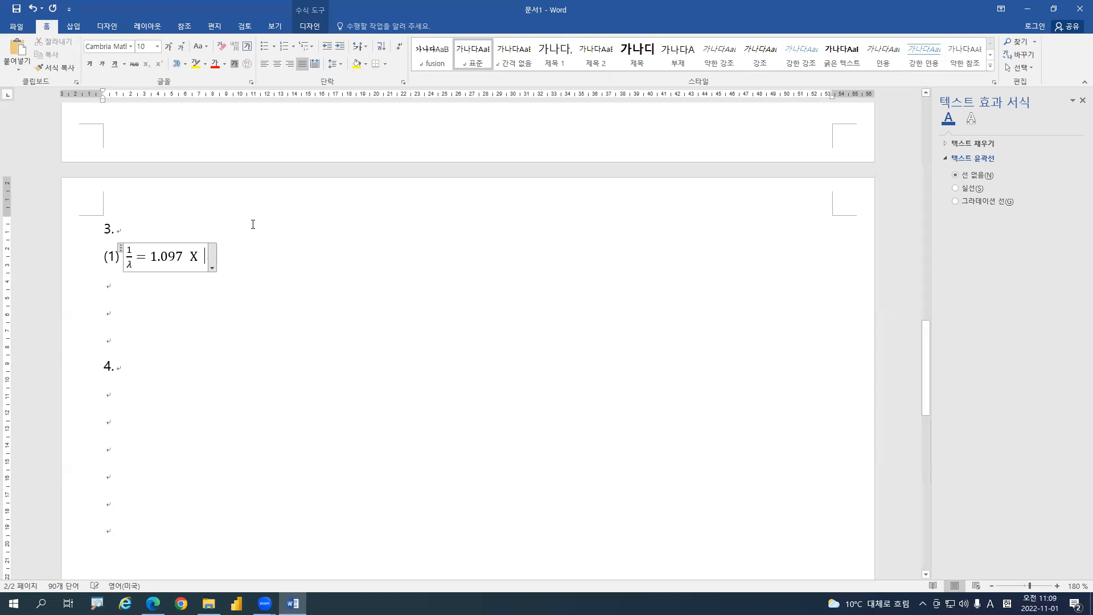
Append 10 with the superscript 5 to the equation, followed by an opening parenthesis
left_click(313, 28)
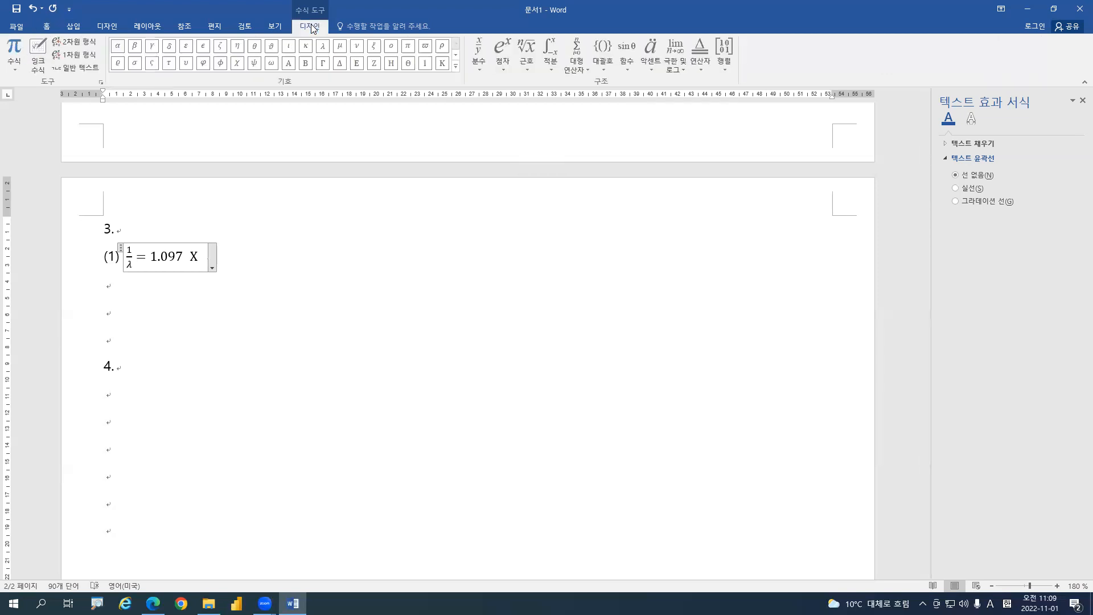
left_click(502, 50)
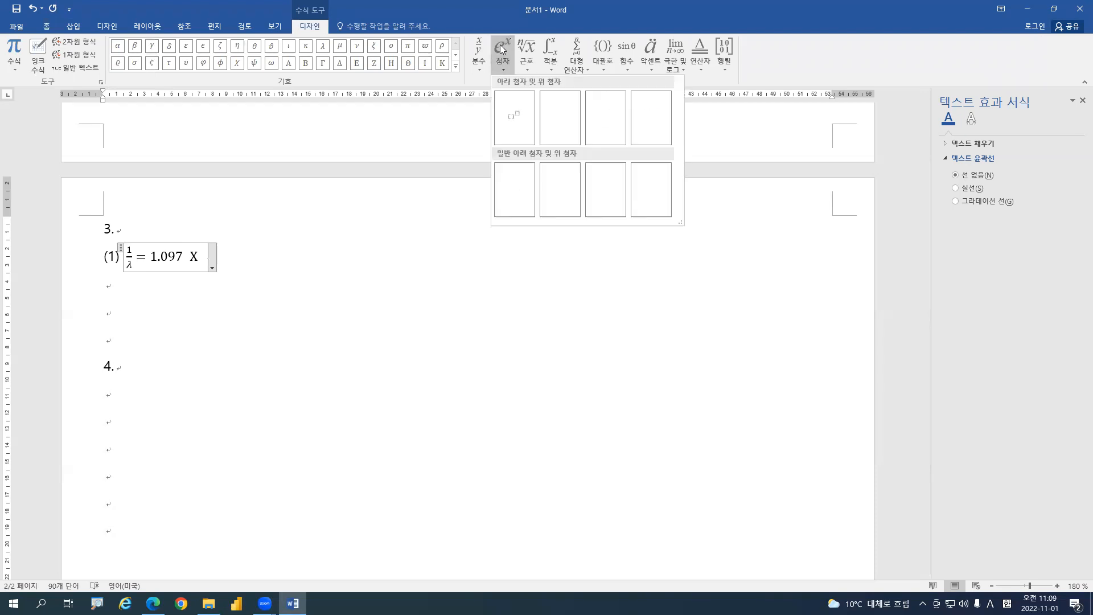
left_click(514, 117)
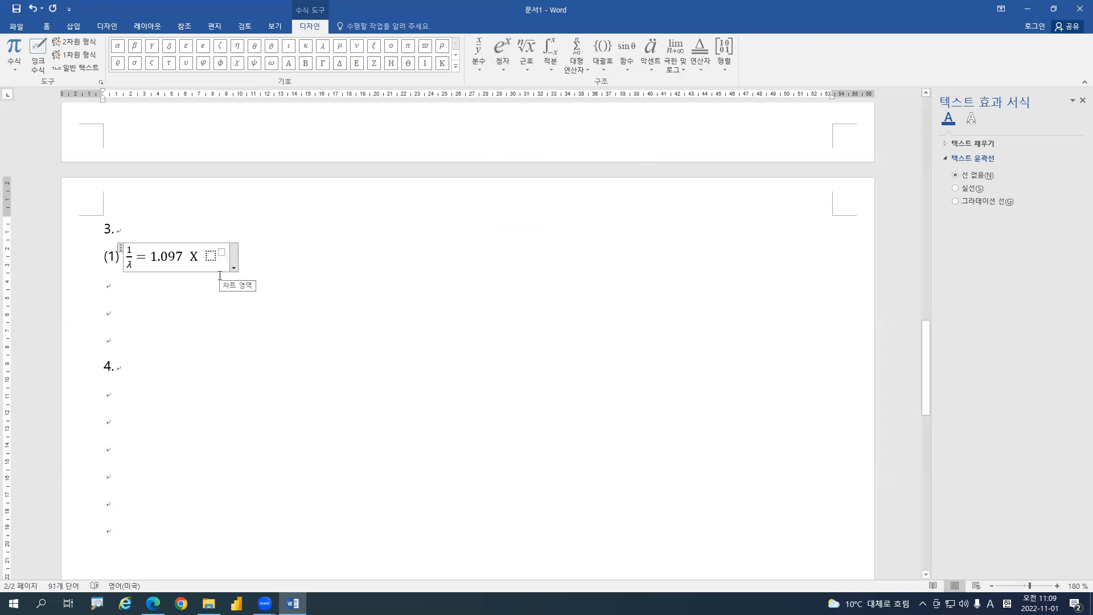
left_click(211, 256)
type("10")
left_click(224, 253)
type("5(")
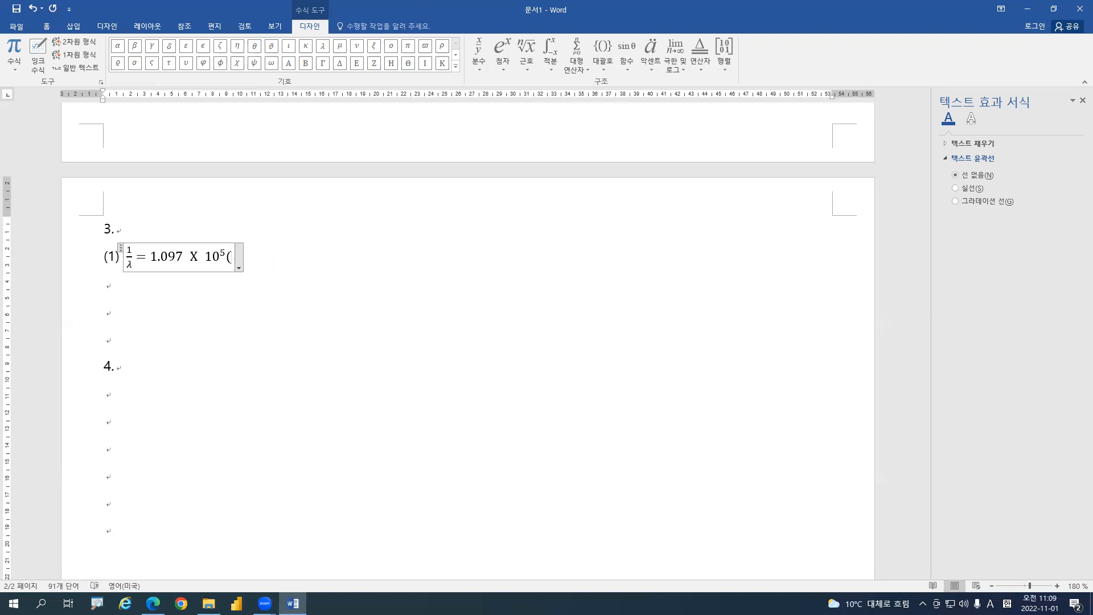
Insert a stacked fraction after the opening parenthesis with numerator 1 and denominator 2 squared, using a superscript
left_click(478, 54)
left_click(487, 116)
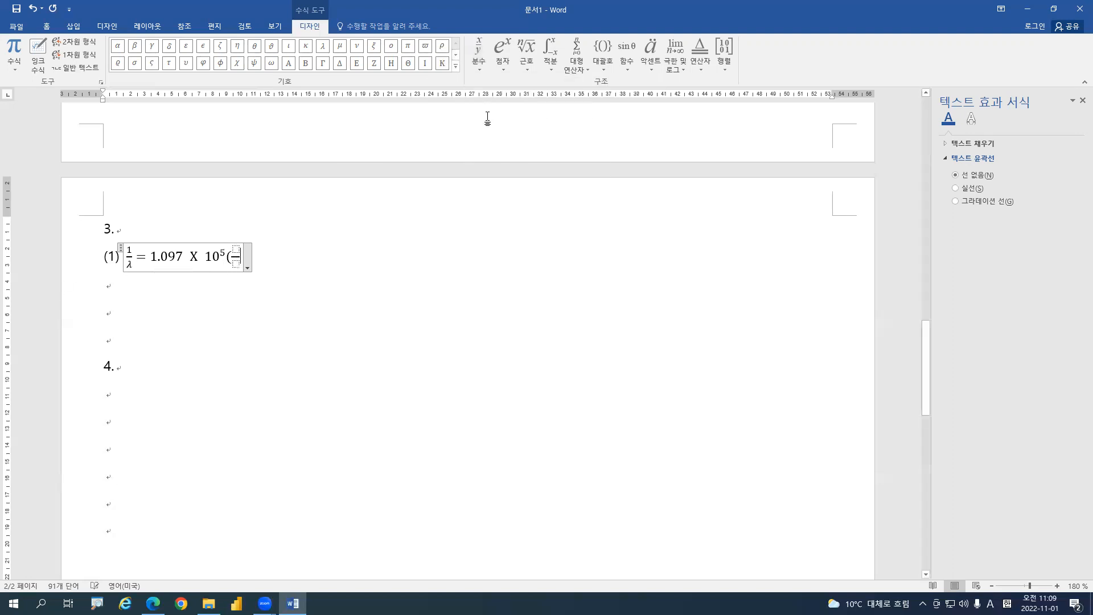
left_click(235, 250)
type("1/")
left_click(499, 52)
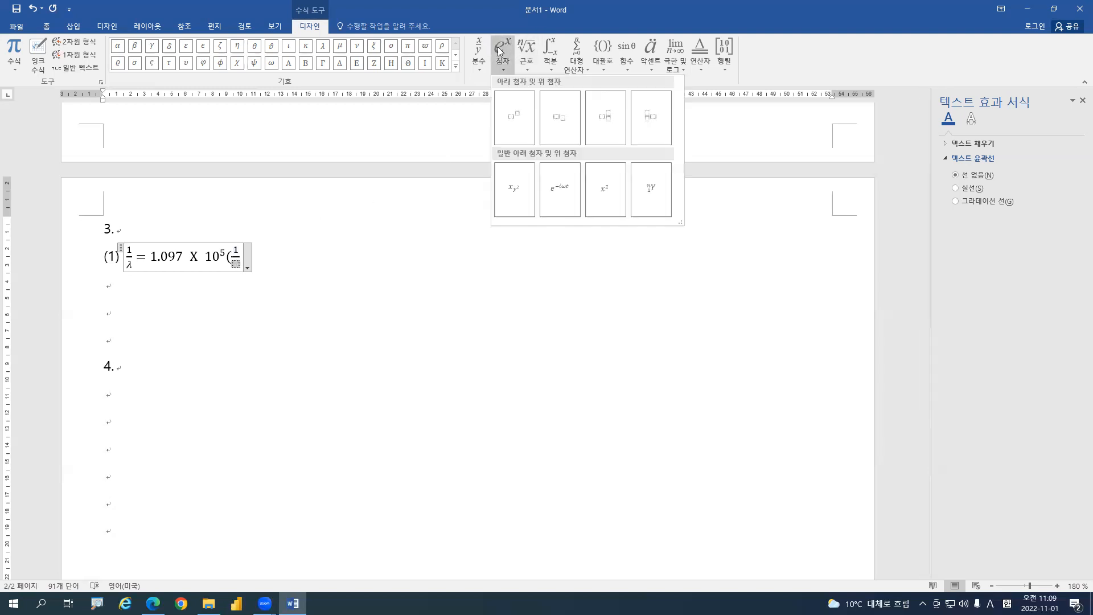
left_click(511, 112)
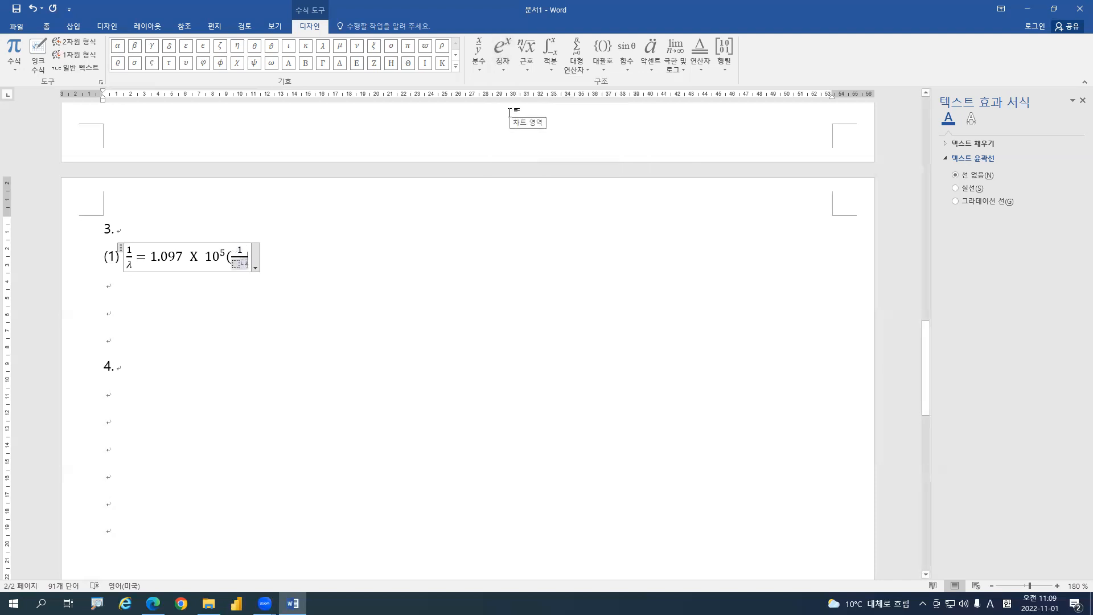
left_click(236, 265)
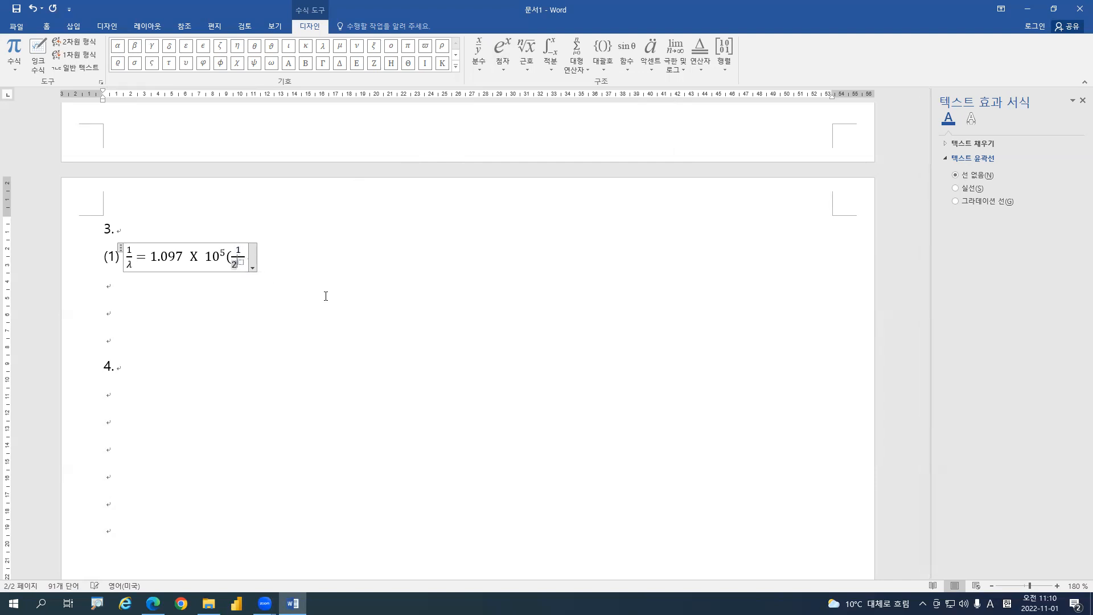
type("2")
left_click(241, 260)
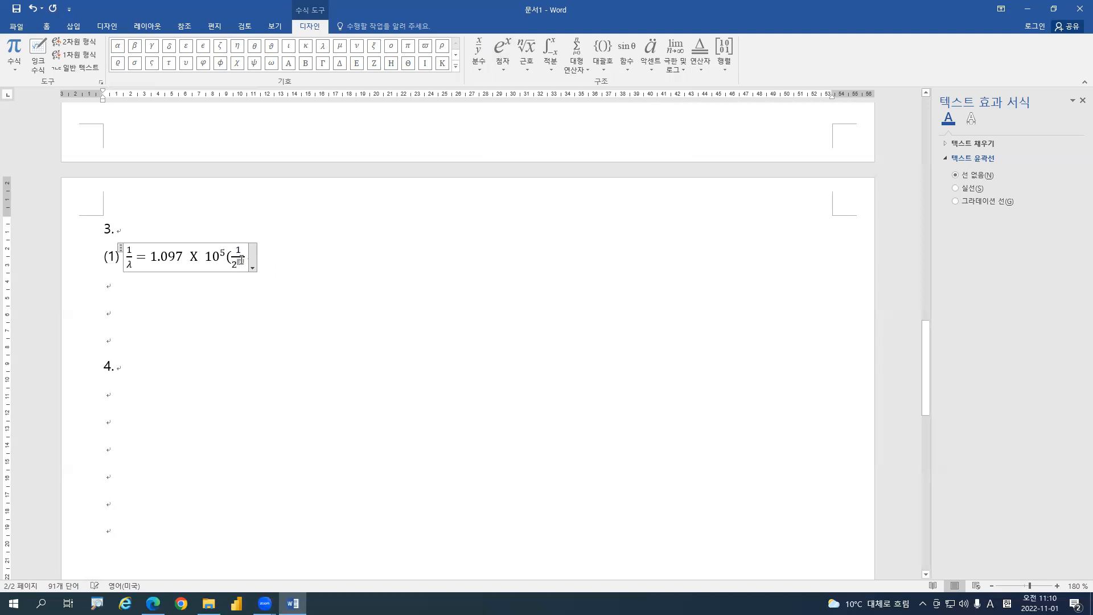
type("2")
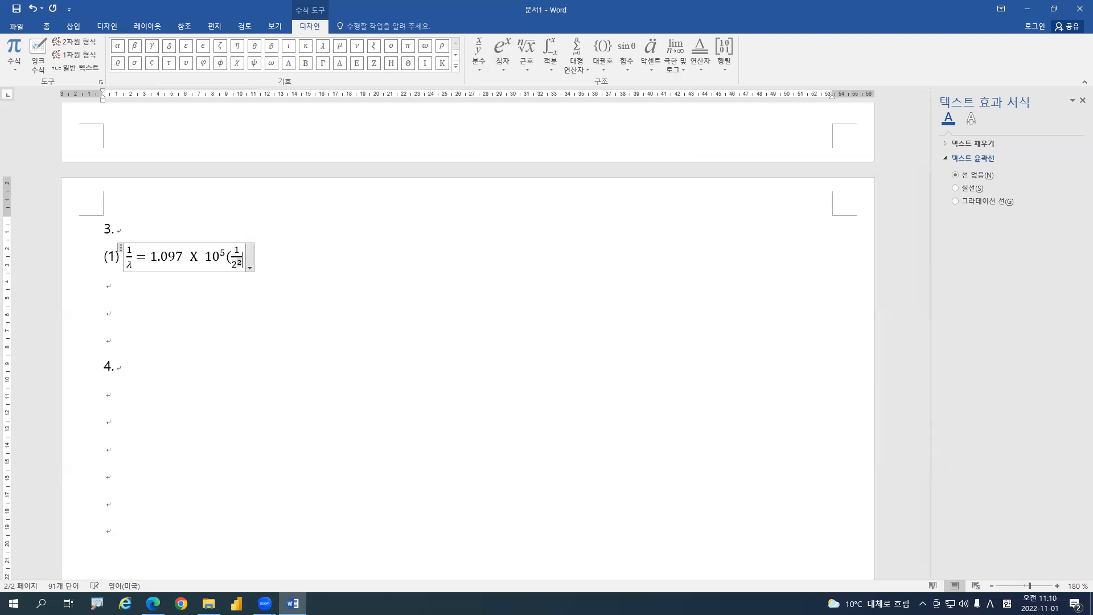
Continue equation (1) after the 1/2² fraction with a minus sign and a stacked fraction with numerator 1
key("Right")
key("Right")
type("-")
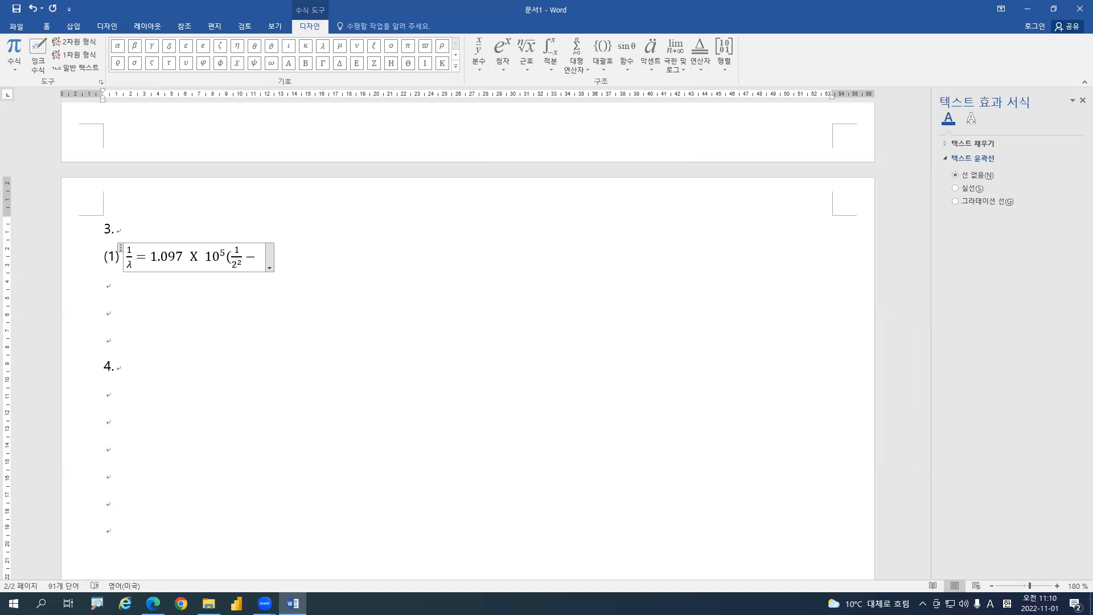
left_click(479, 54)
left_click(489, 116)
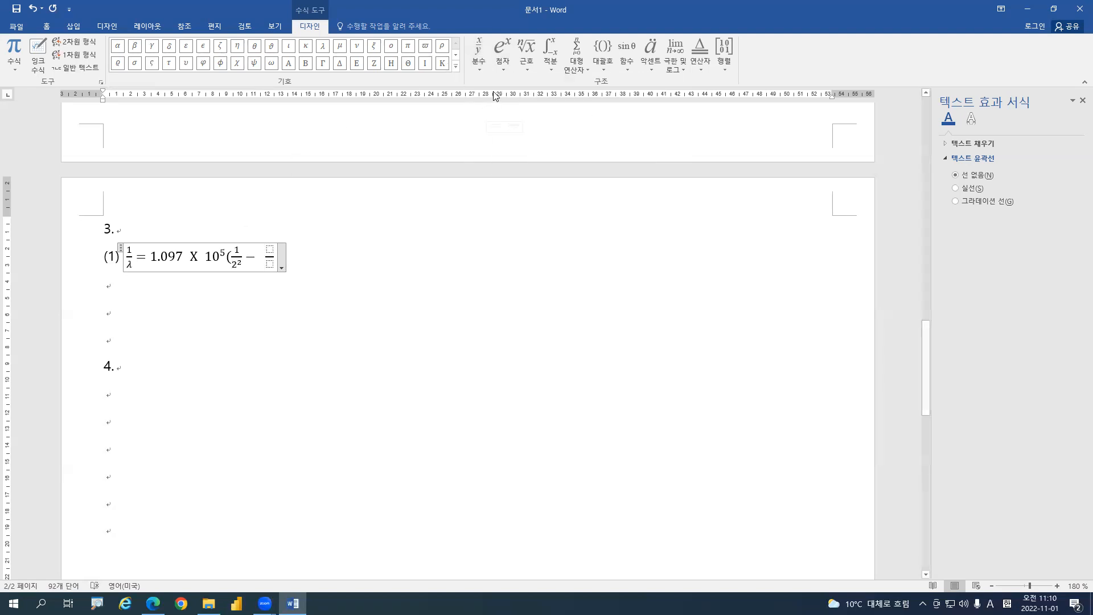
left_click(271, 248)
type("1/")
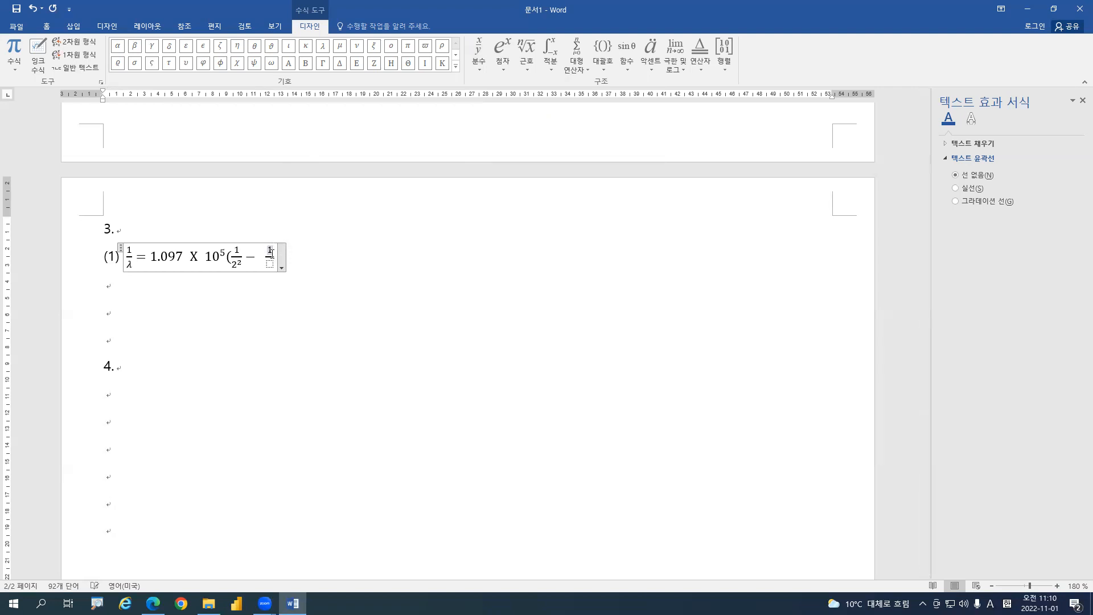
Fill the new fraction's denominator with n squared as a superscript, add the closing parenthesis and leave the equation
left_click(503, 51)
left_click(520, 118)
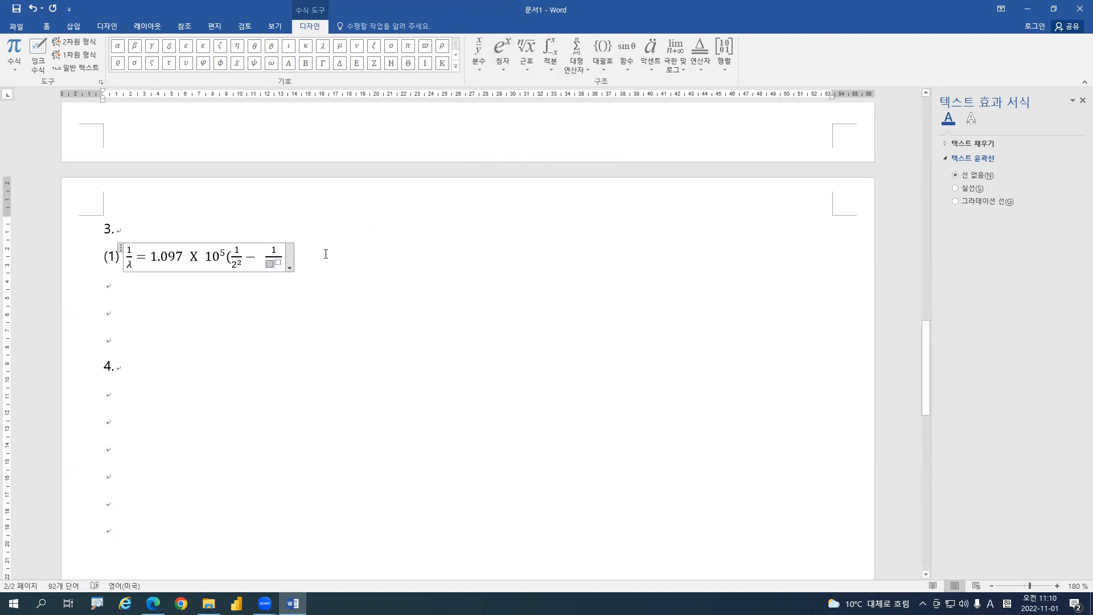
type("n")
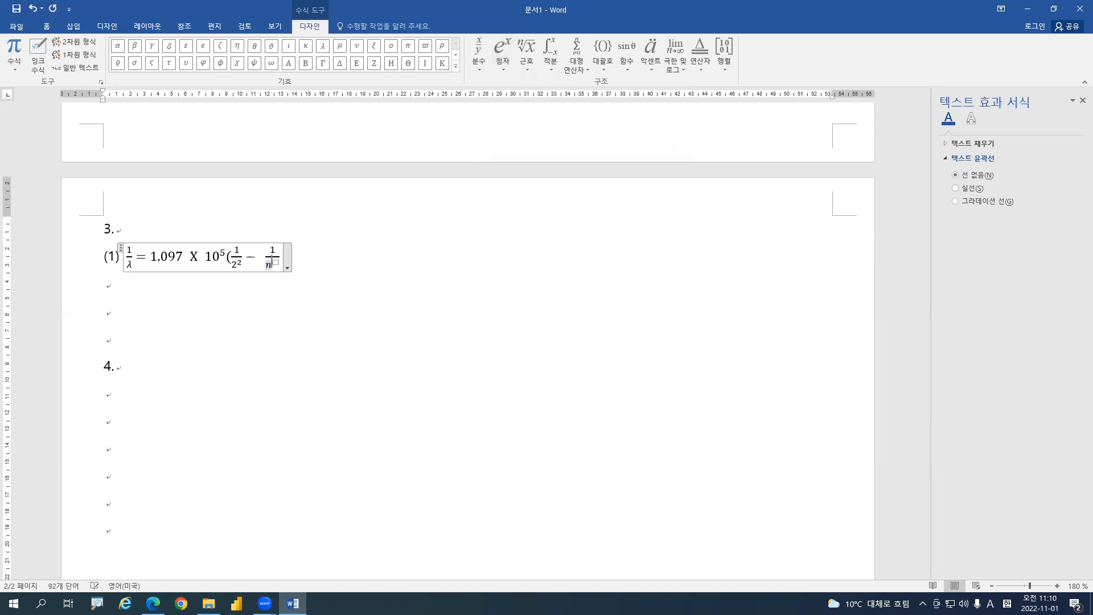
key("Right")
type("2")
key("Right")
type(")")
left_click(332, 263)
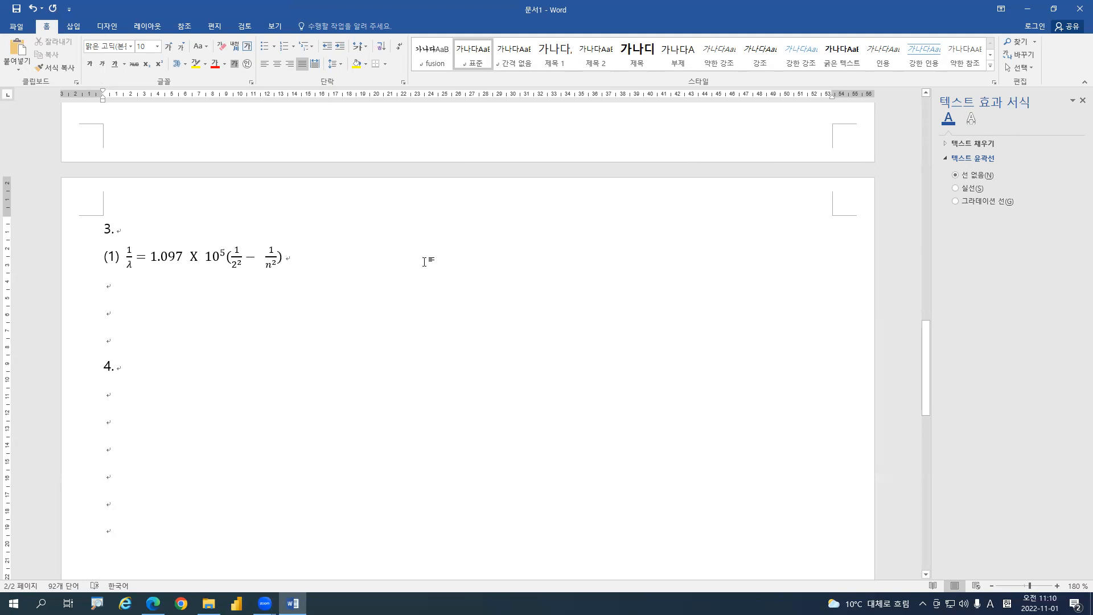
Add the label (2) further along the same line as equation (1)
key("alt+Tab")
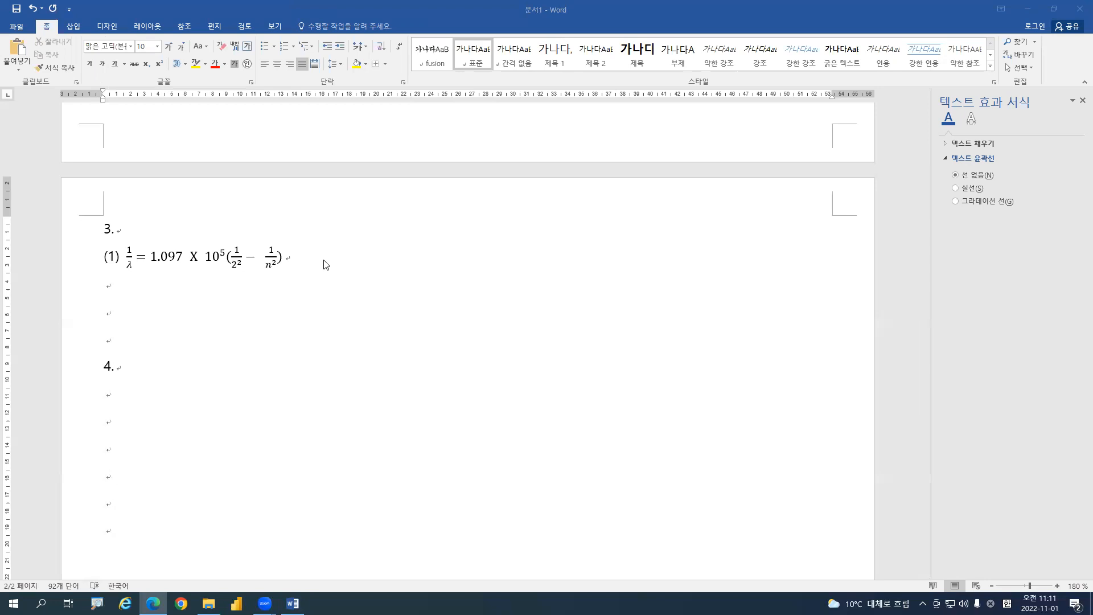
left_click(292, 262)
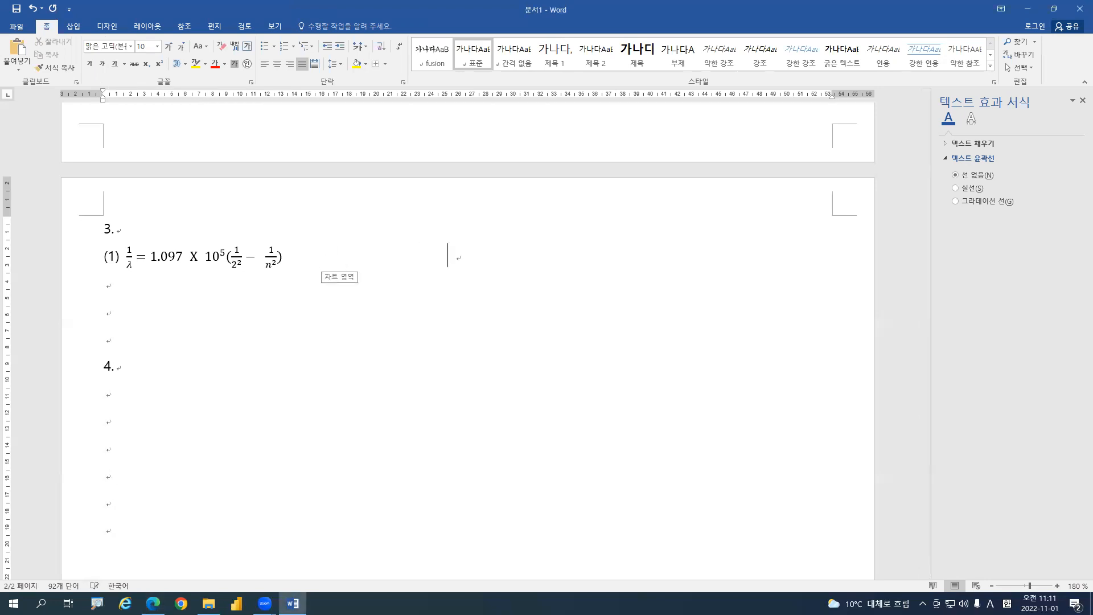
key("BackSpace")
type("(2)")
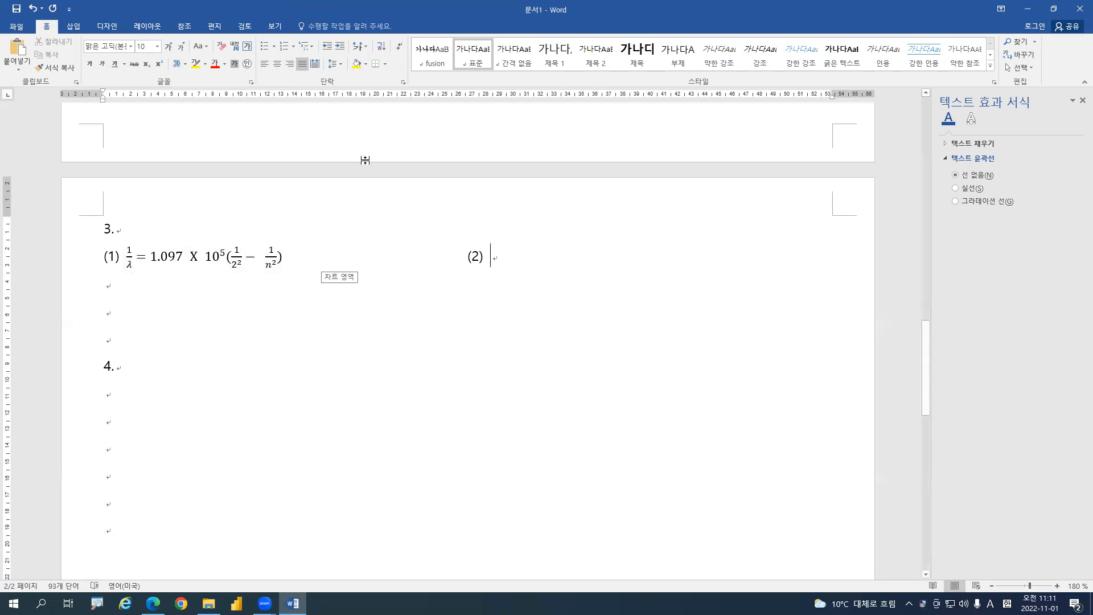
Insert an equation after (2) with a definite integral from 0 to 3, starting its integrand with A
left_click(73, 26)
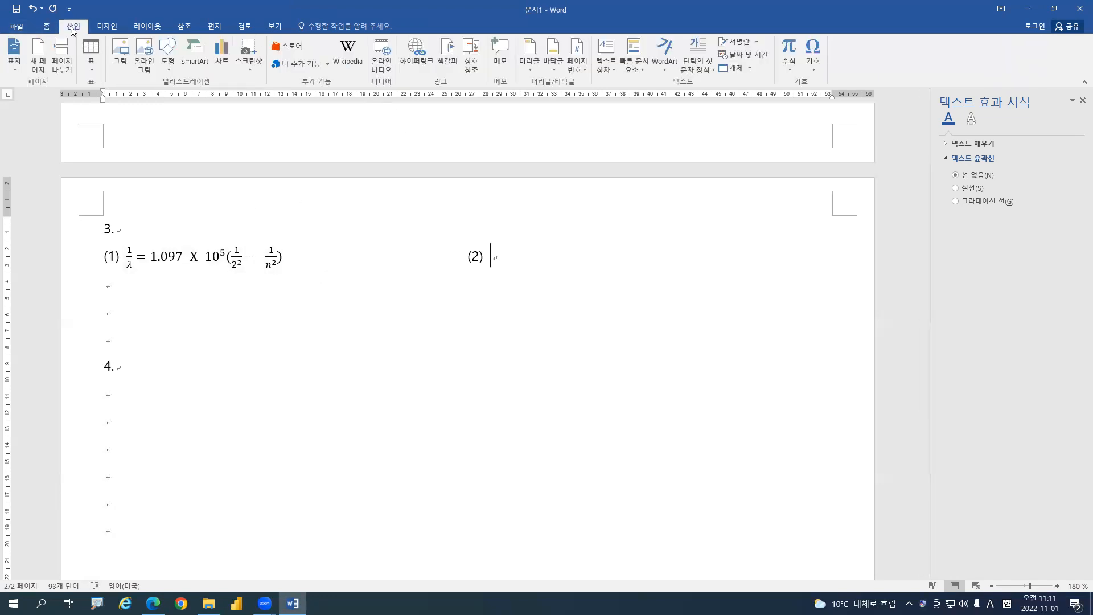
left_click(787, 50)
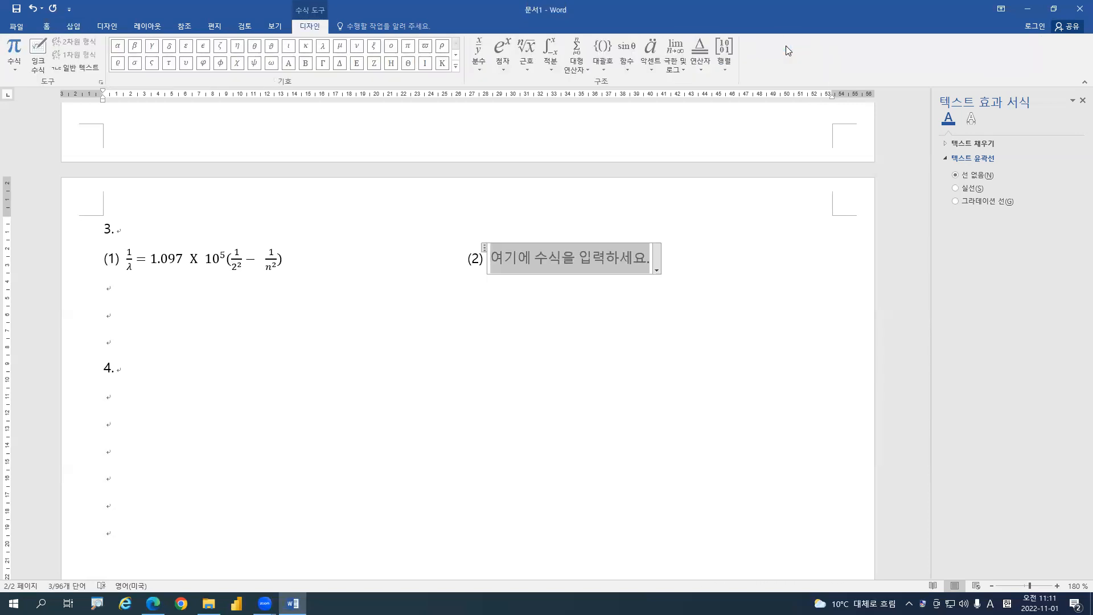
left_click(551, 49)
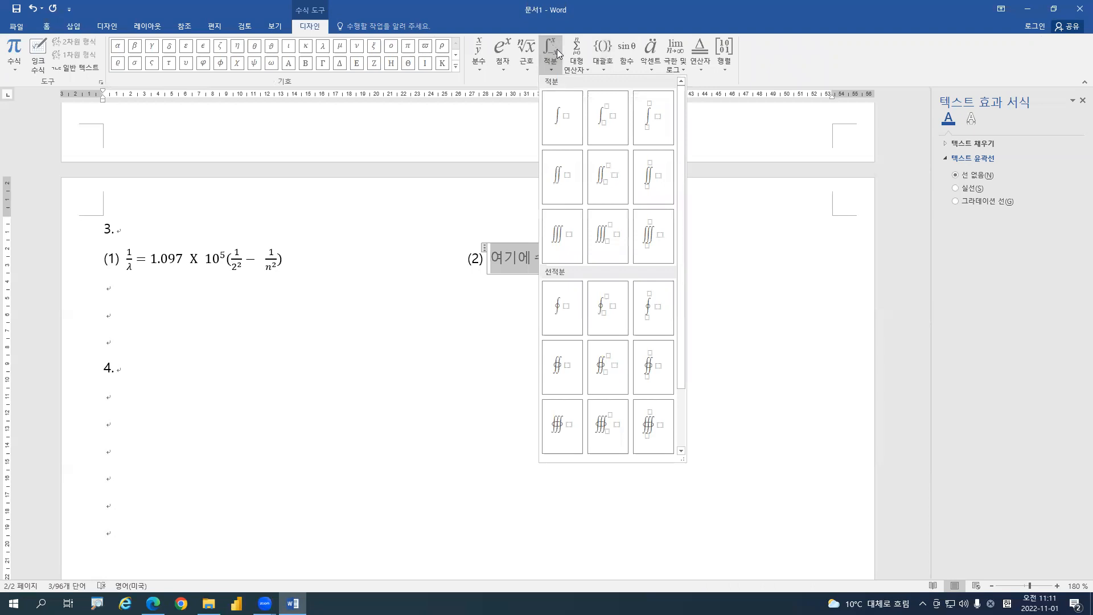
left_click(614, 120)
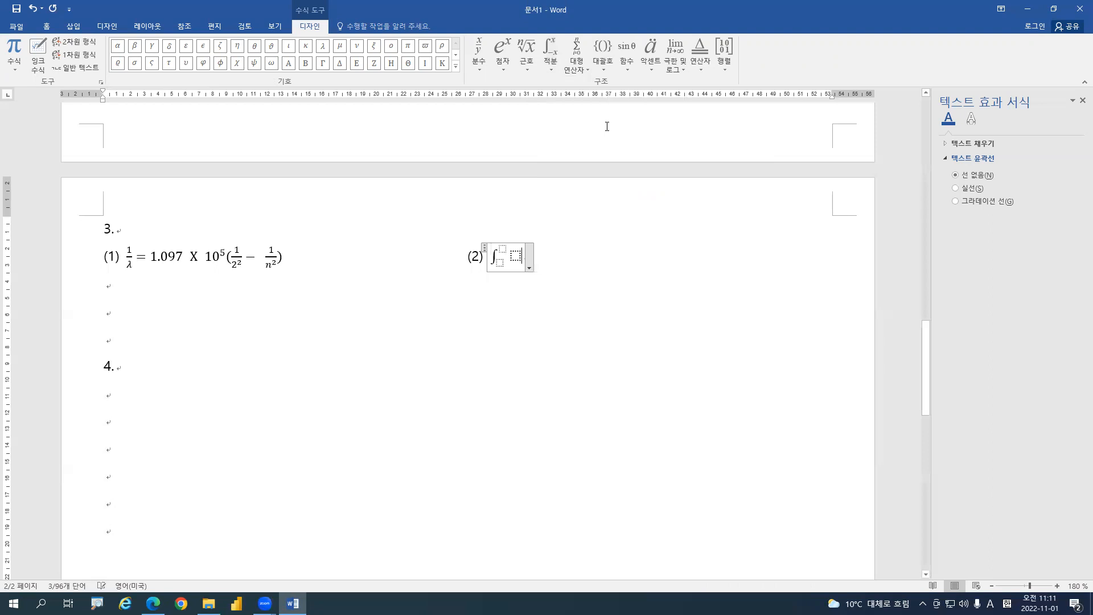
left_click(500, 263)
type("0")
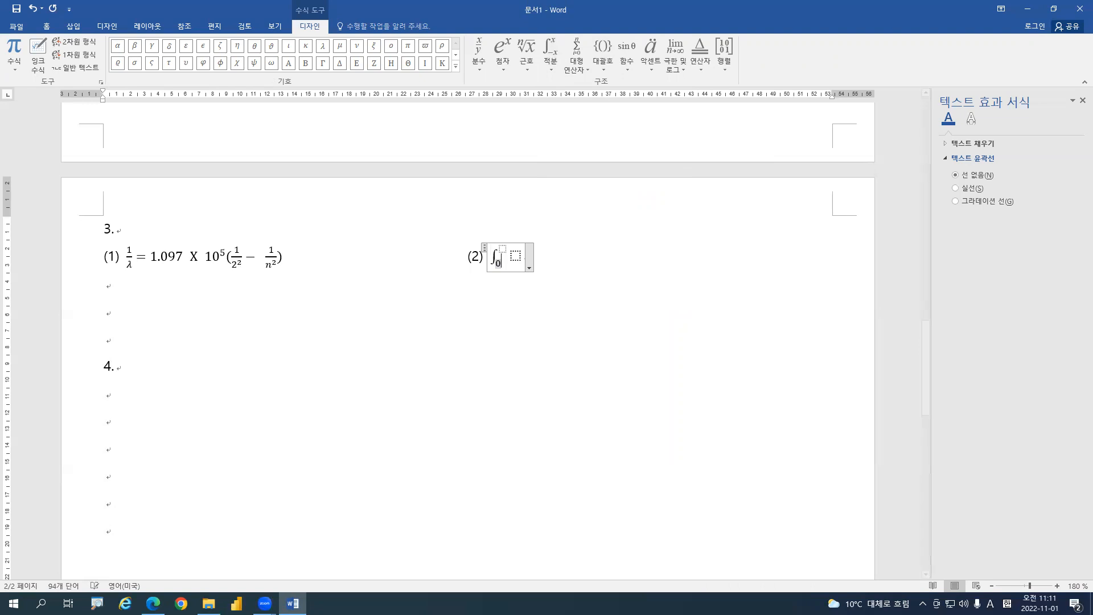
left_click(504, 249)
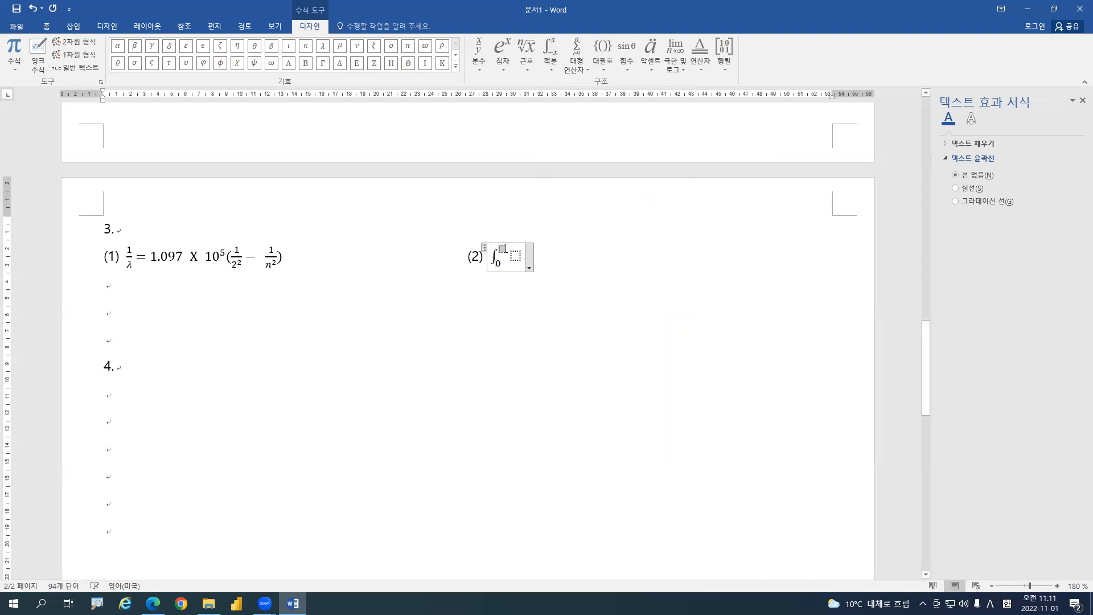
type("3A")
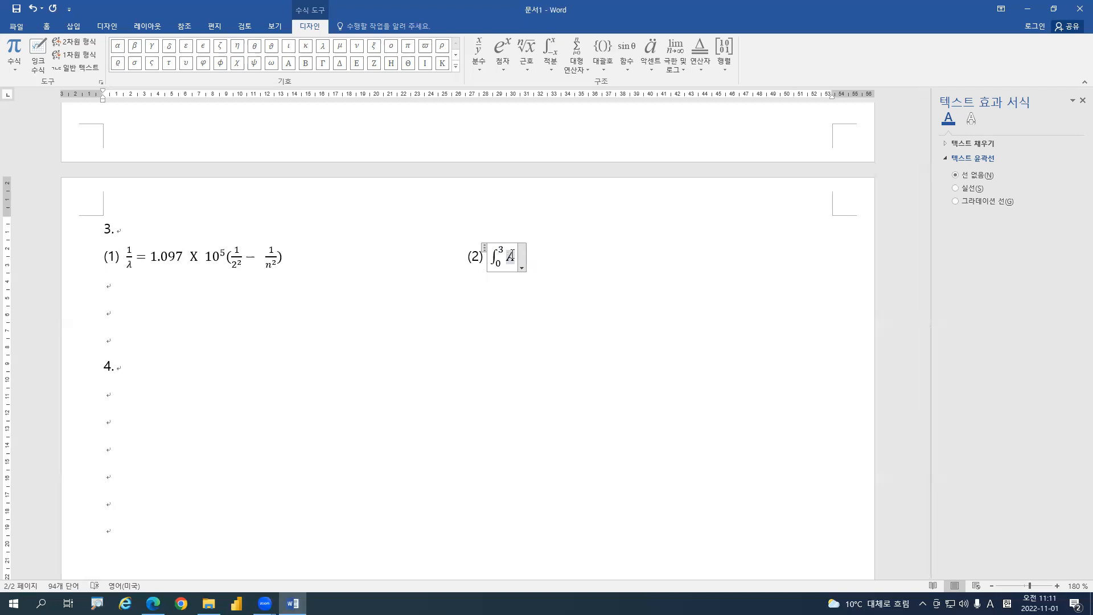
Continue the integrand after A with (x-a)(x-b)dx, followed by an equals sign
type("(")
type("x")
type("-")
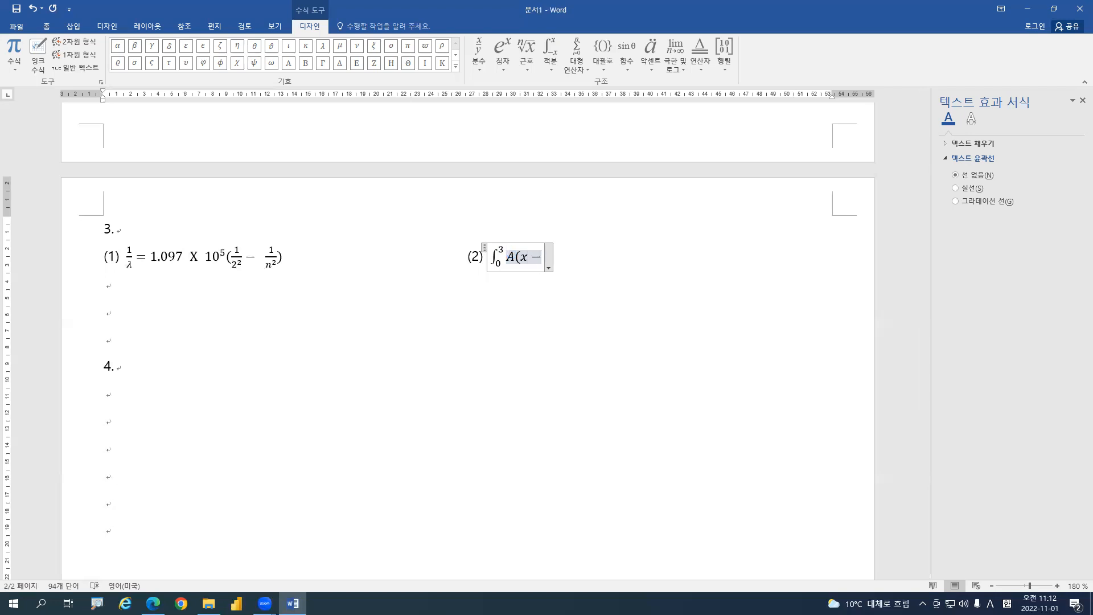
type(" a)")
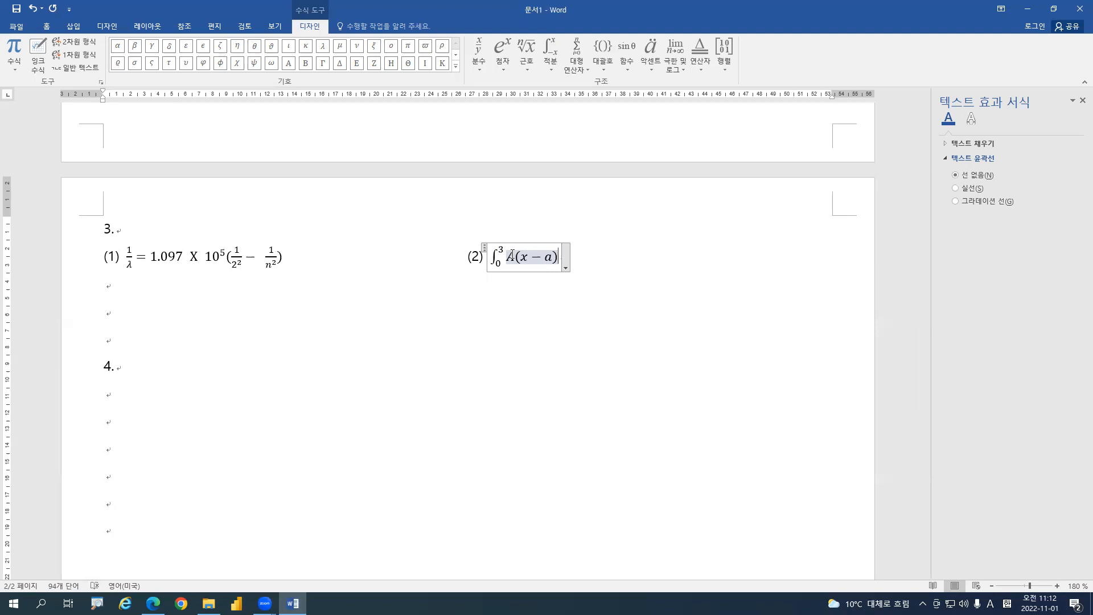
type("(")
type("x")
type(" -b")
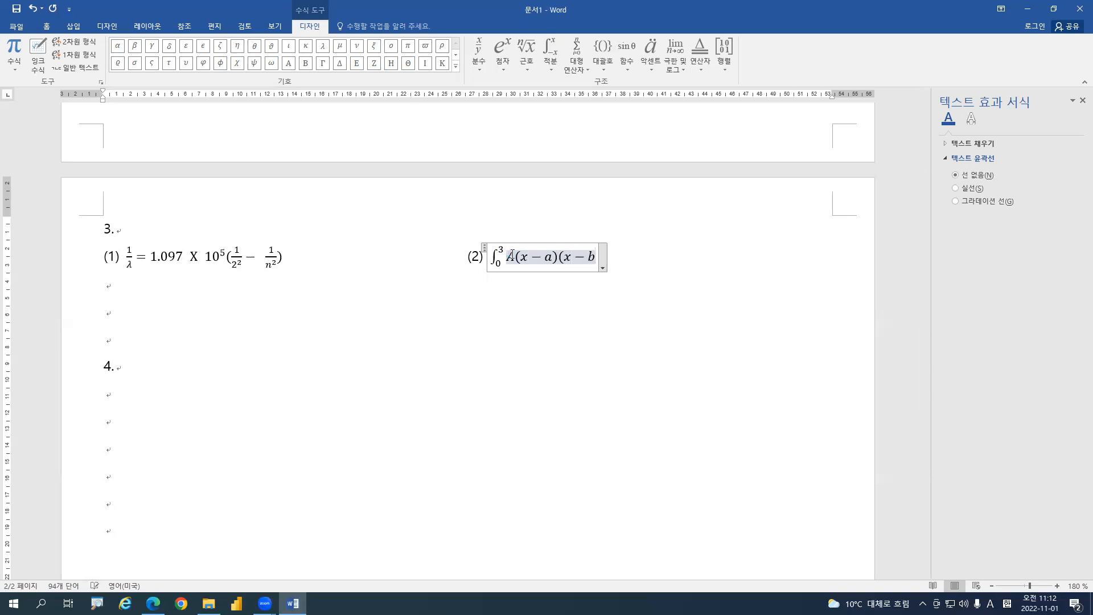
type(")")
type("d")
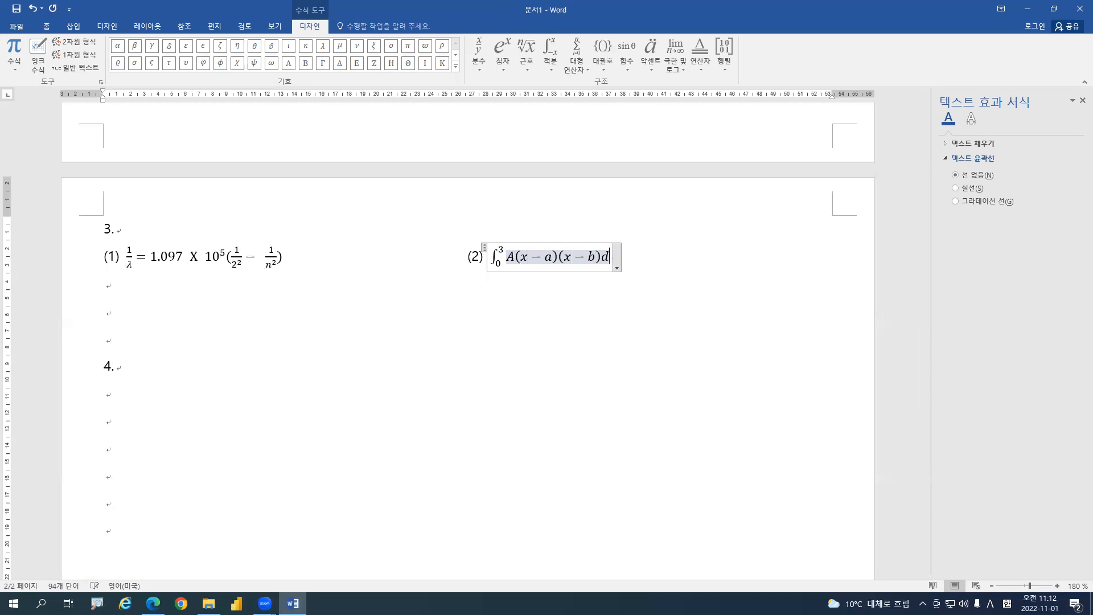
type("x=")
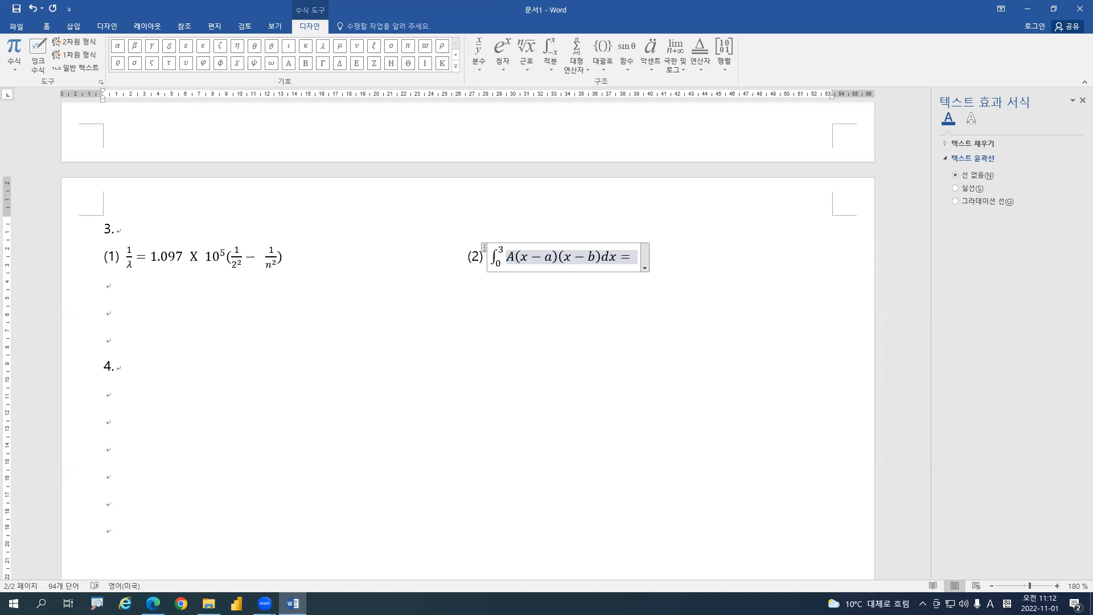
Add a minus sign and the stacked fraction A over 6 after the equals sign
type(" -")
left_click(479, 53)
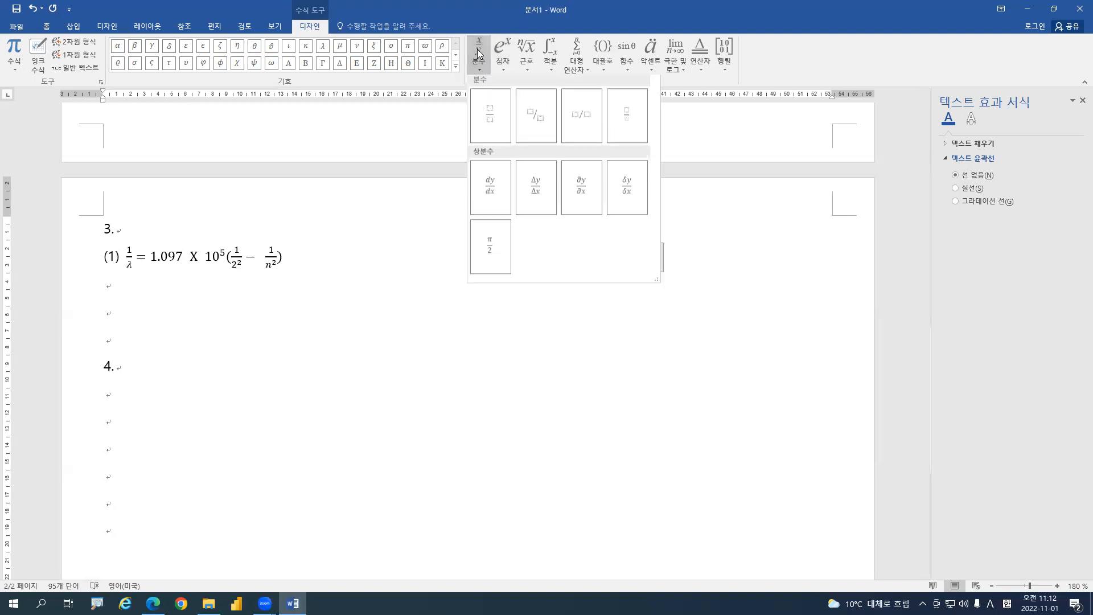
left_click(487, 116)
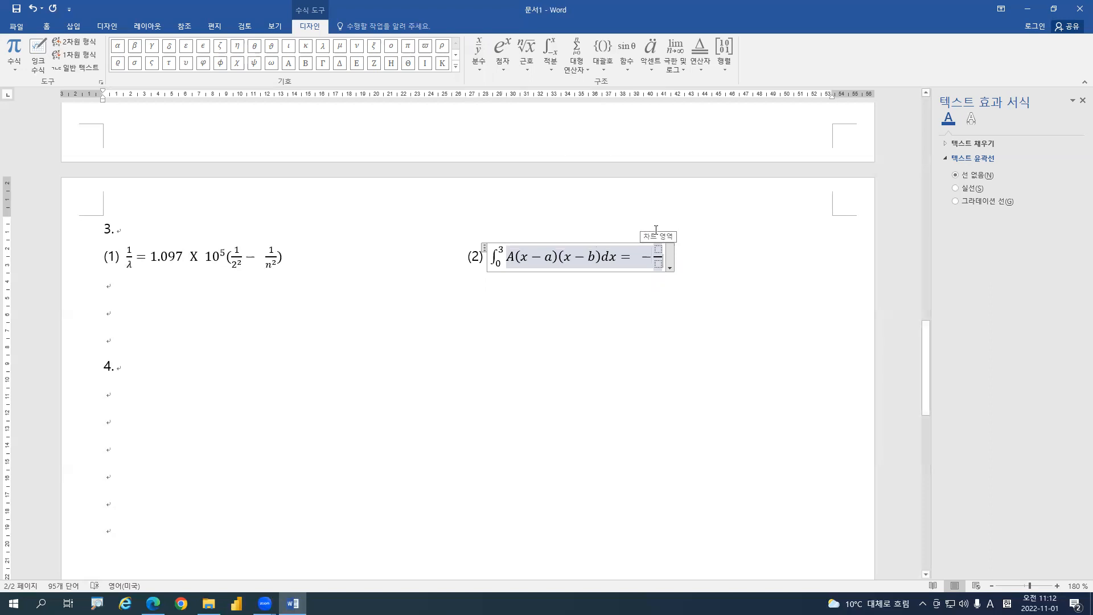
left_click(663, 264)
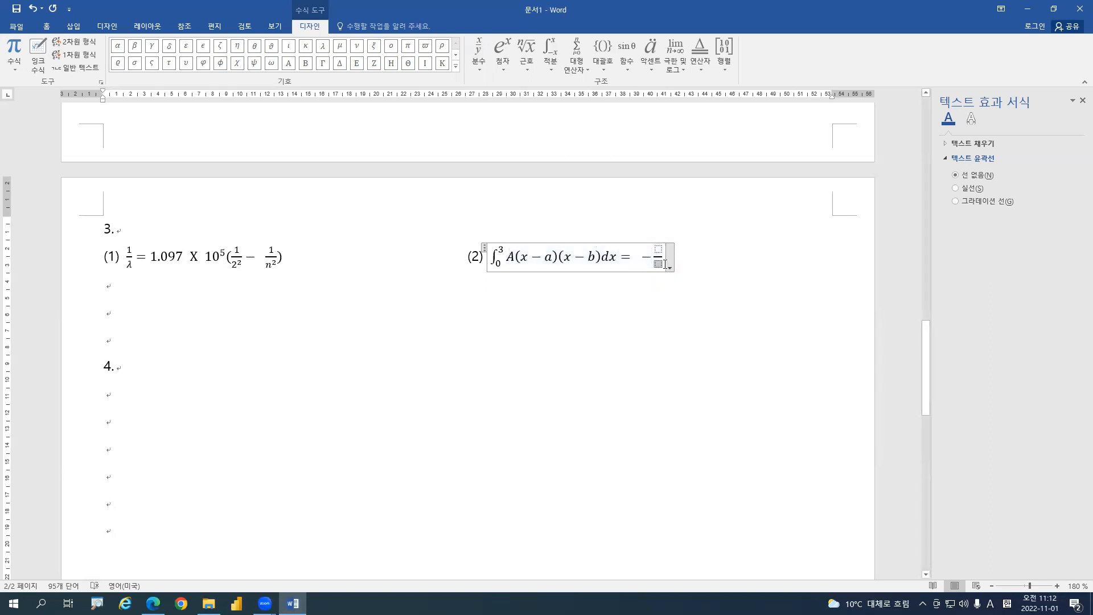
type("6")
left_click(659, 248)
type("A")
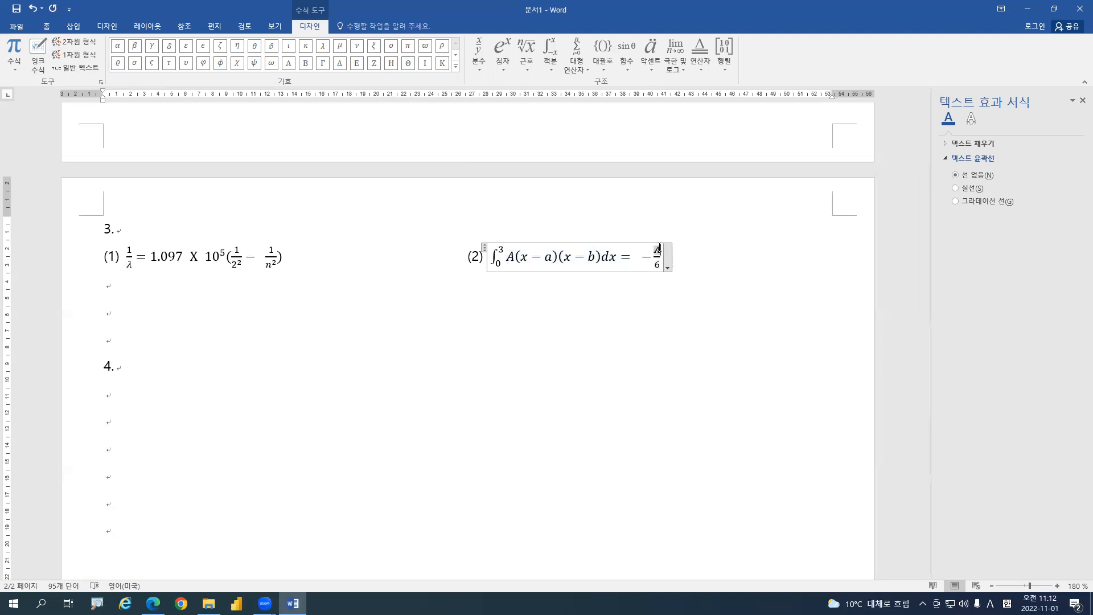
key("Right")
key("Right")
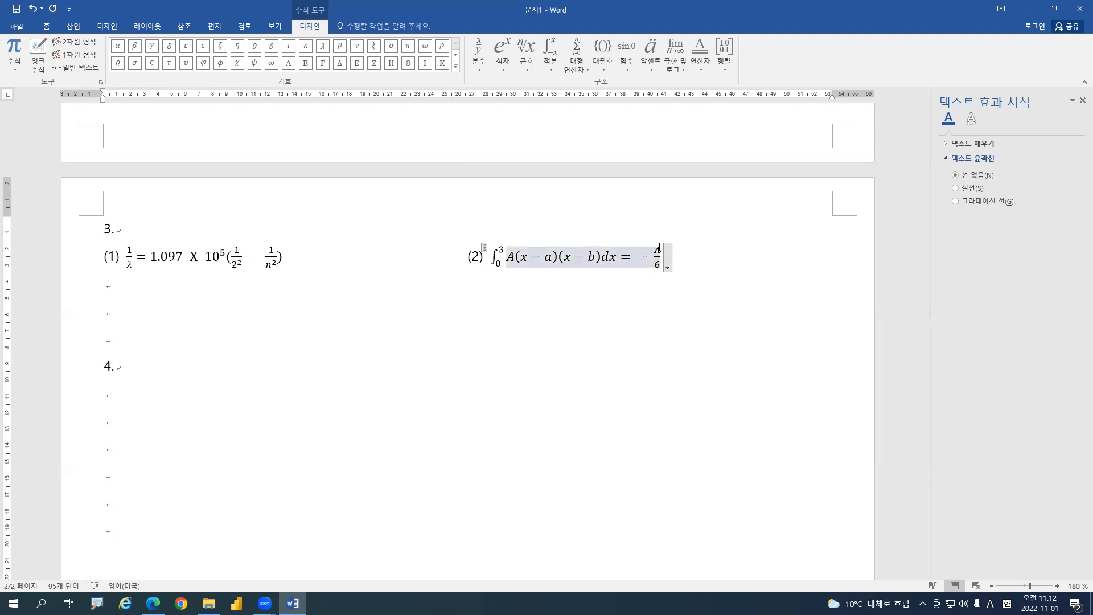
Append (b-a) with the superscript 3 after the A/6 fraction, using a superscript structure
type("(")
key("BackSpace")
left_click(500, 54)
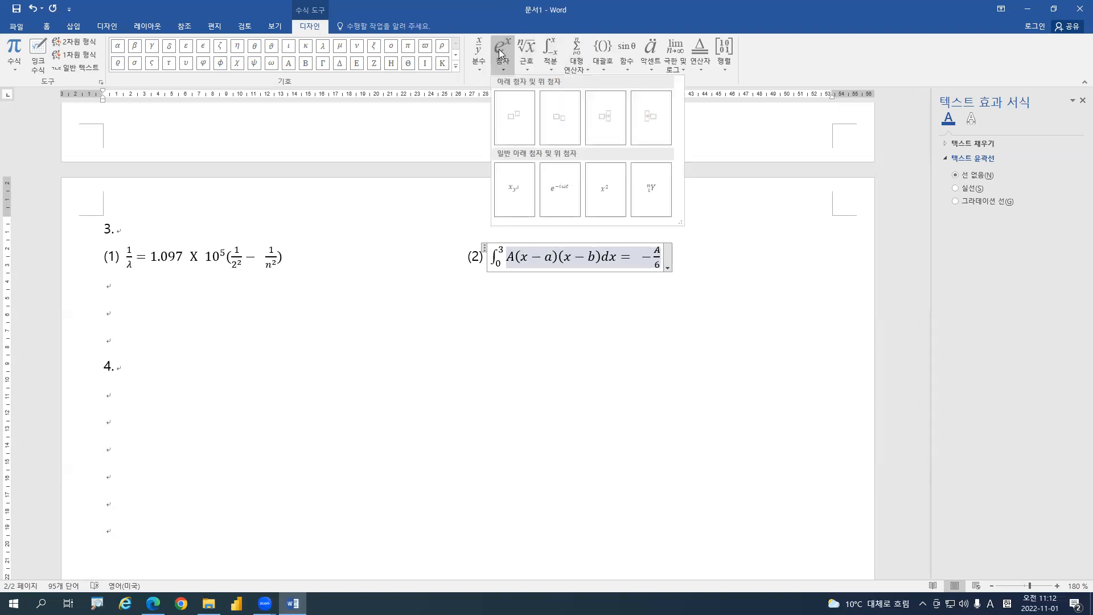
left_click(511, 116)
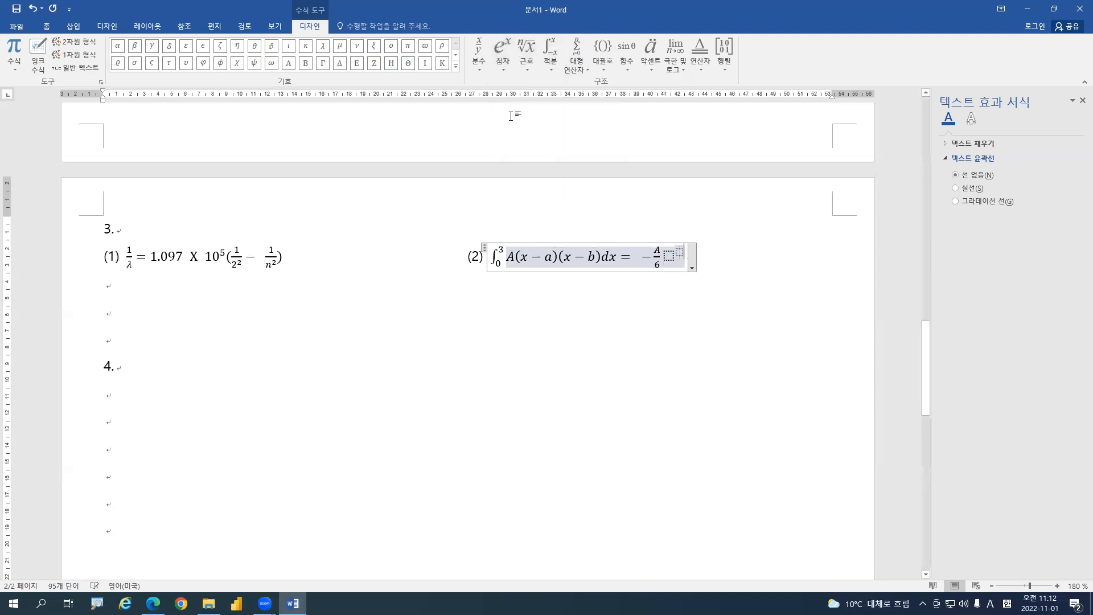
left_click(670, 256)
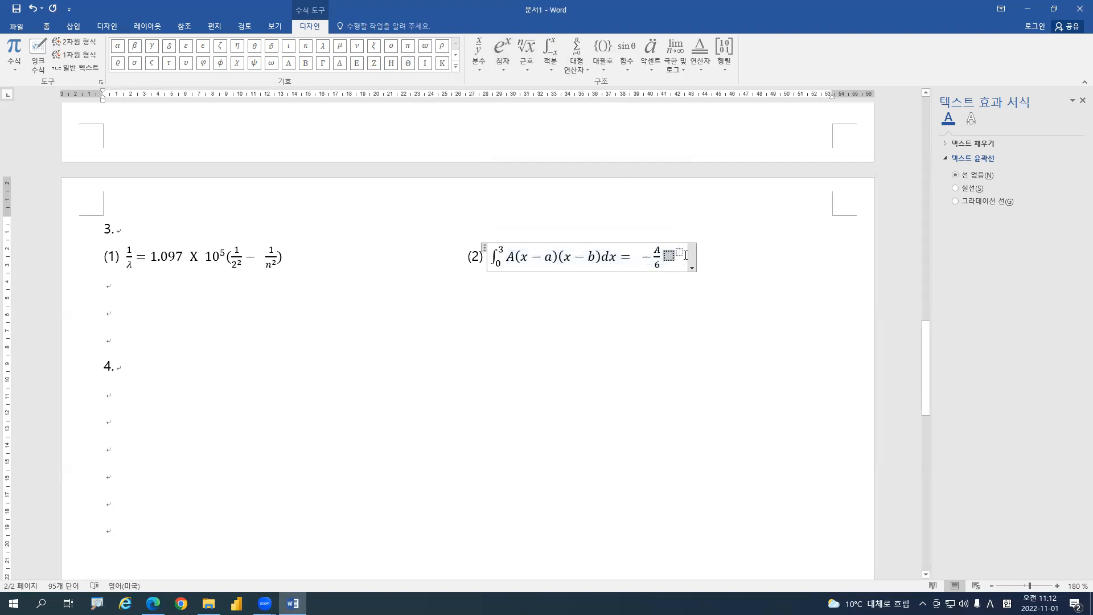
type("(b-")
type("a")
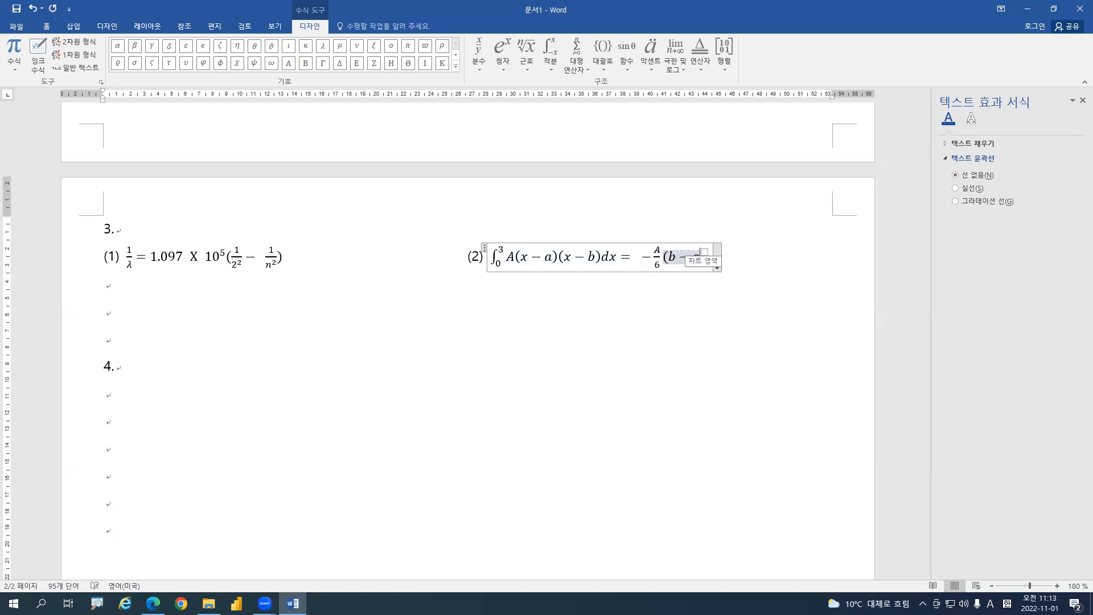
type(")")
left_click(712, 252)
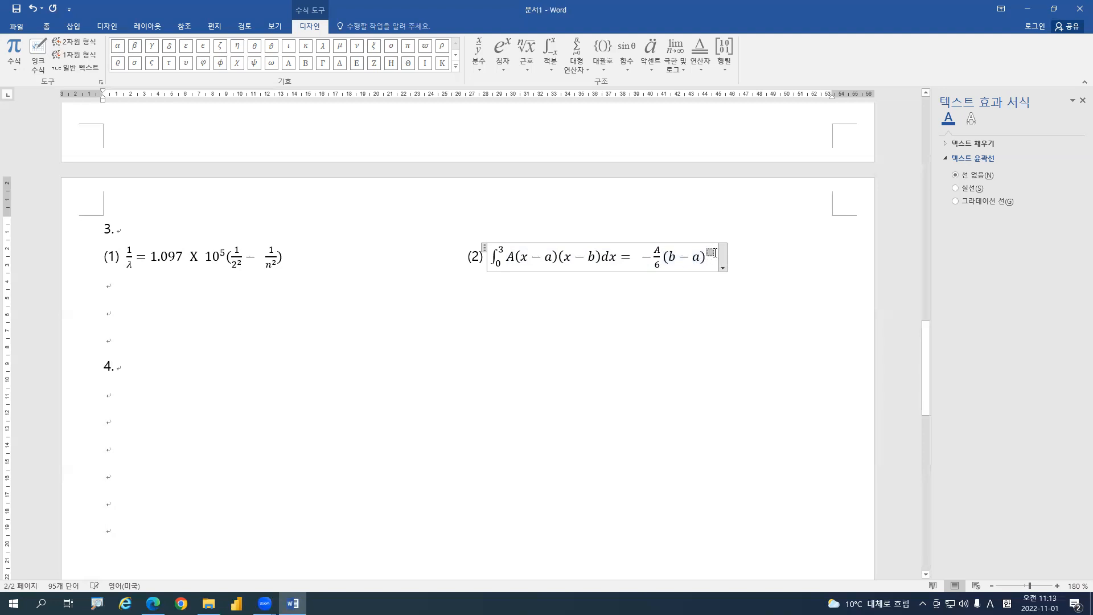
type("3")
Delete the extra space between the equals sign and the minus sign in equation (2), and leave the equation
left_click(645, 271)
key("BackSpace")
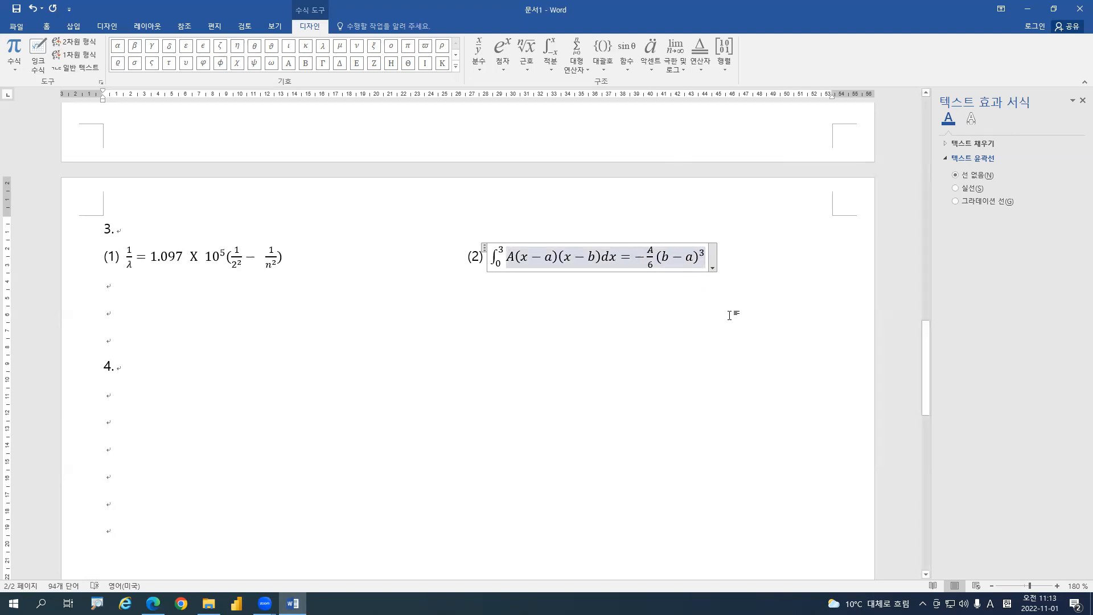
left_click(563, 316)
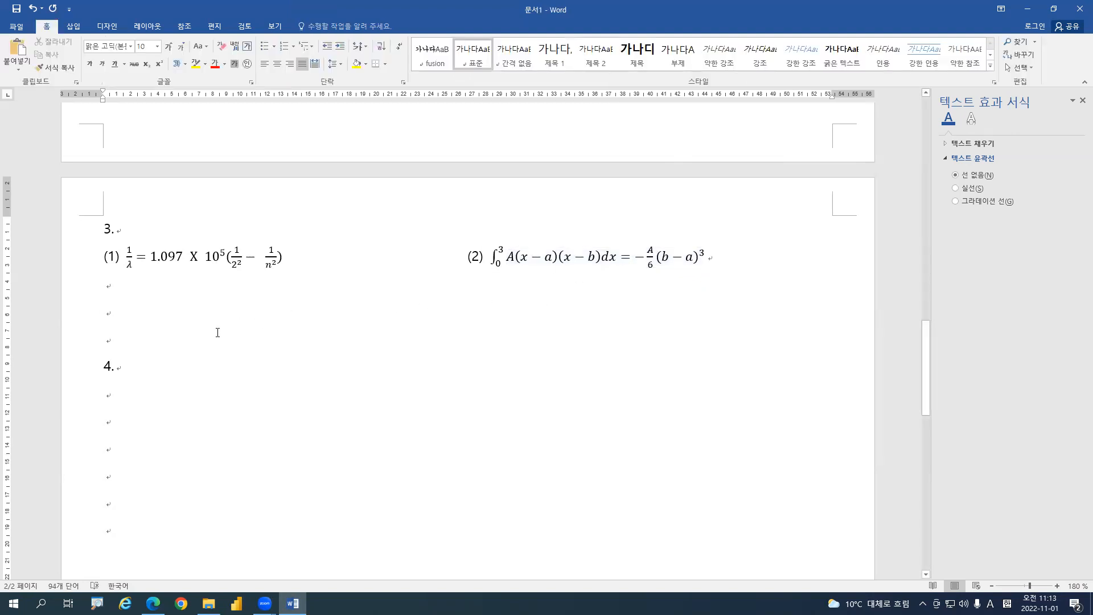